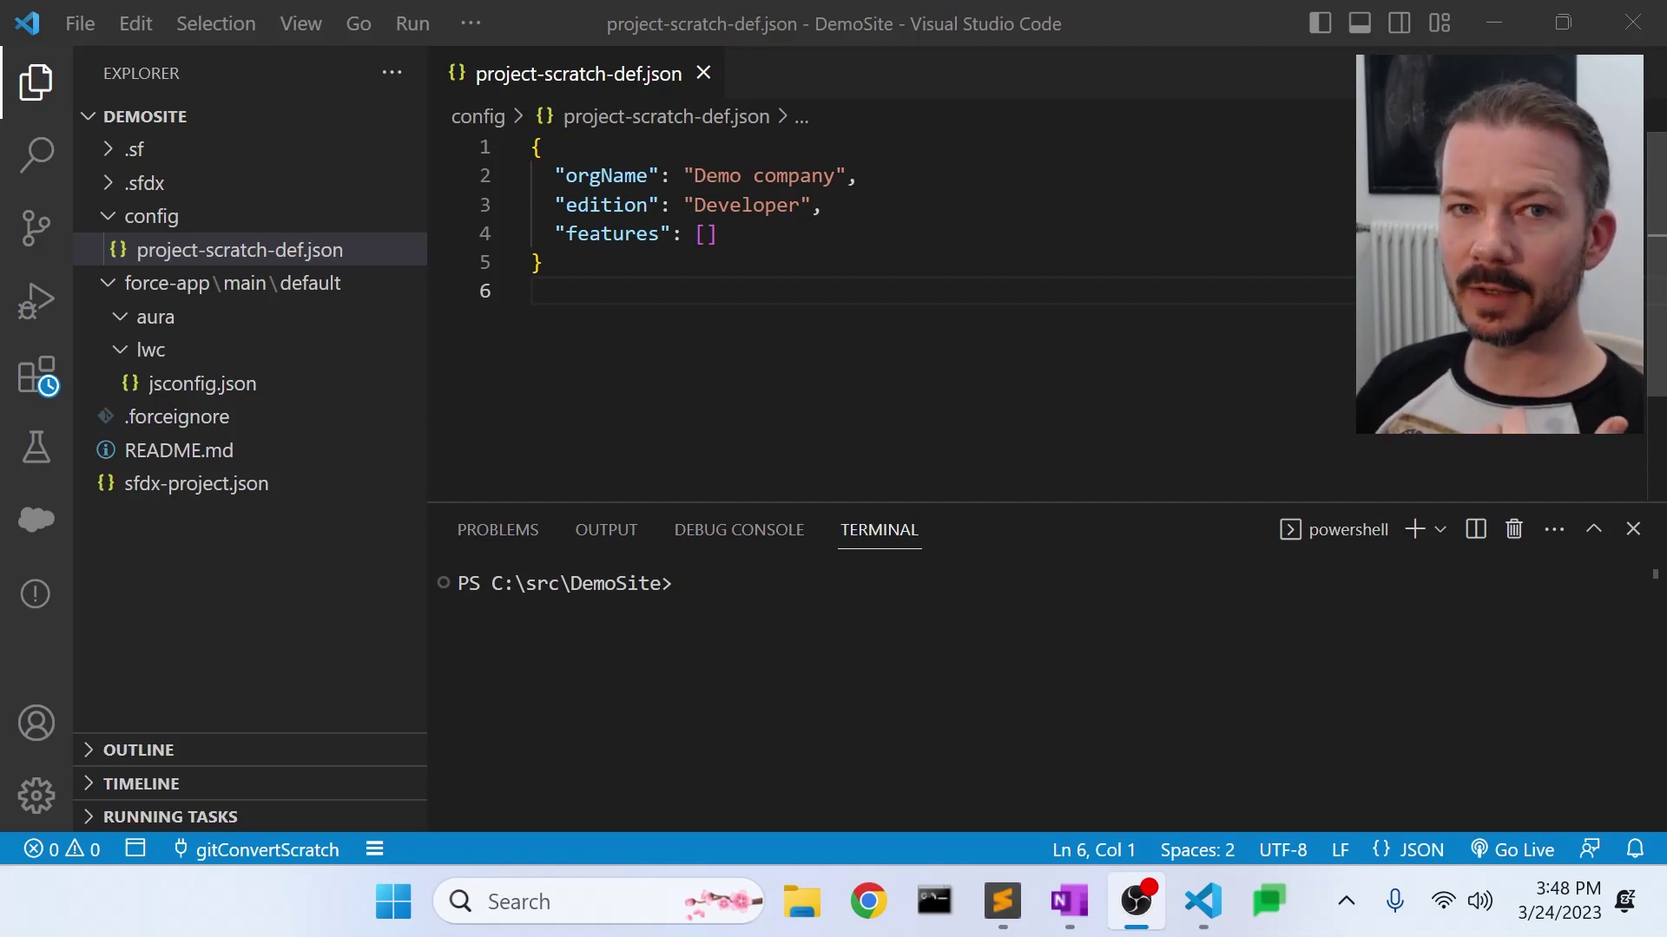
# Step: Change the scratch org edition from Developer to Enterprise
pyautogui.click(706, 234)
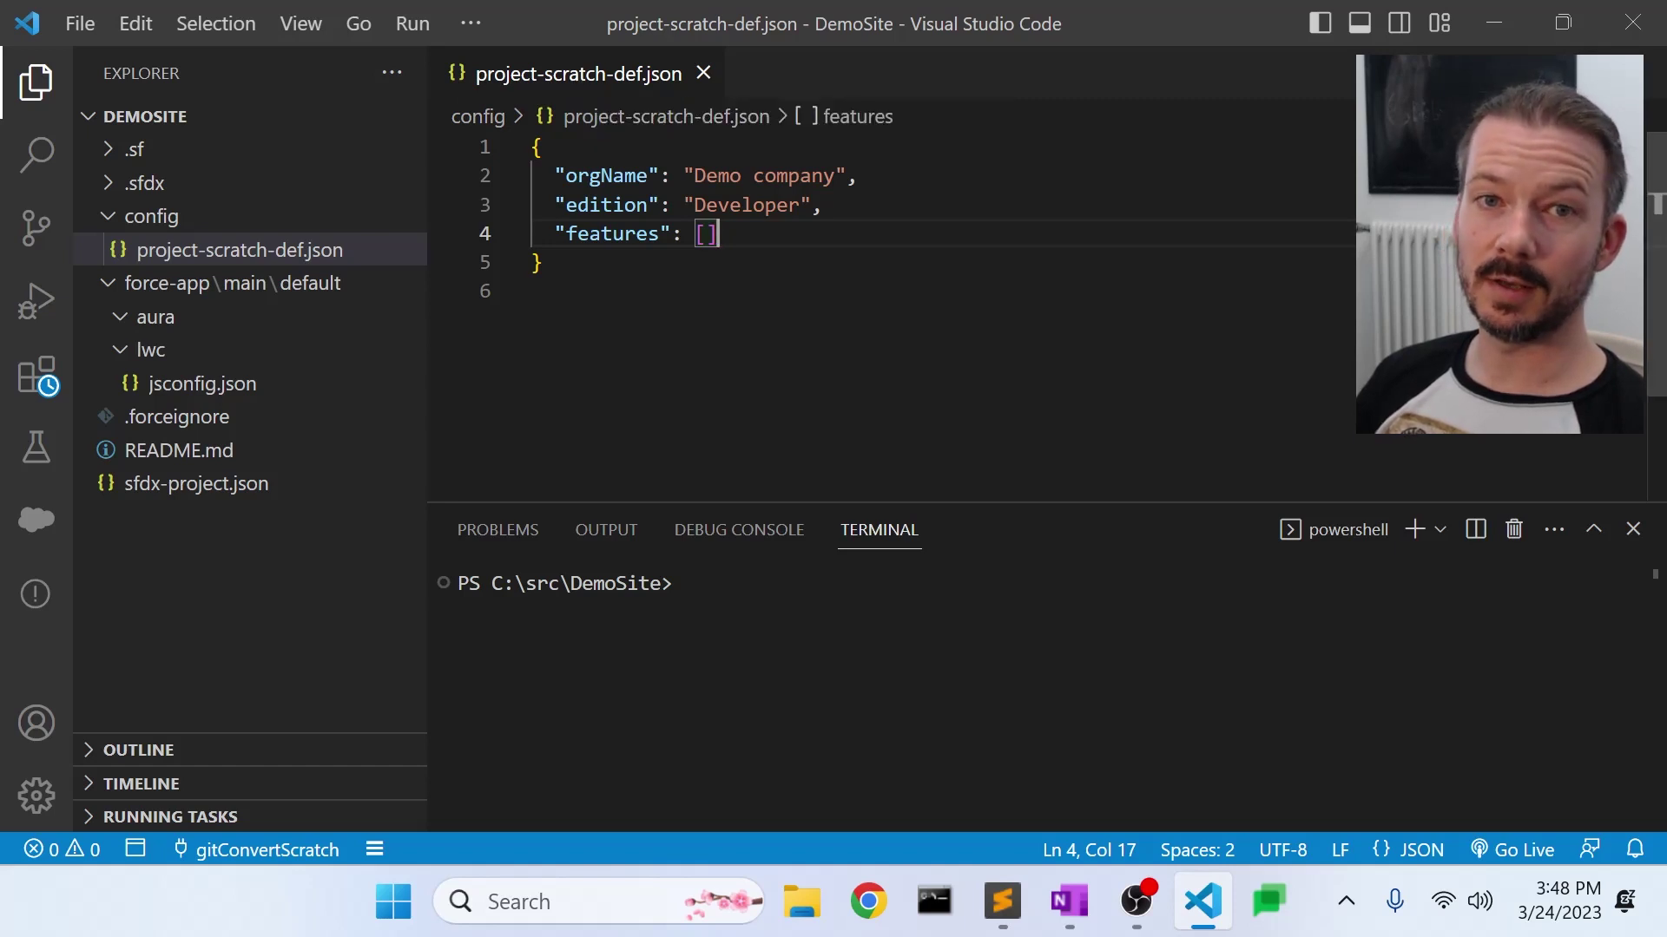
pyautogui.press('Down')
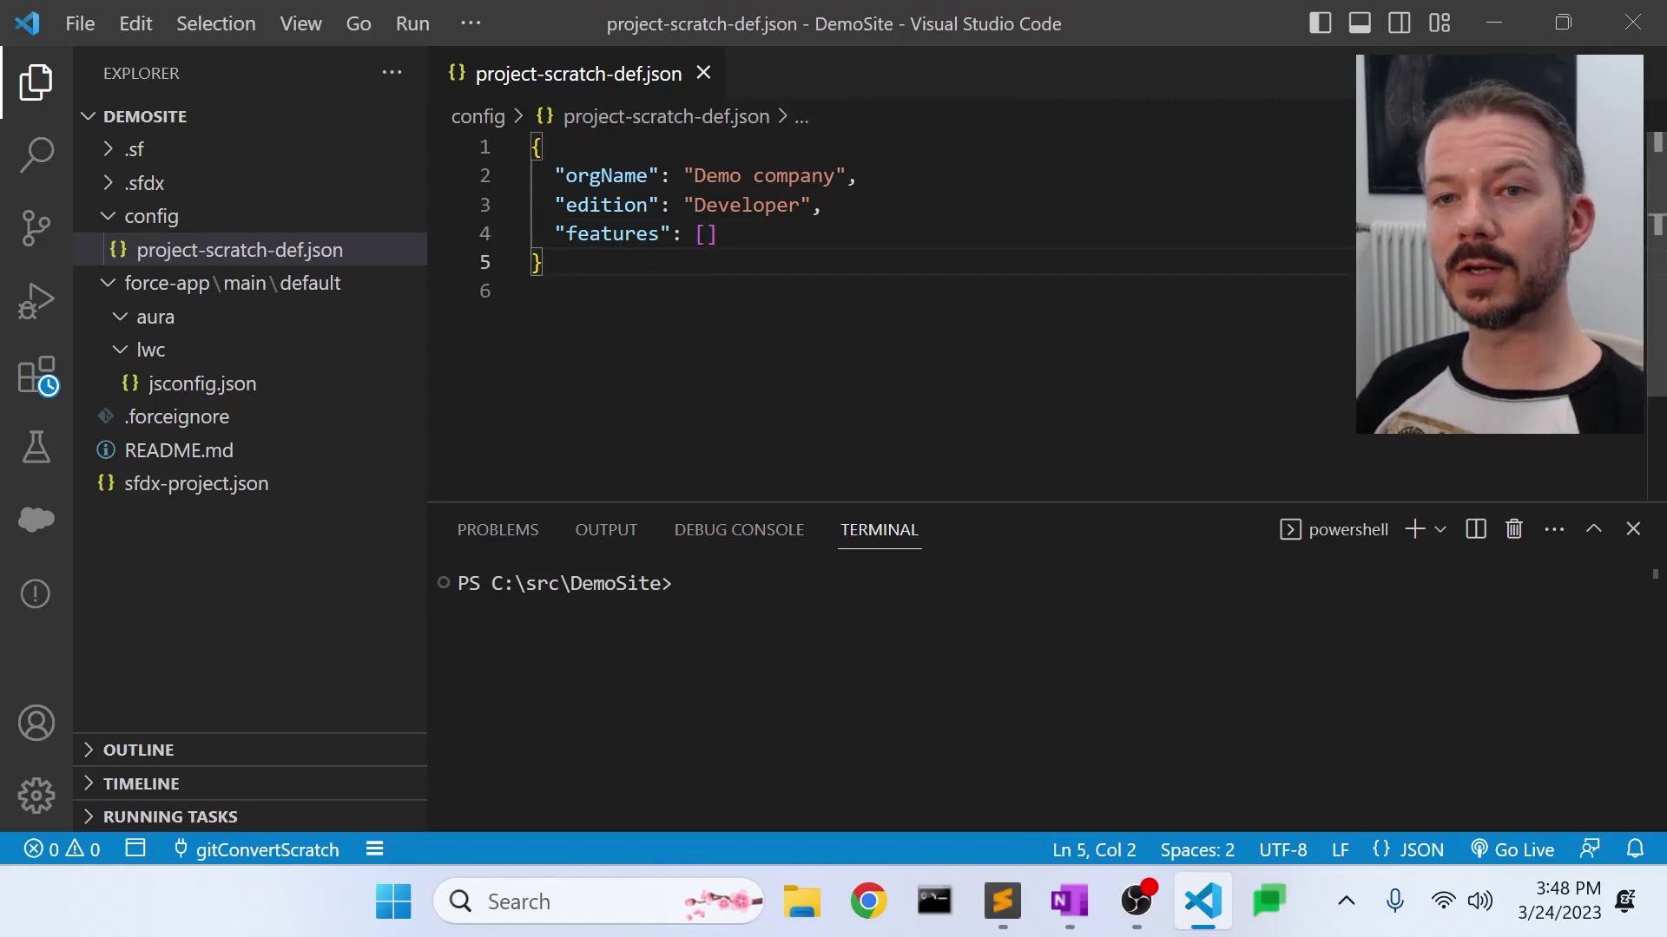
pyautogui.doubleClick(747, 205)
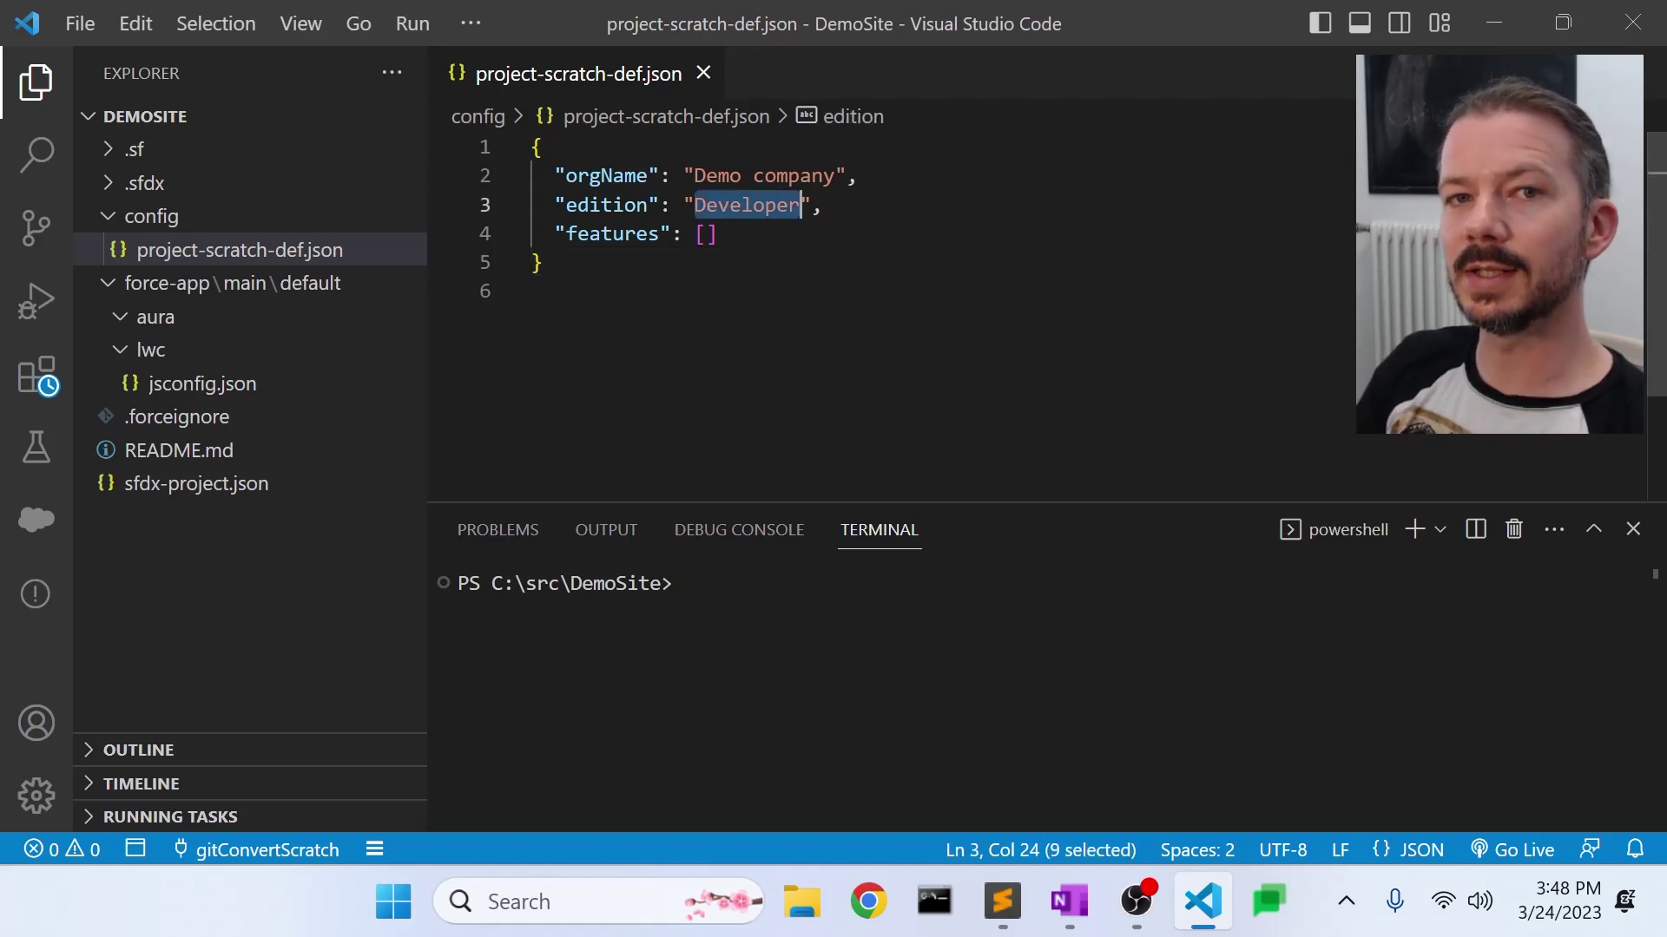
pyautogui.write('Ent')
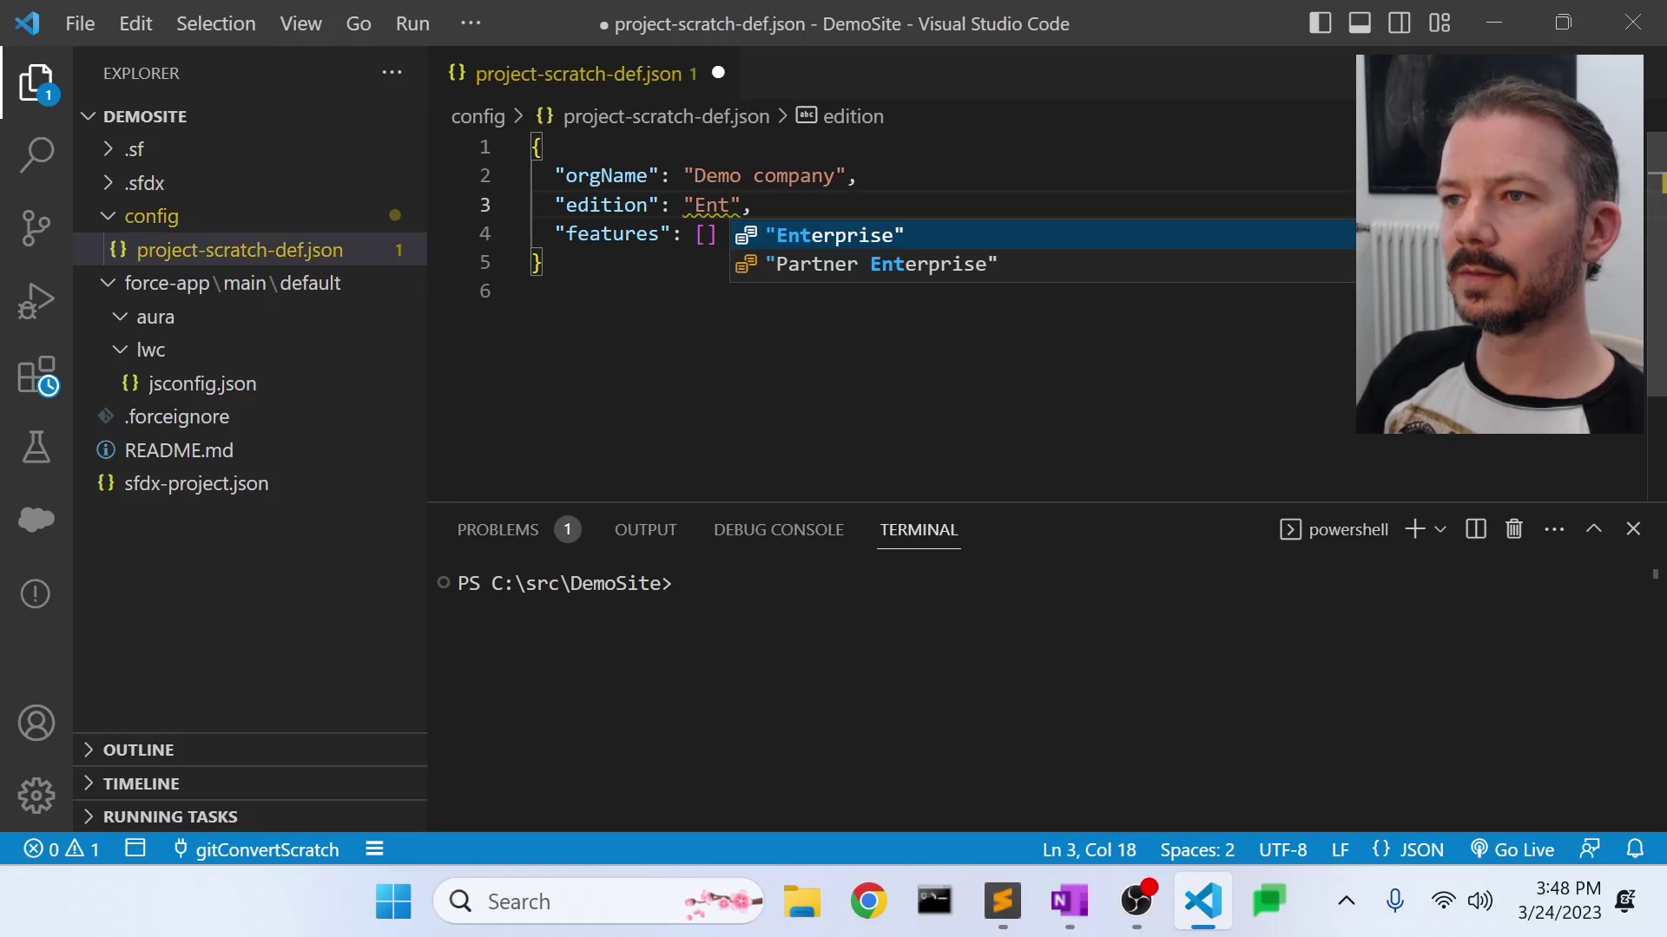
pyautogui.press('Return')
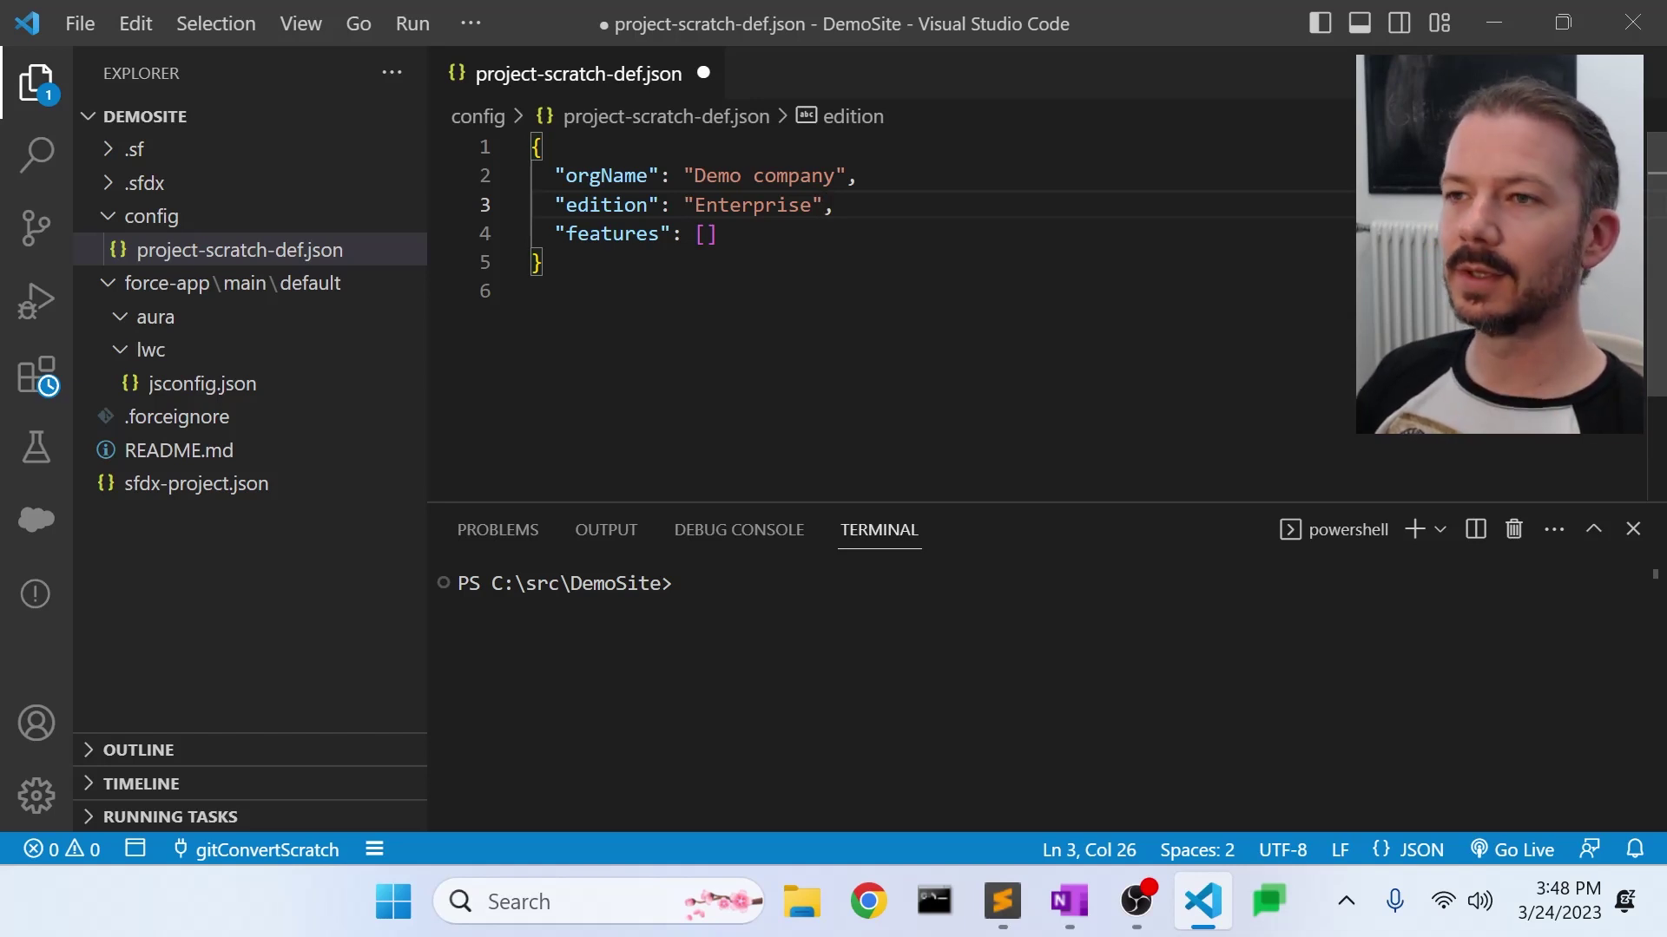
# Step: Add Communities to the scratch org features list
pyautogui.write(',')
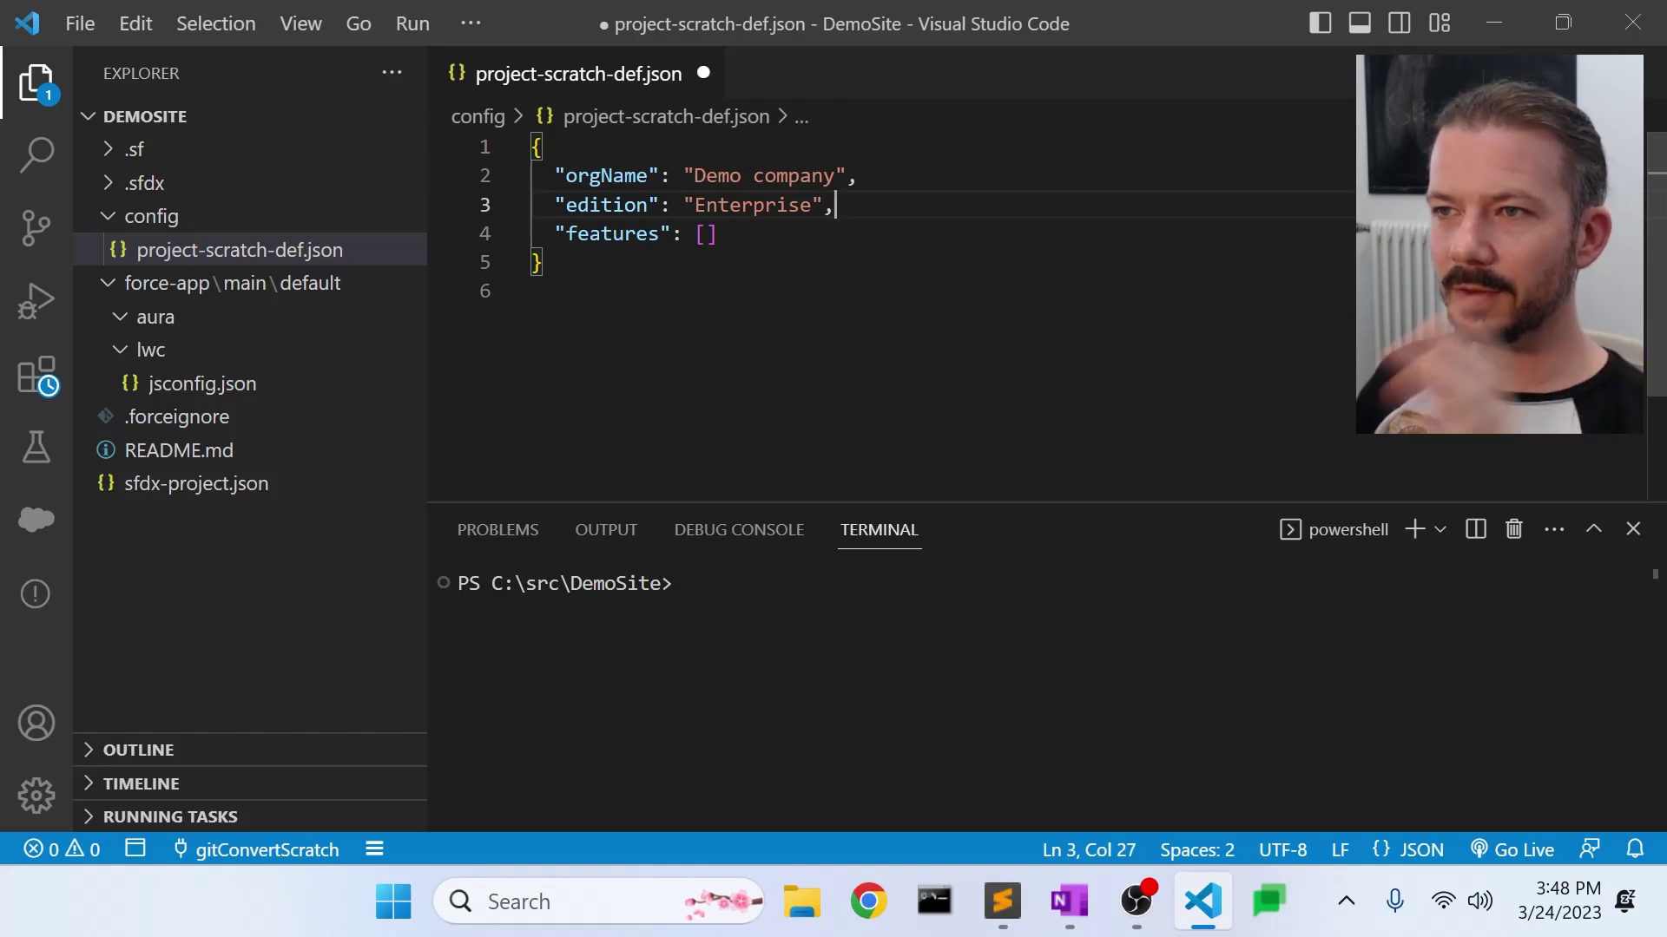
pyautogui.click(704, 234)
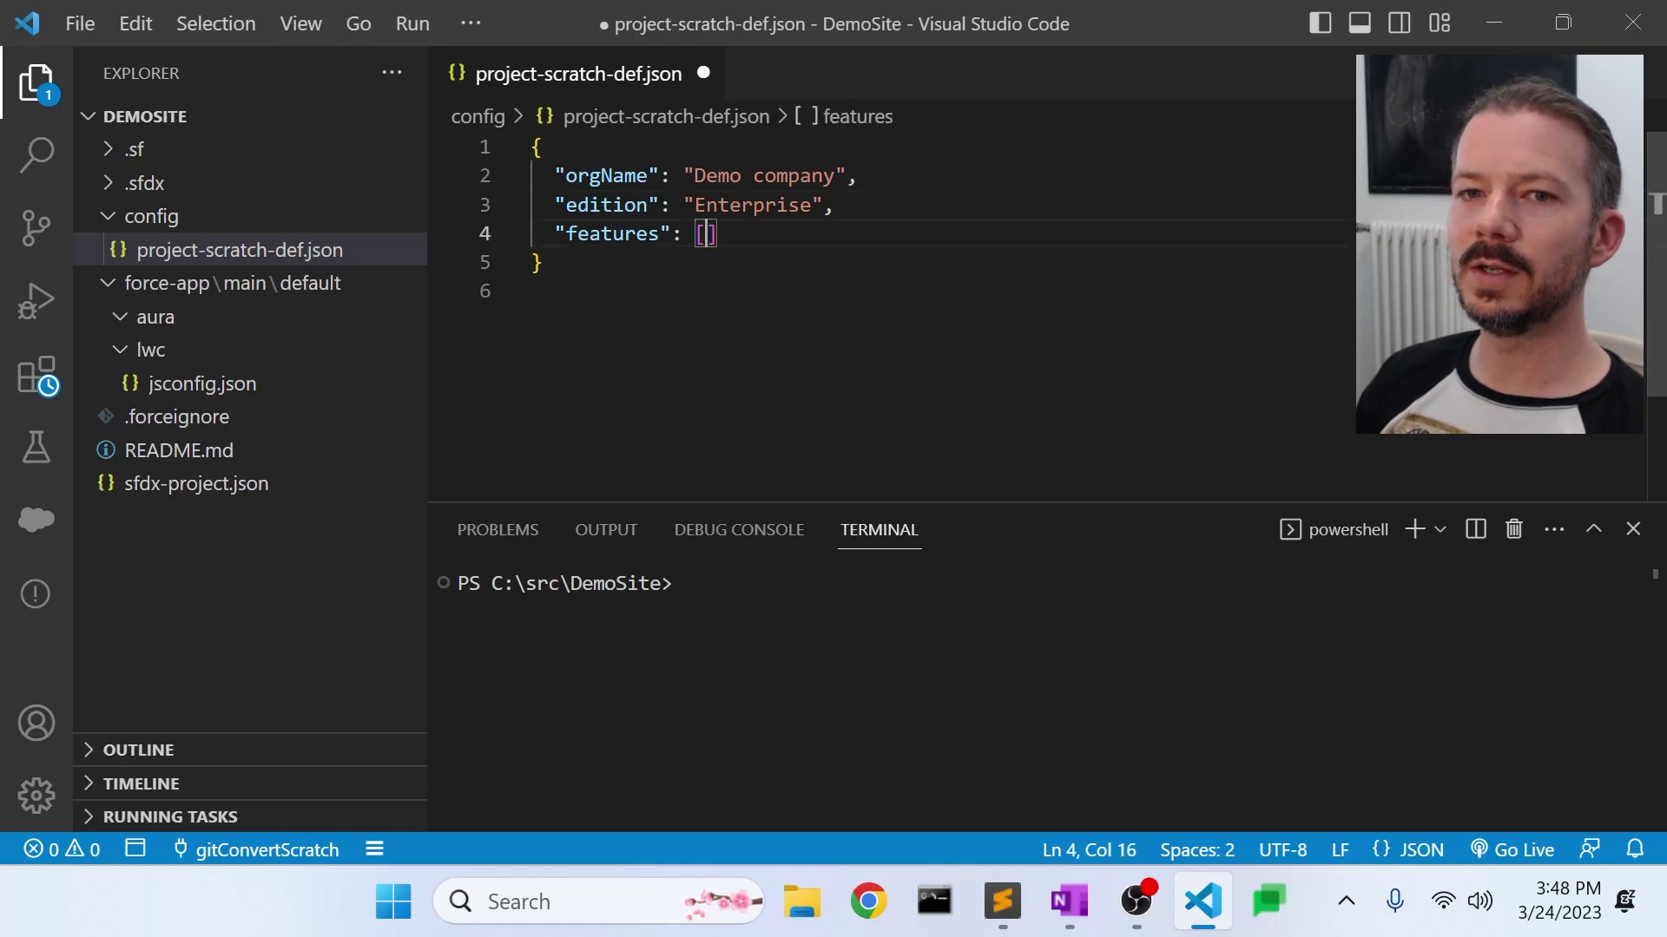
pyautogui.write('"Co')
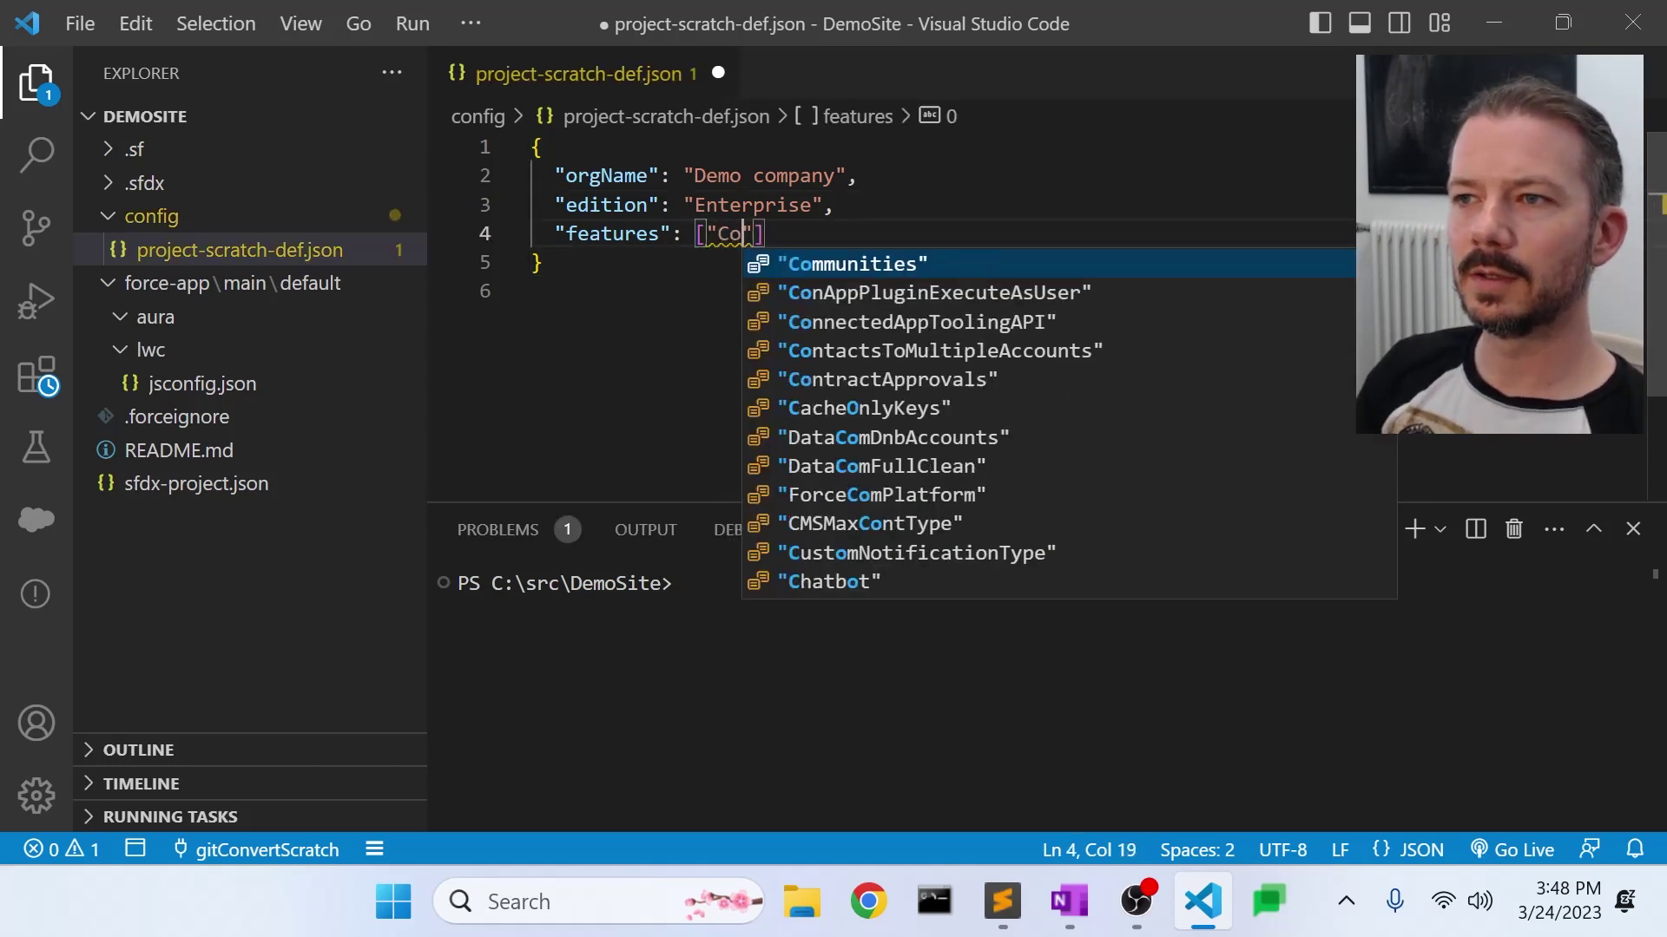
pyautogui.press('Return')
pyautogui.press('Right')
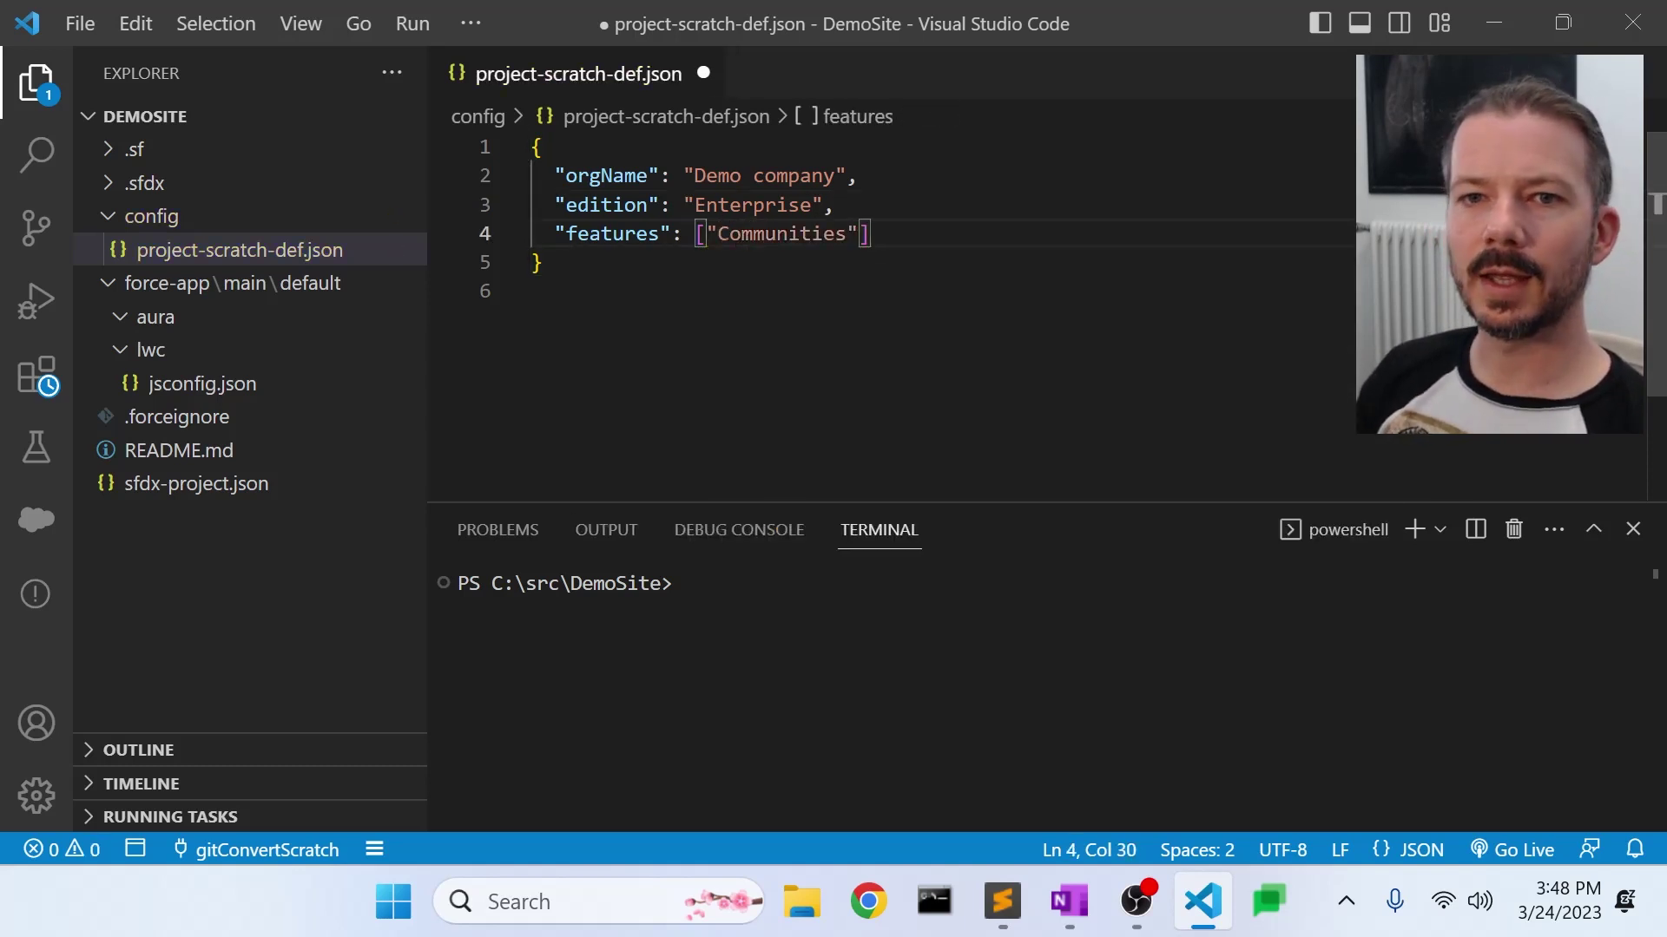
# Step: Add a settings object with communitiesSettings enableNetworksEnabled set to true
pyautogui.write(',')
pyautogui.press('Return')
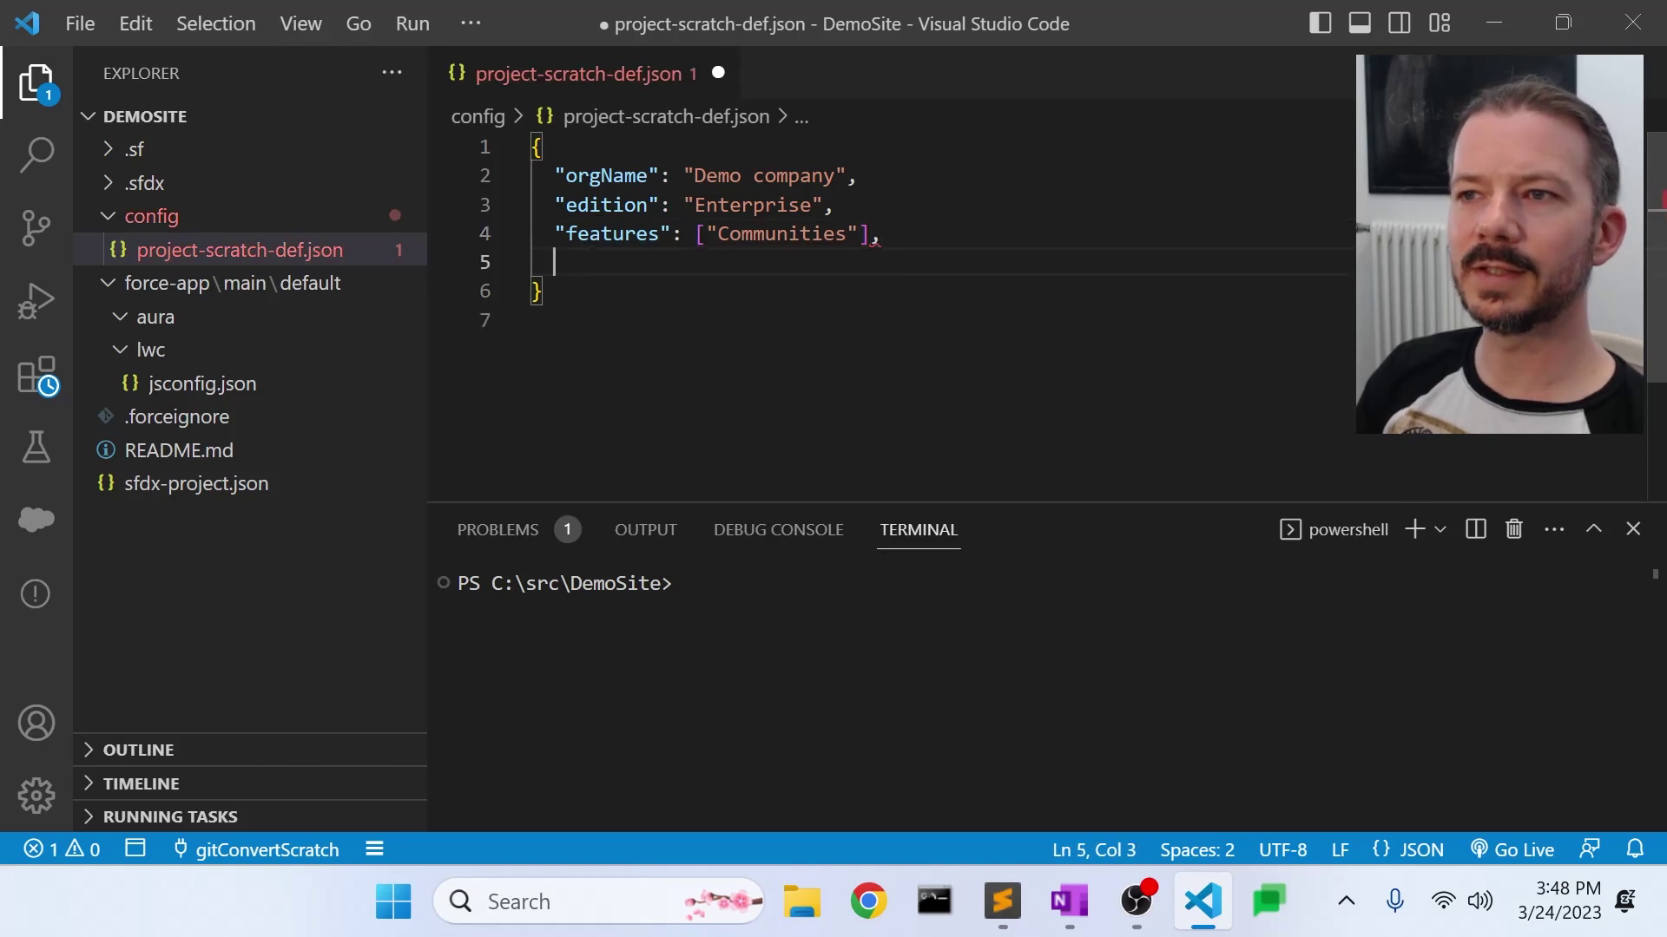
pyautogui.write('"se')
pyautogui.press('Return')
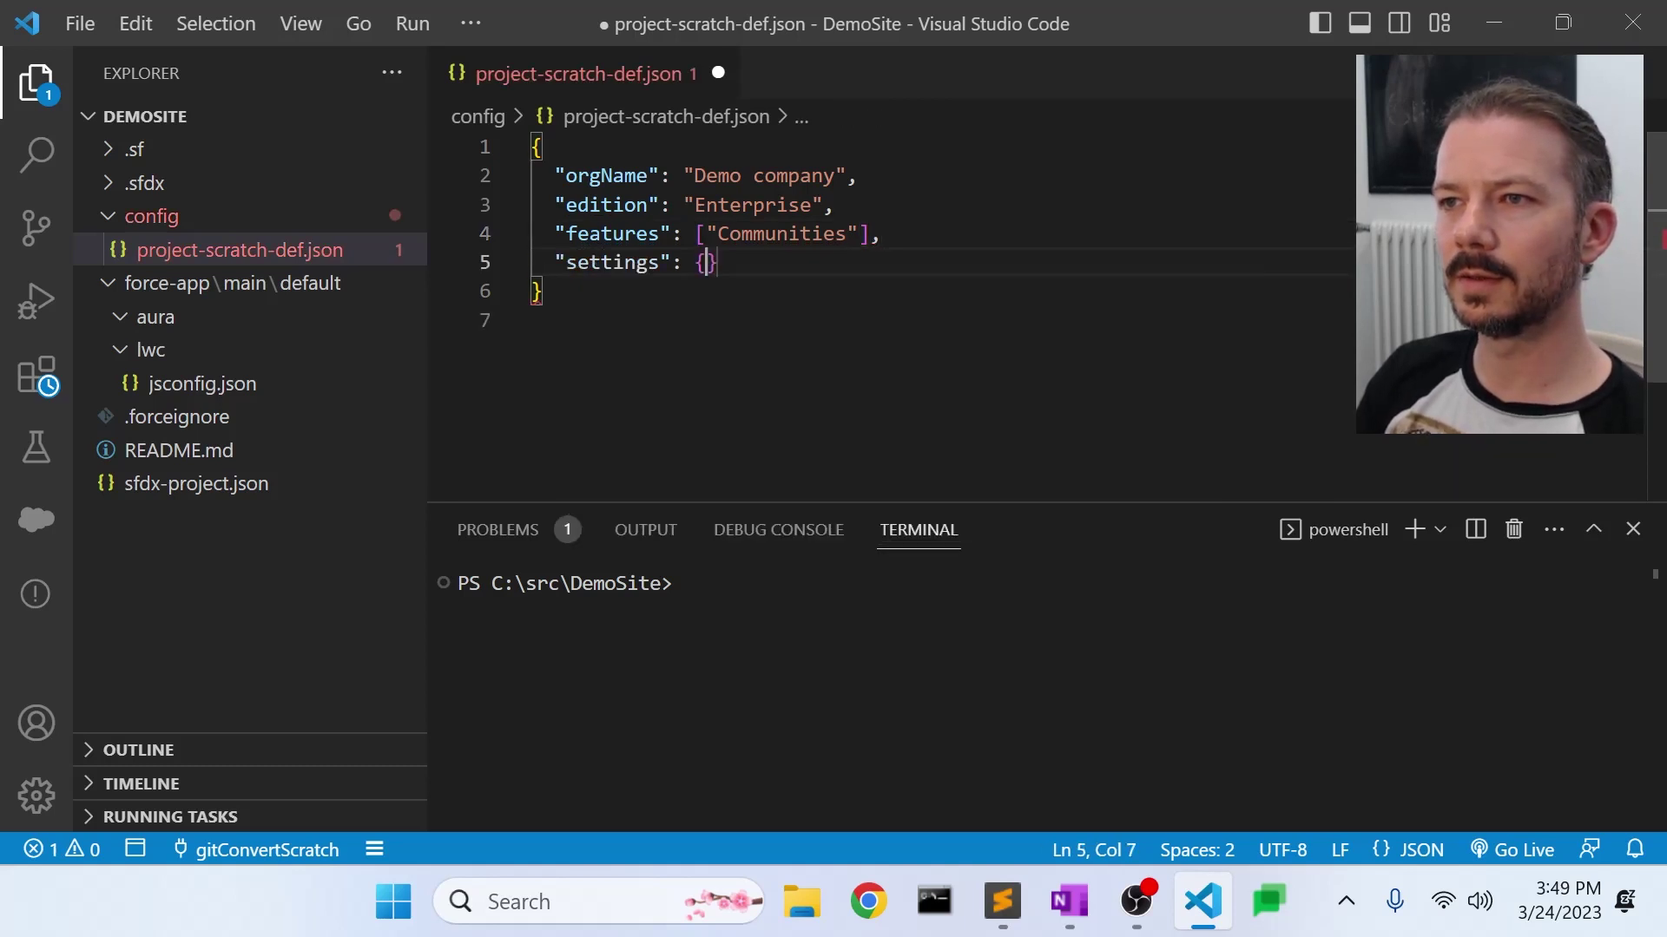
pyautogui.press('Return')
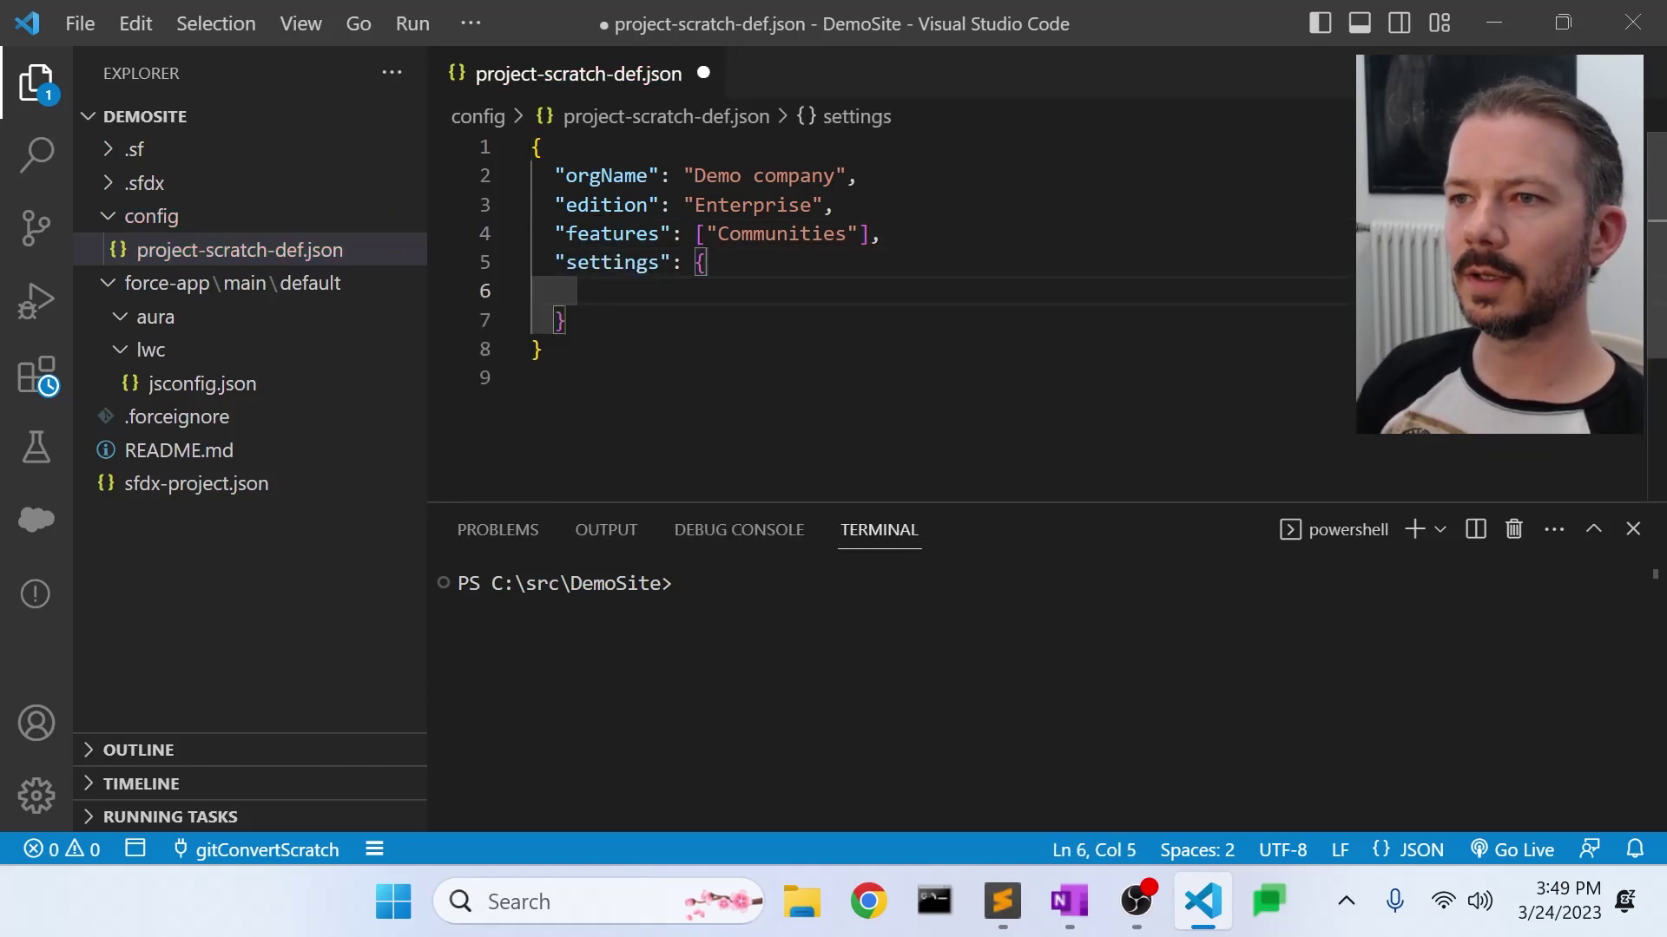
pyautogui.write('"co')
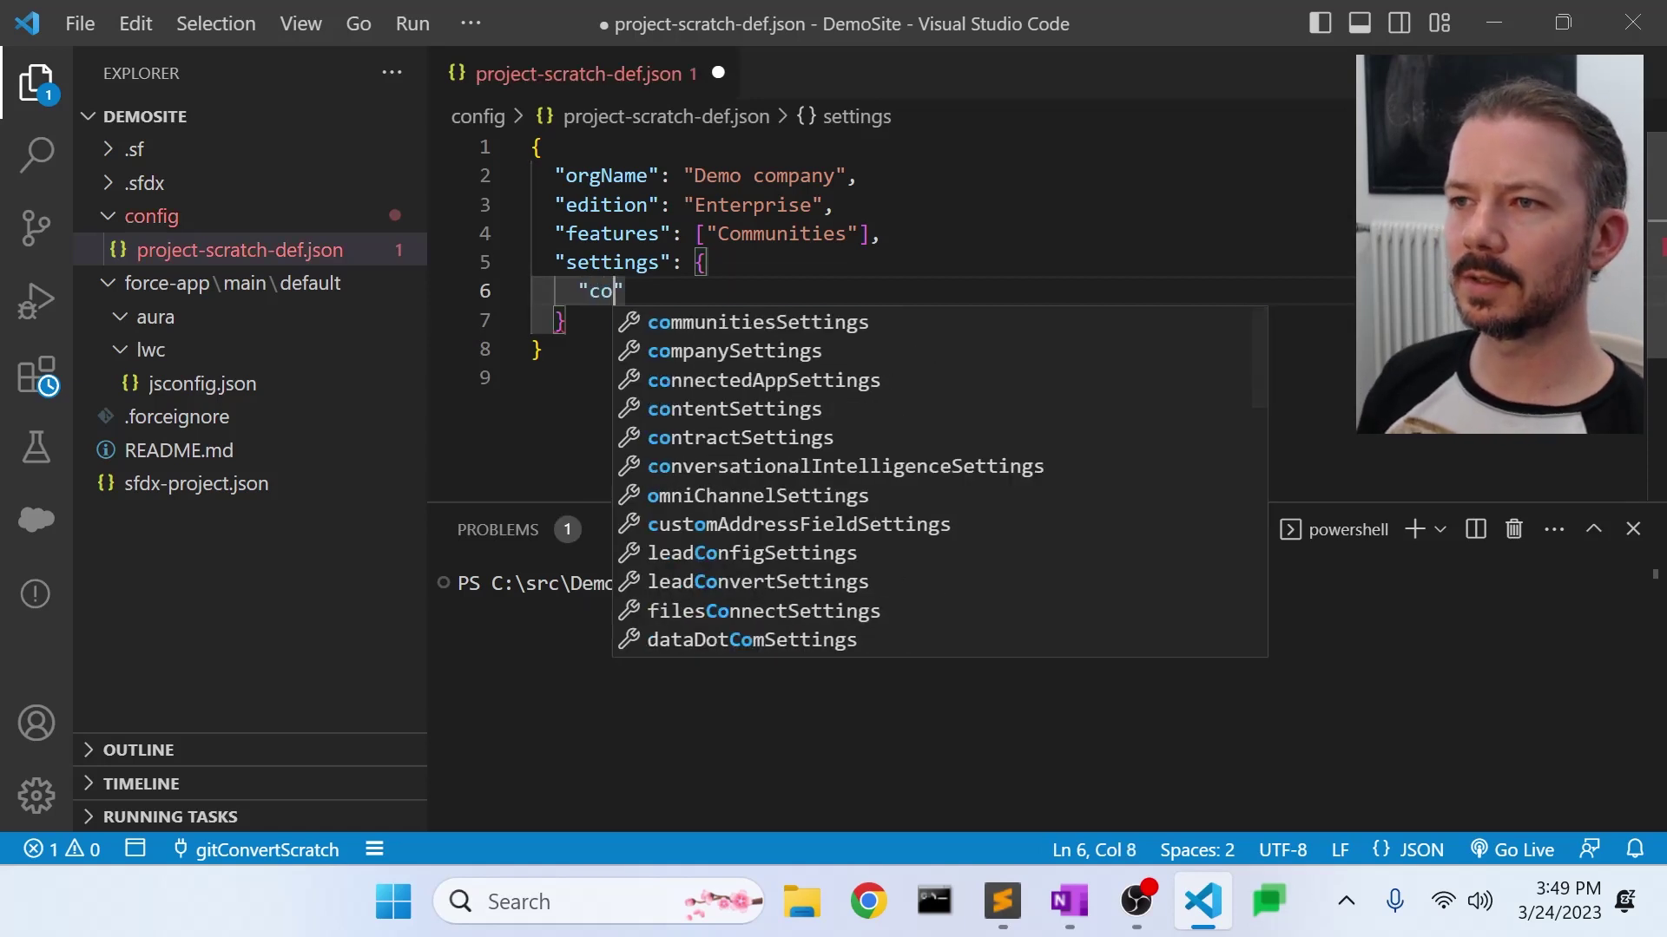
pyautogui.press('Down')
pyautogui.press('Return')
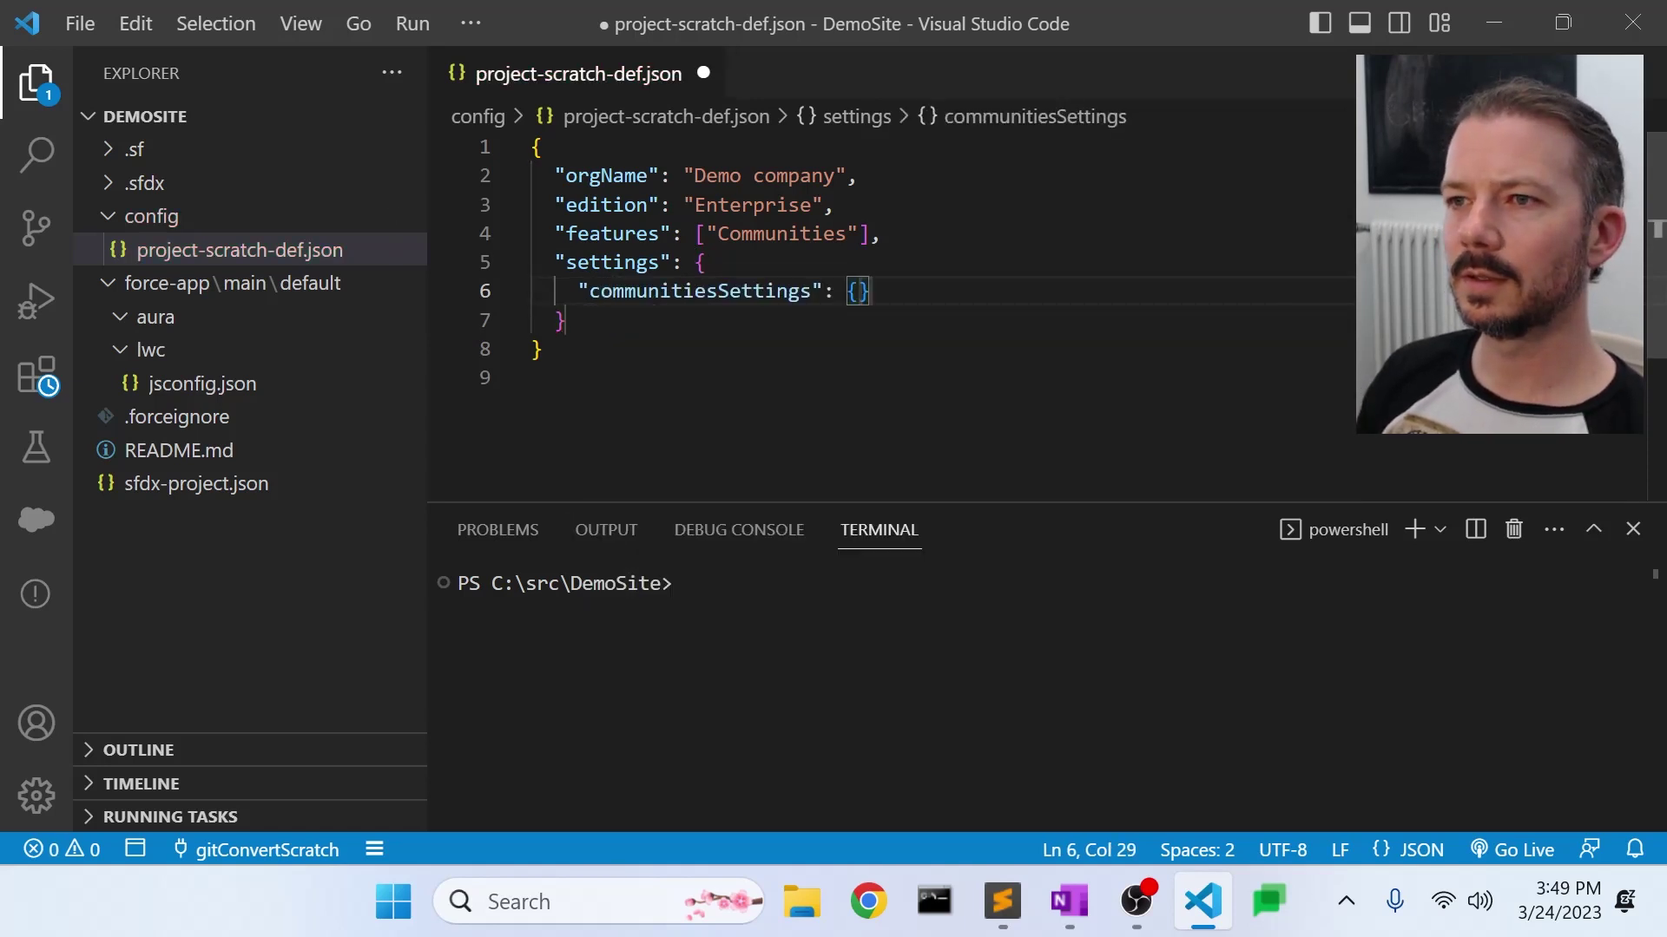
pyautogui.press('Return')
pyautogui.write('"ena')
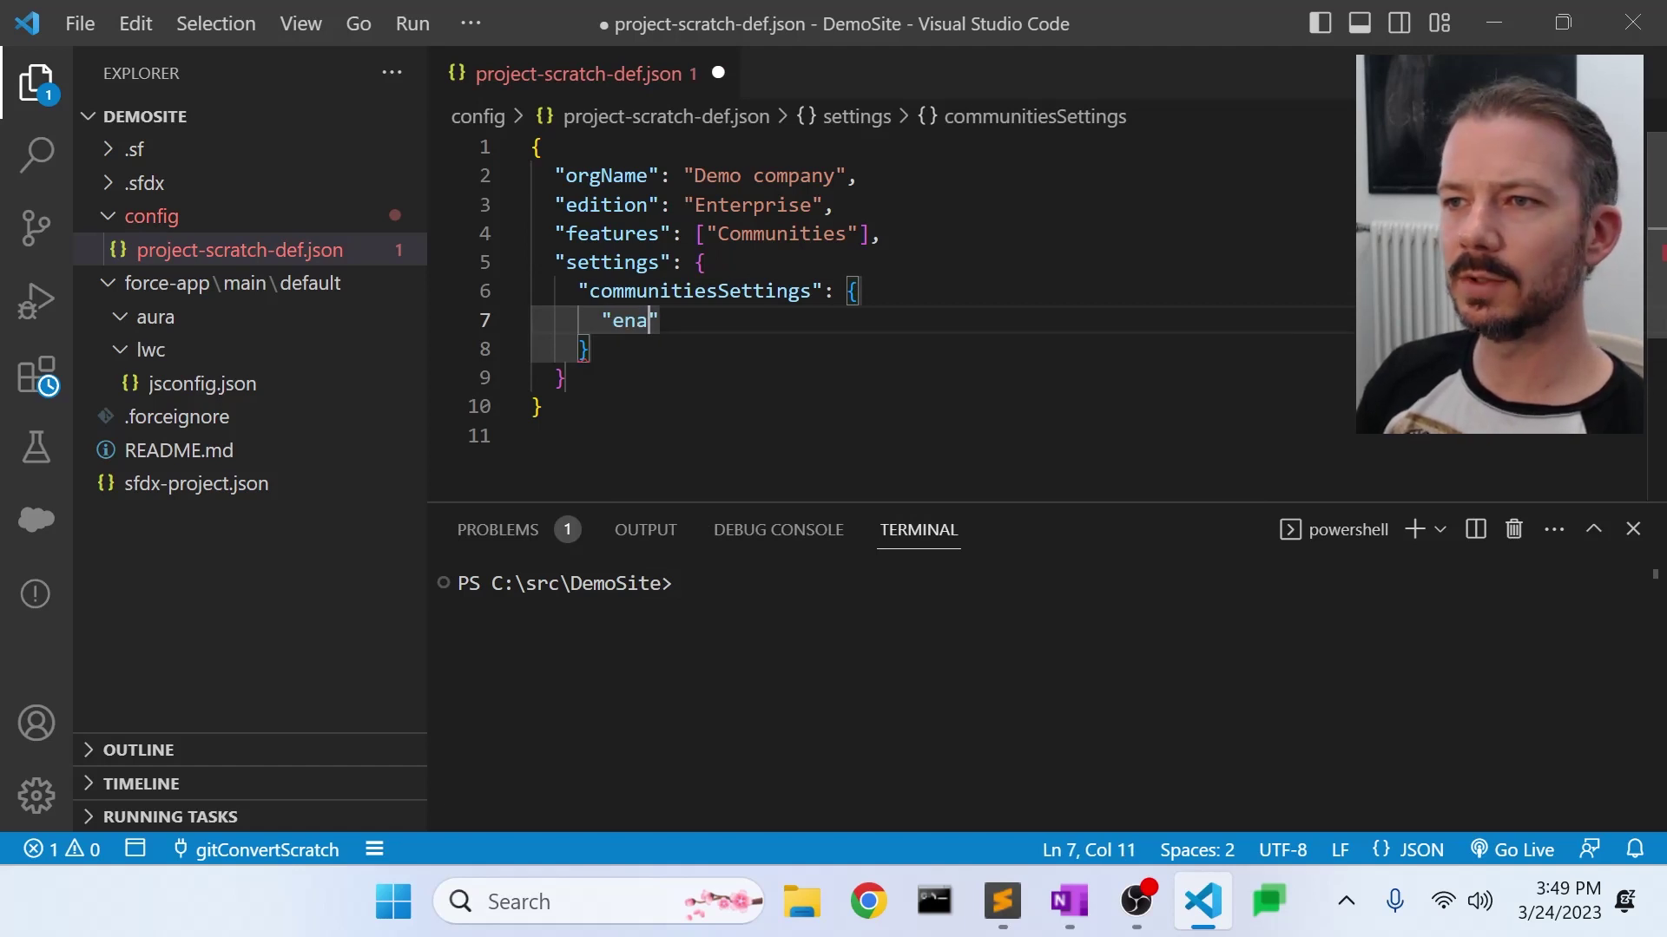
pyautogui.write('bleNe')
pyautogui.write('tworksEnable')
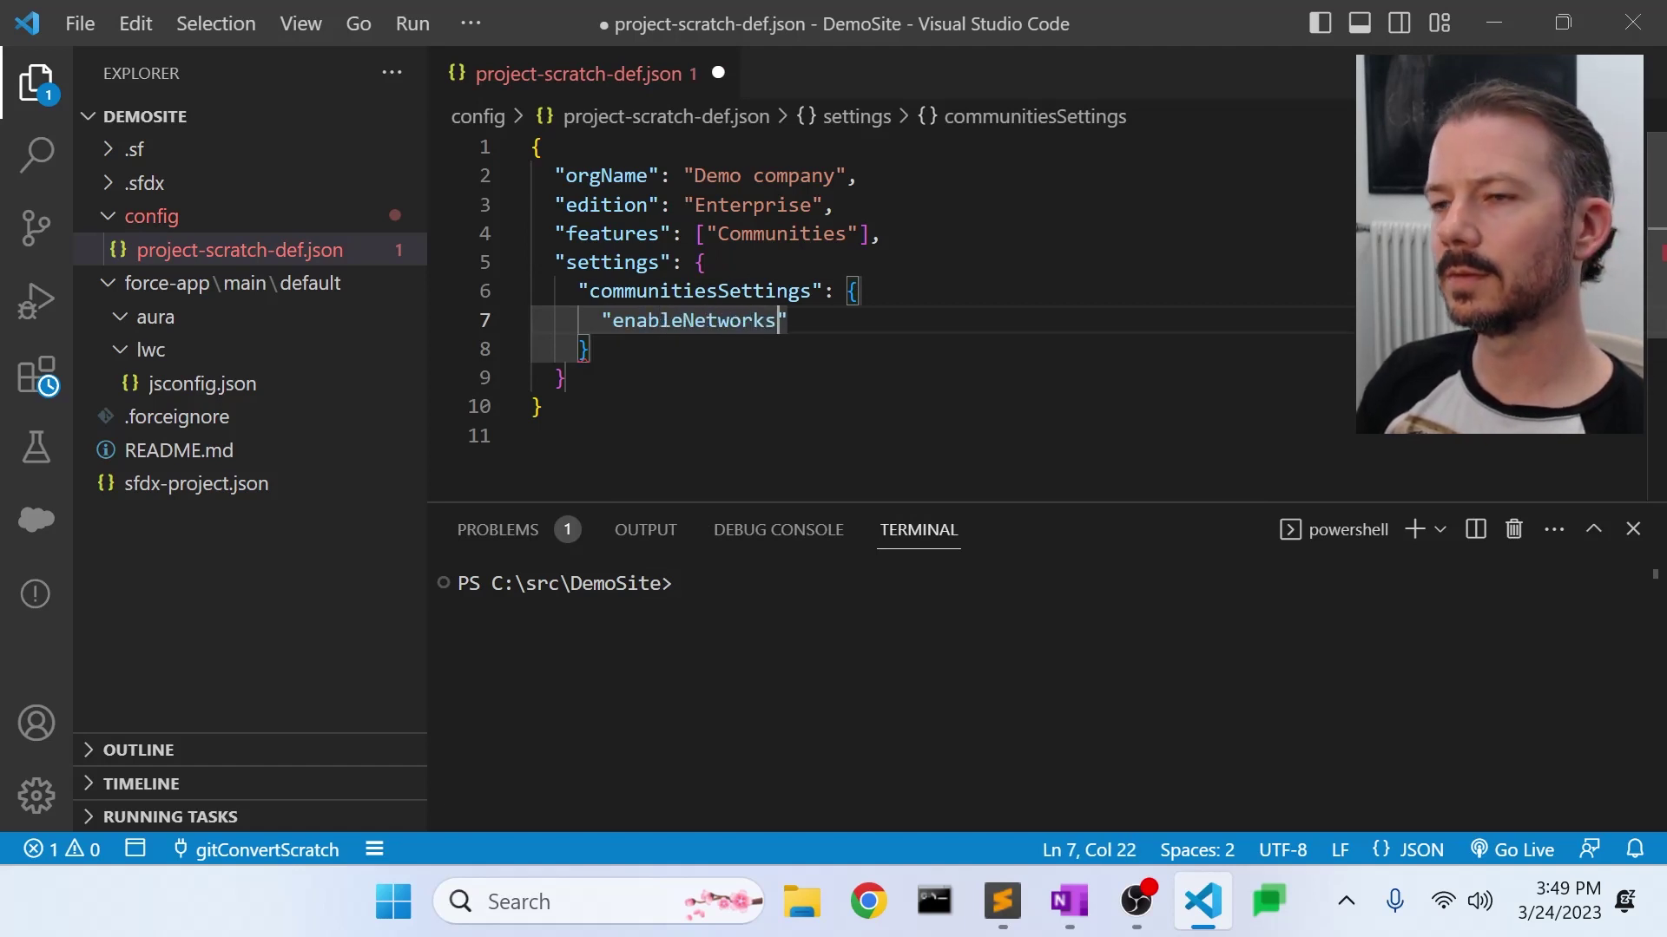
pyautogui.write('d": te')
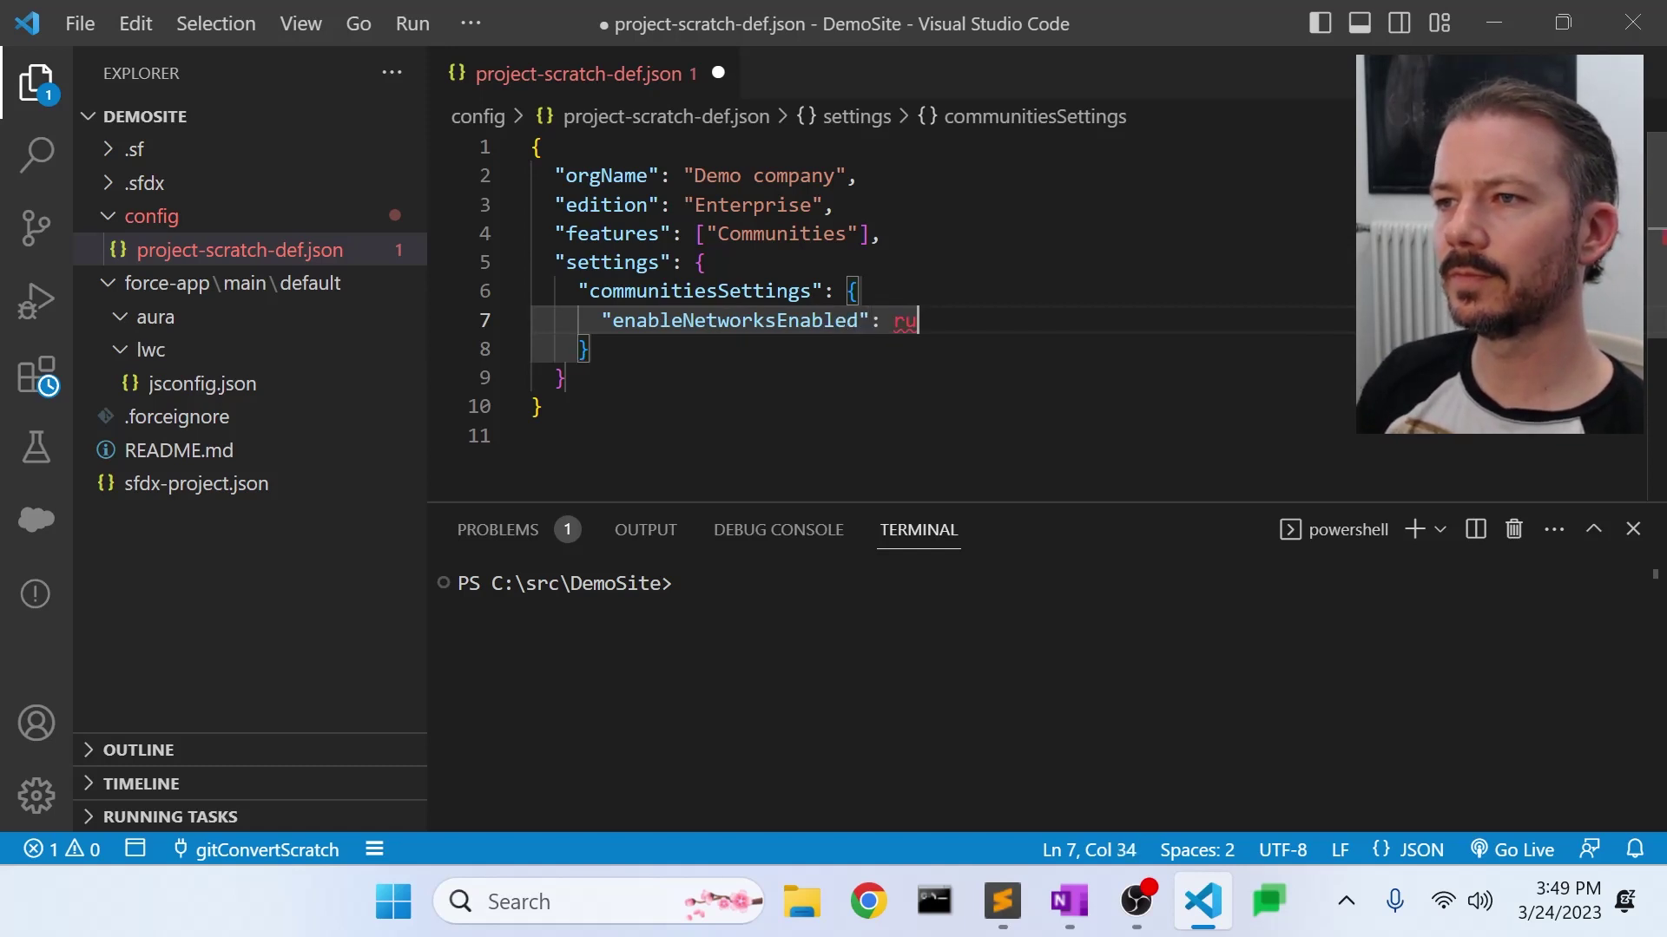
pyautogui.press('BackSpace')
pyautogui.write('rue')
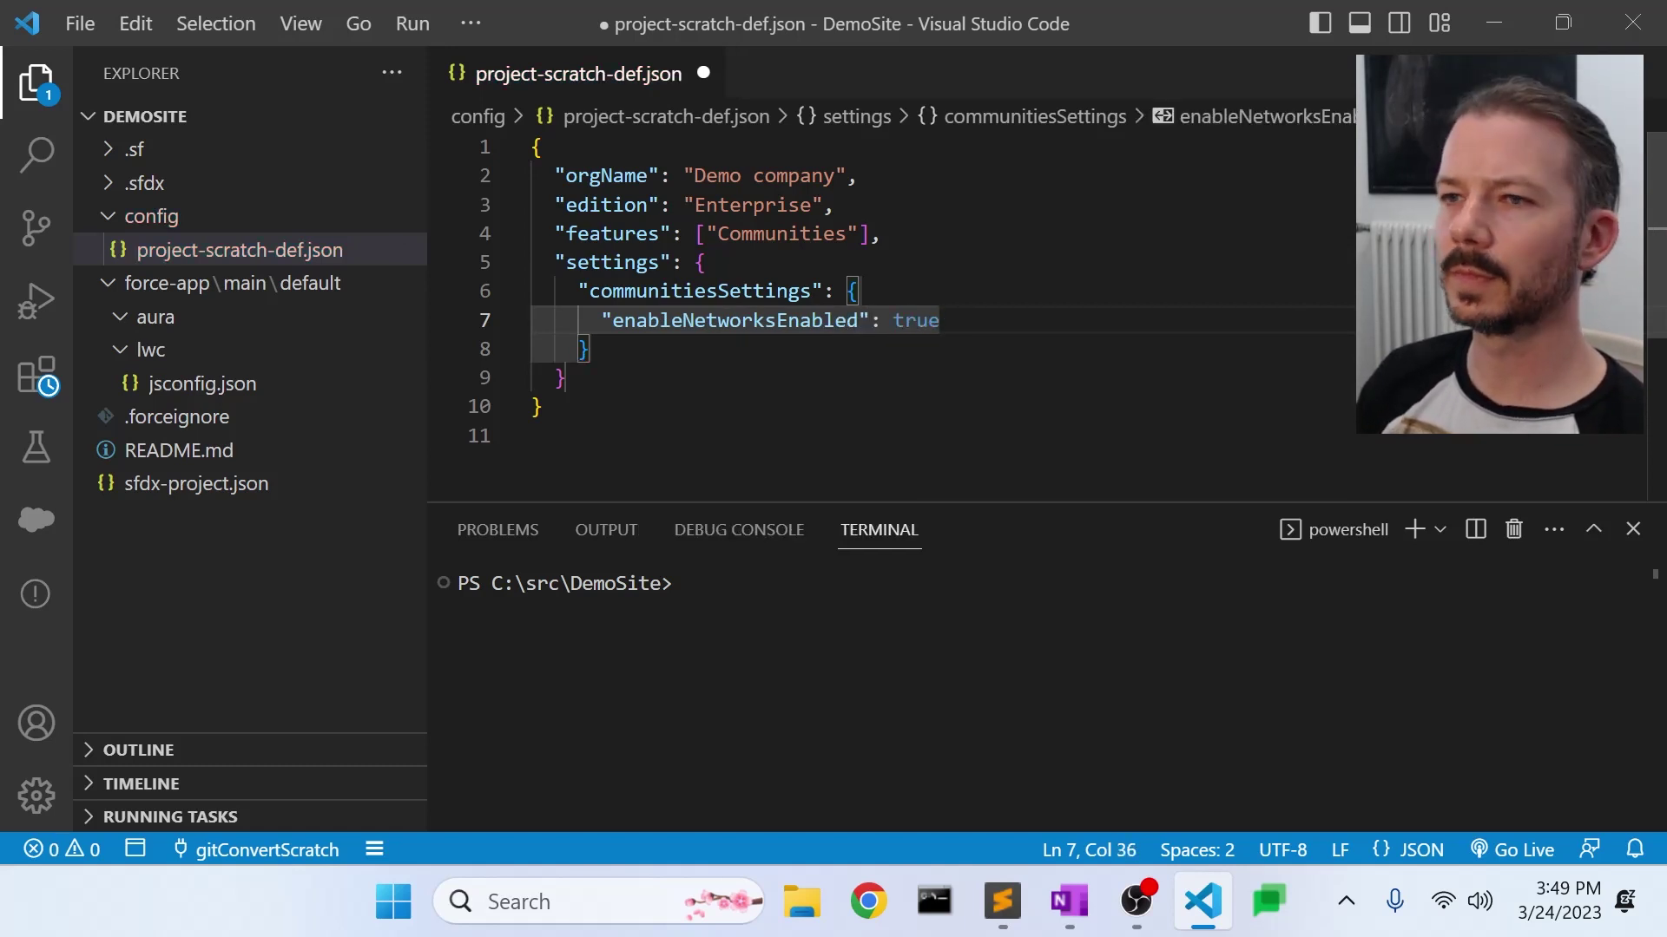
pyautogui.press('Down')
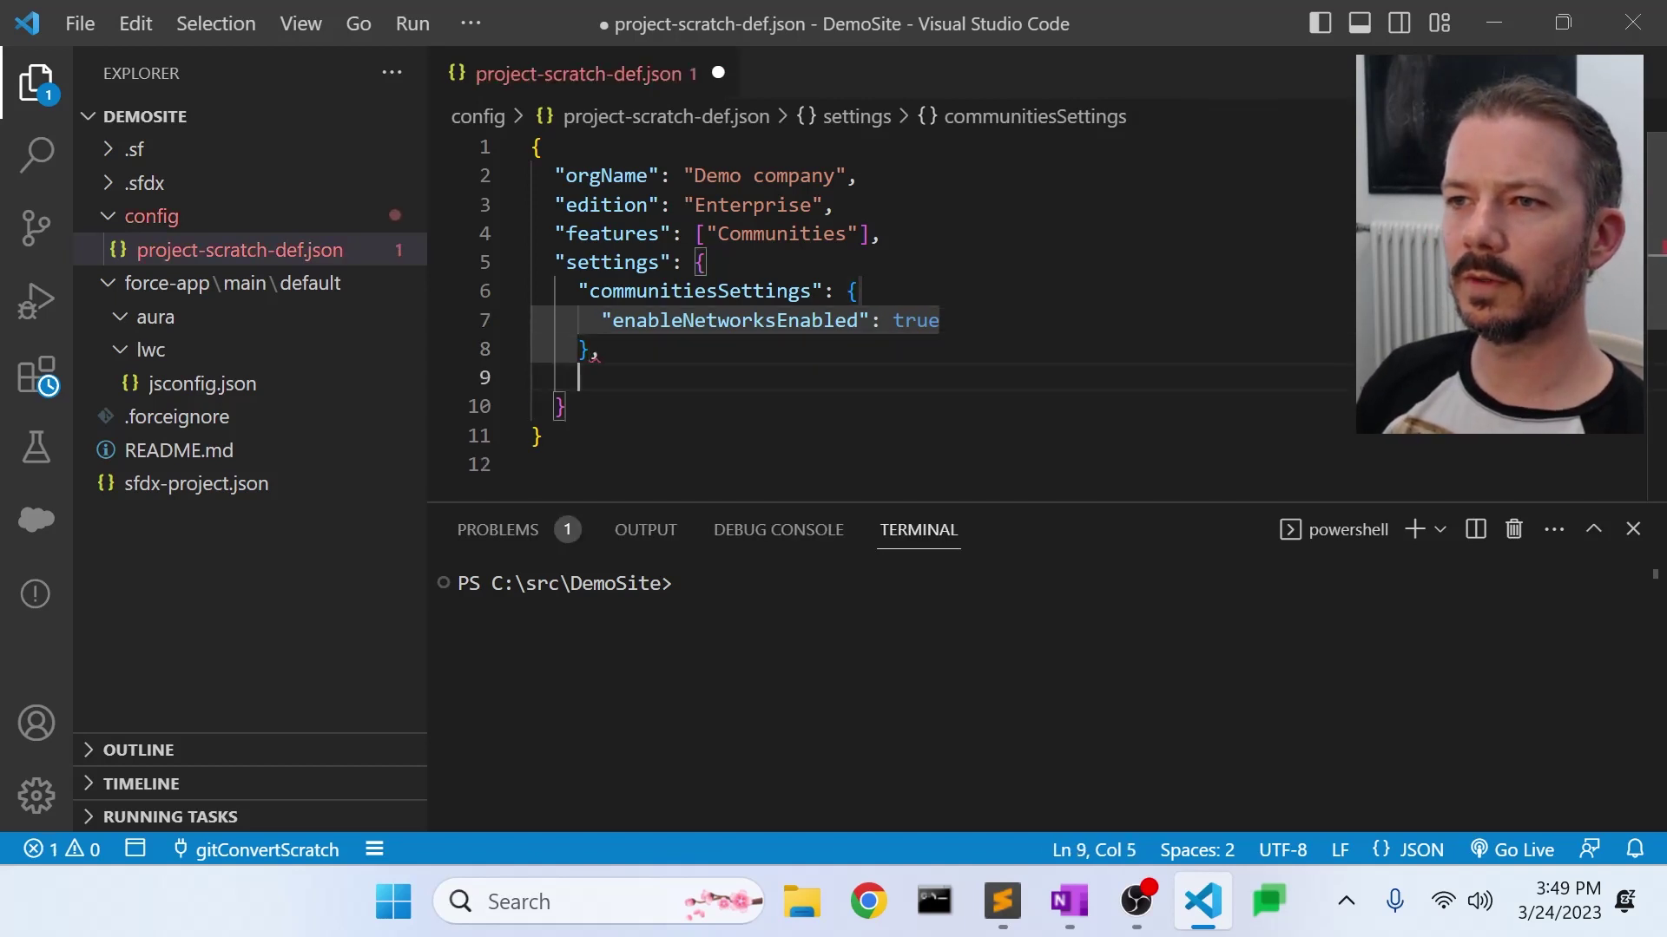
# Step: Add experienceBundleSettings with enableExperienceBundleMetadata true and save the definition file
pyautogui.write(',')
pyautogui.press('Return')
pyautogui.write('"')
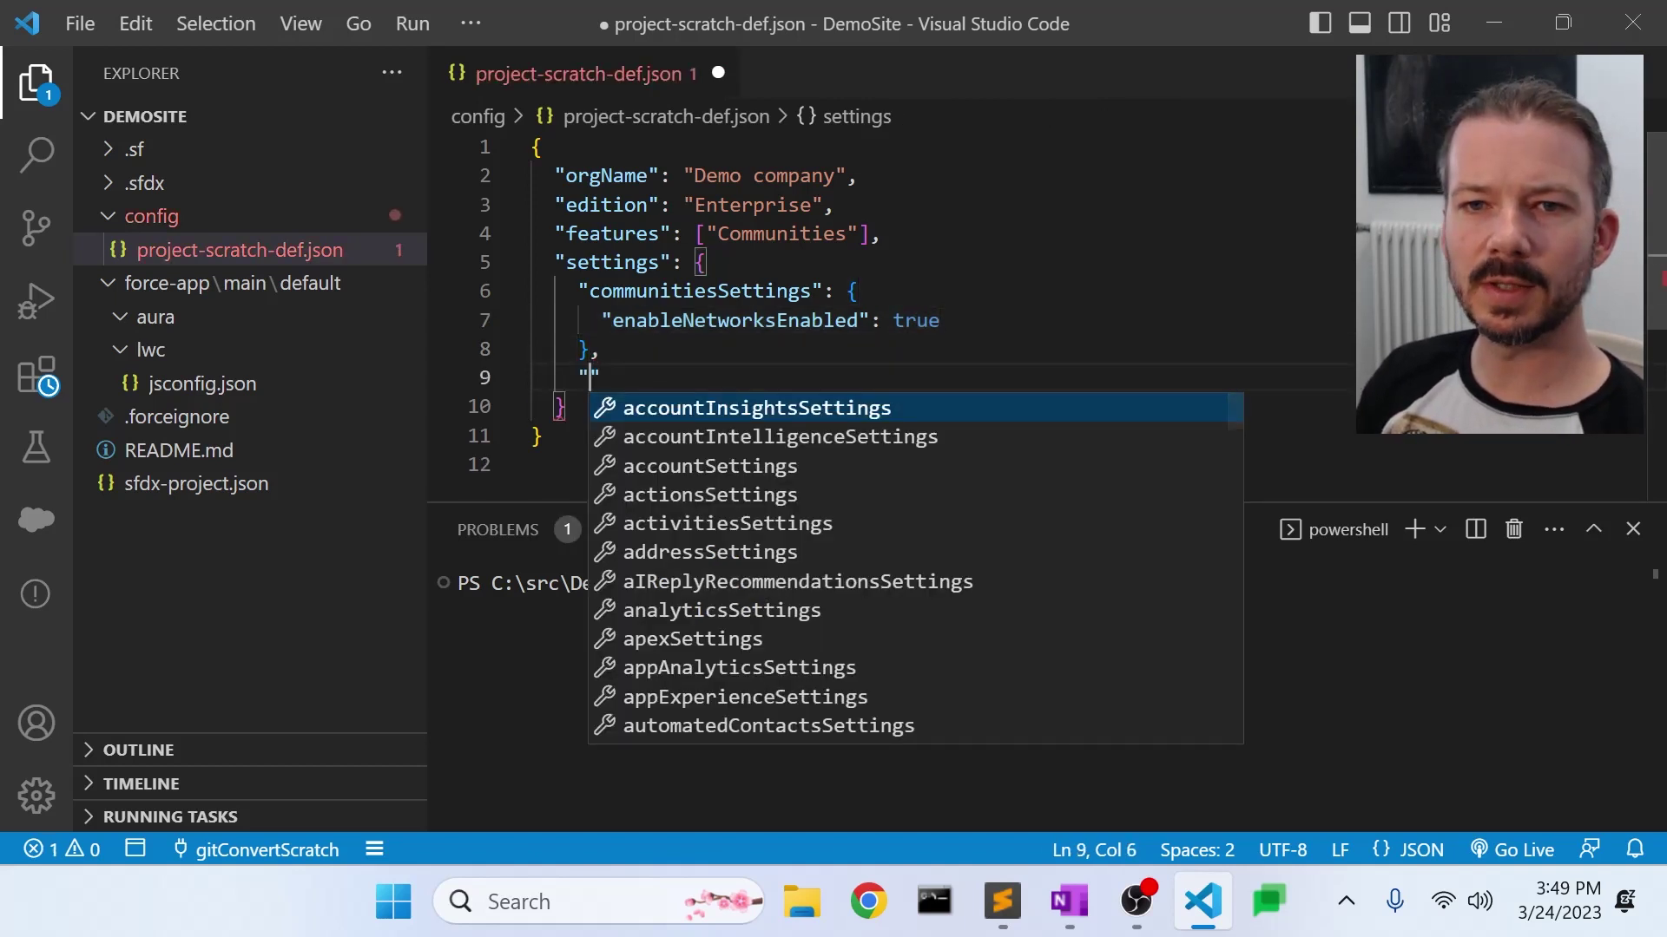
pyautogui.write('ex')
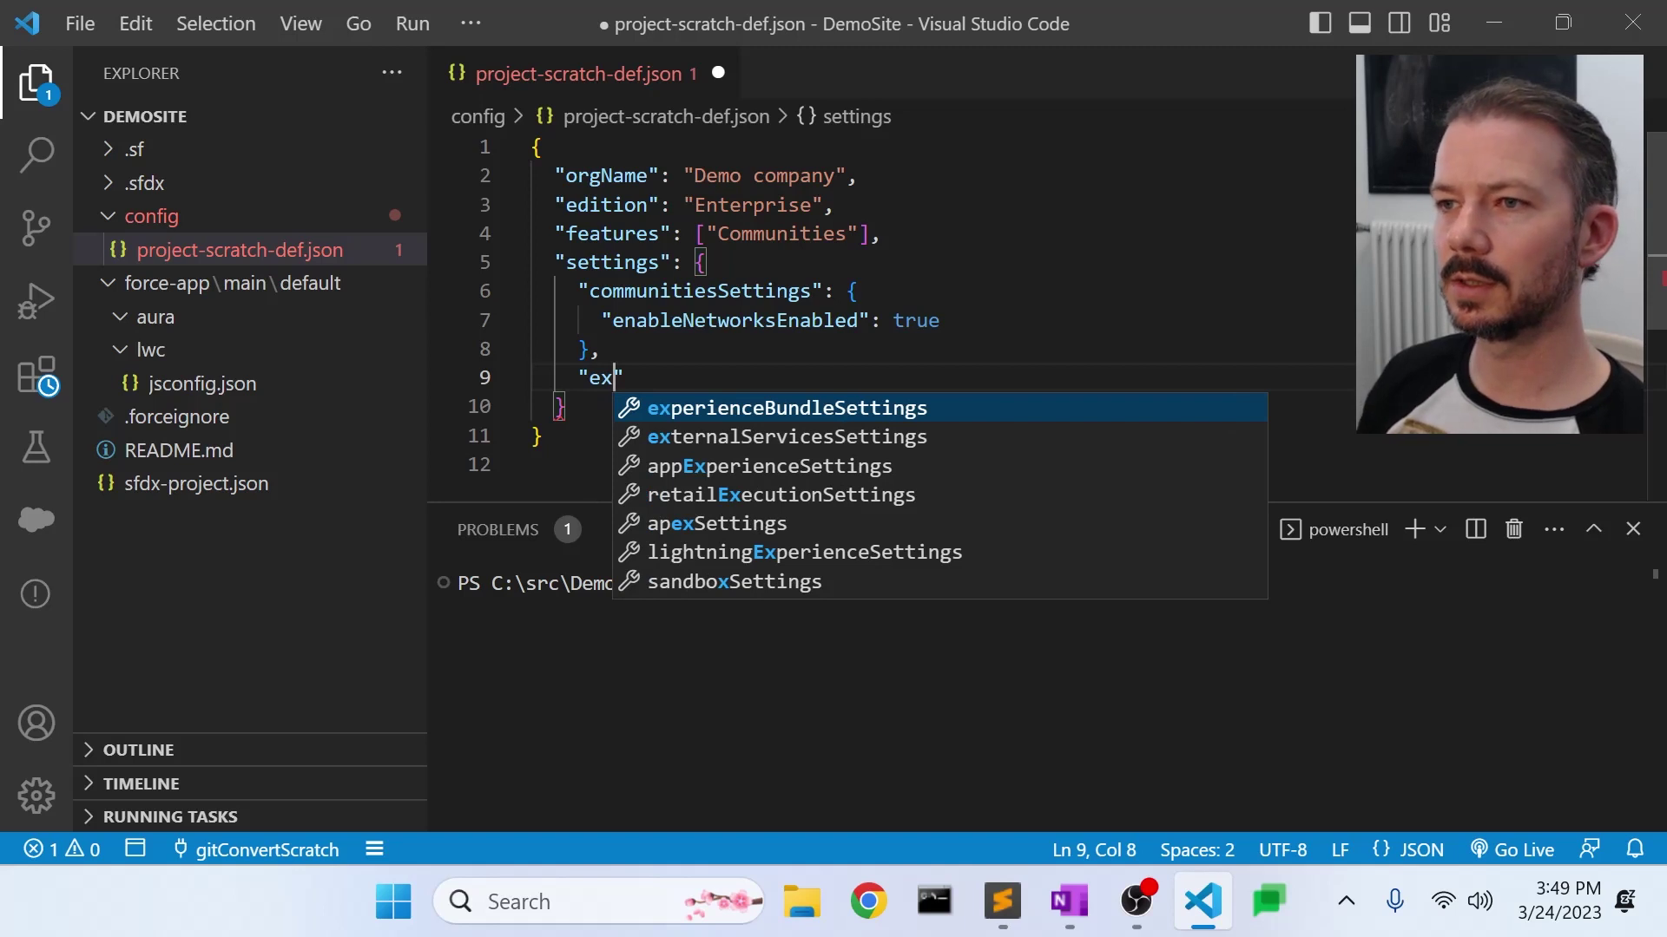
pyautogui.press('Return')
pyautogui.press('Return')
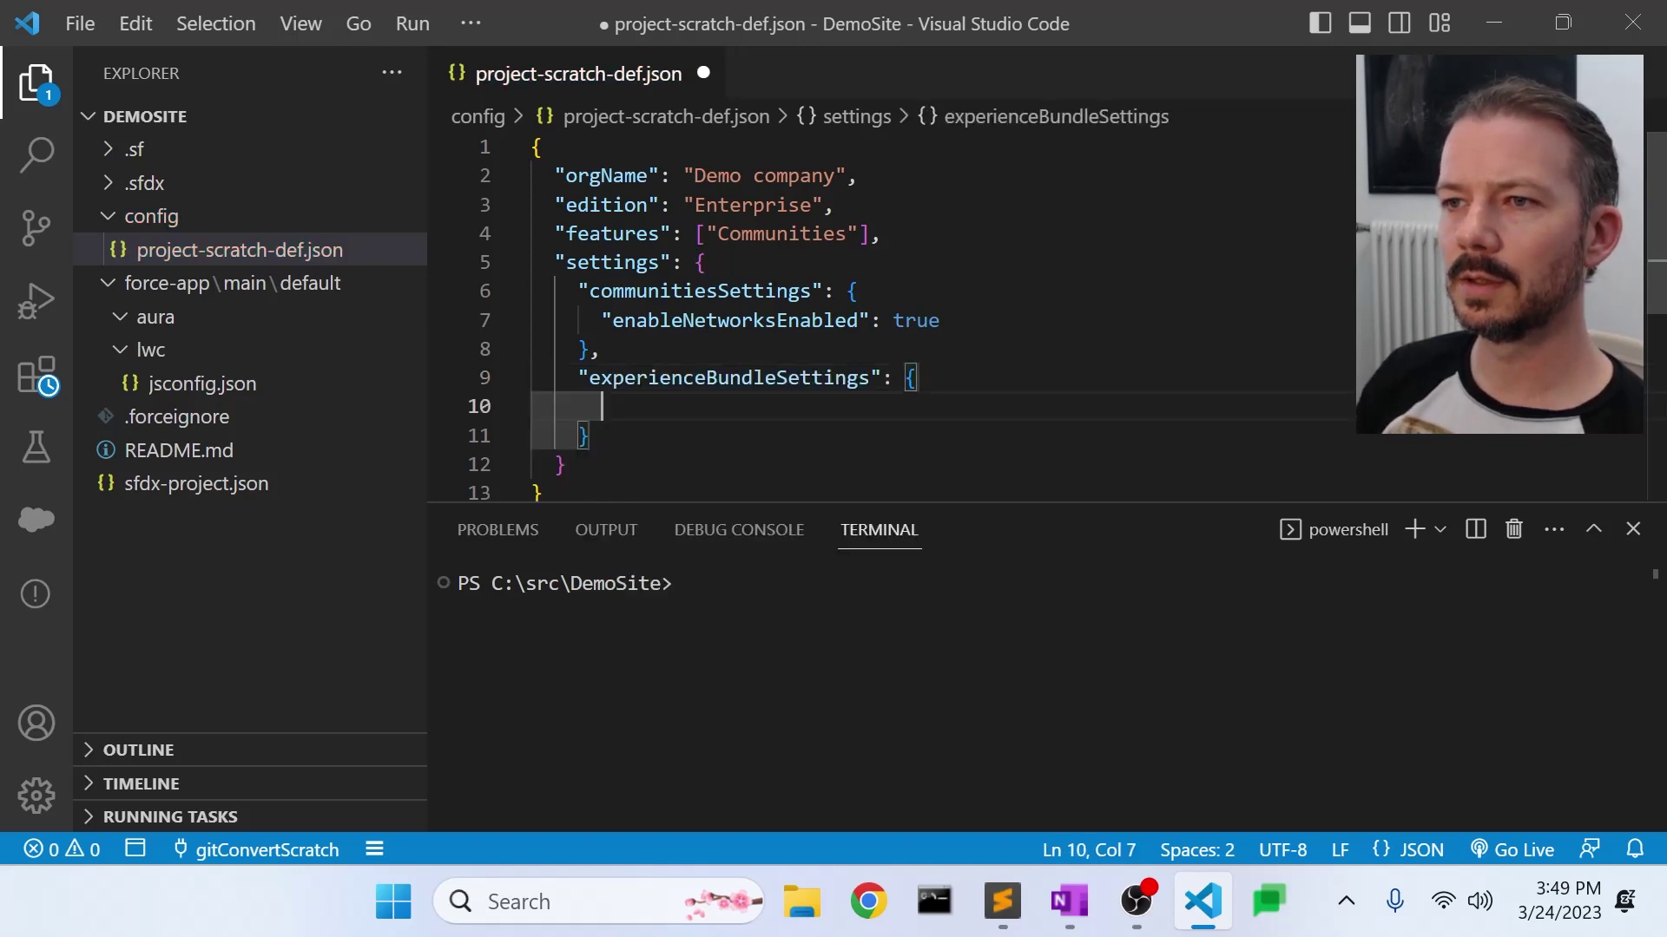
pyautogui.write('"enableE')
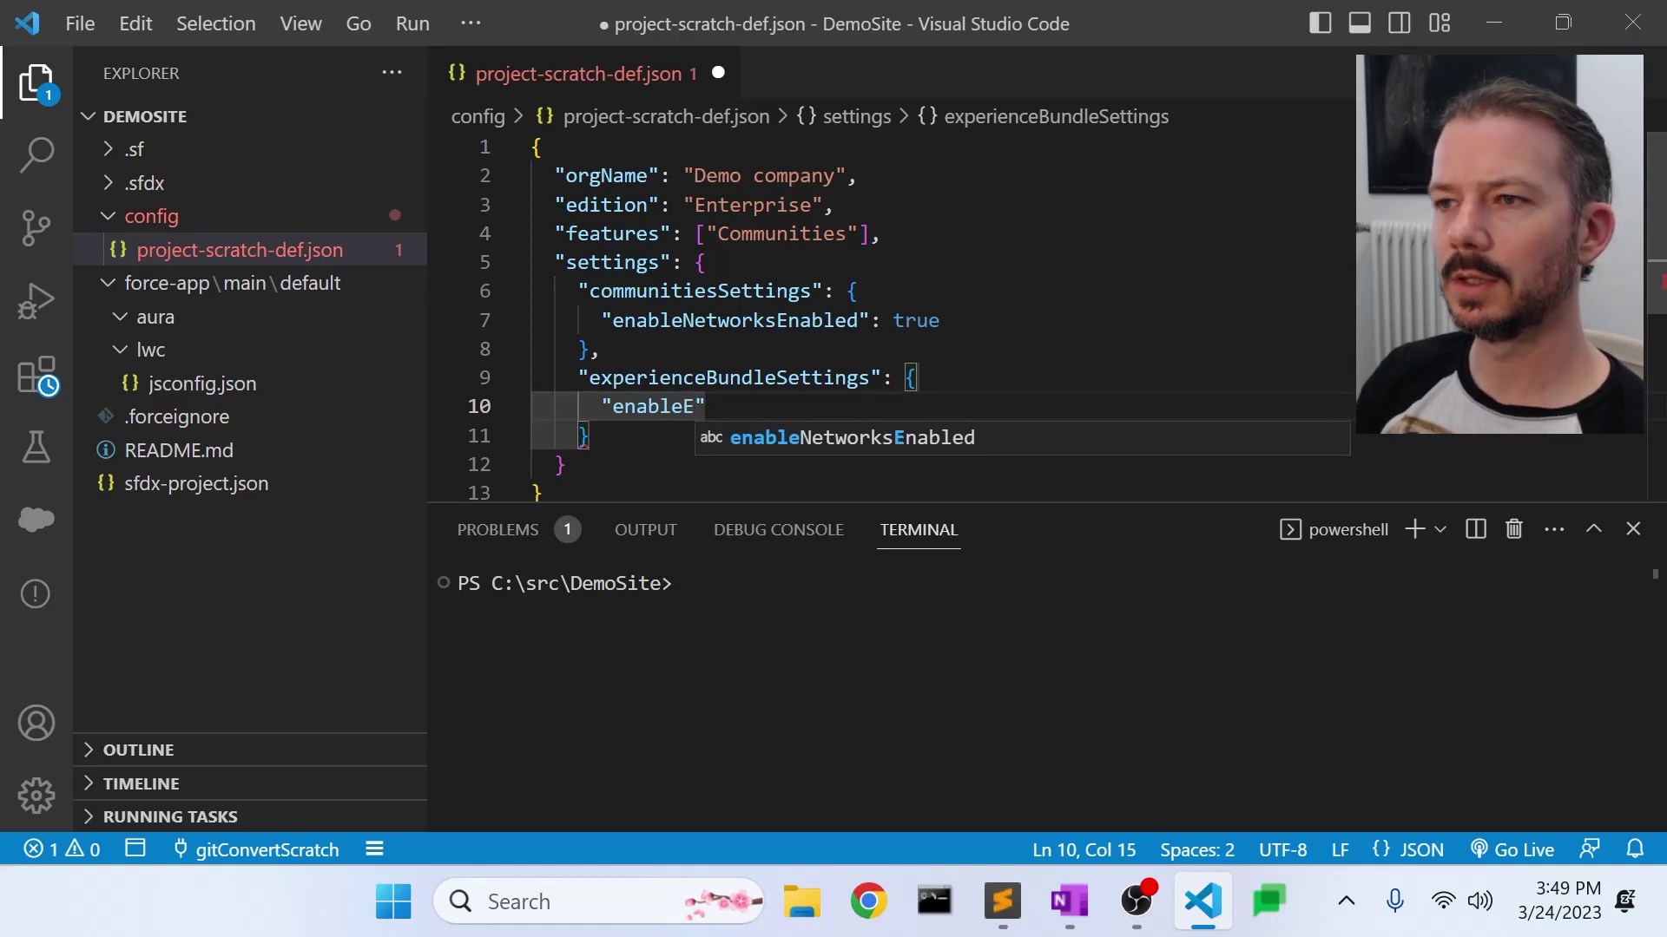
pyautogui.write('xper')
pyautogui.write('ienceBundle')
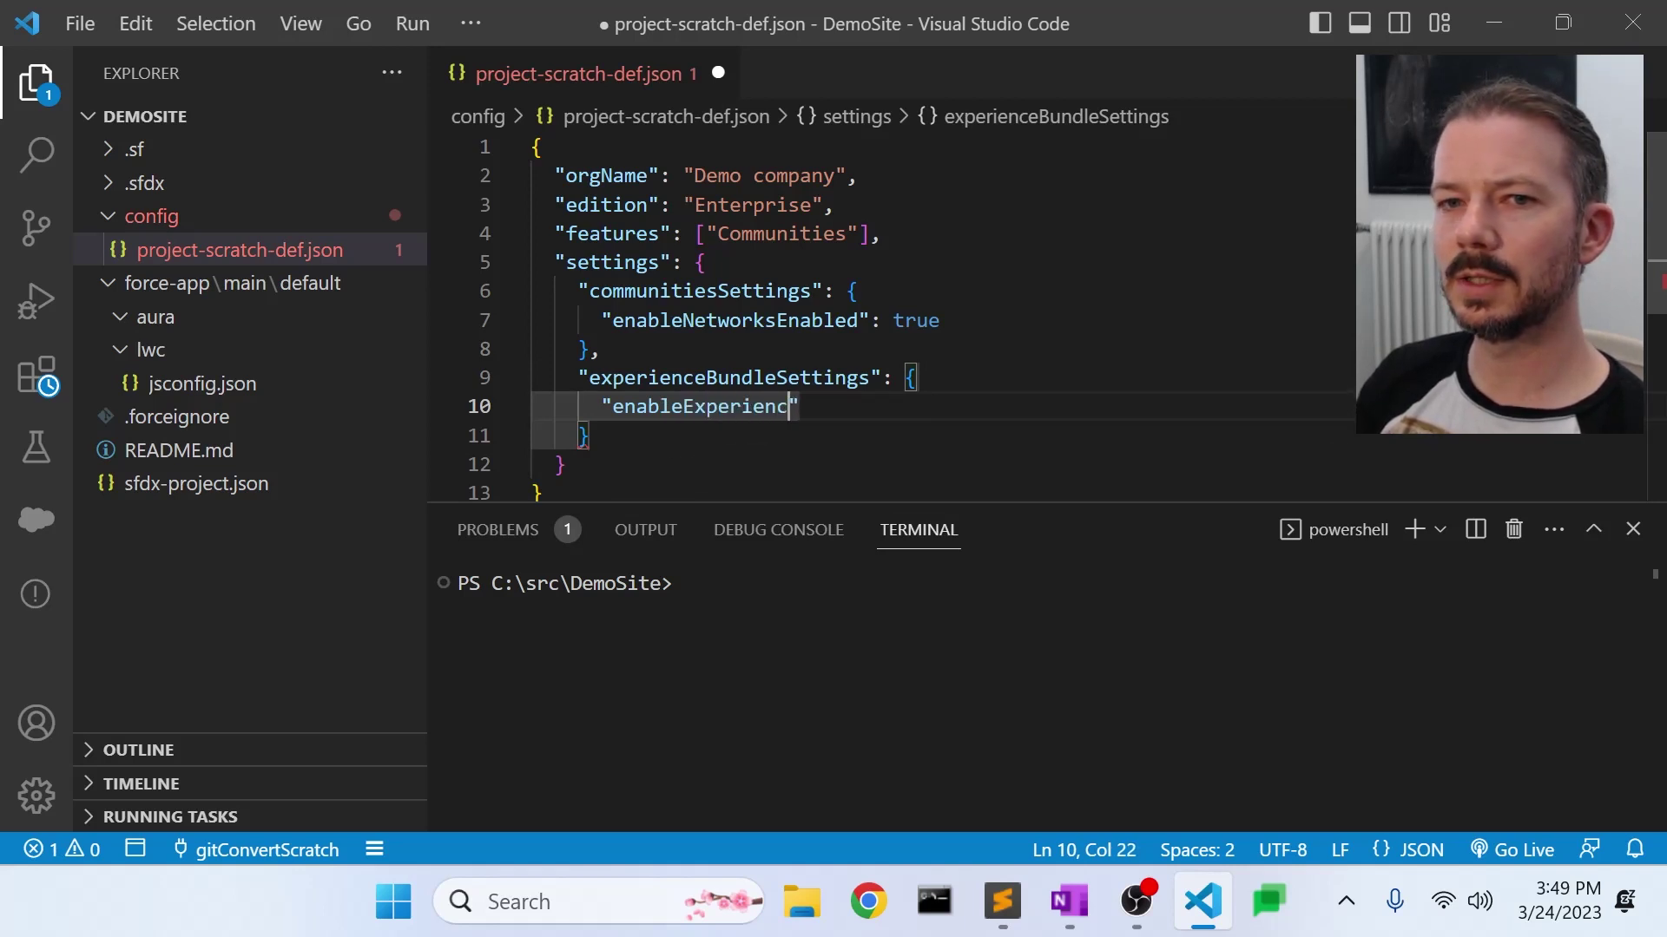
pyautogui.write('Meta')
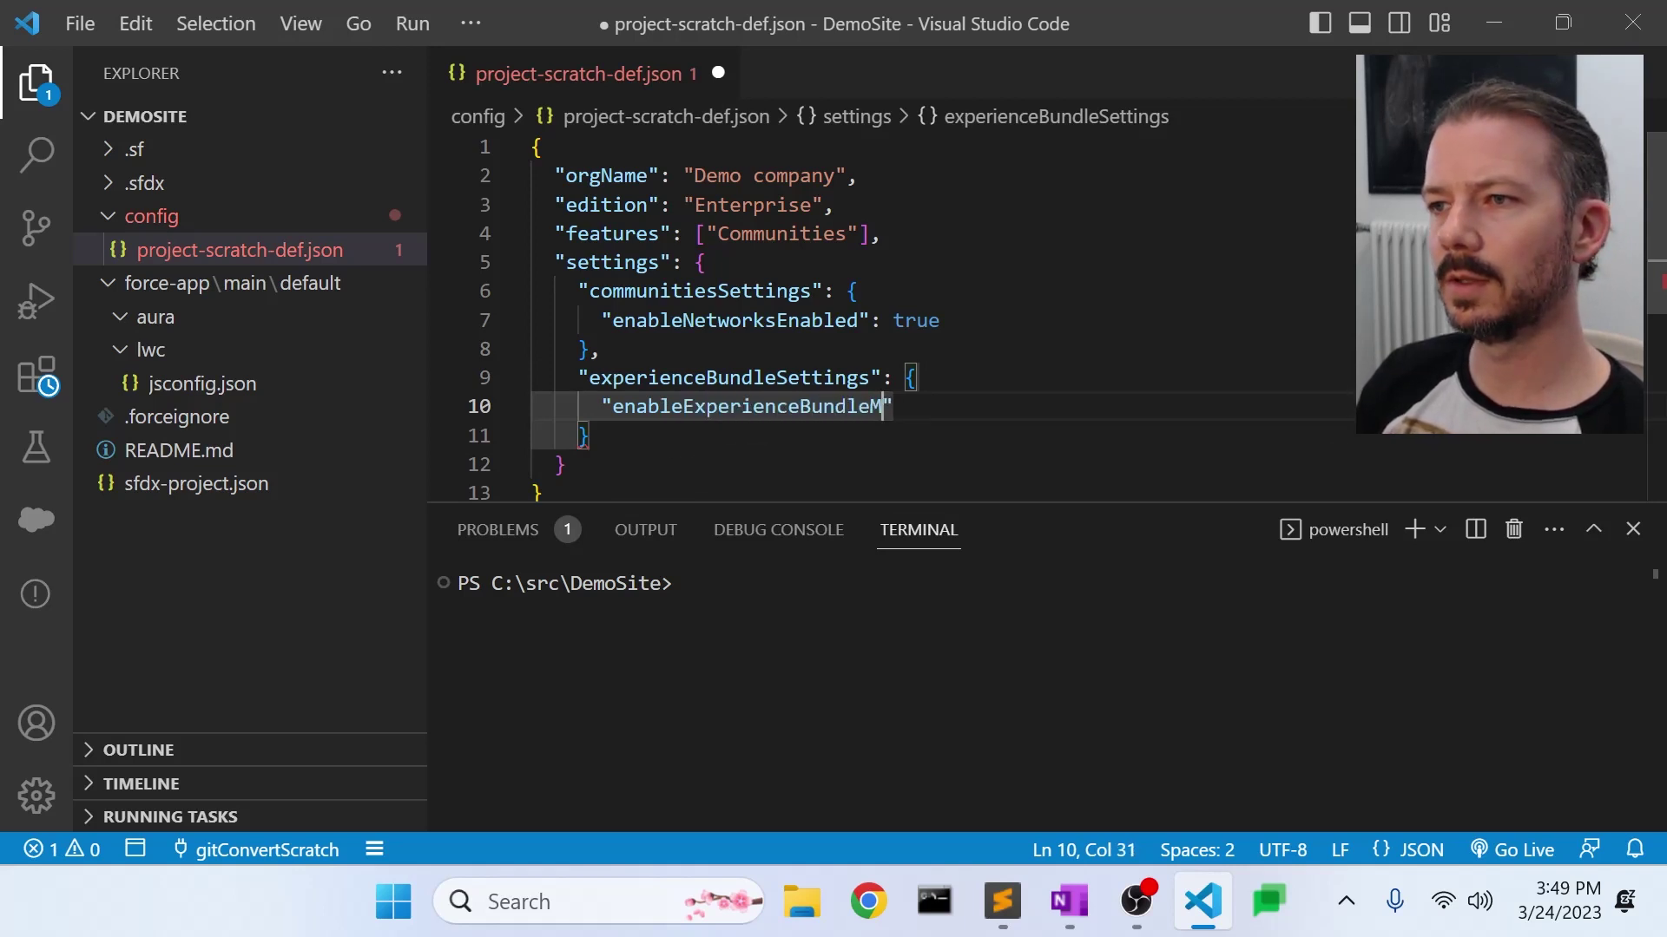
pyautogui.write('data')
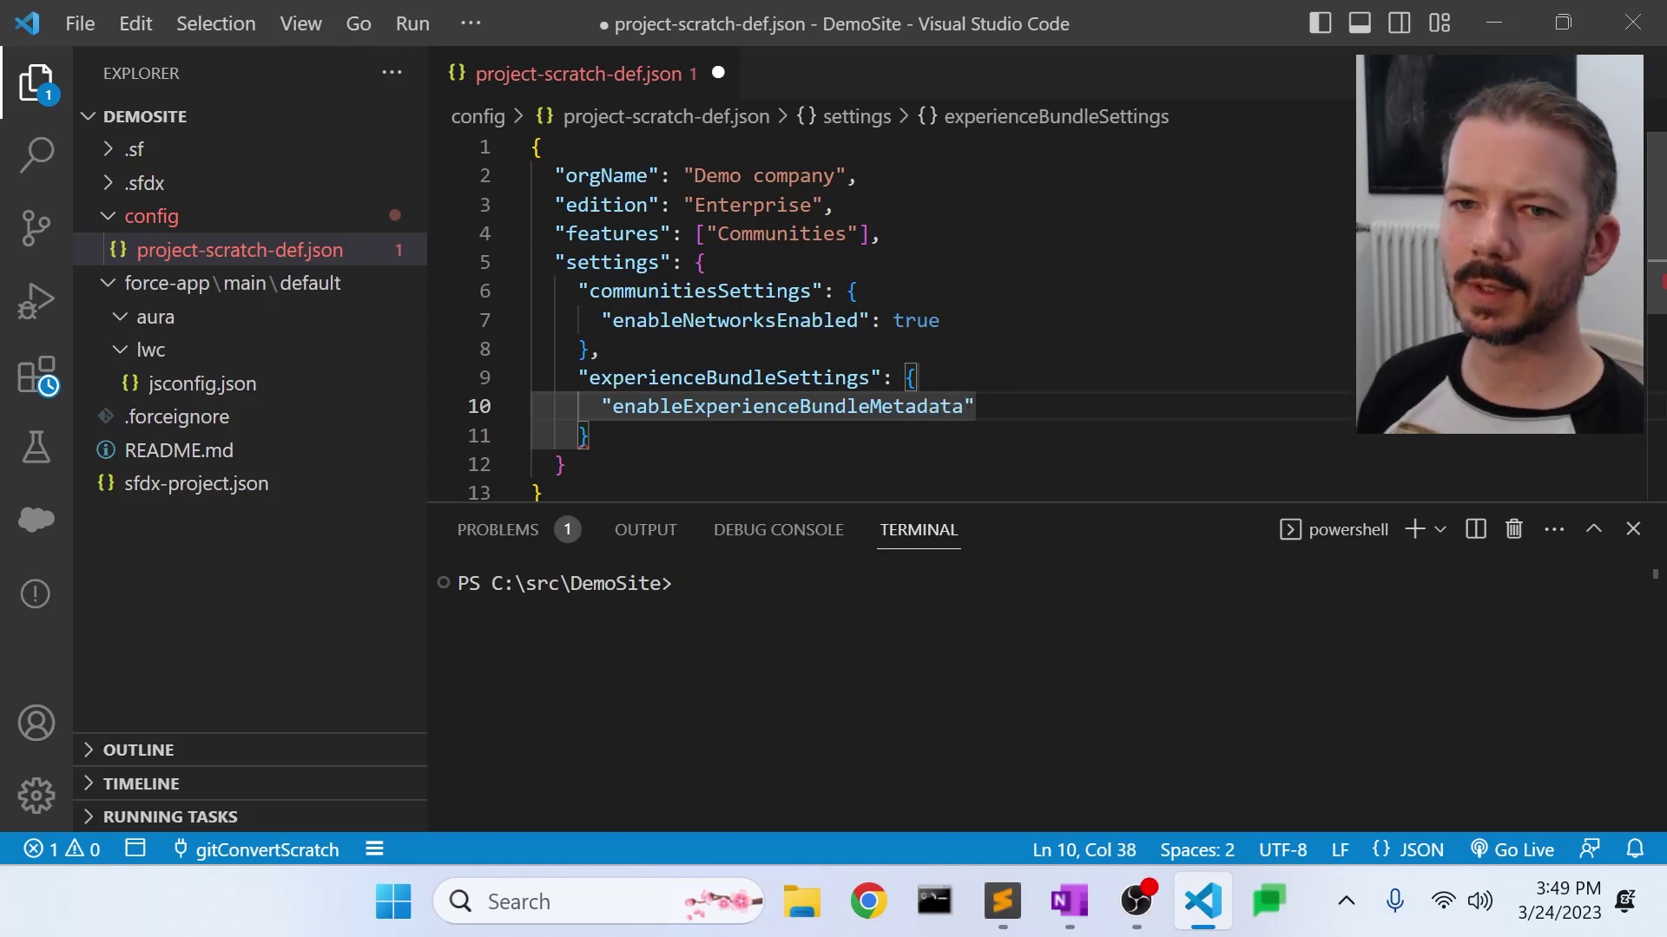
pyautogui.write('": ')
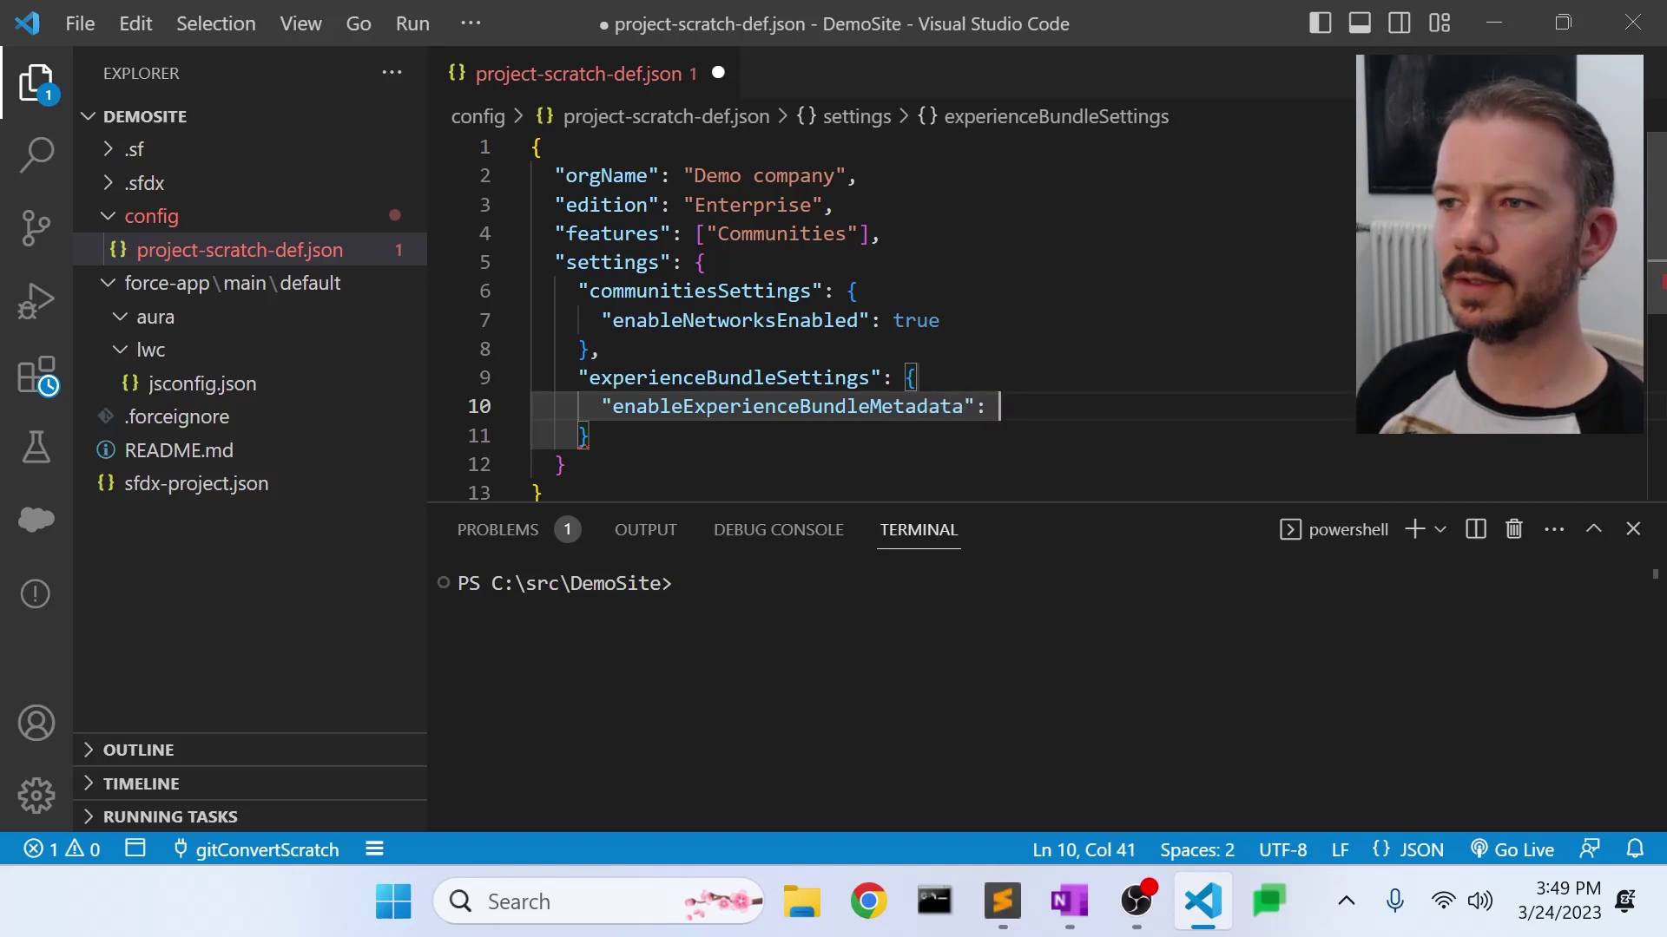
pyautogui.write('true')
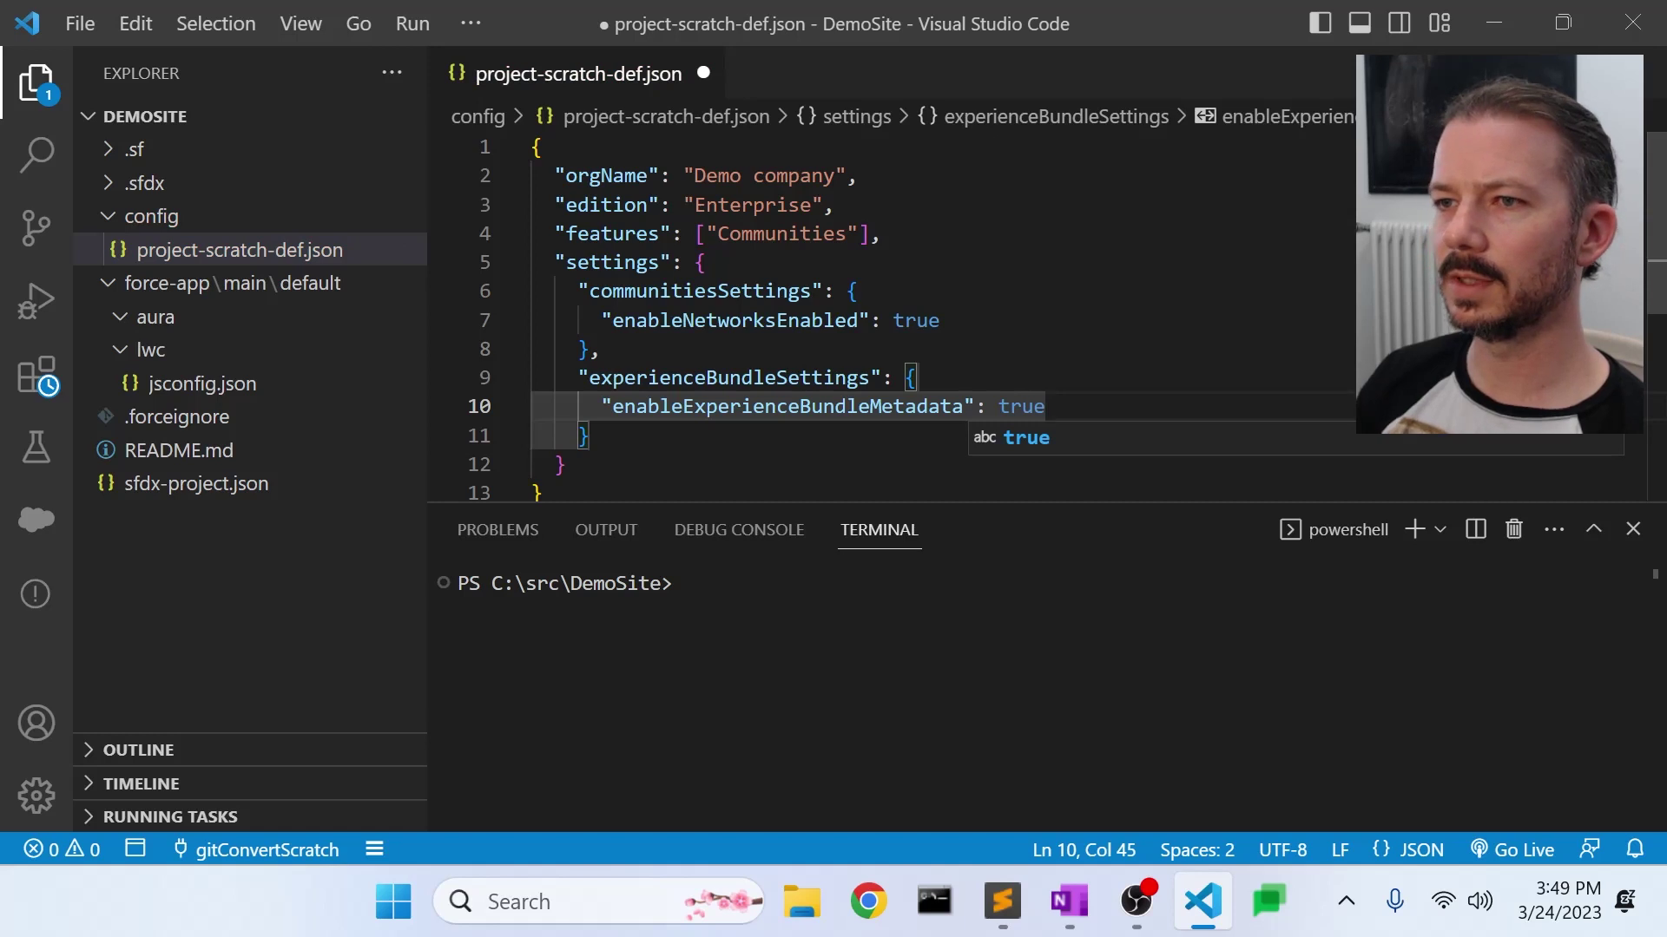
pyautogui.click(707, 262)
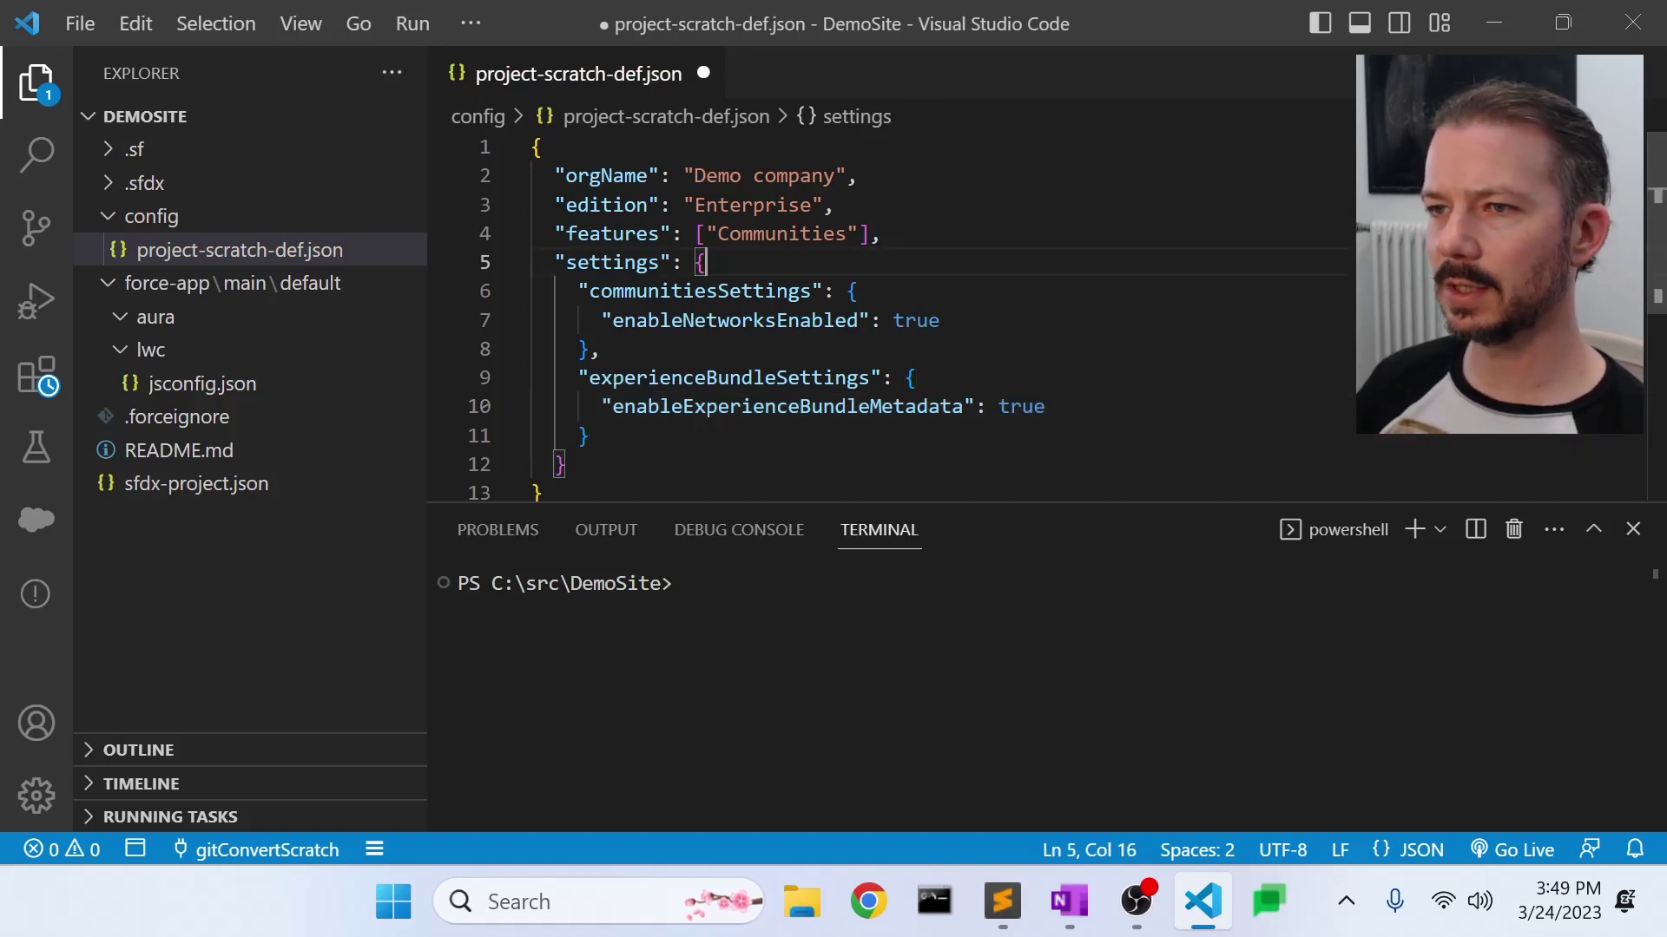
pyautogui.hotkey('ctrl', 's')
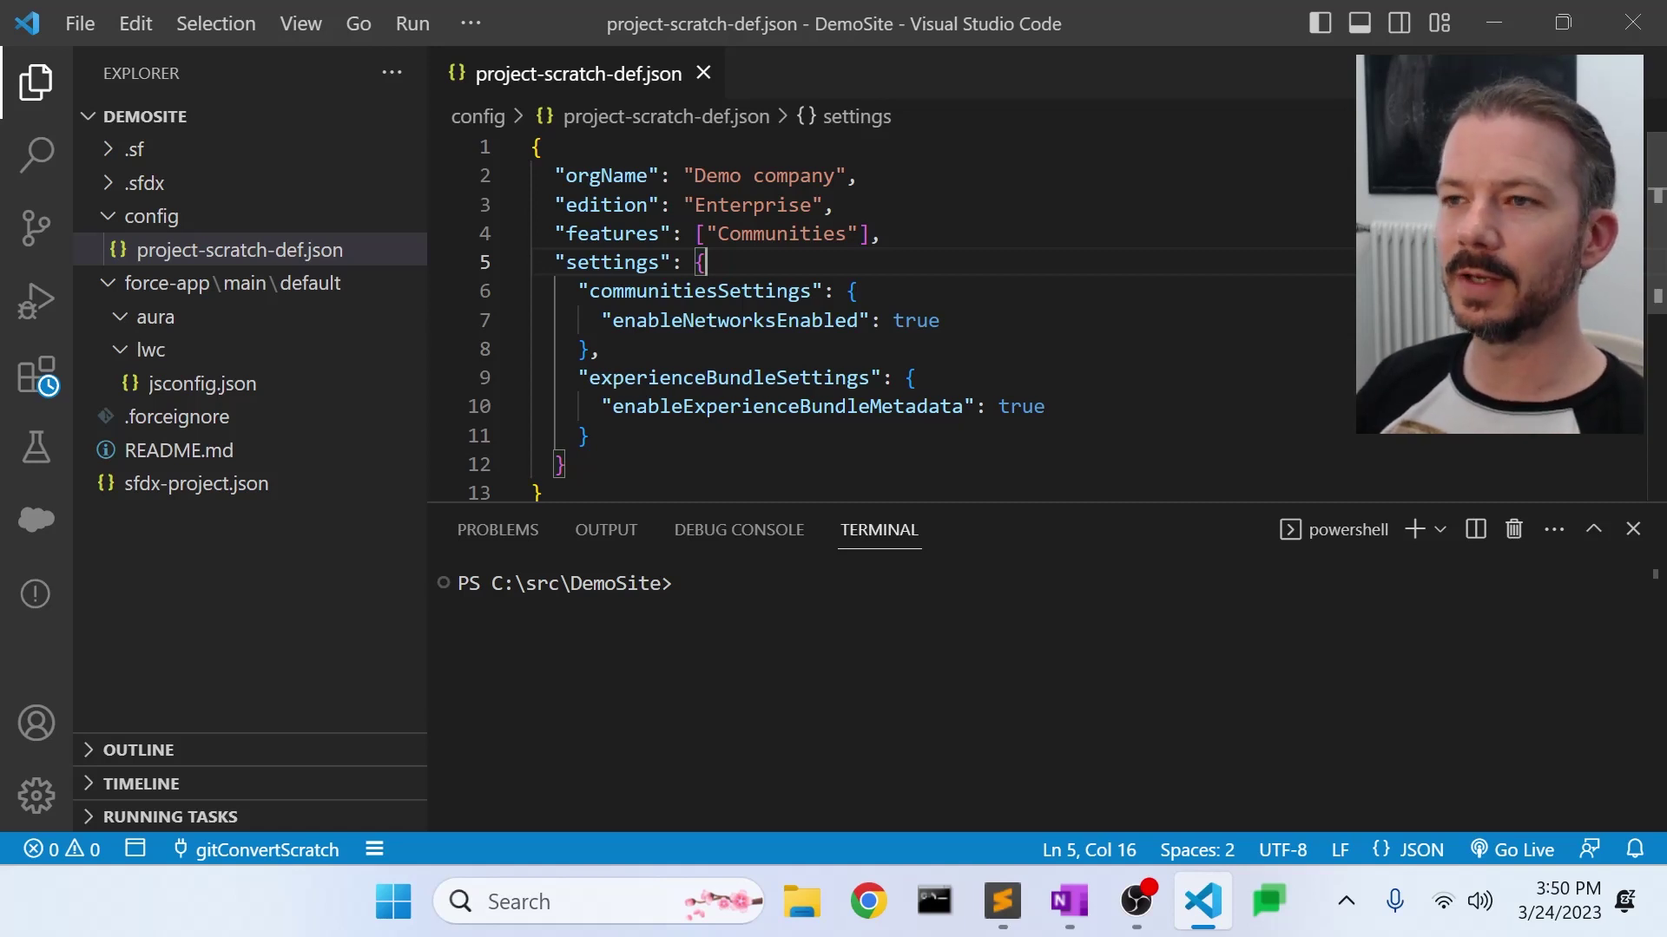
# Step: Create a default scratch org from project-scratch-def.json, aliased sourceOrg, expiring in 1 day
pyautogui.click(857, 291)
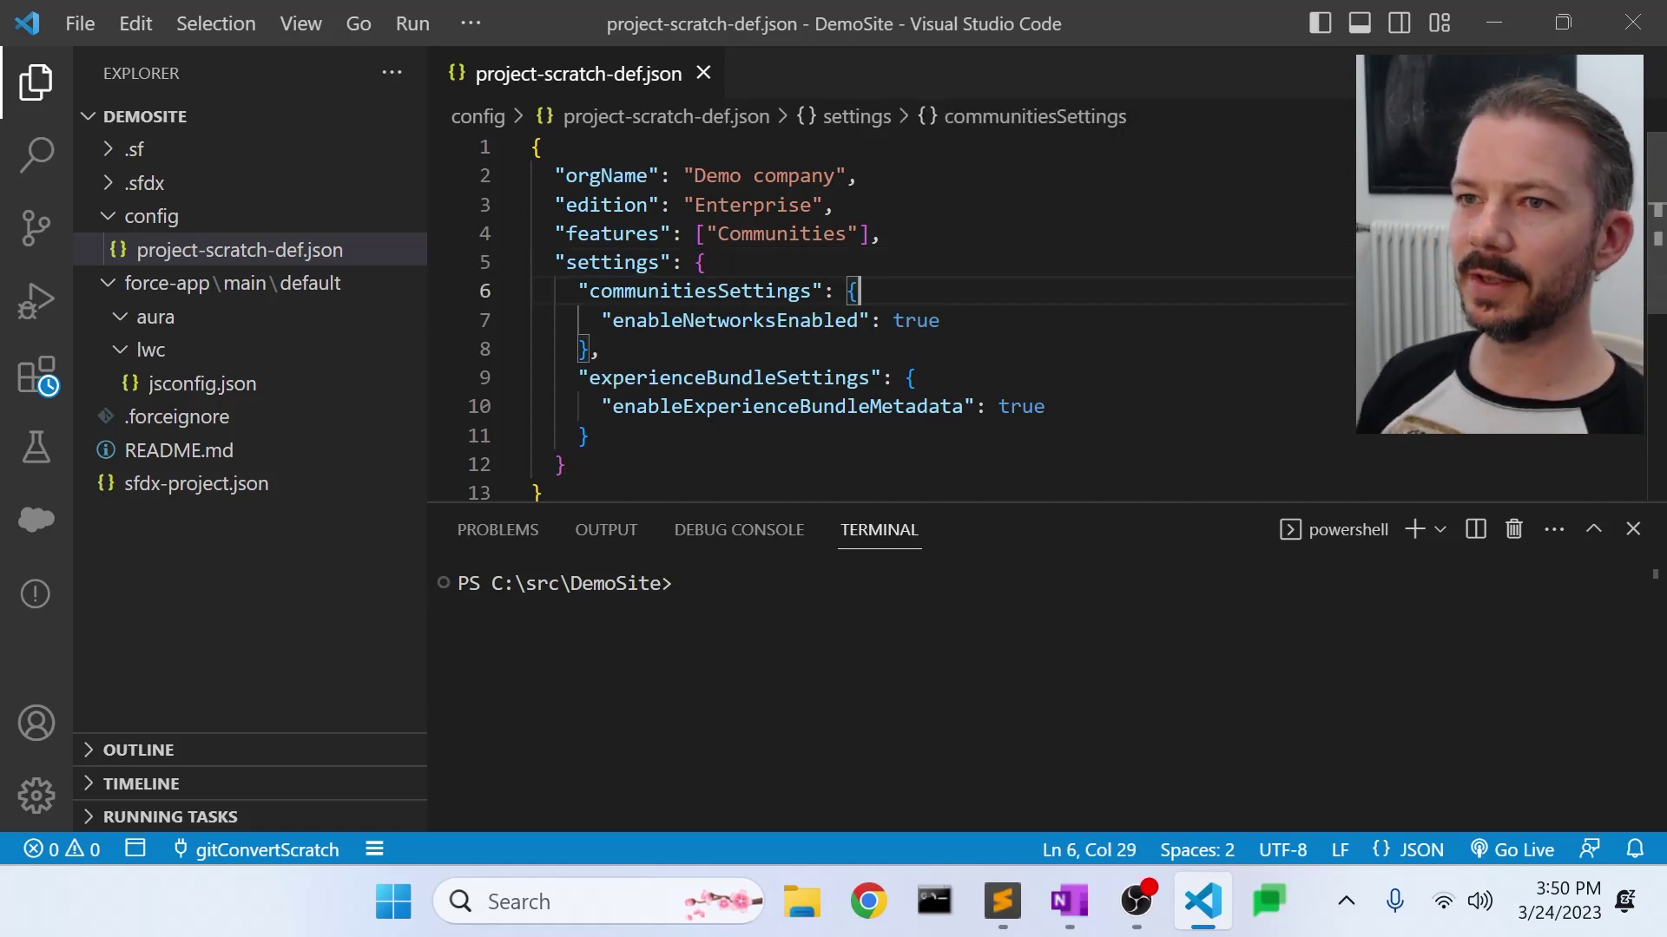
pyautogui.hotkey('ctrl', 'shift', 'p')
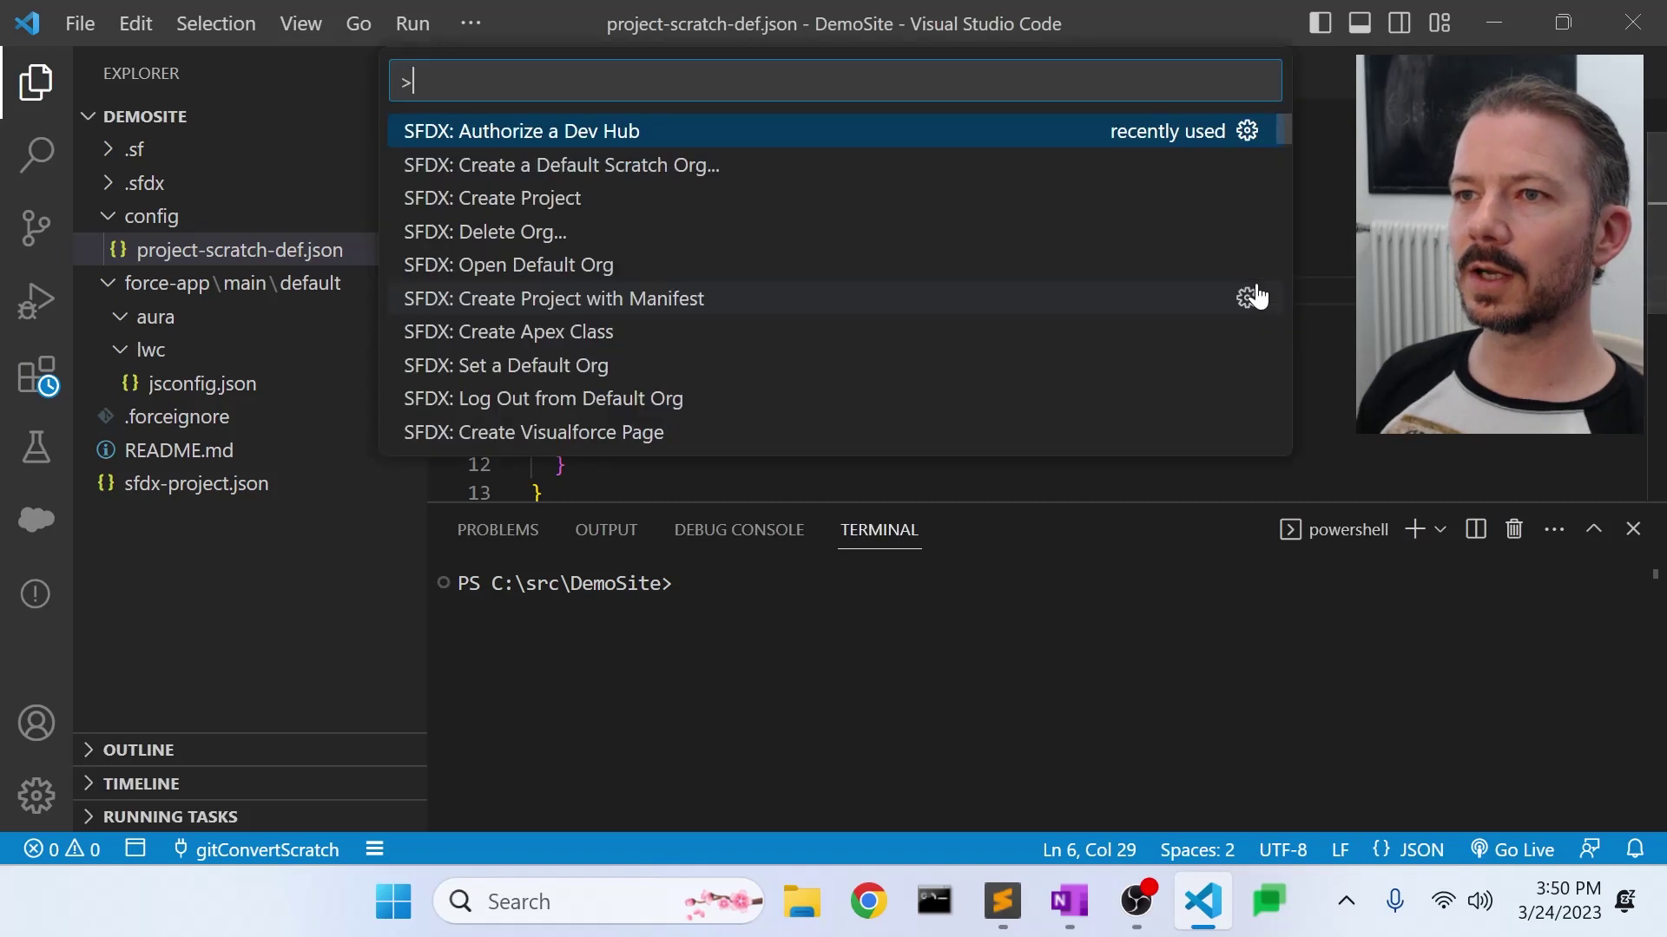
pyautogui.click(668, 169)
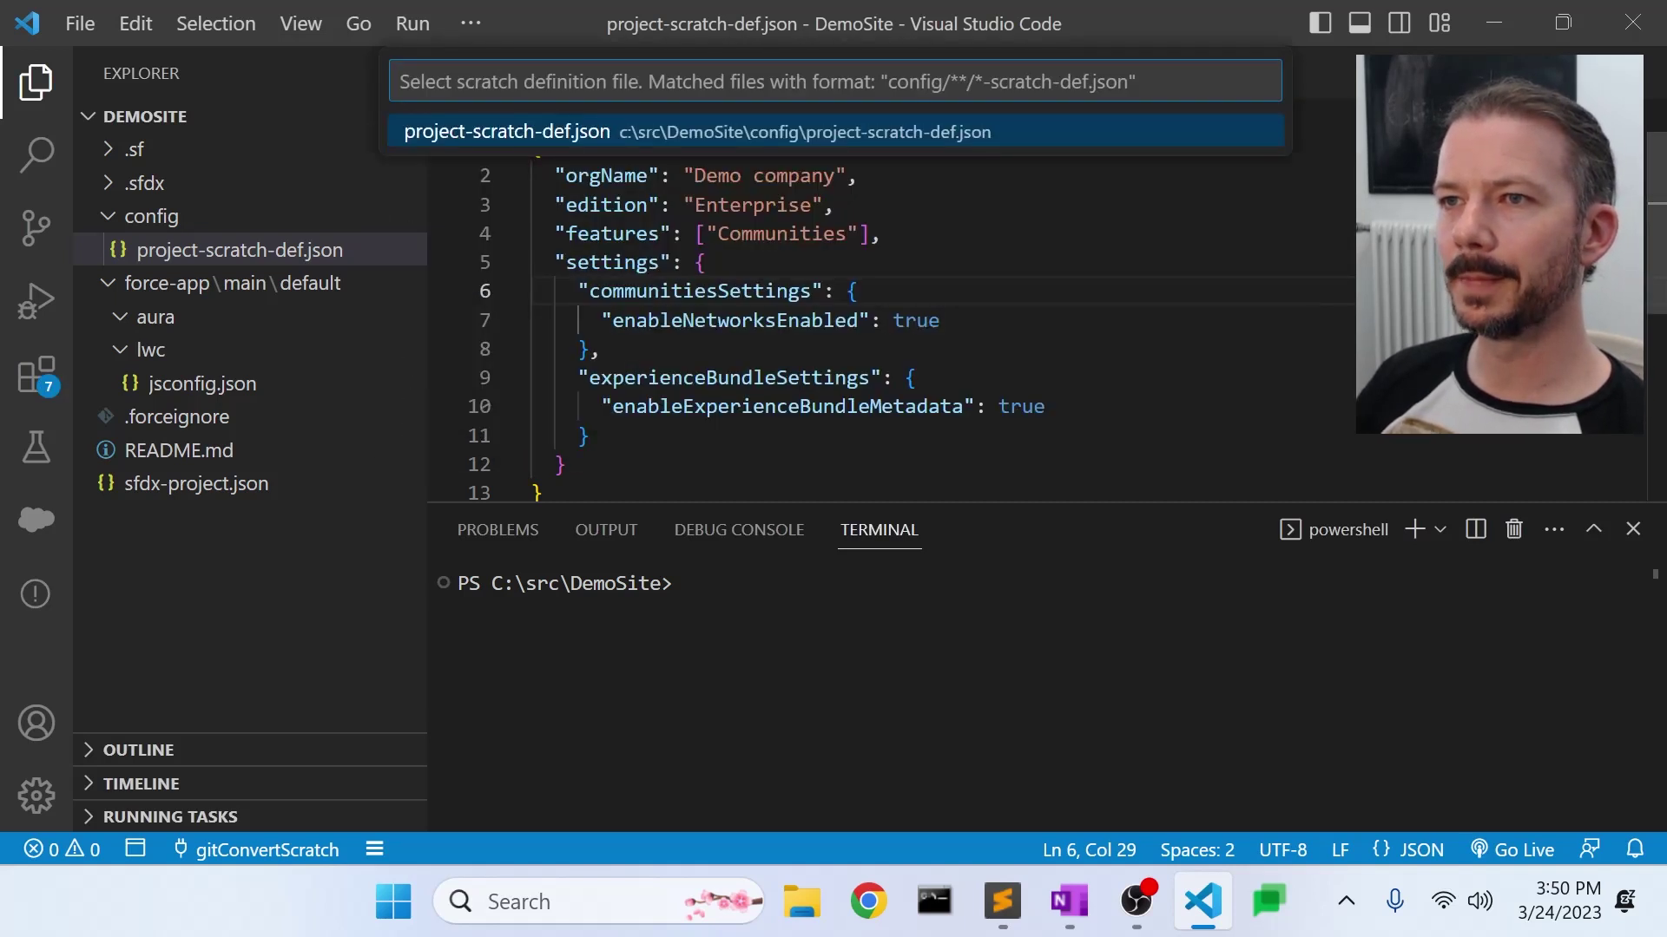
pyautogui.click(561, 134)
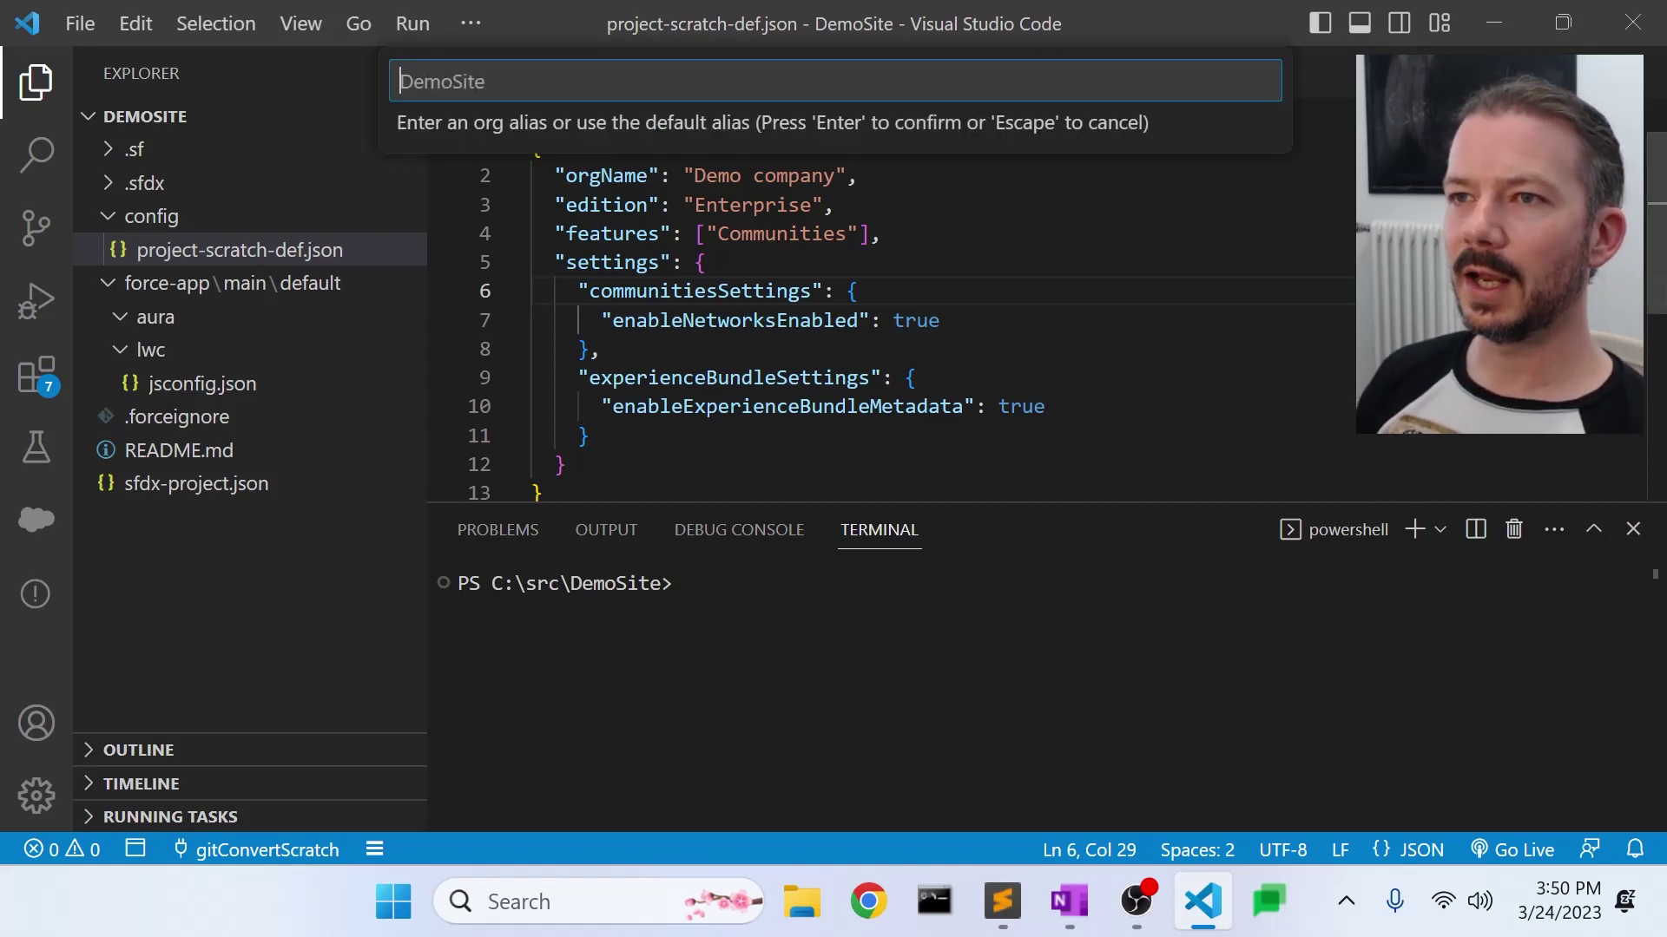
pyautogui.write('sourceOrg')
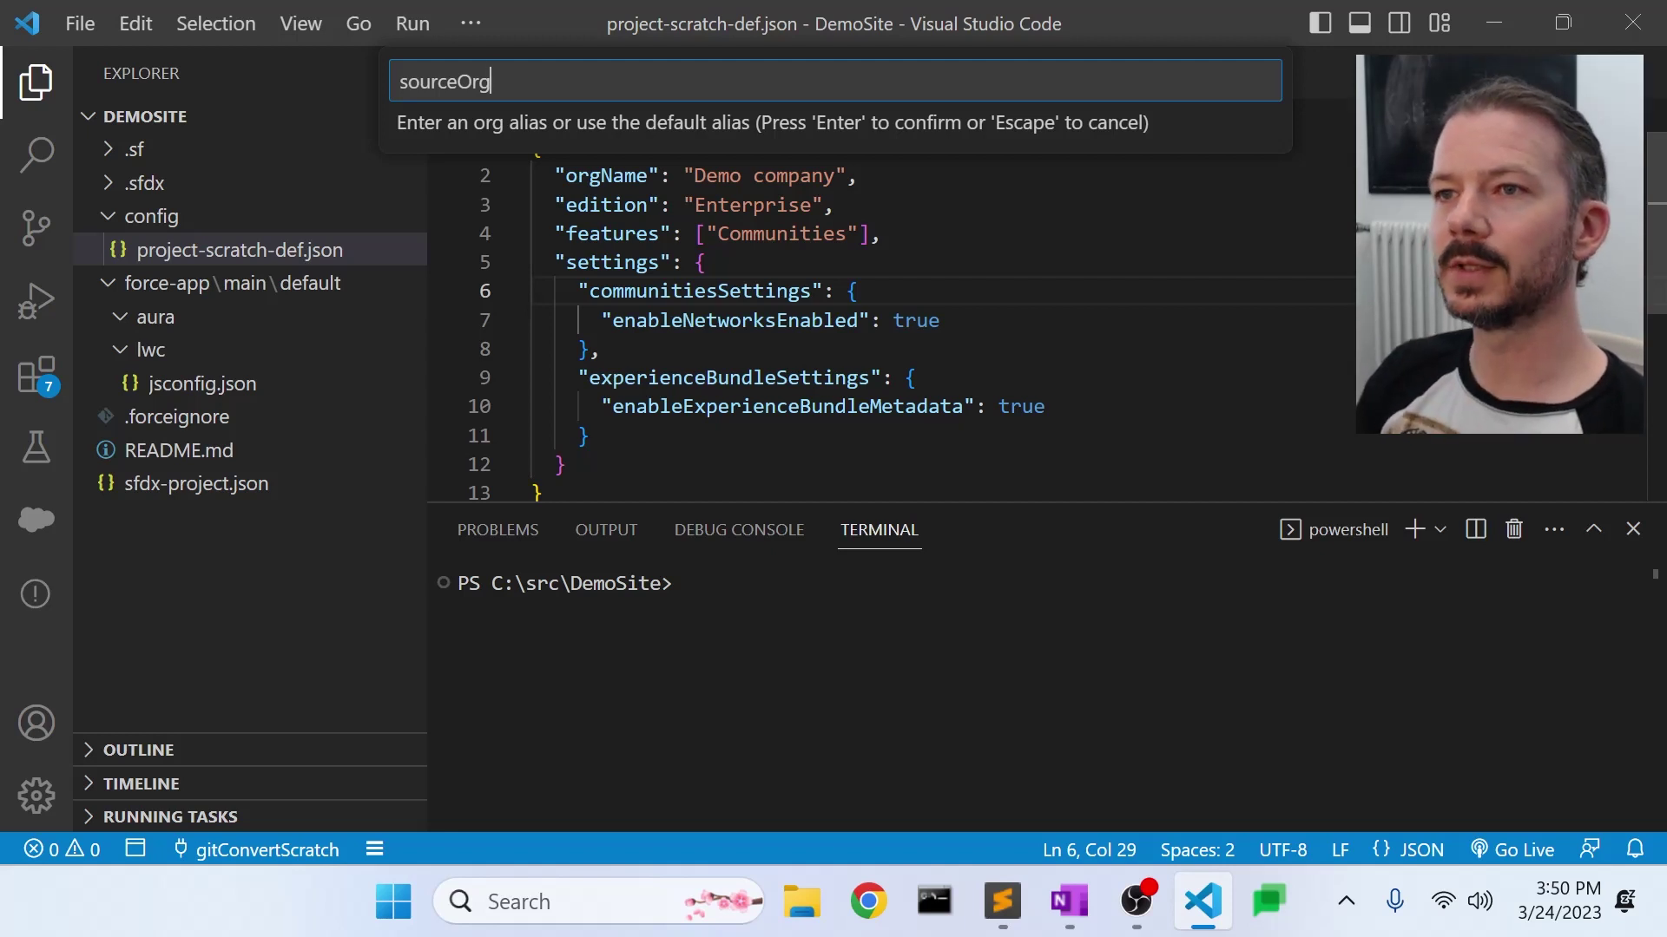
pyautogui.press('Return')
pyautogui.write('1')
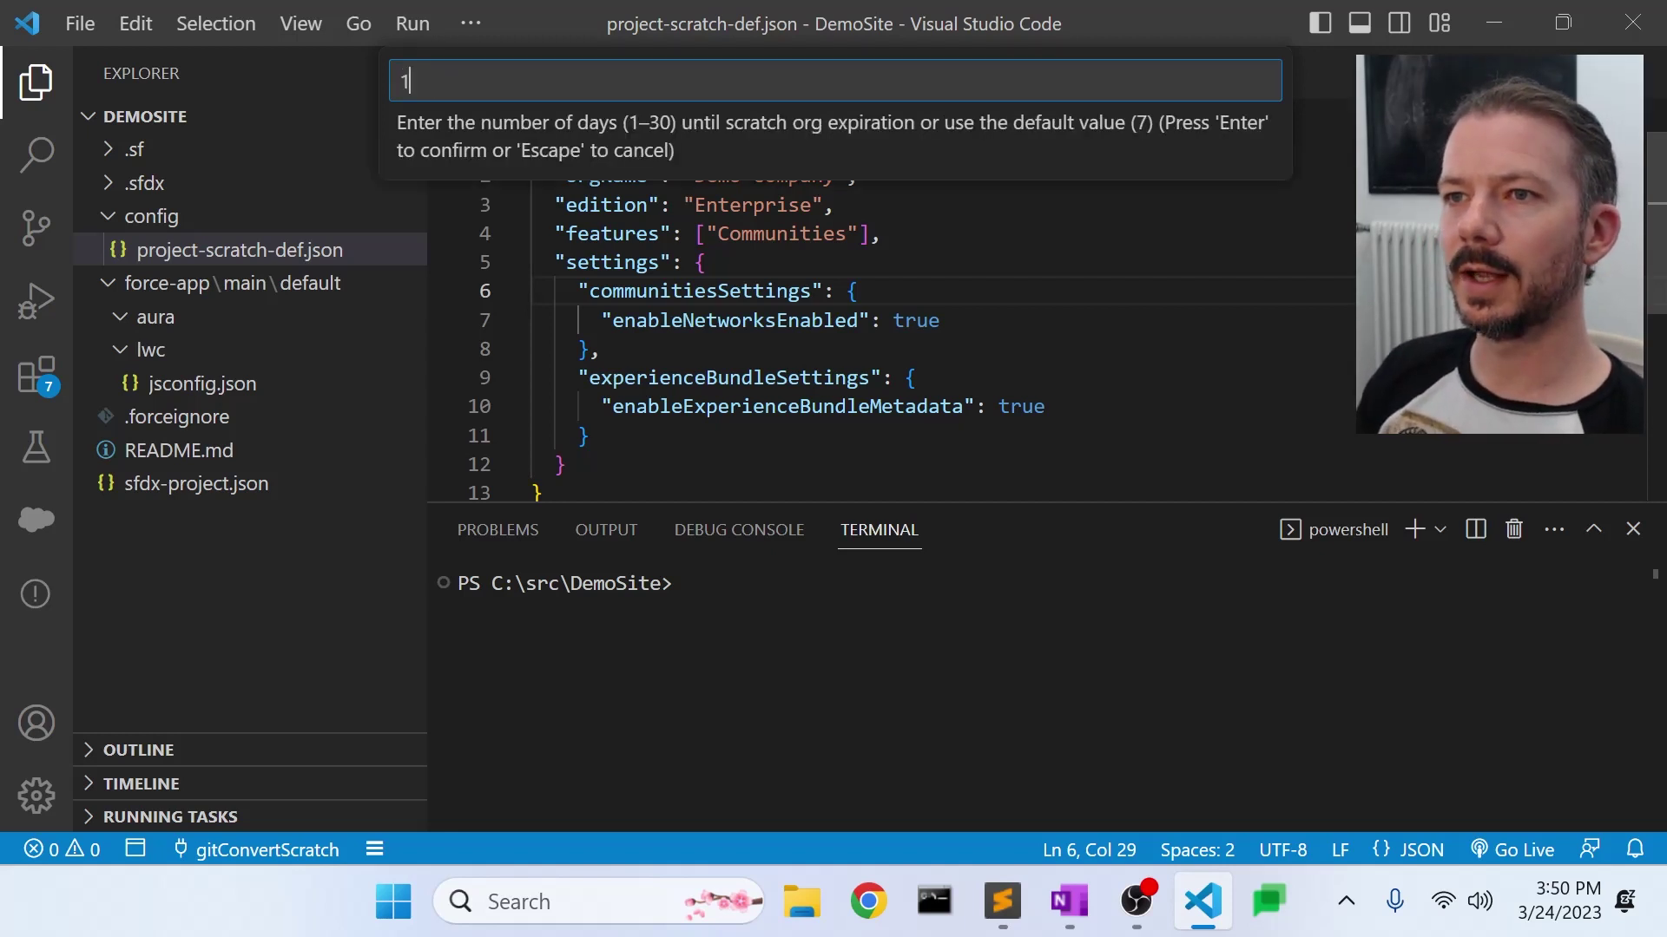
pyautogui.press('Return')
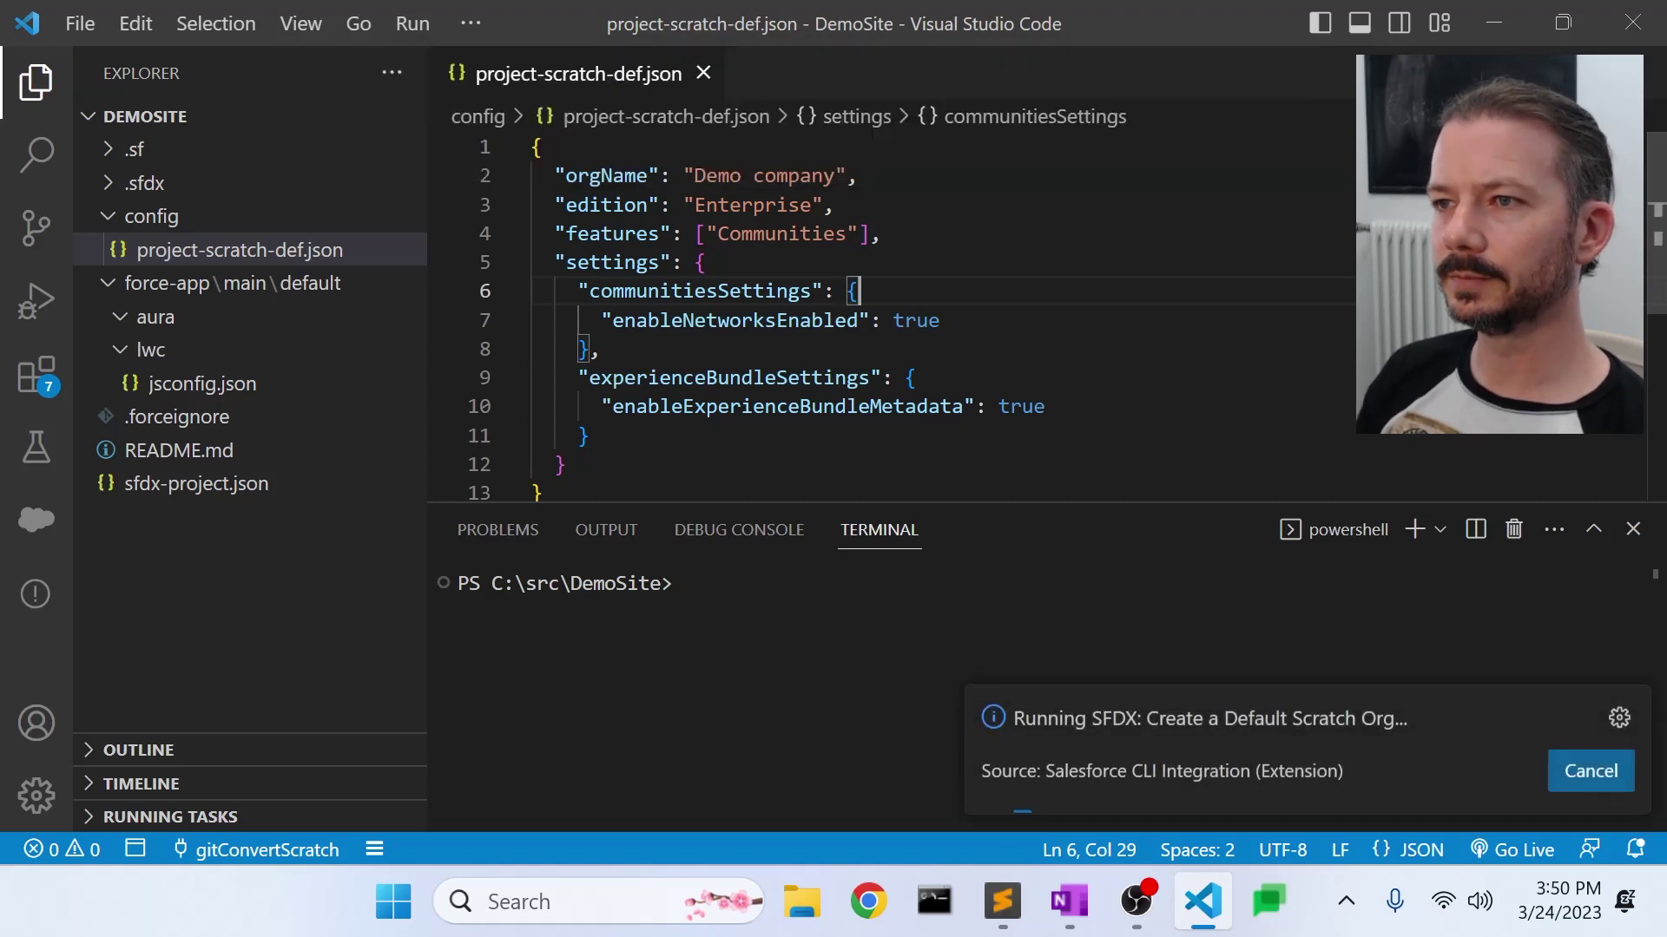
pyautogui.hotkey('alt', 'Tab')
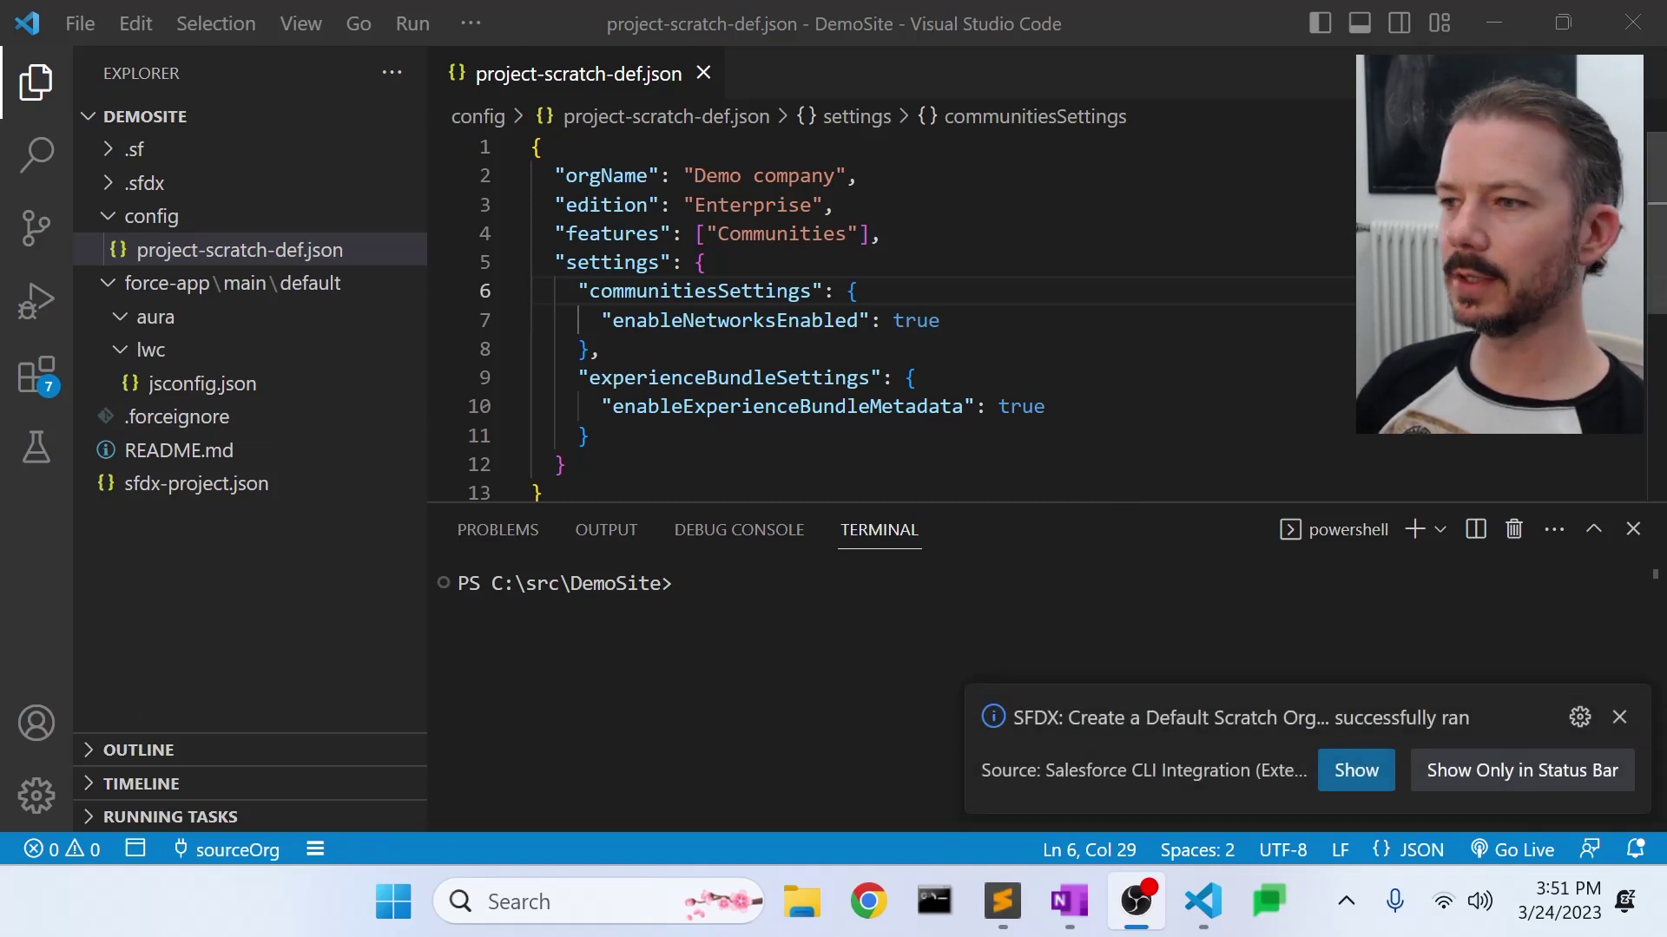
pyautogui.hotkey('alt', 'Tab')
# Step: Run SFDX: Open Default Org to open sourceOrg in the browser
pyautogui.click(882, 233)
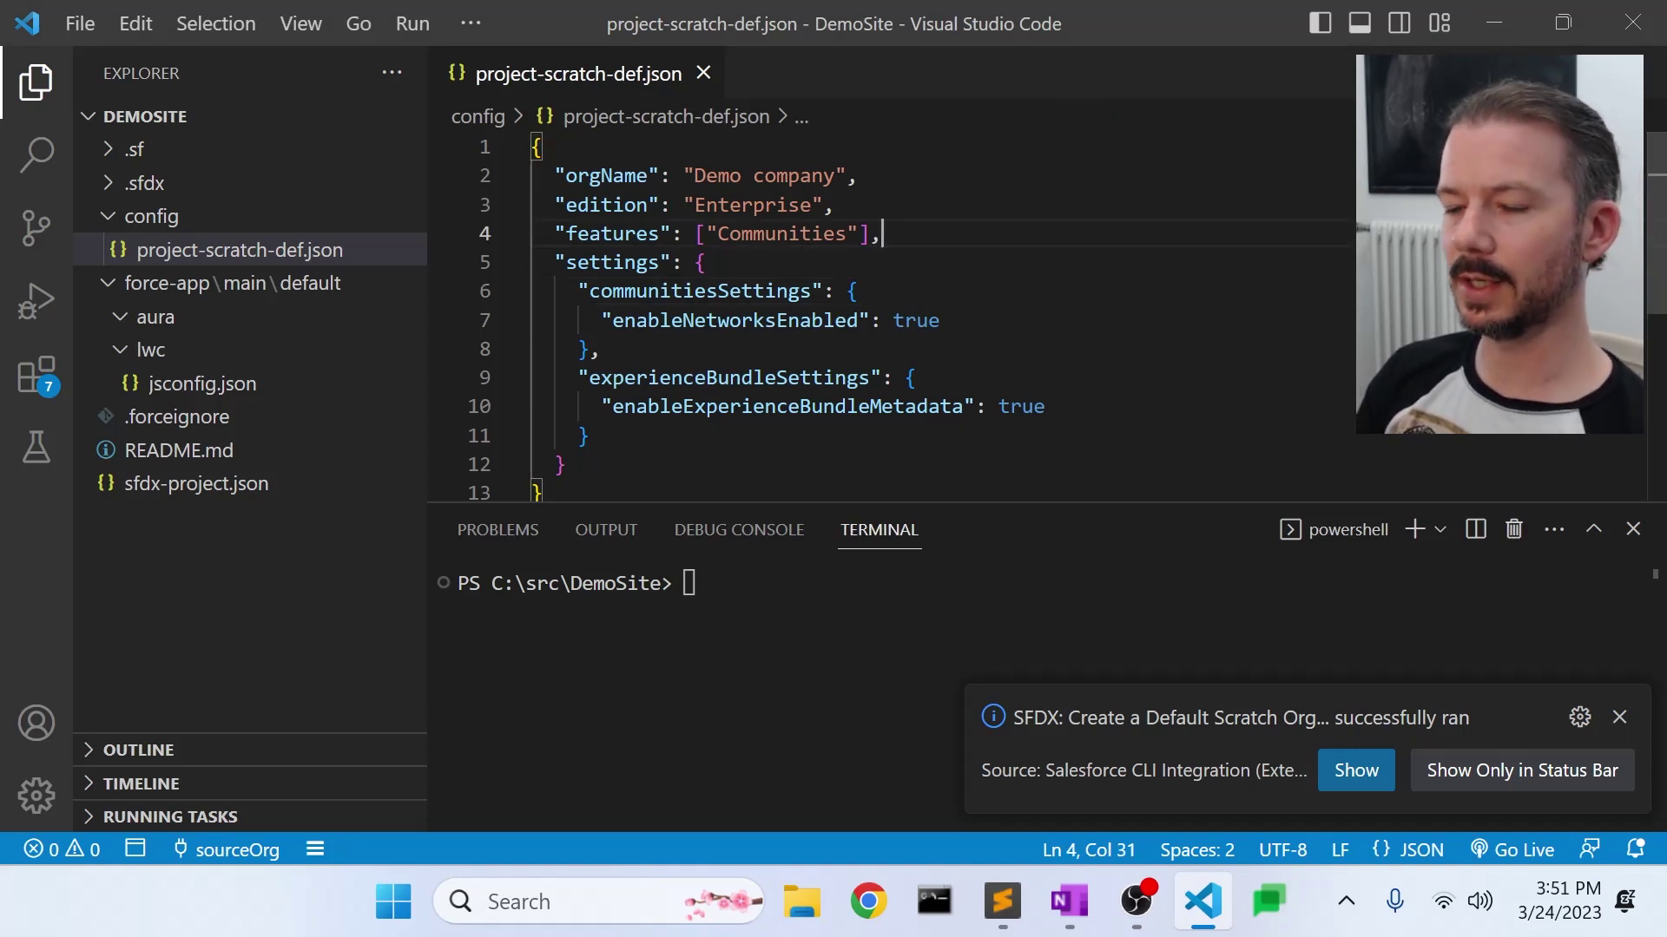
pyautogui.hotkey('ctrl', 'shift', 'p')
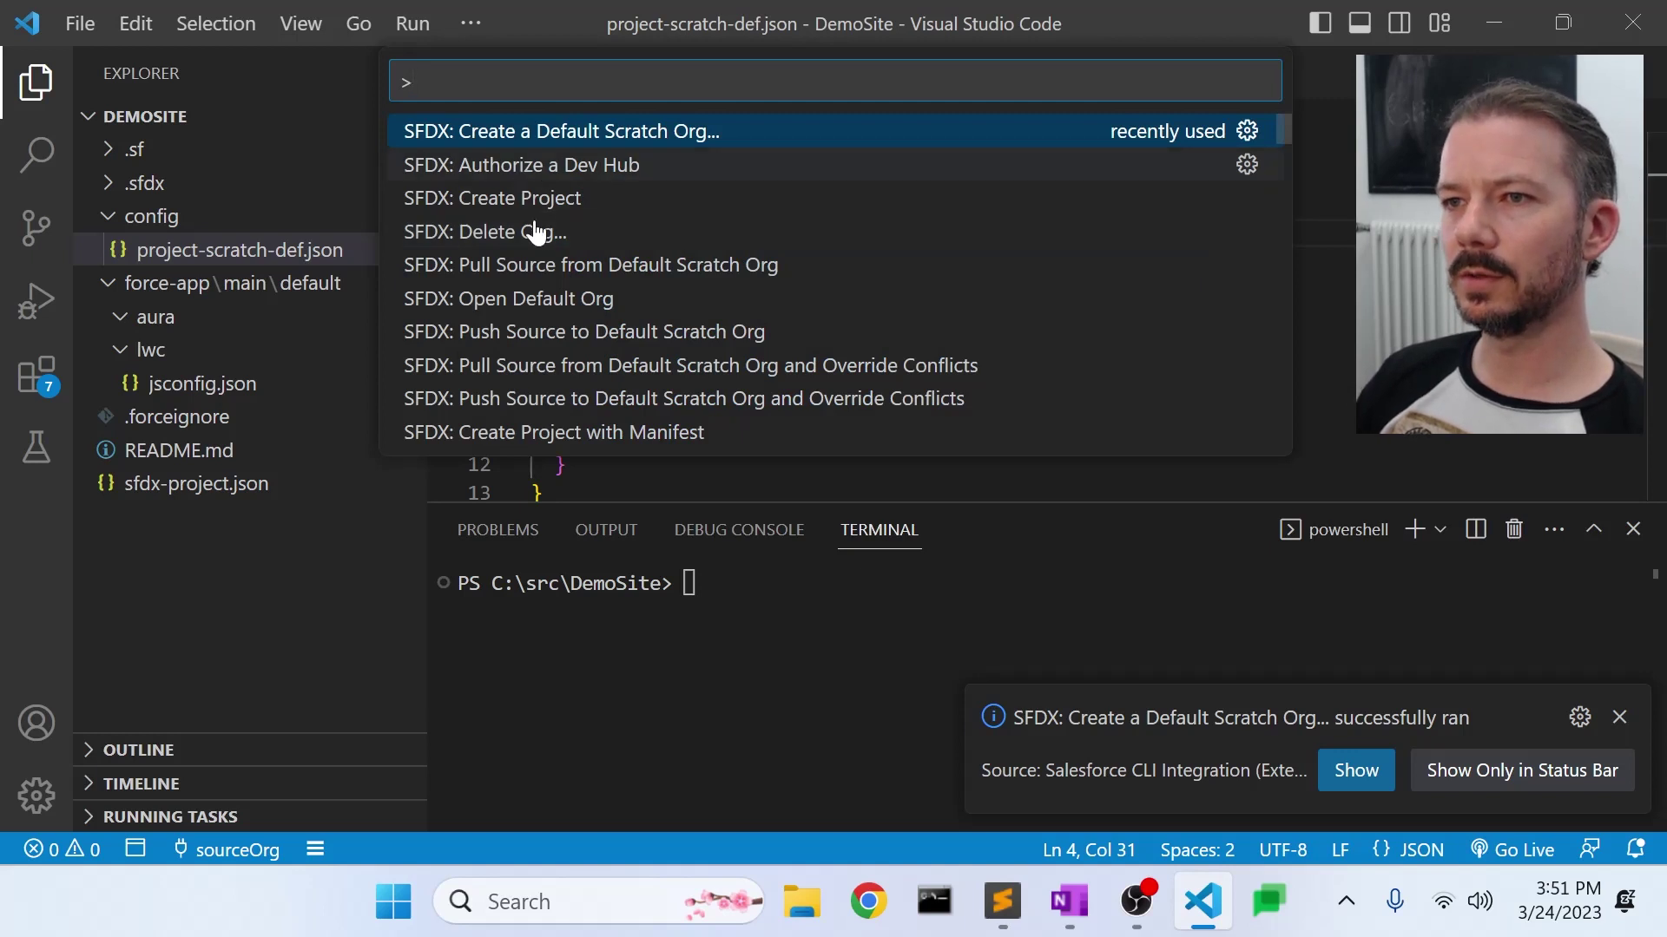
pyautogui.click(868, 298)
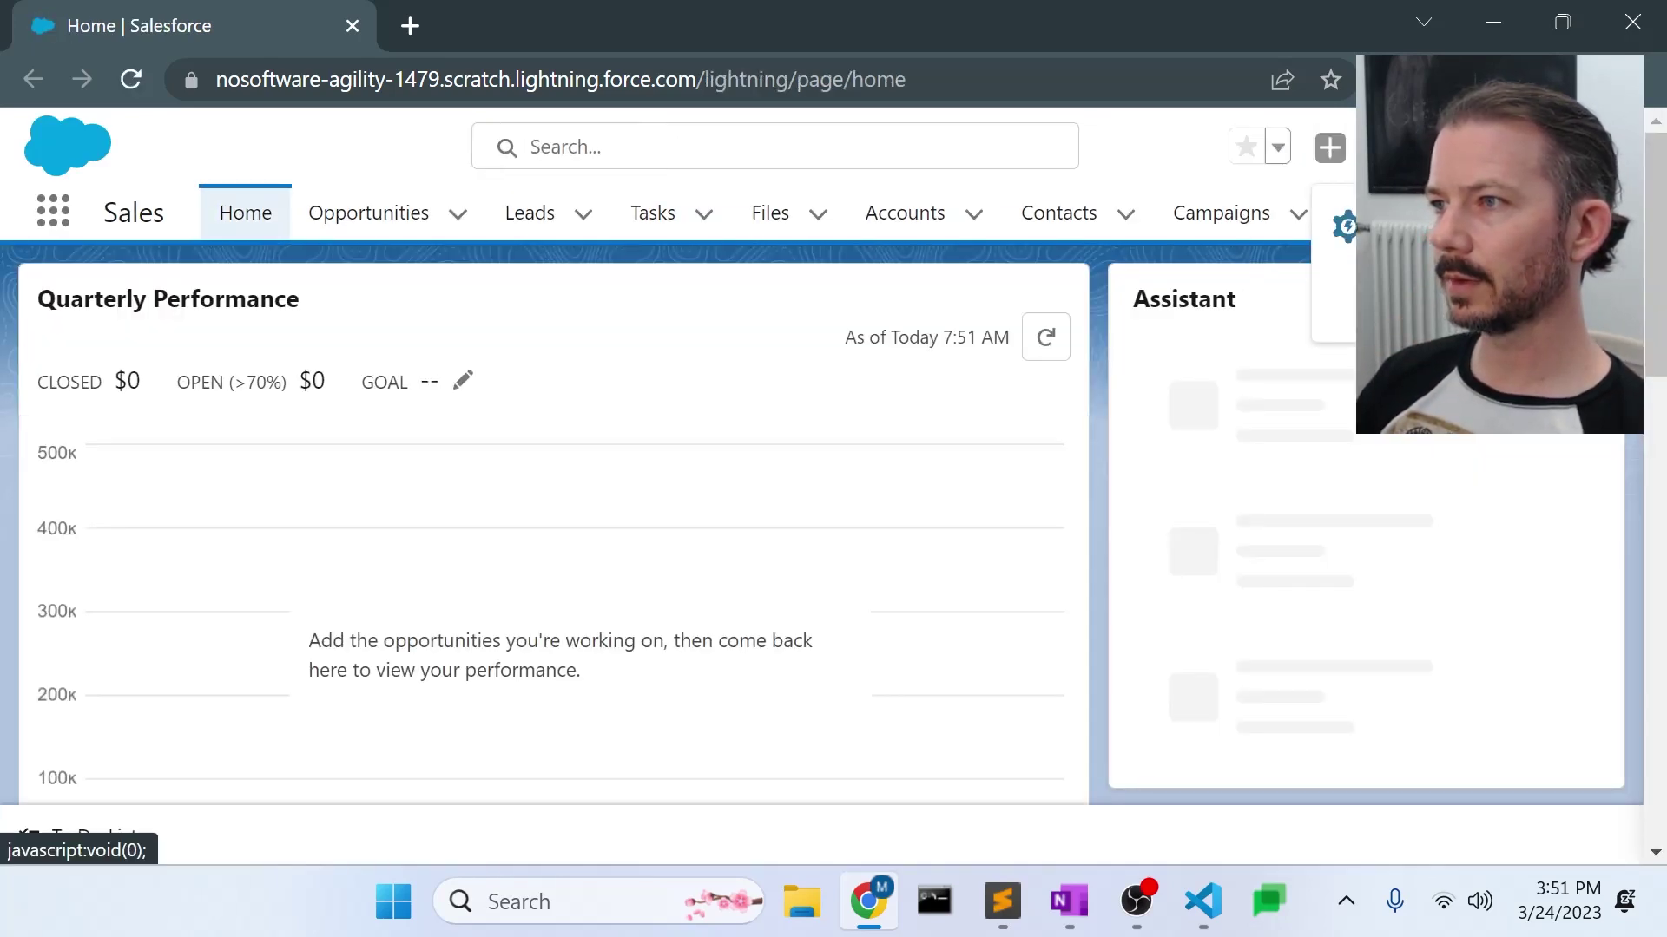
# Step: Open Setup and search Quick Find for 'all sites' to reach the All Sites page
pyautogui.click(1337, 260)
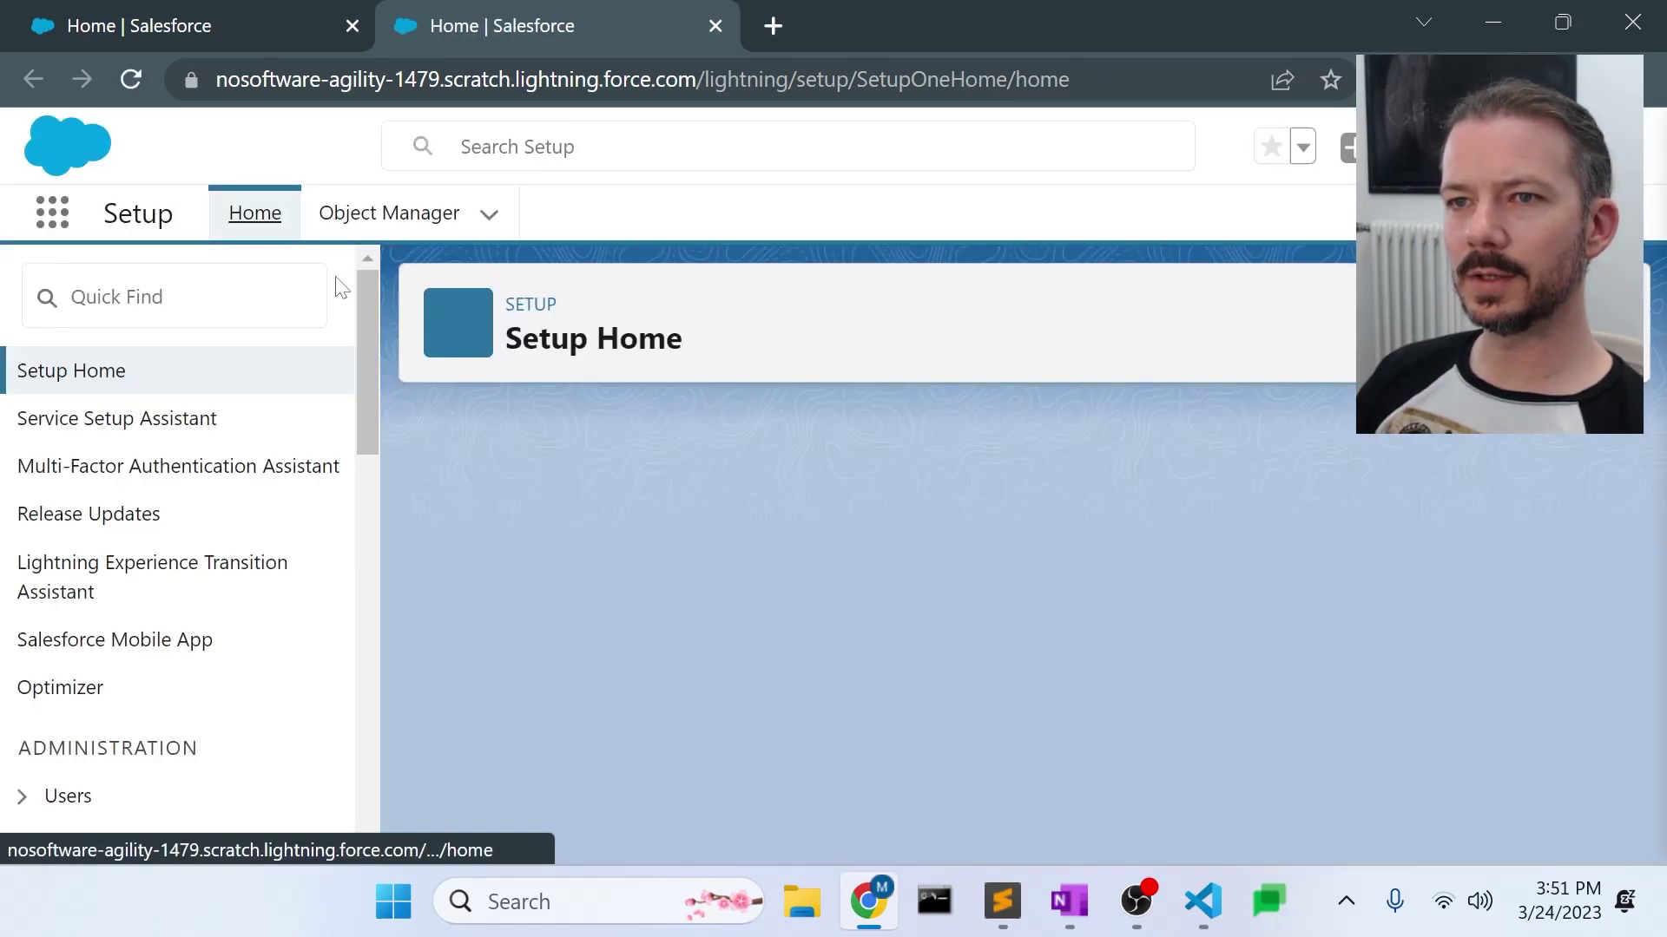
pyautogui.click(316, 296)
pyautogui.write('all')
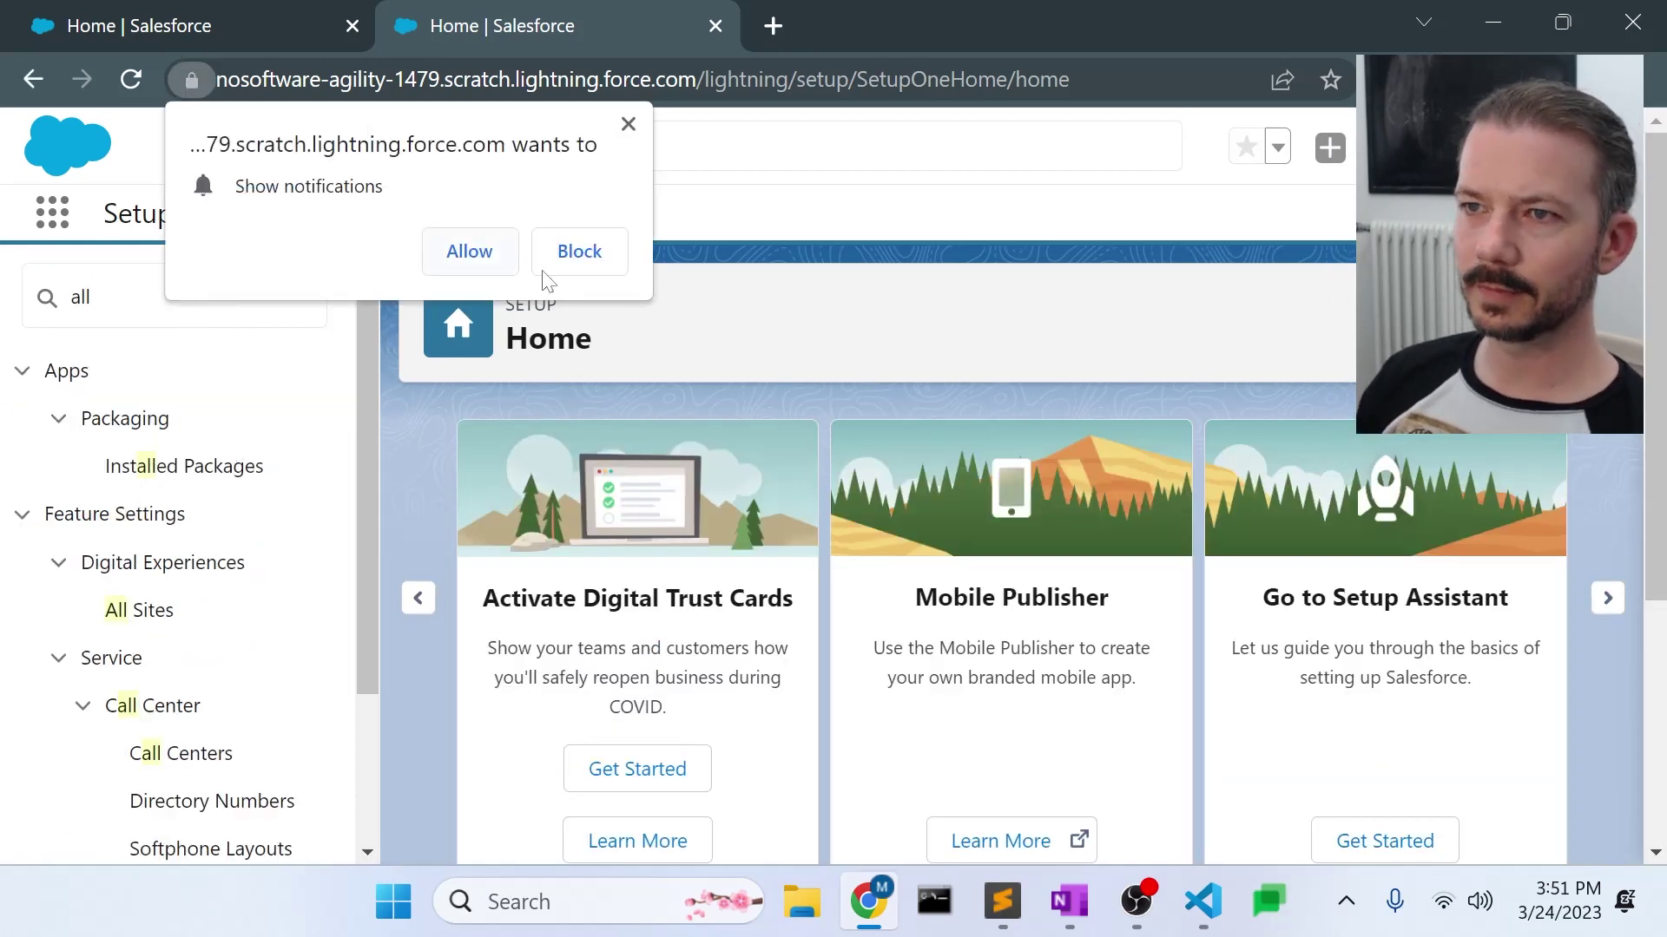
pyautogui.press('Escape')
pyautogui.write('s')
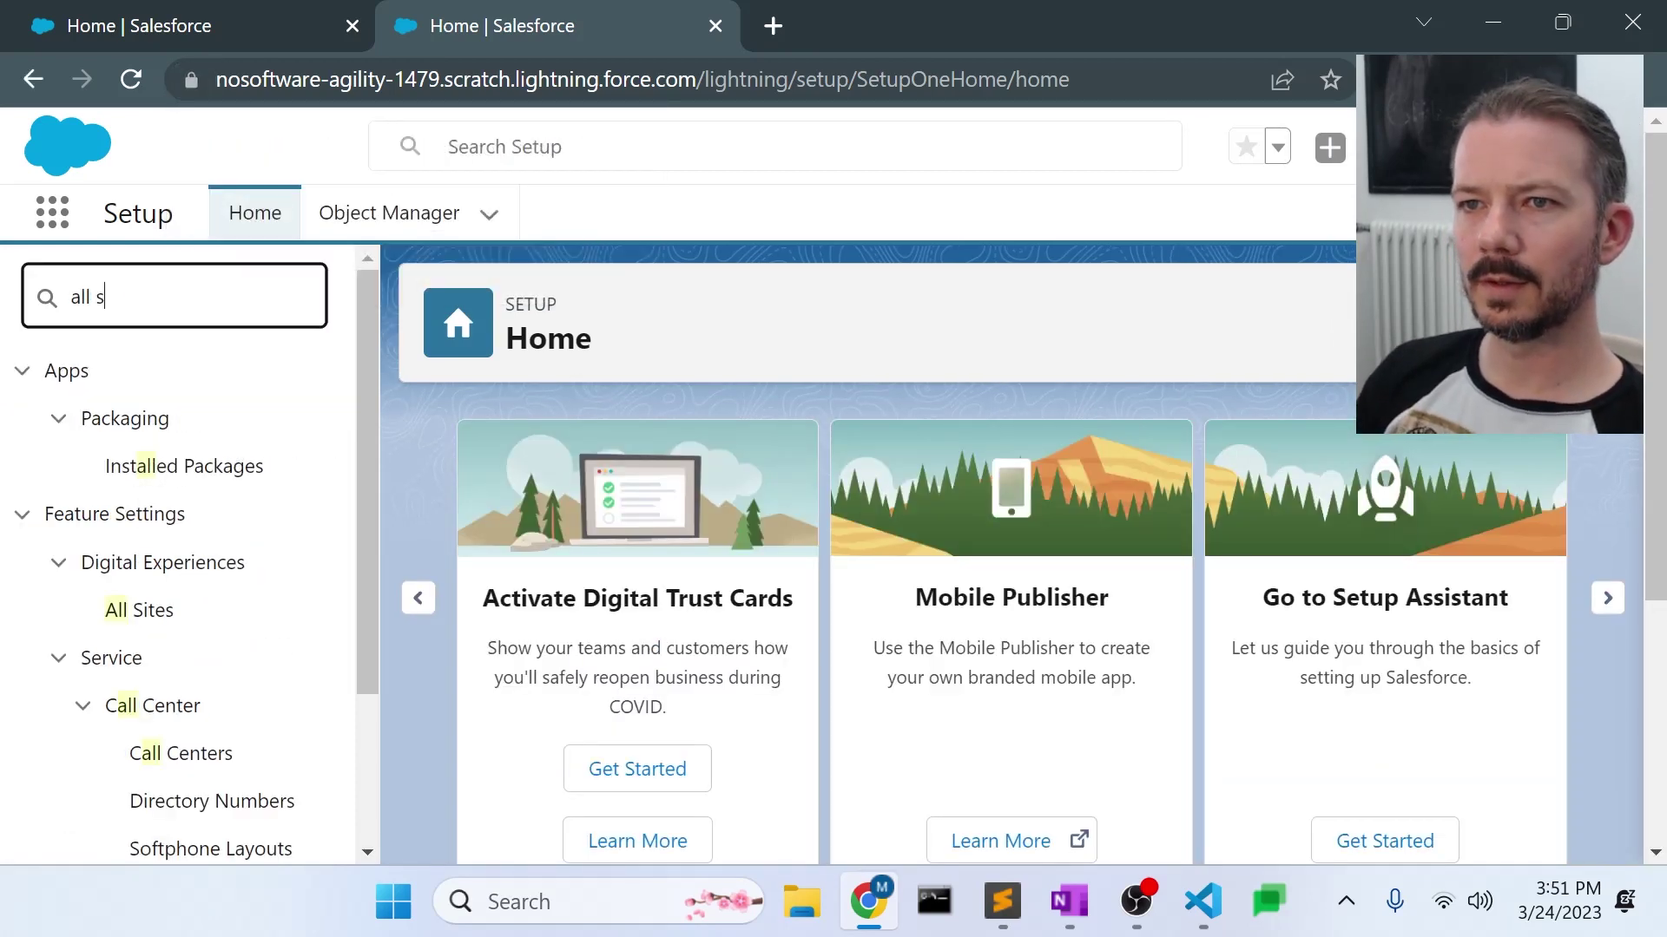
pyautogui.write('ites')
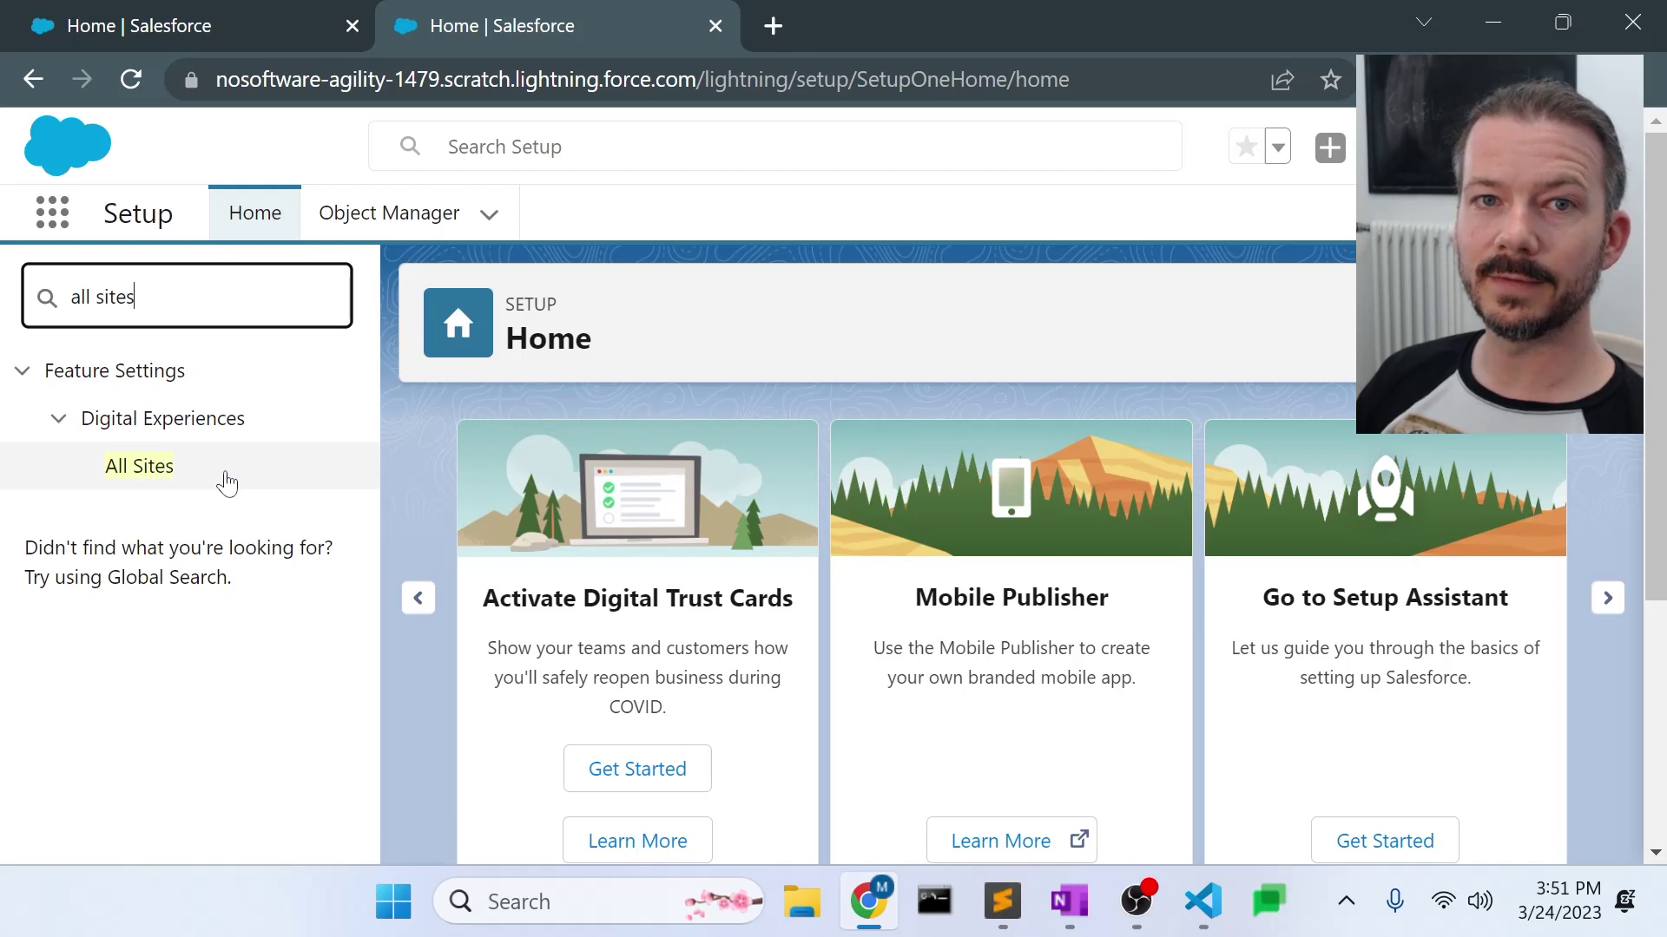
pyautogui.click(159, 477)
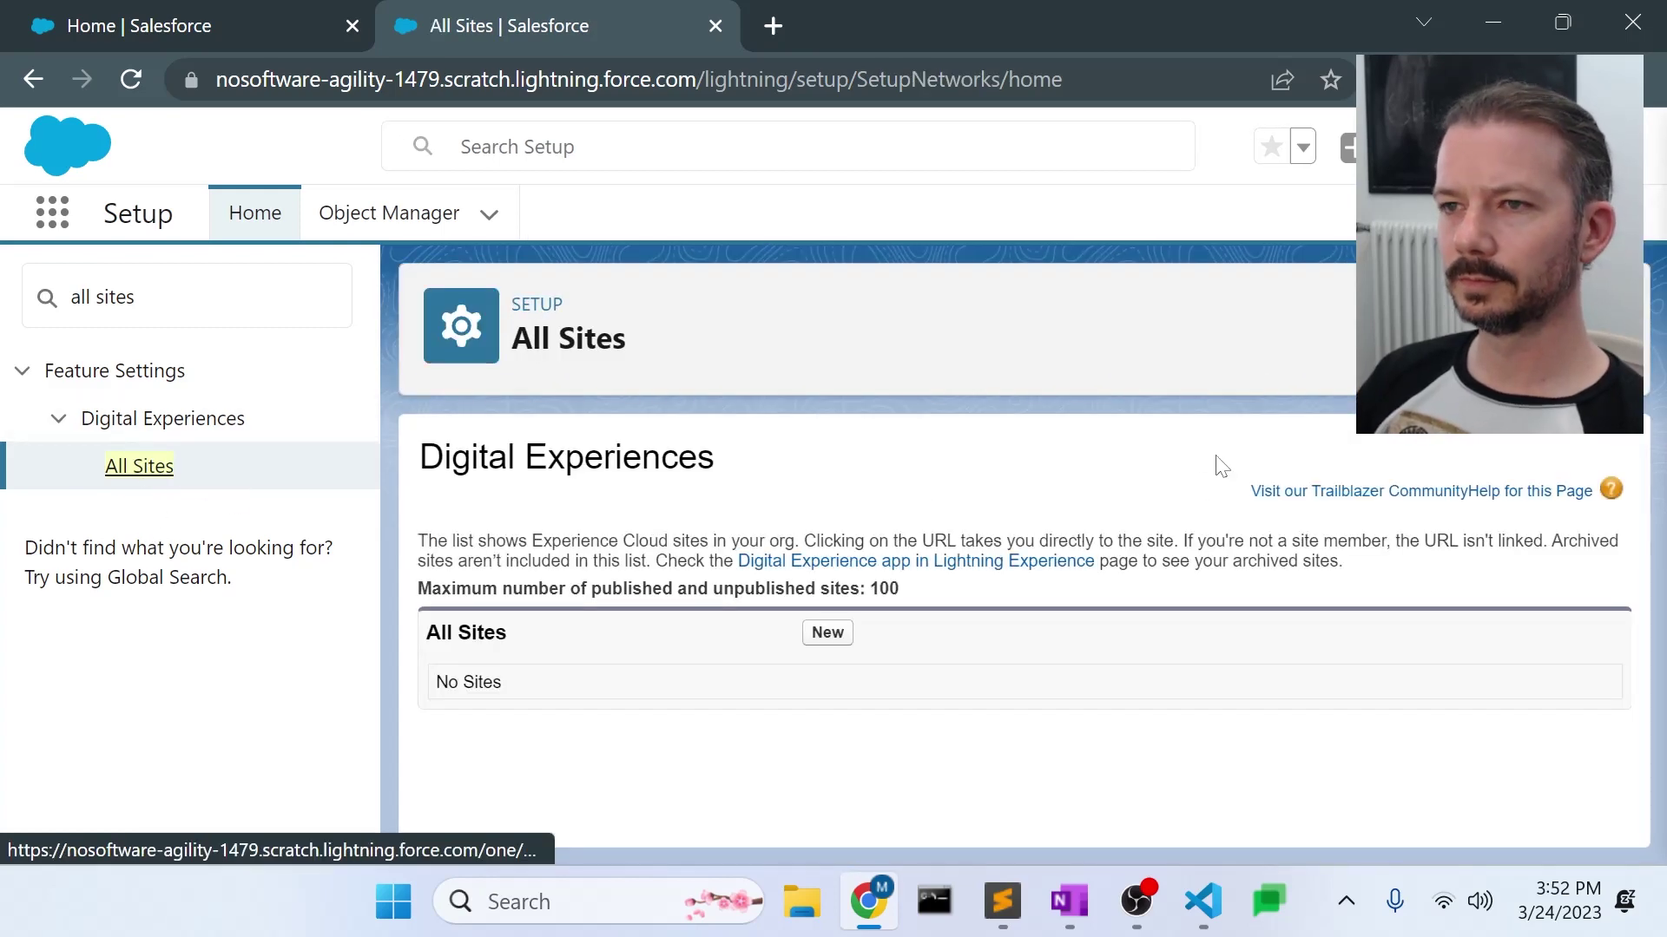
# Step: Start a new site from the Customer Service template
pyautogui.click(826, 633)
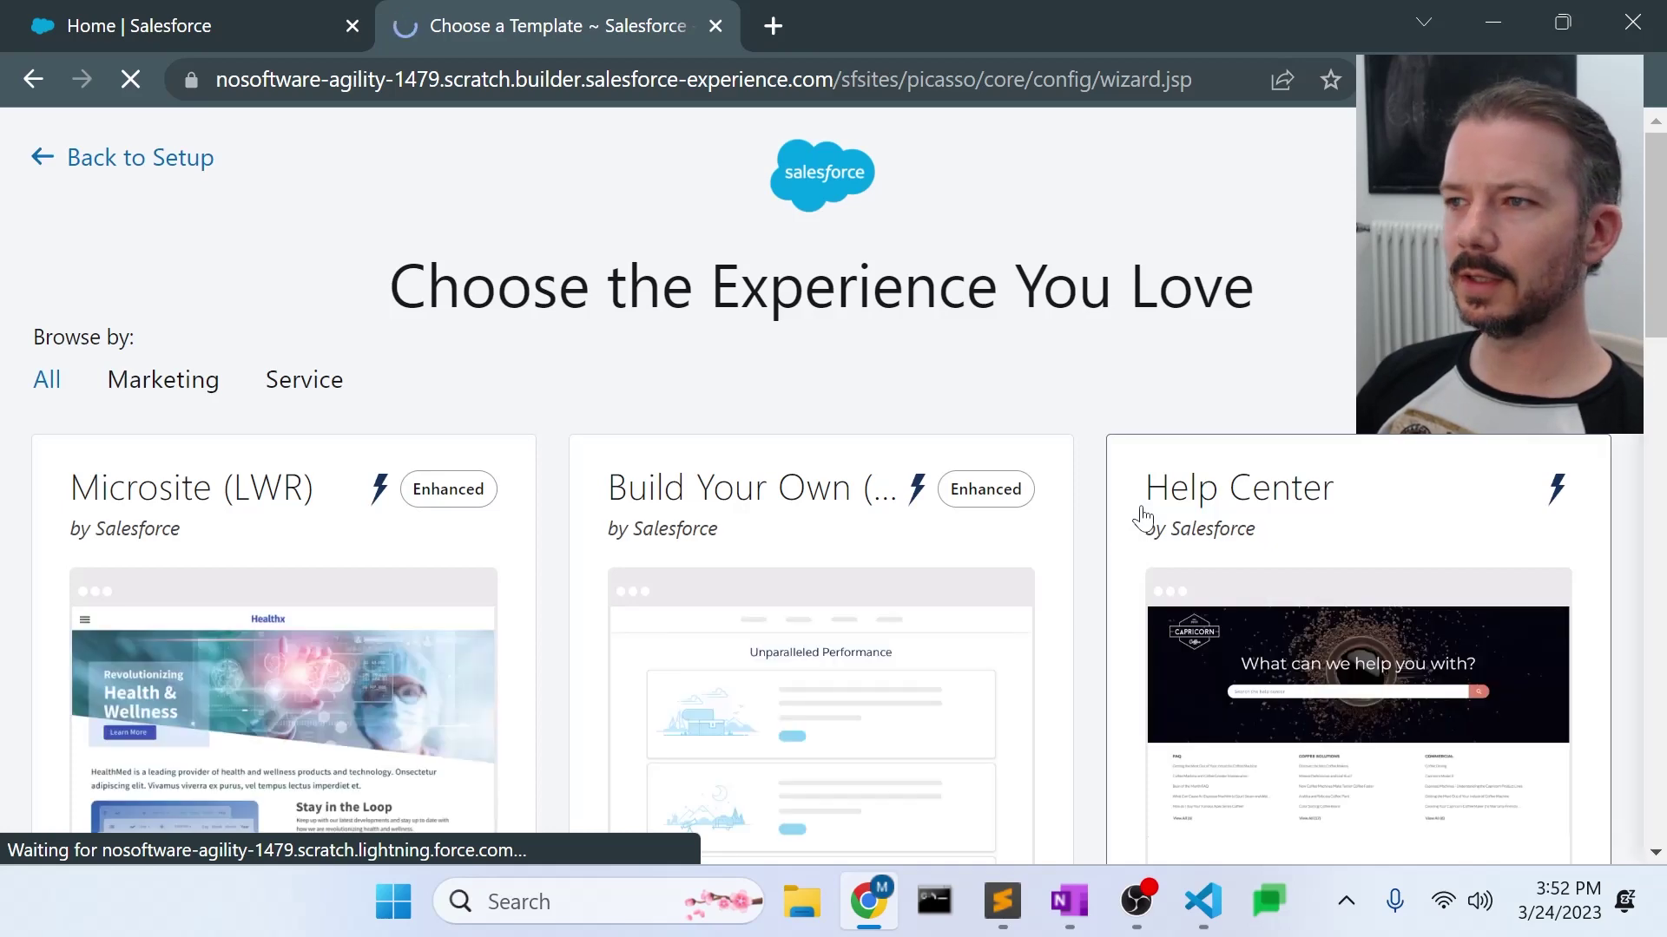
pyautogui.scroll(-8, 1212, 366)
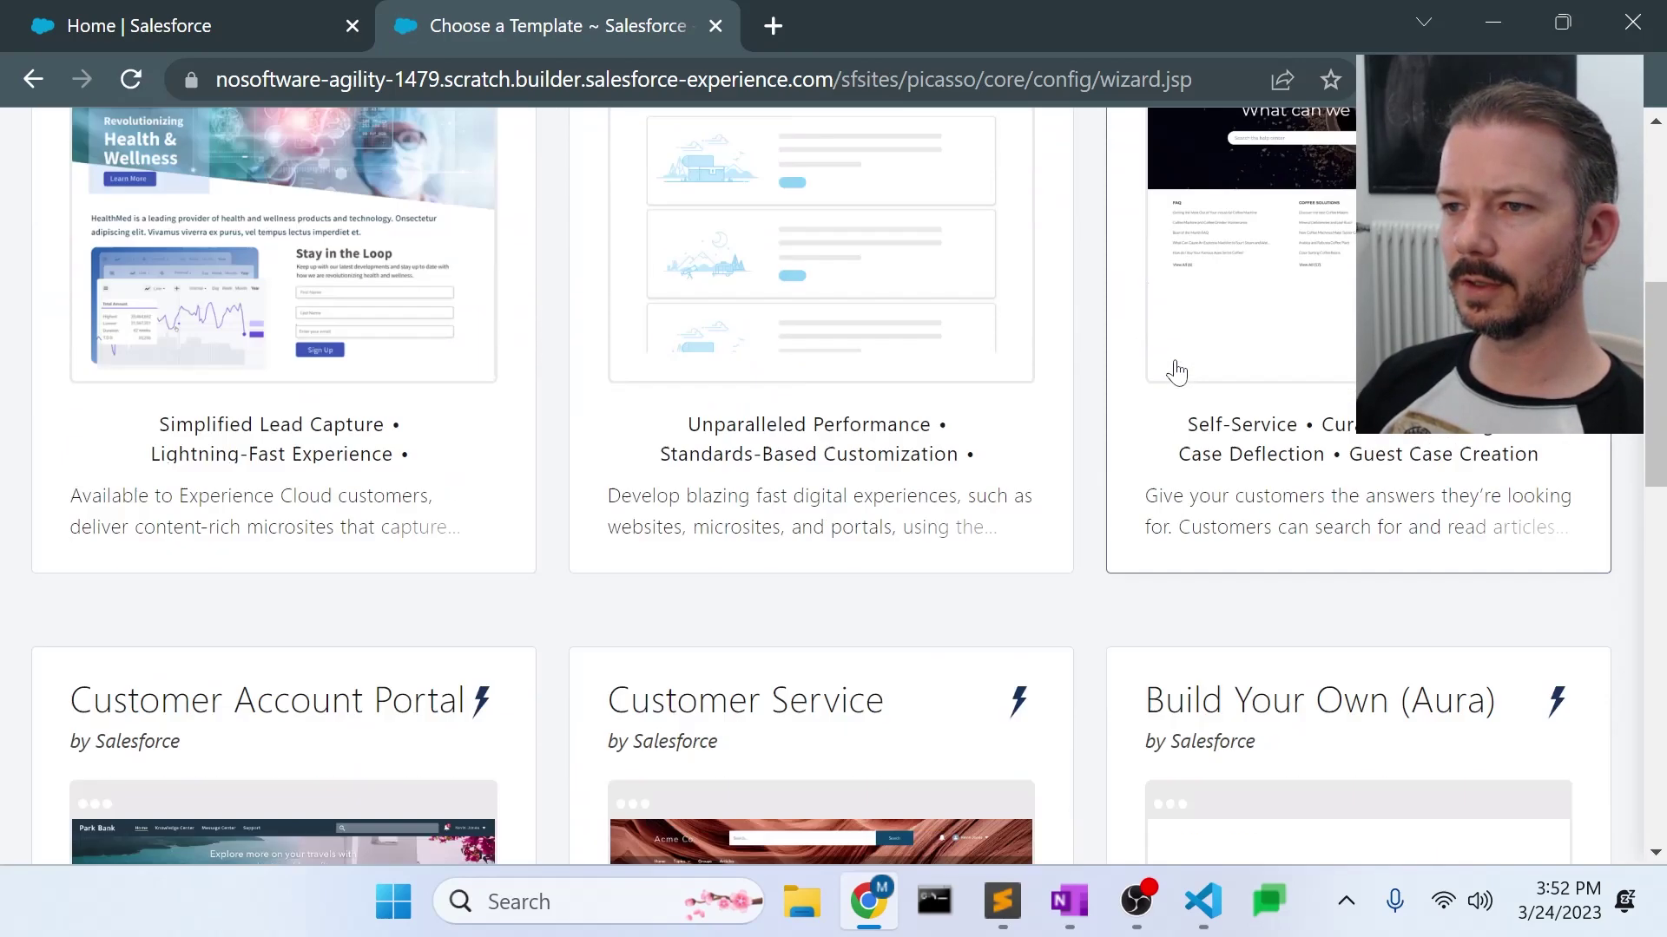
pyautogui.scroll(-3, 1176, 371)
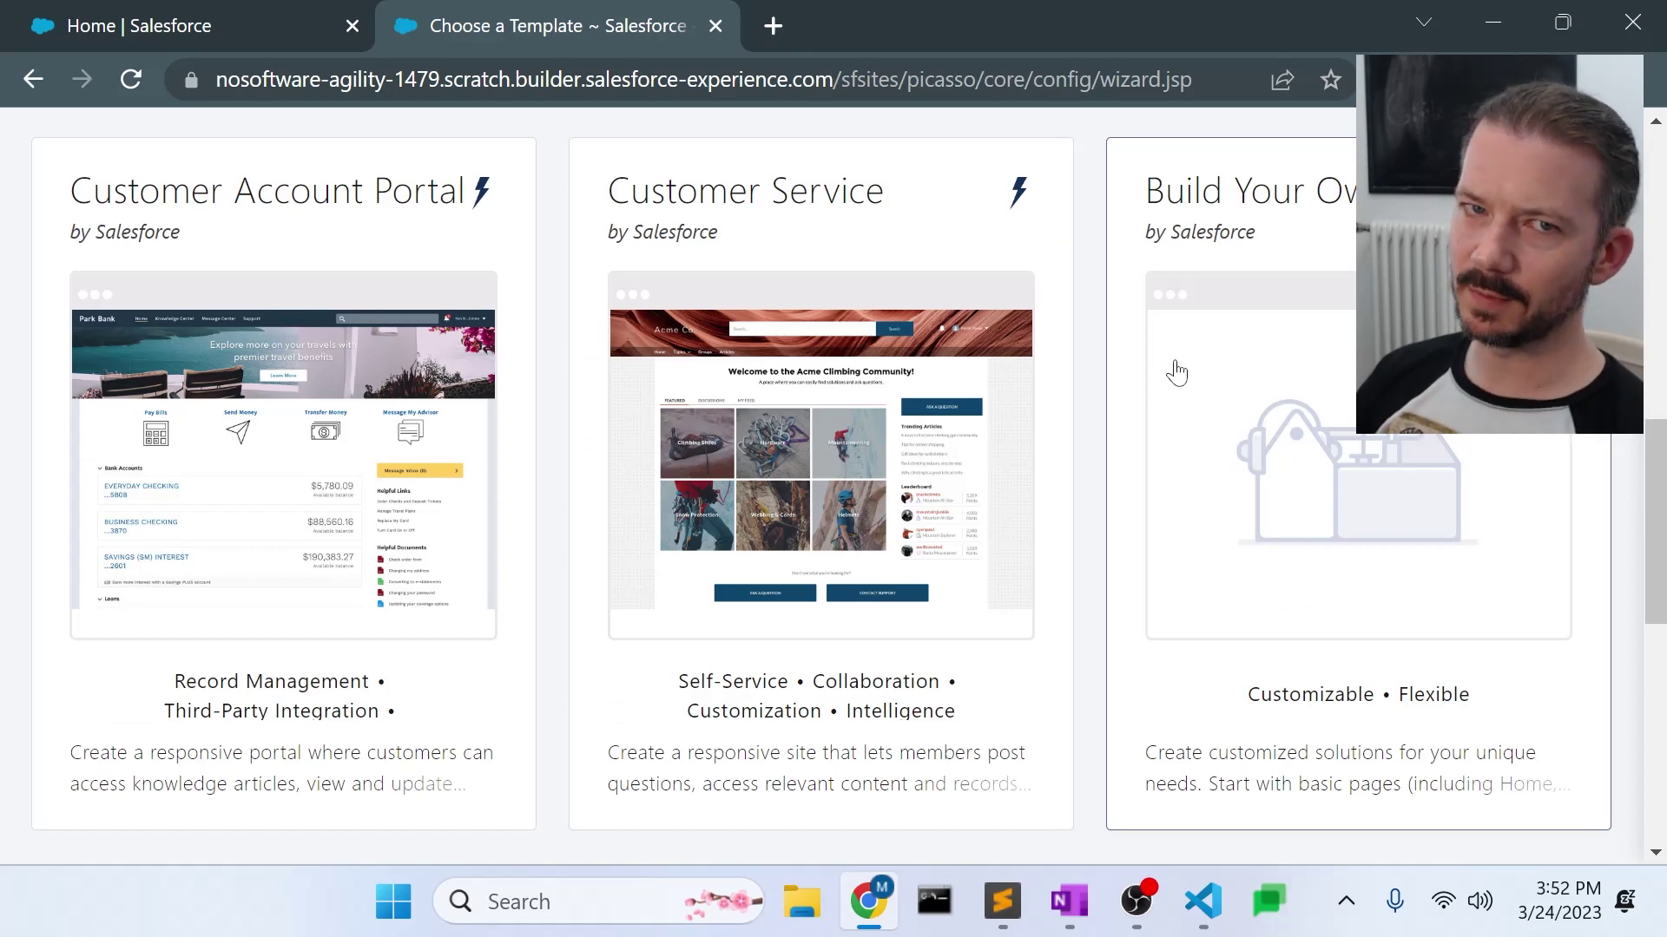
pyautogui.click(854, 410)
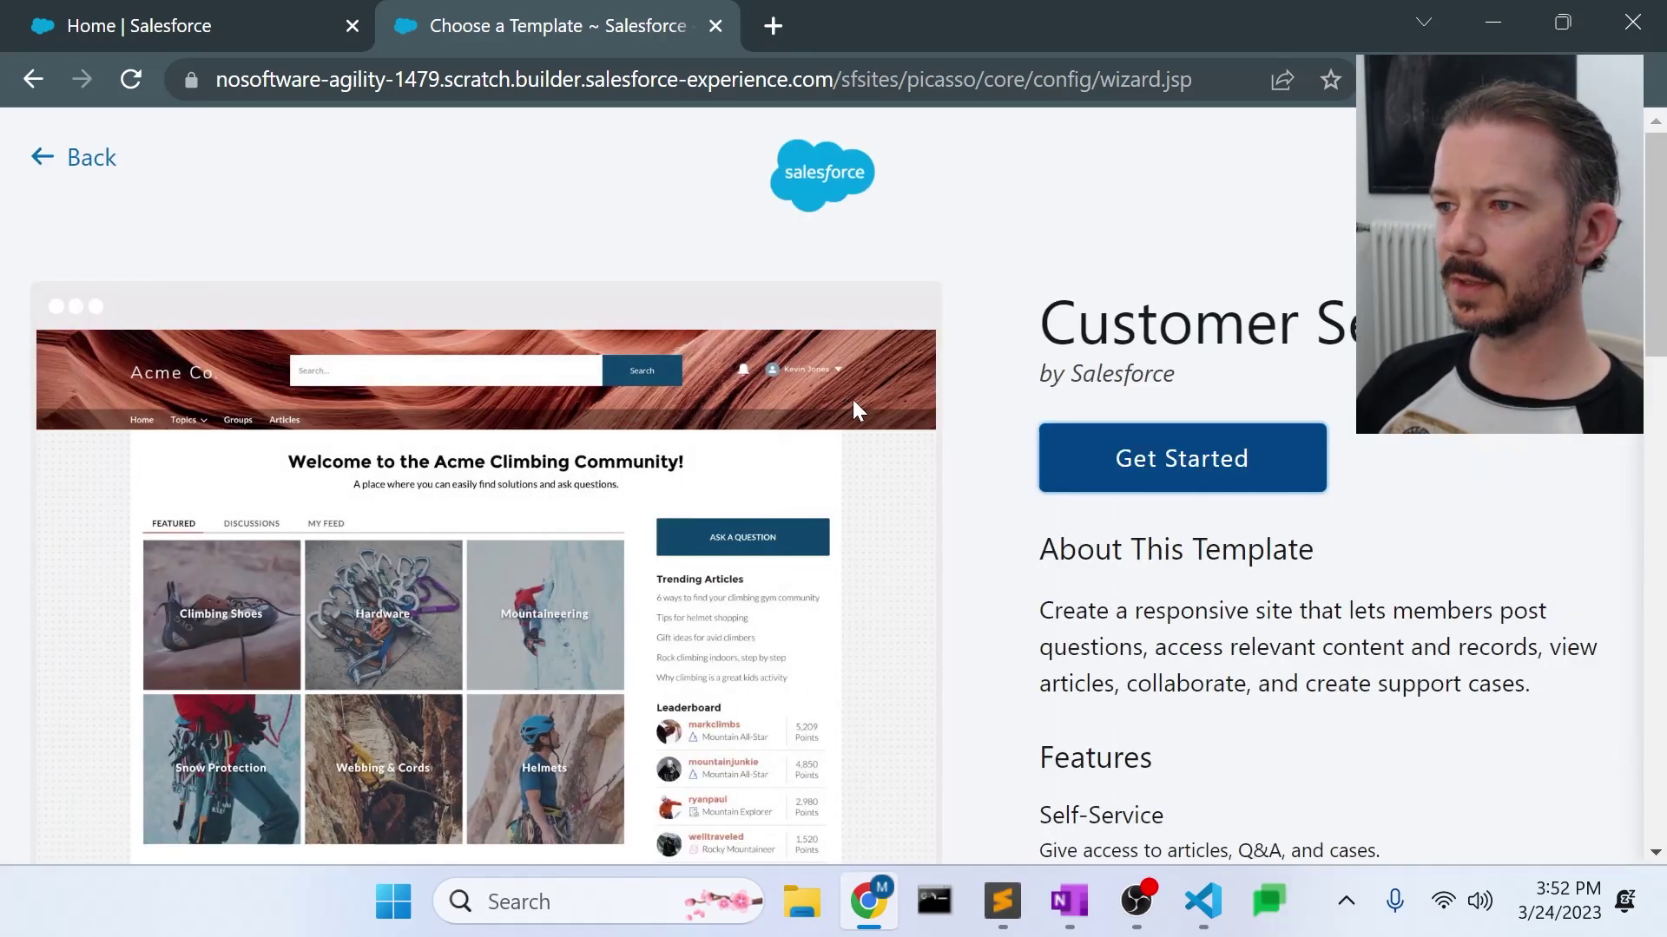
pyautogui.click(1199, 473)
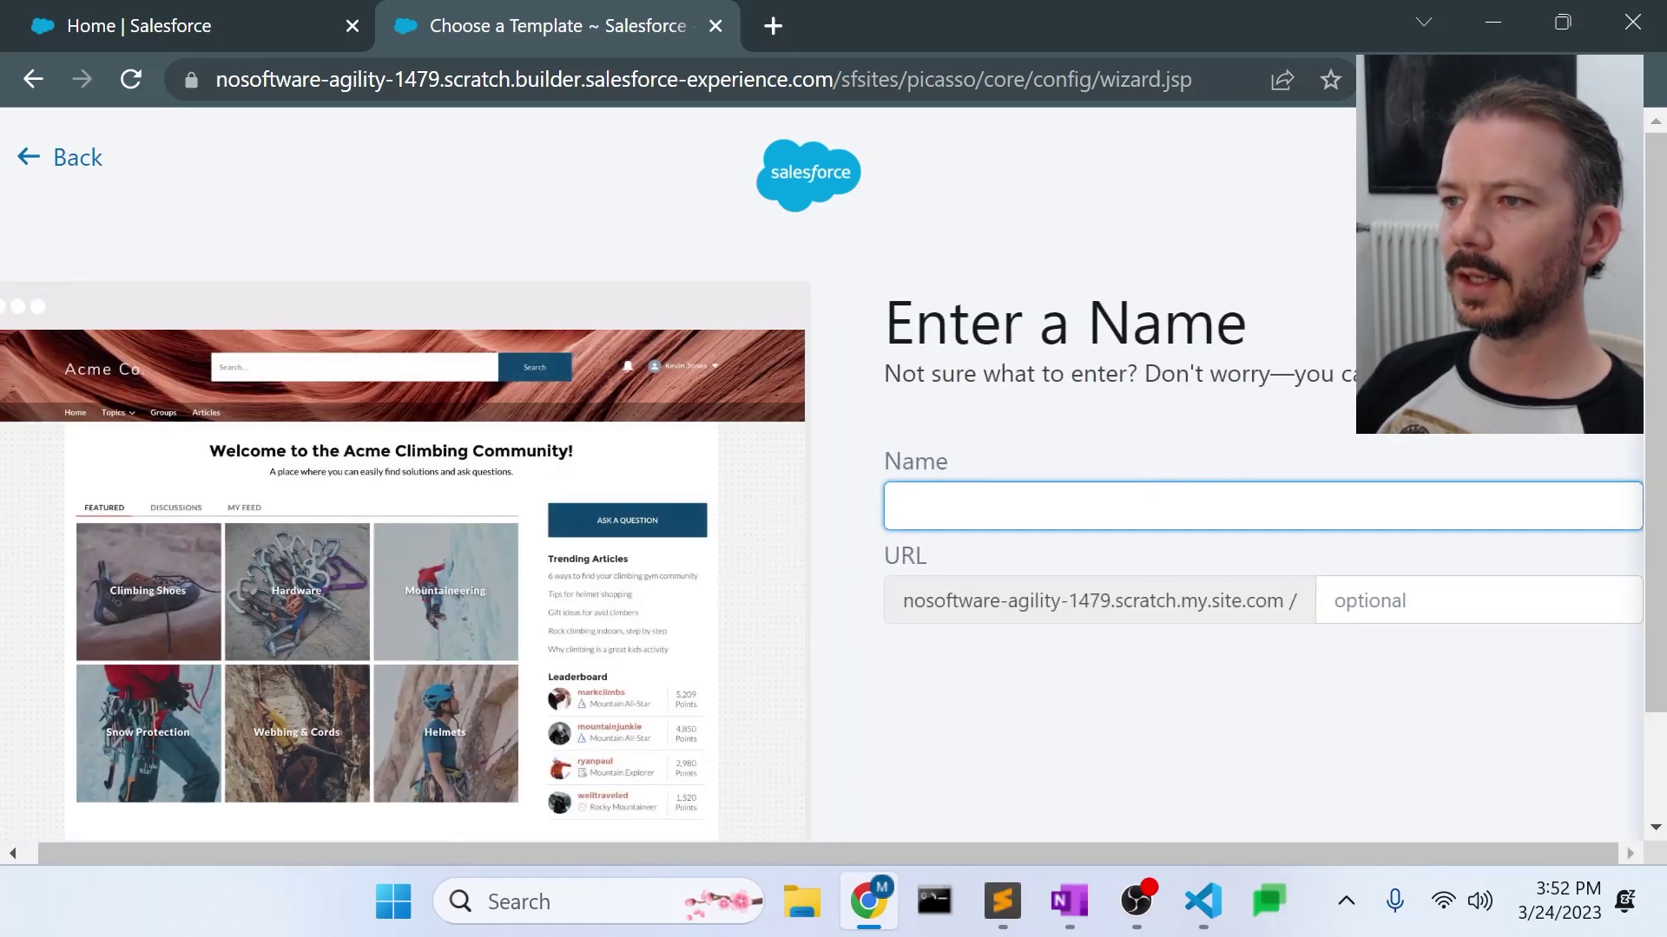
# Step: Name the site demo with URL path demo and create it
pyautogui.click(1066, 506)
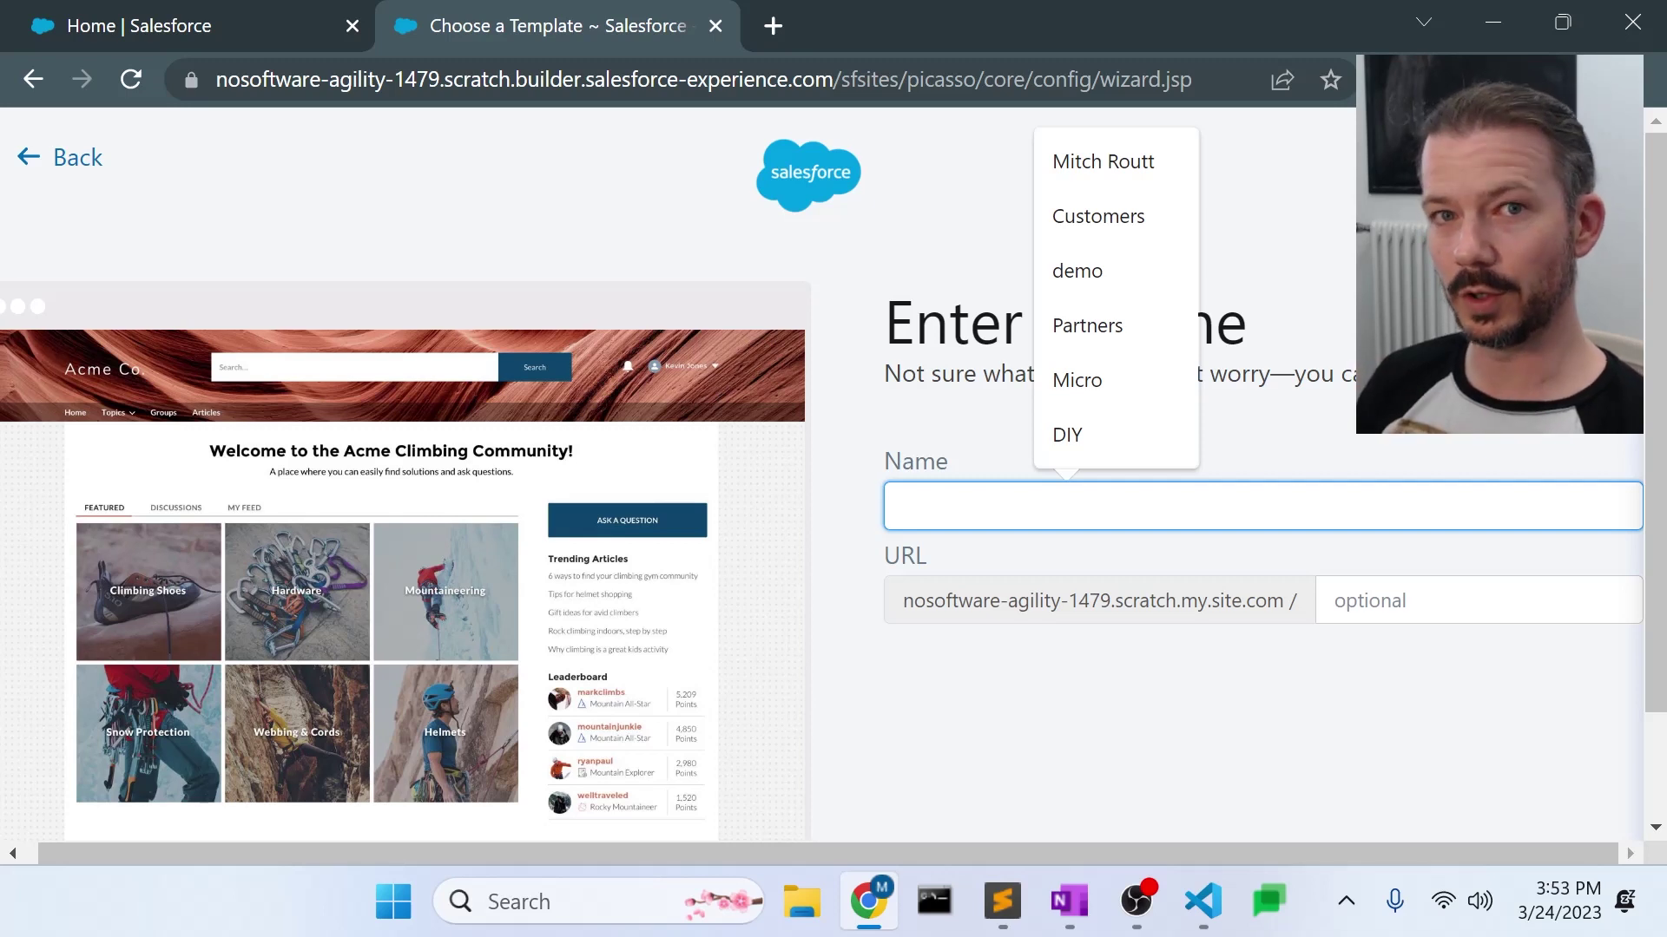
pyautogui.write('demo')
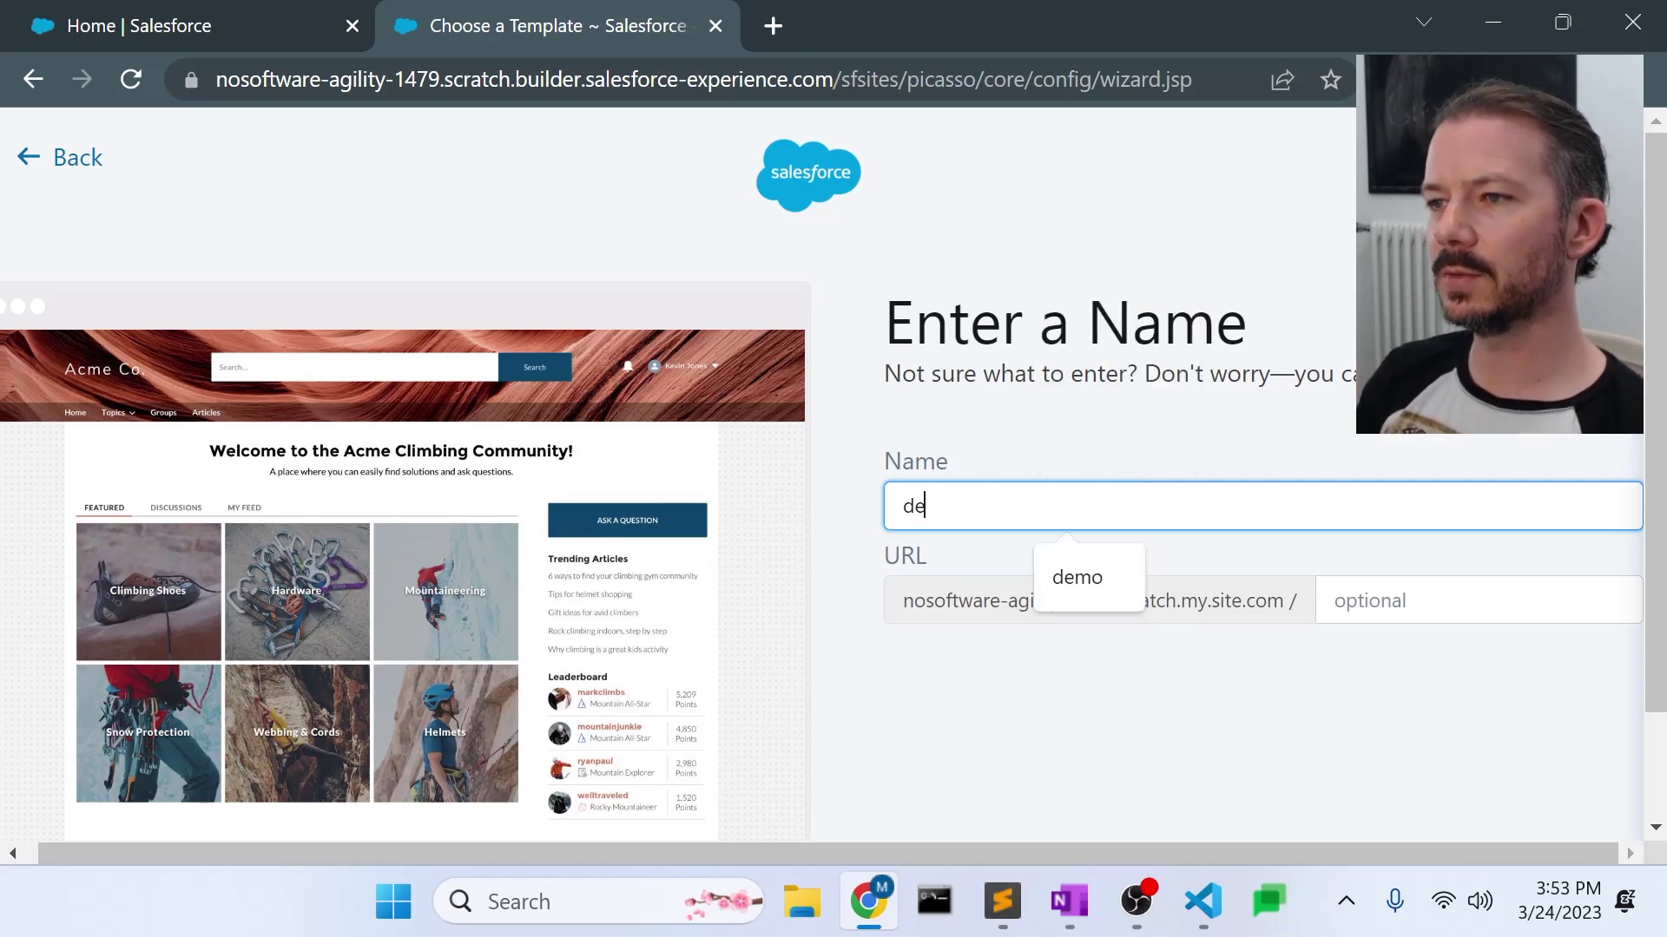
pyautogui.click(1476, 600)
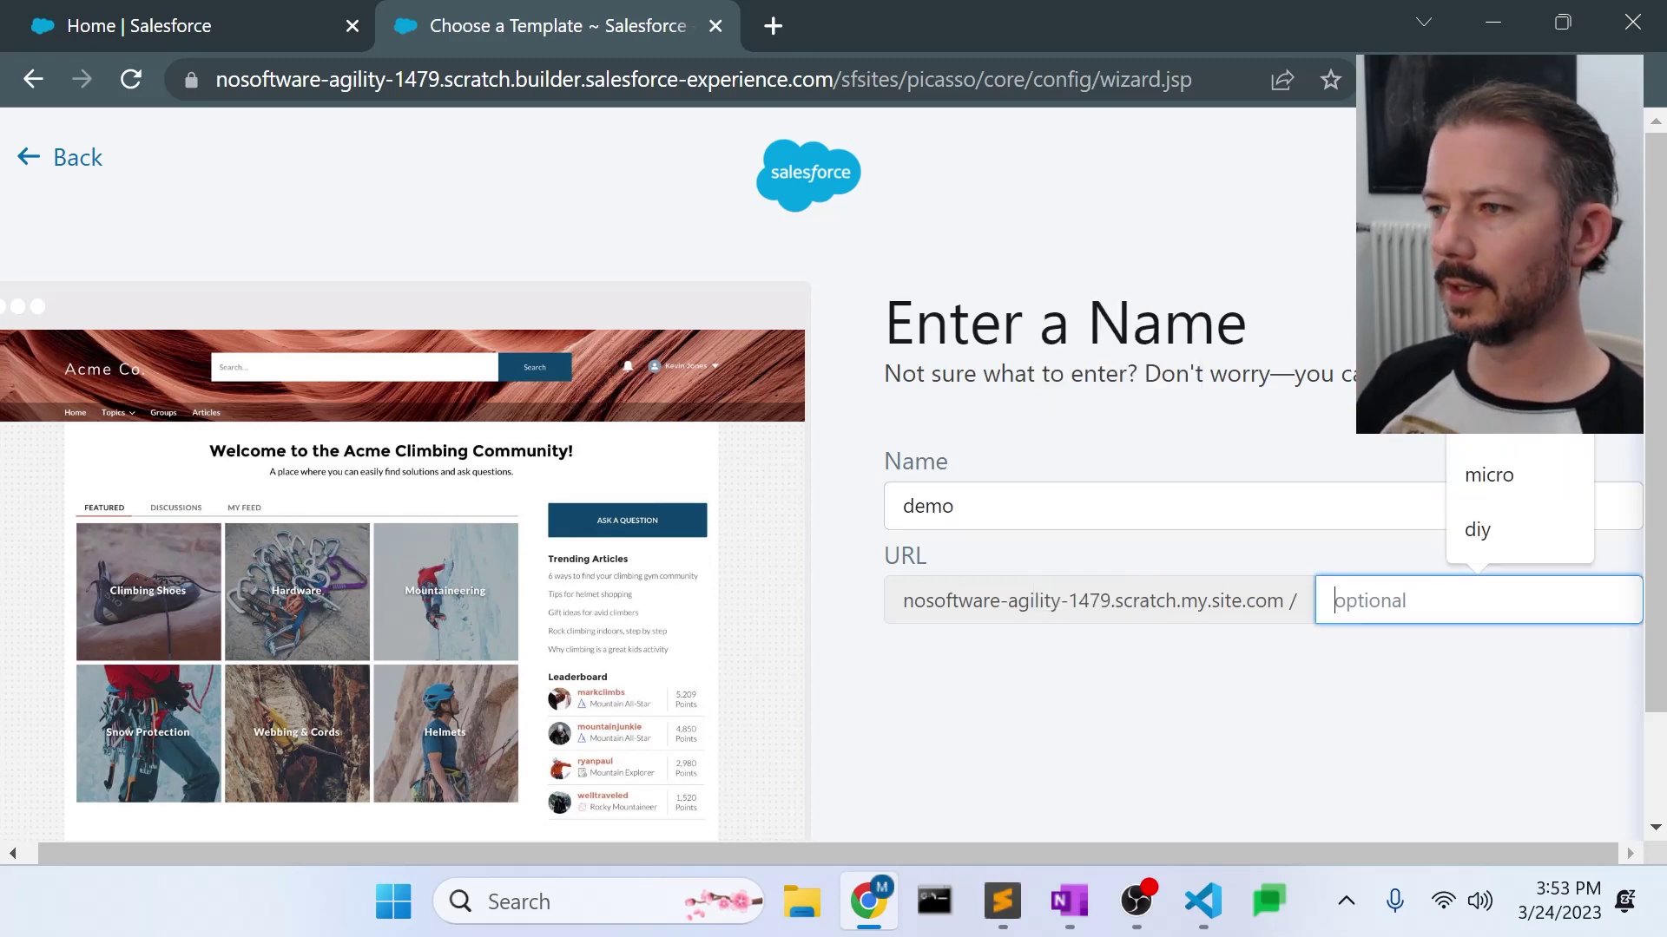
pyautogui.write('demo')
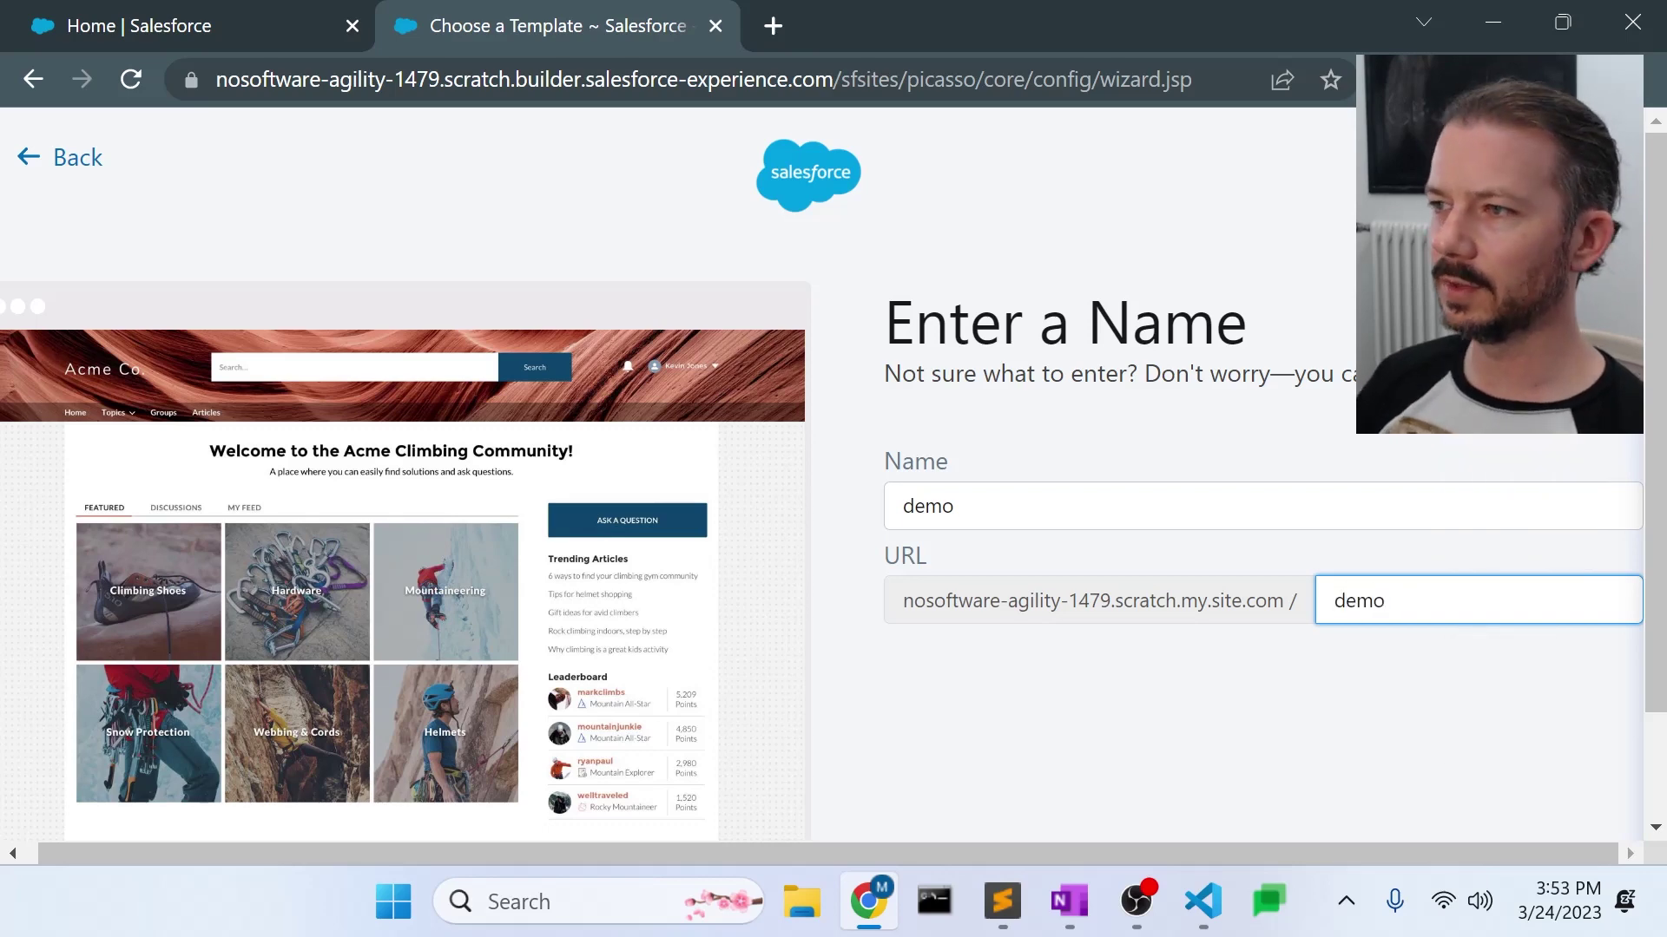
pyautogui.click(1413, 450)
pyautogui.scroll(-2, 1499, 682)
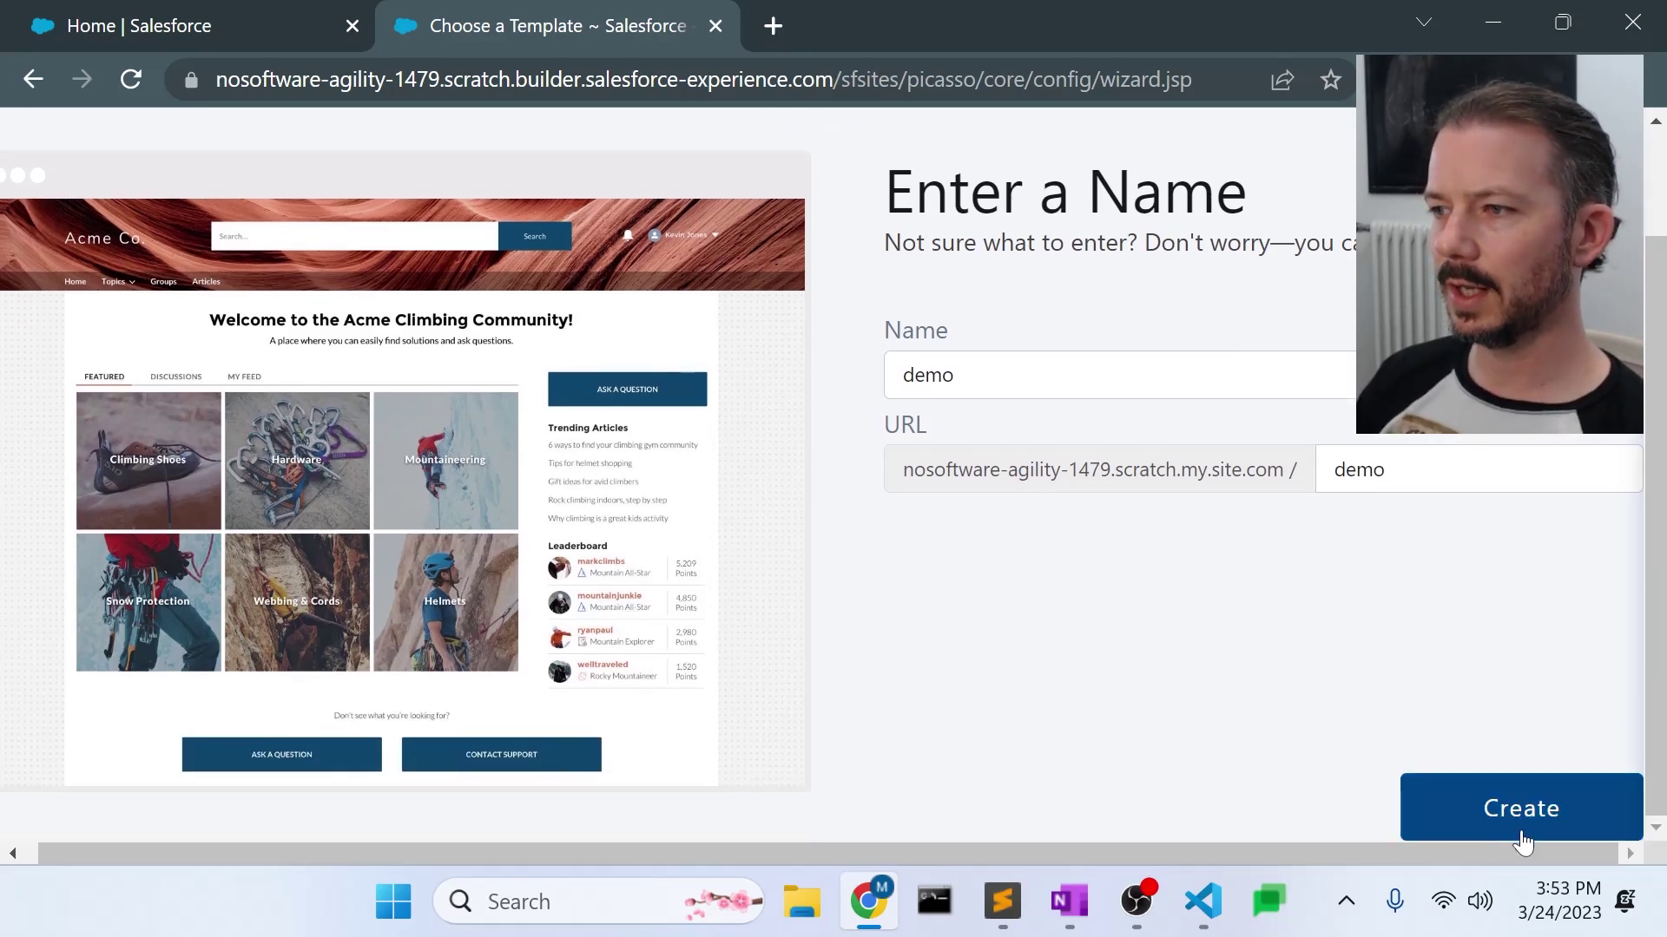
pyautogui.click(1521, 820)
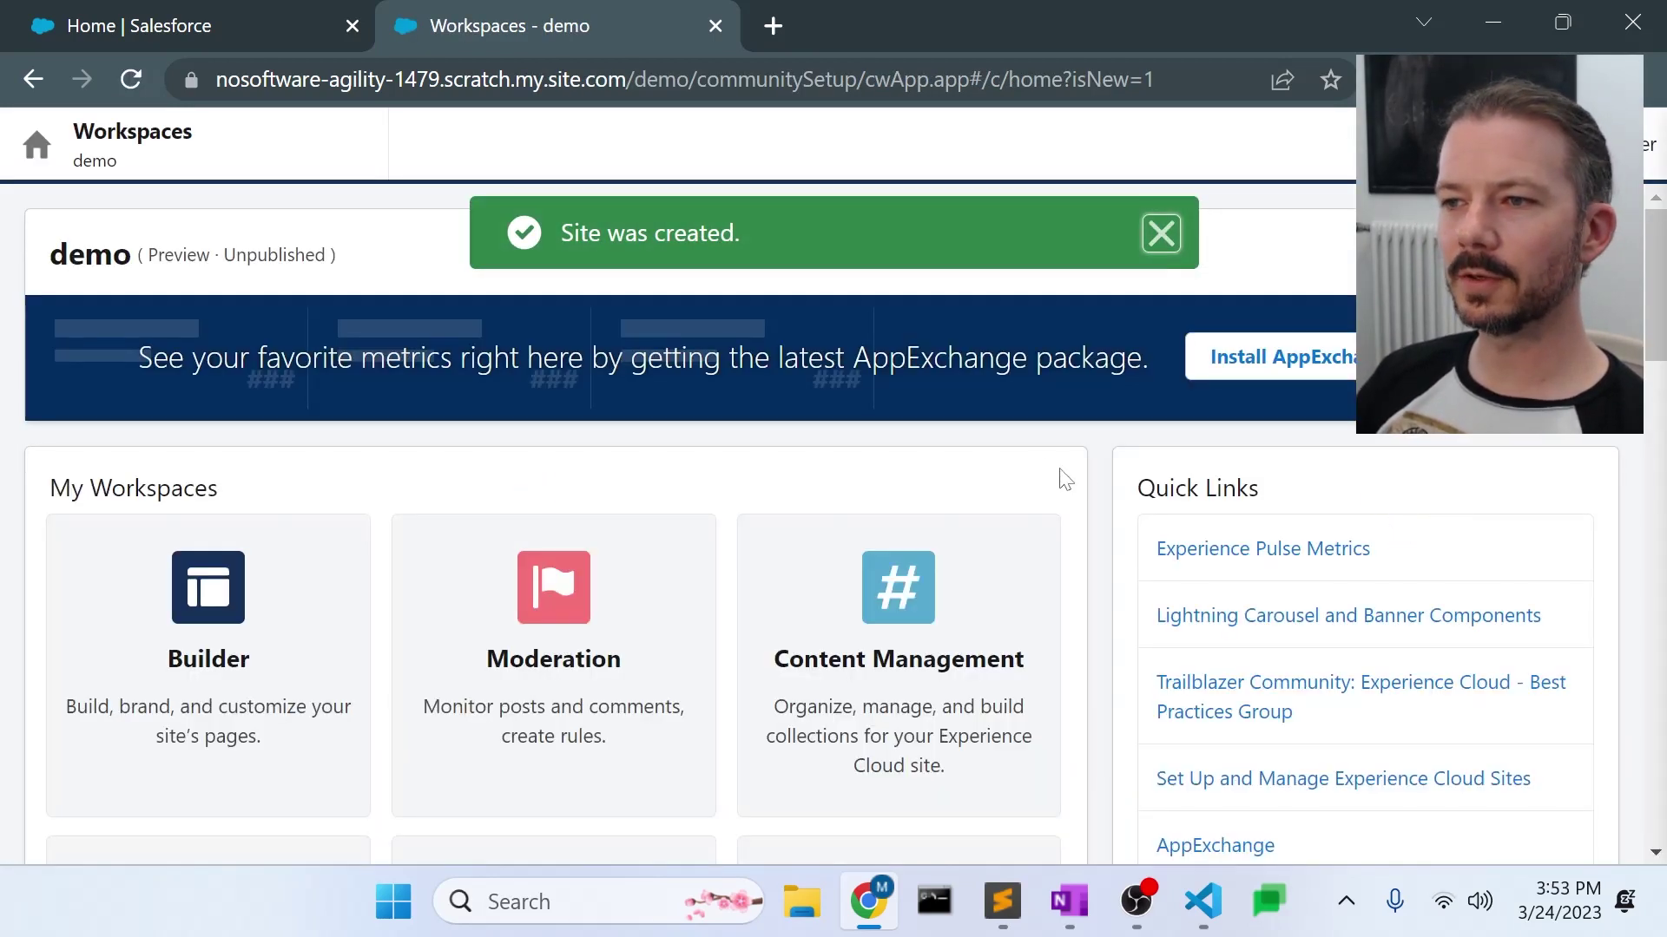
# Step: Open the demo site in Experience Builder and dismiss the welcome tour
pyautogui.scroll(-3, 1060, 482)
pyautogui.scroll(2, 1064, 486)
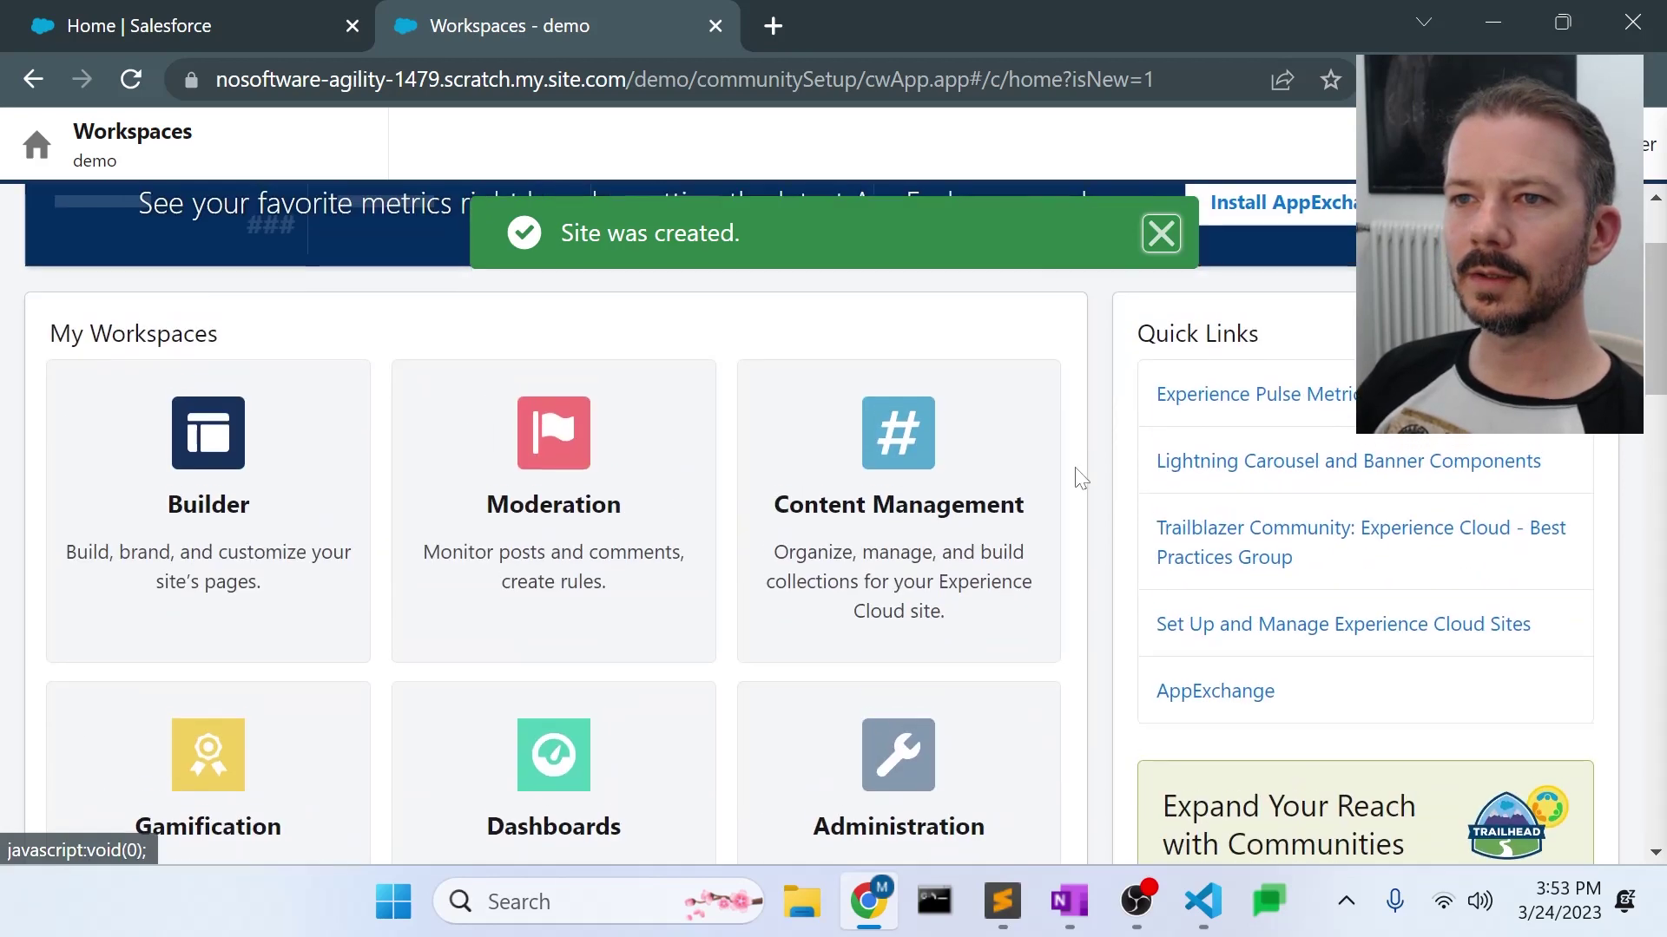
pyautogui.click(205, 468)
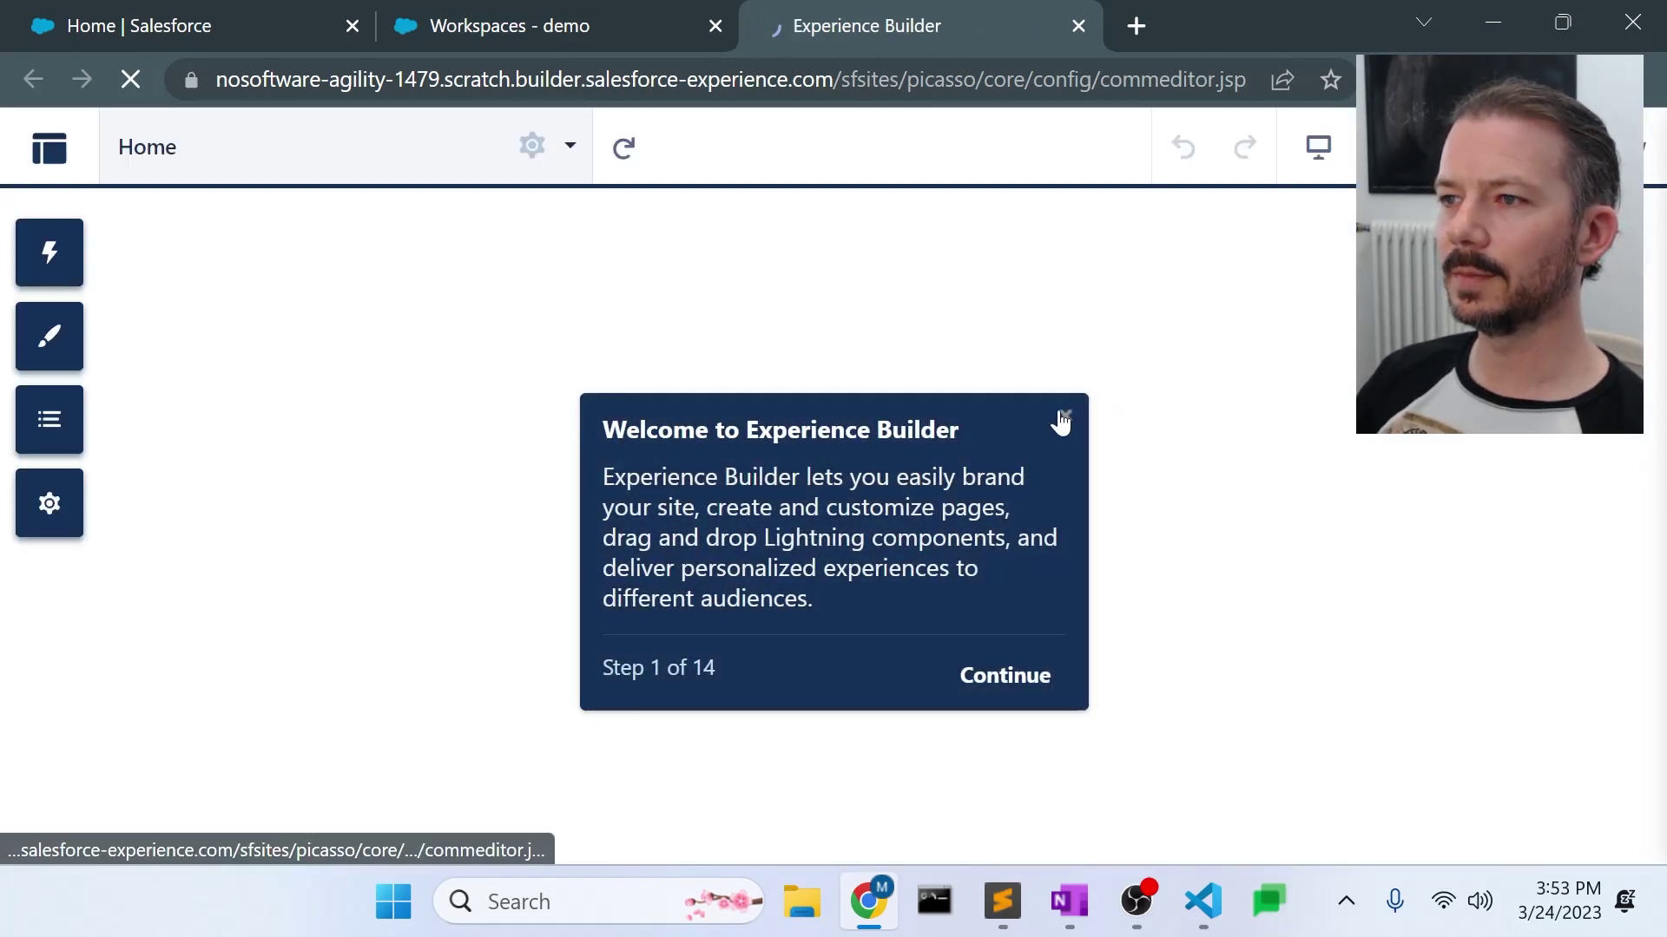
pyautogui.click(1064, 420)
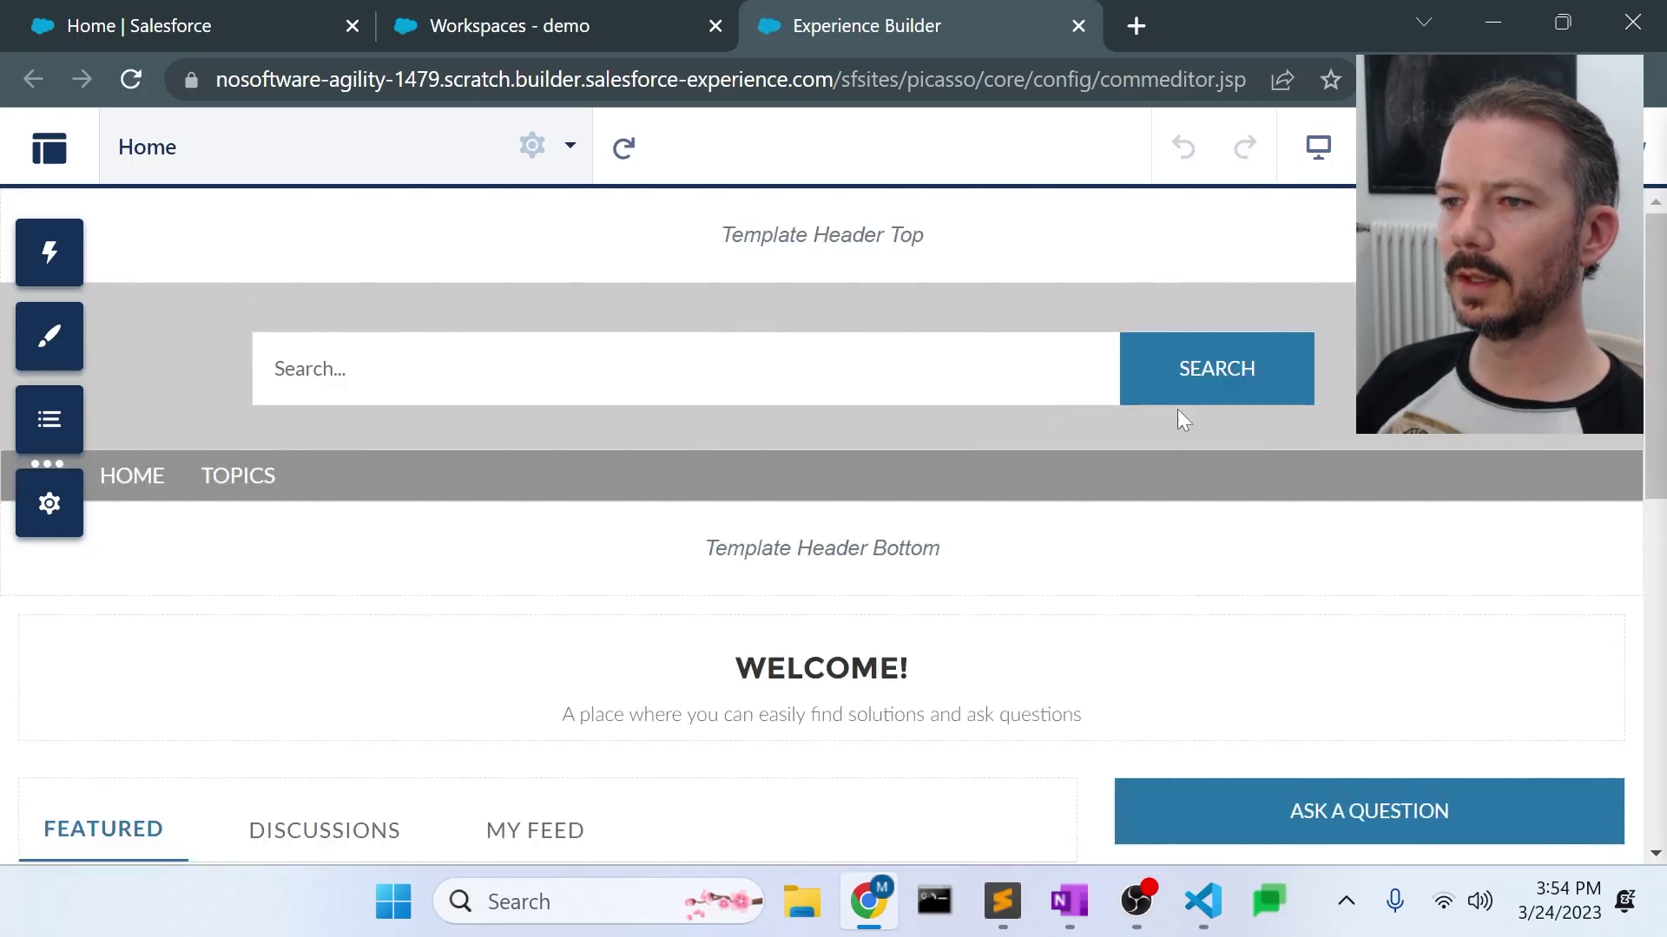
# Step: Change the Headline component's title from Welcome! to 'Hello World!'
pyautogui.scroll(-2, 1380, 473)
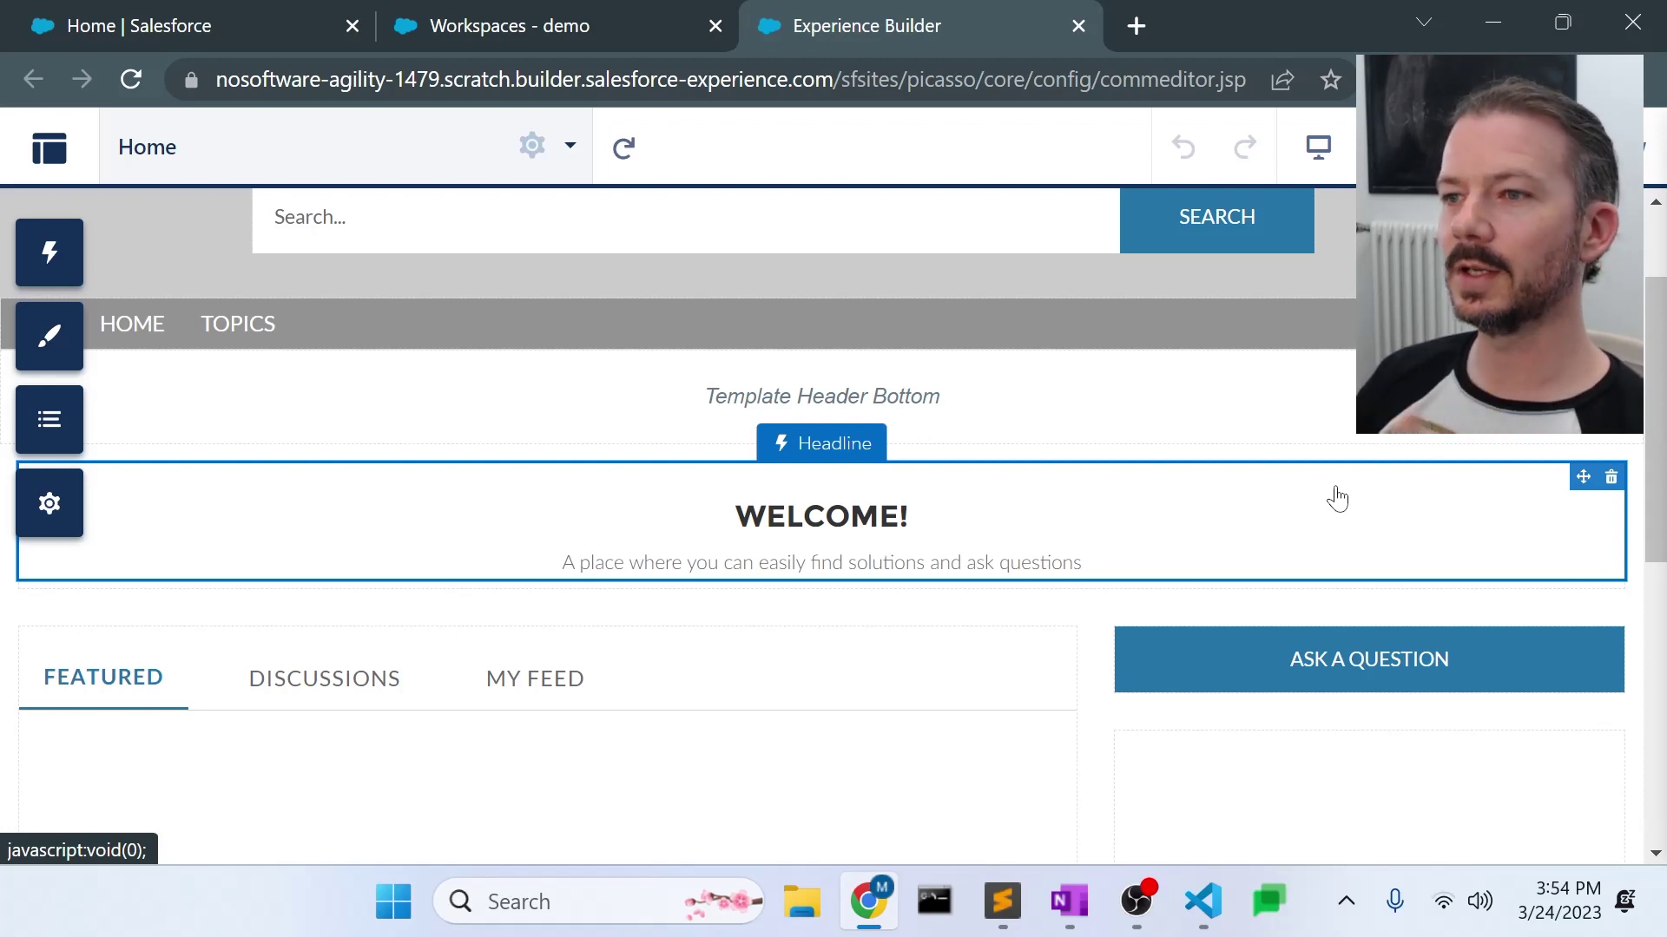
pyautogui.click(1337, 498)
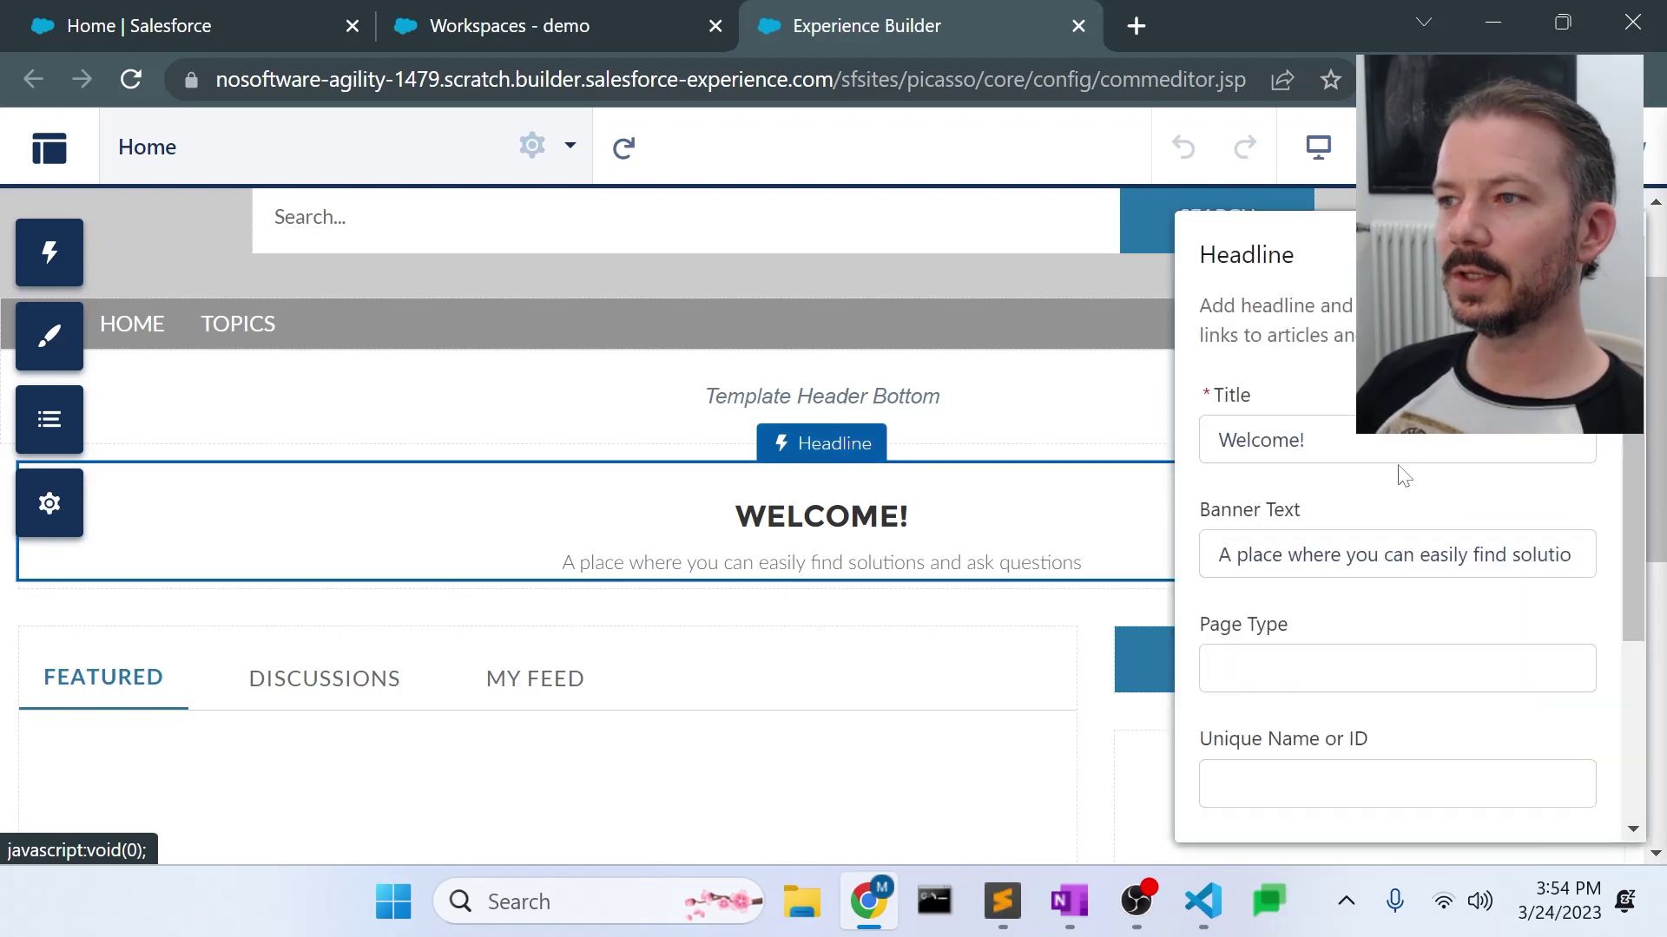
pyautogui.moveTo(1306, 440); pyautogui.dragTo(1217, 440)
pyautogui.click(1456, 527)
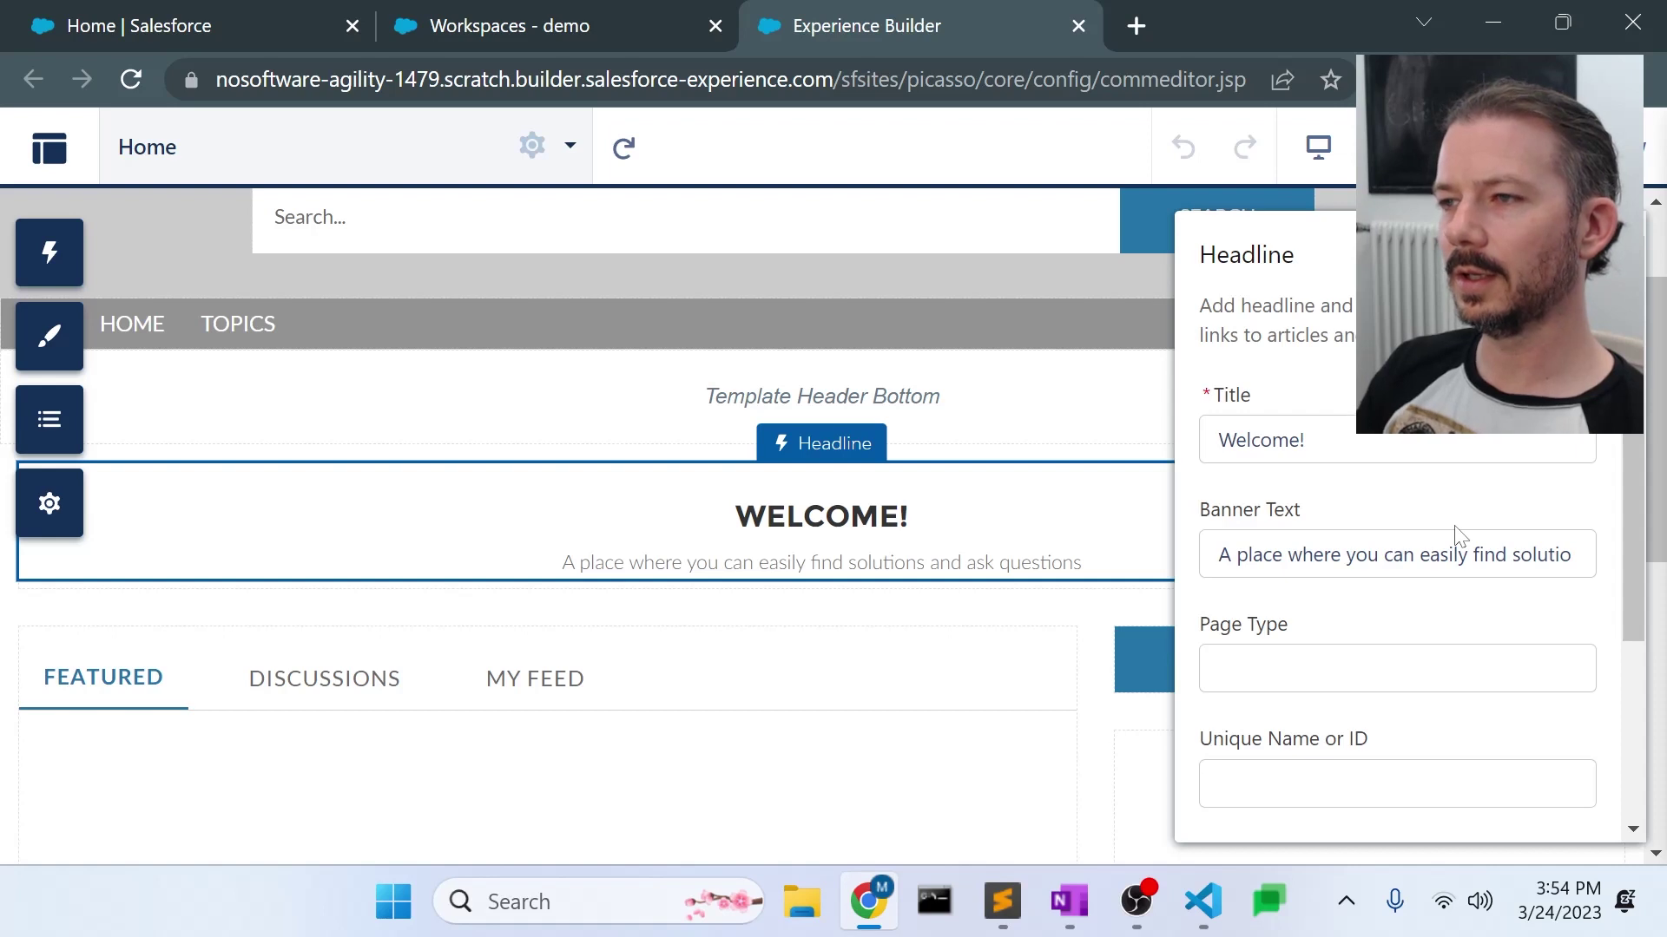
pyautogui.click(1306, 441)
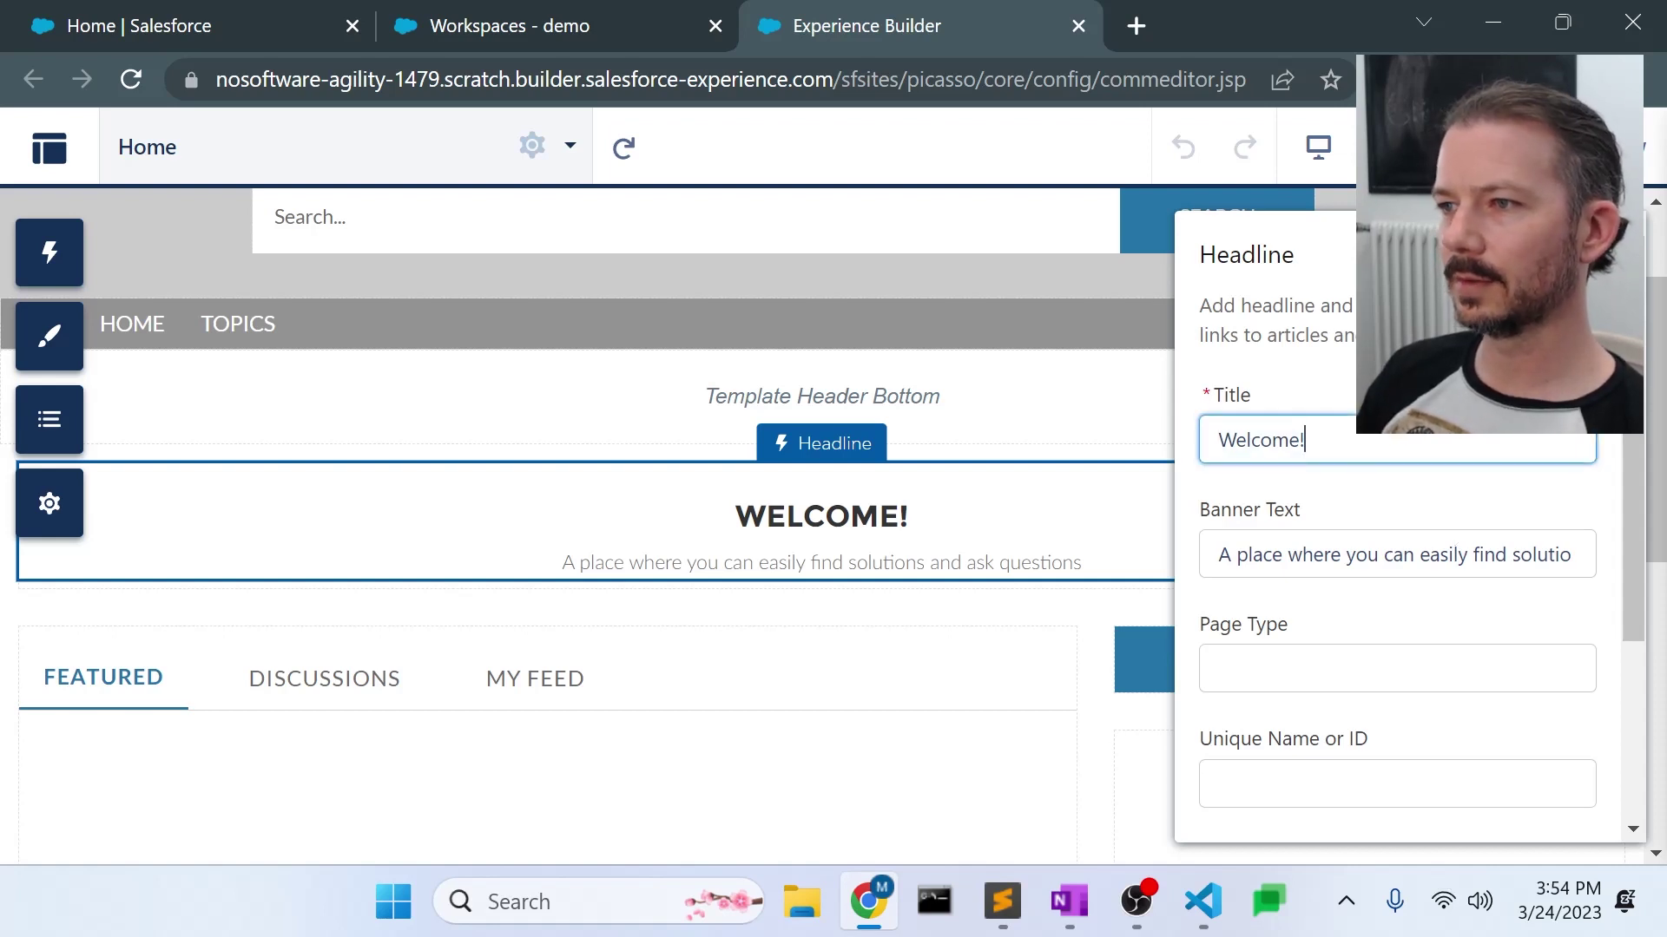
pyautogui.moveTo(1306, 440); pyautogui.dragTo(1217, 440)
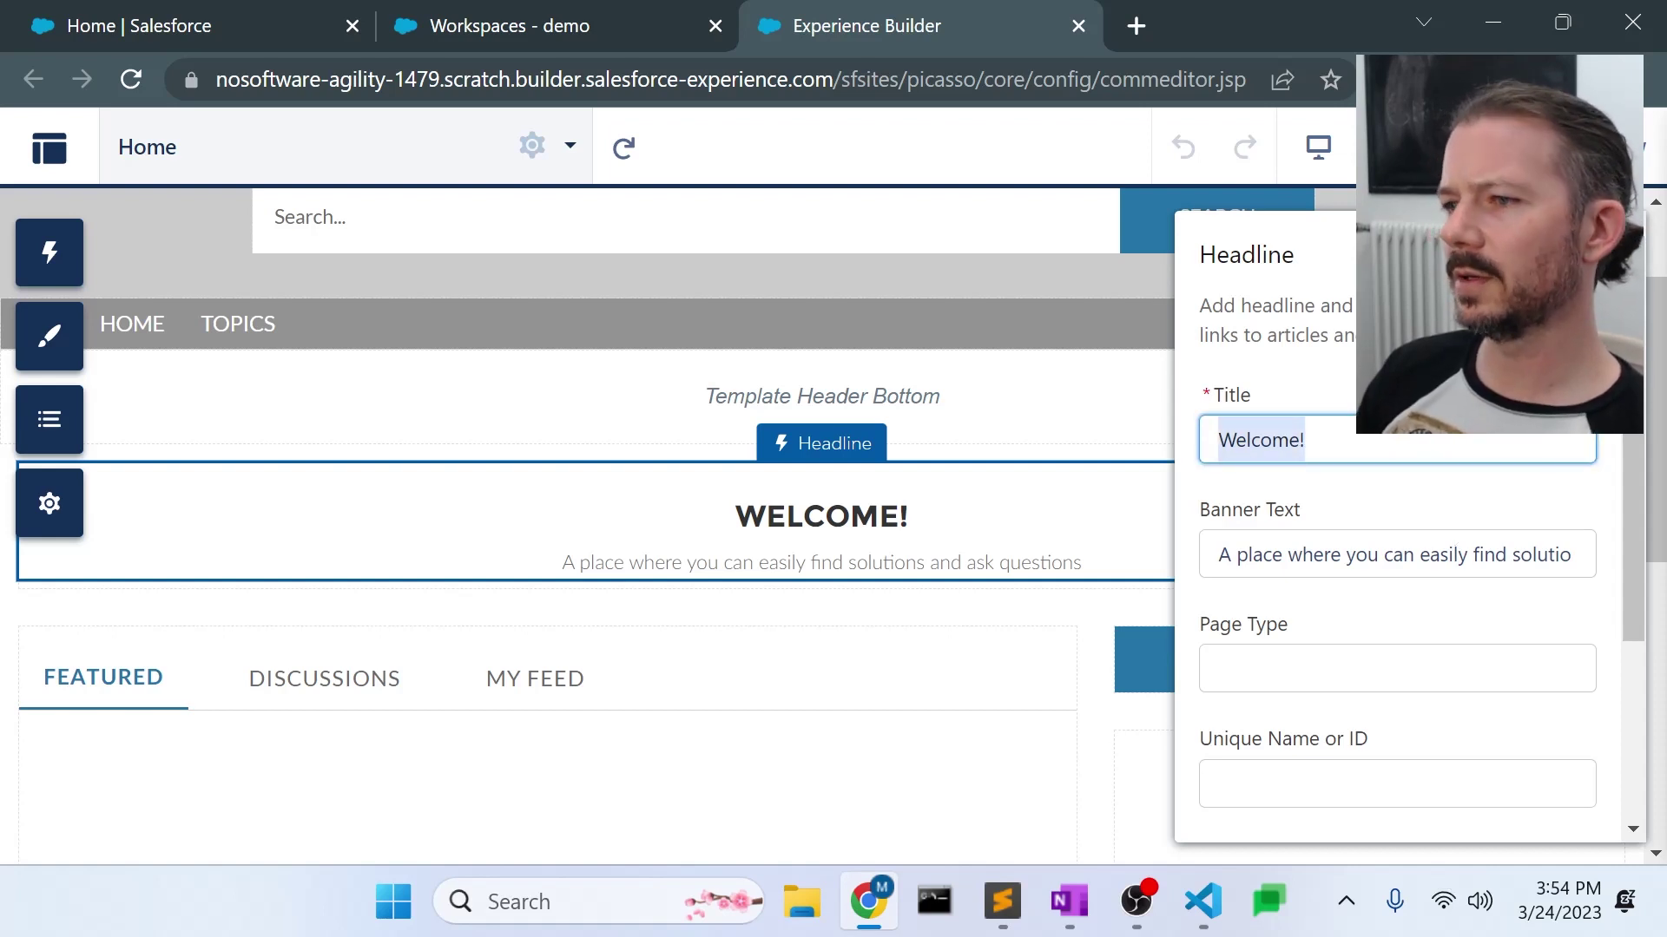
pyautogui.write('H')
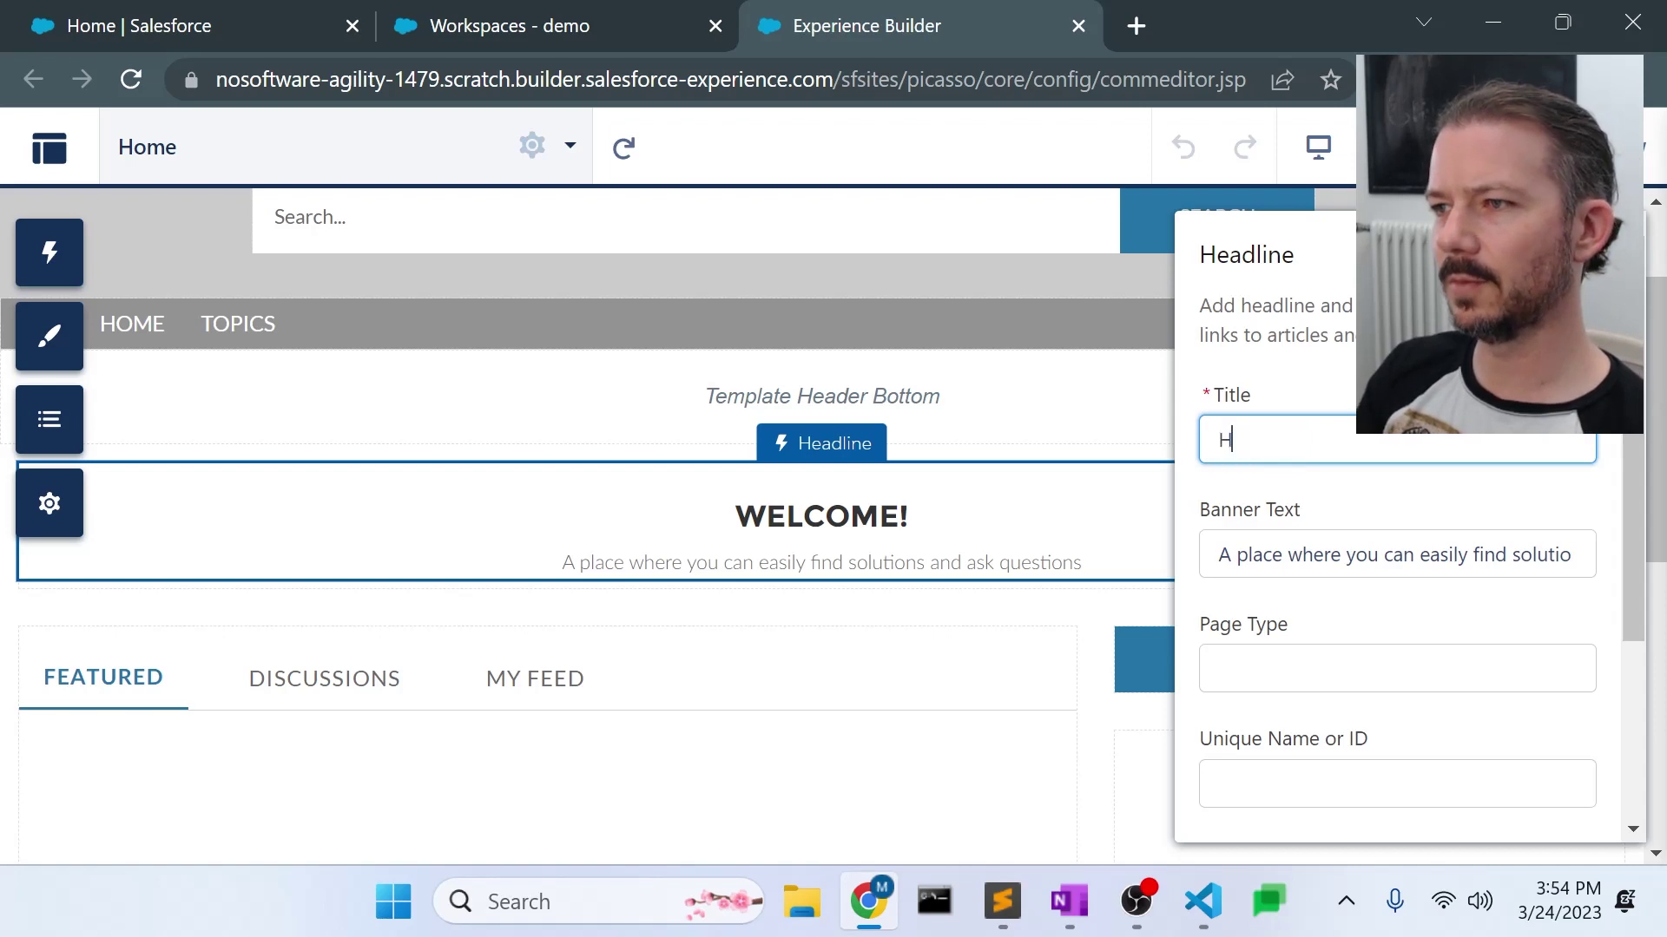
pyautogui.write('ell')
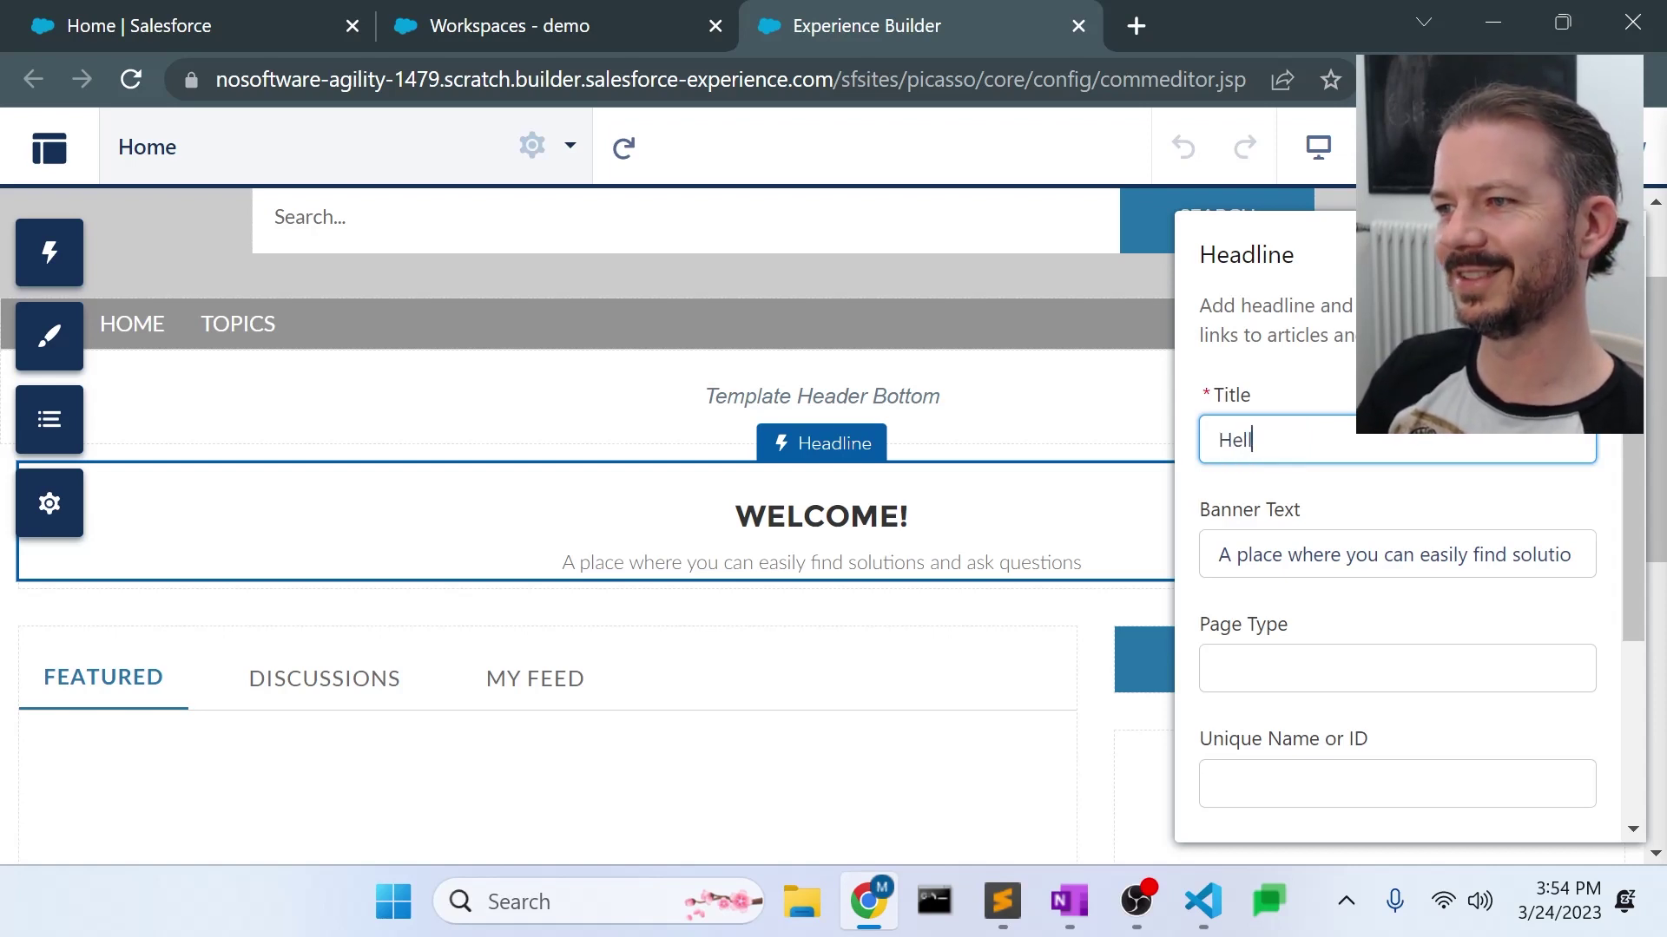
pyautogui.write('o W')
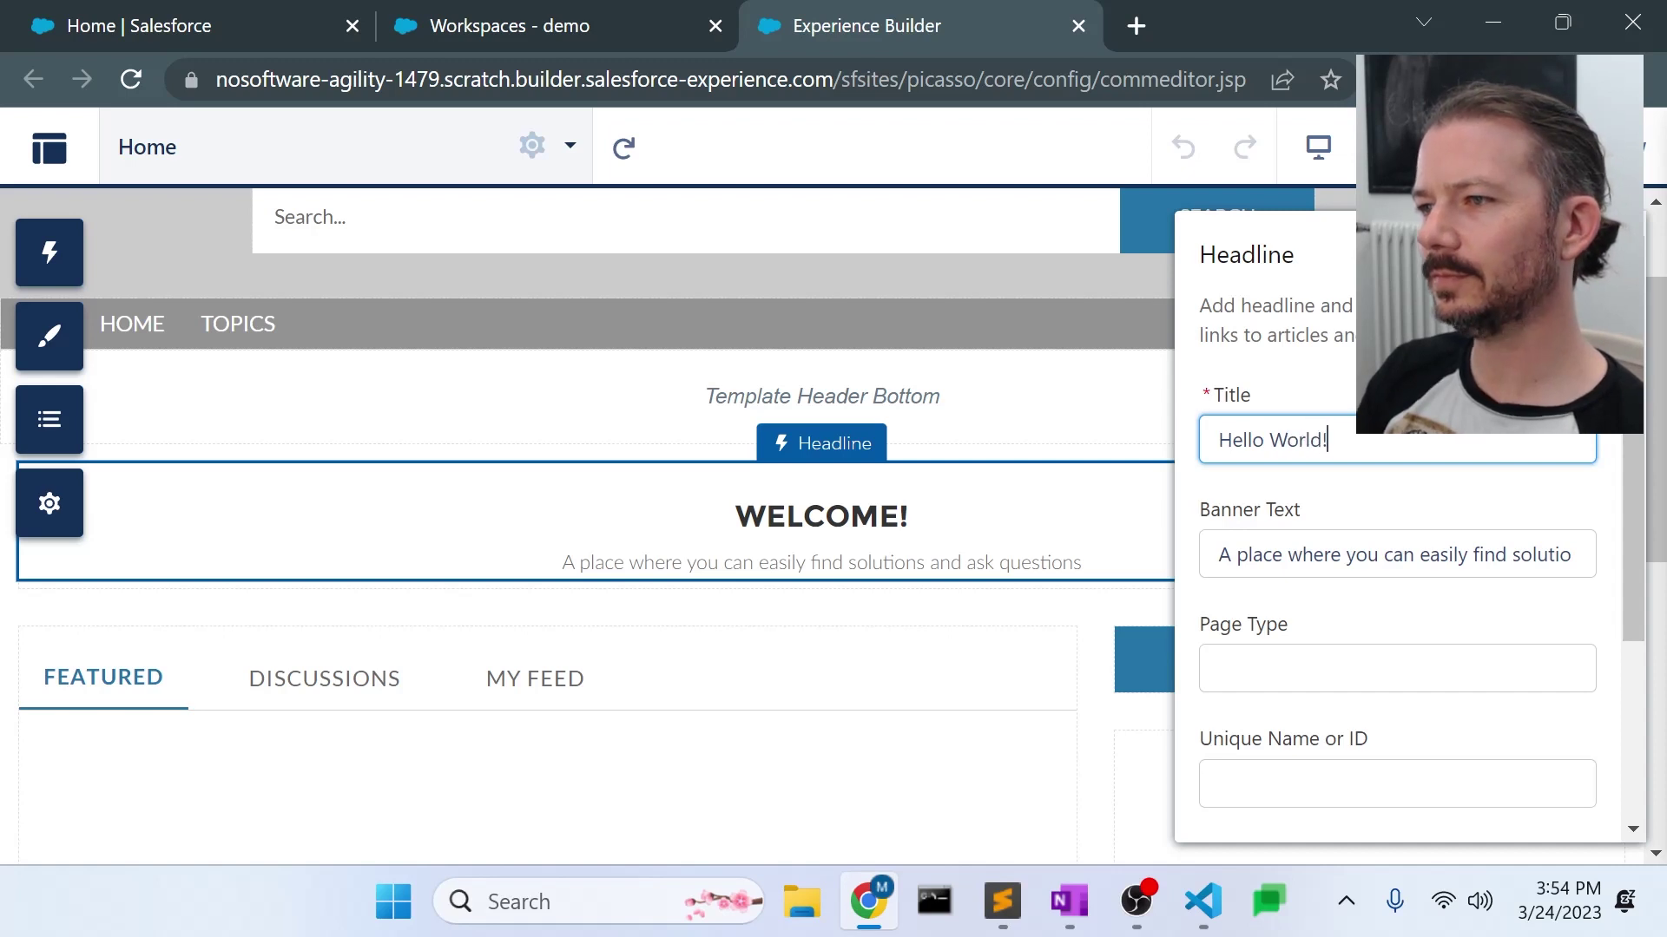
pyautogui.write('orld!')
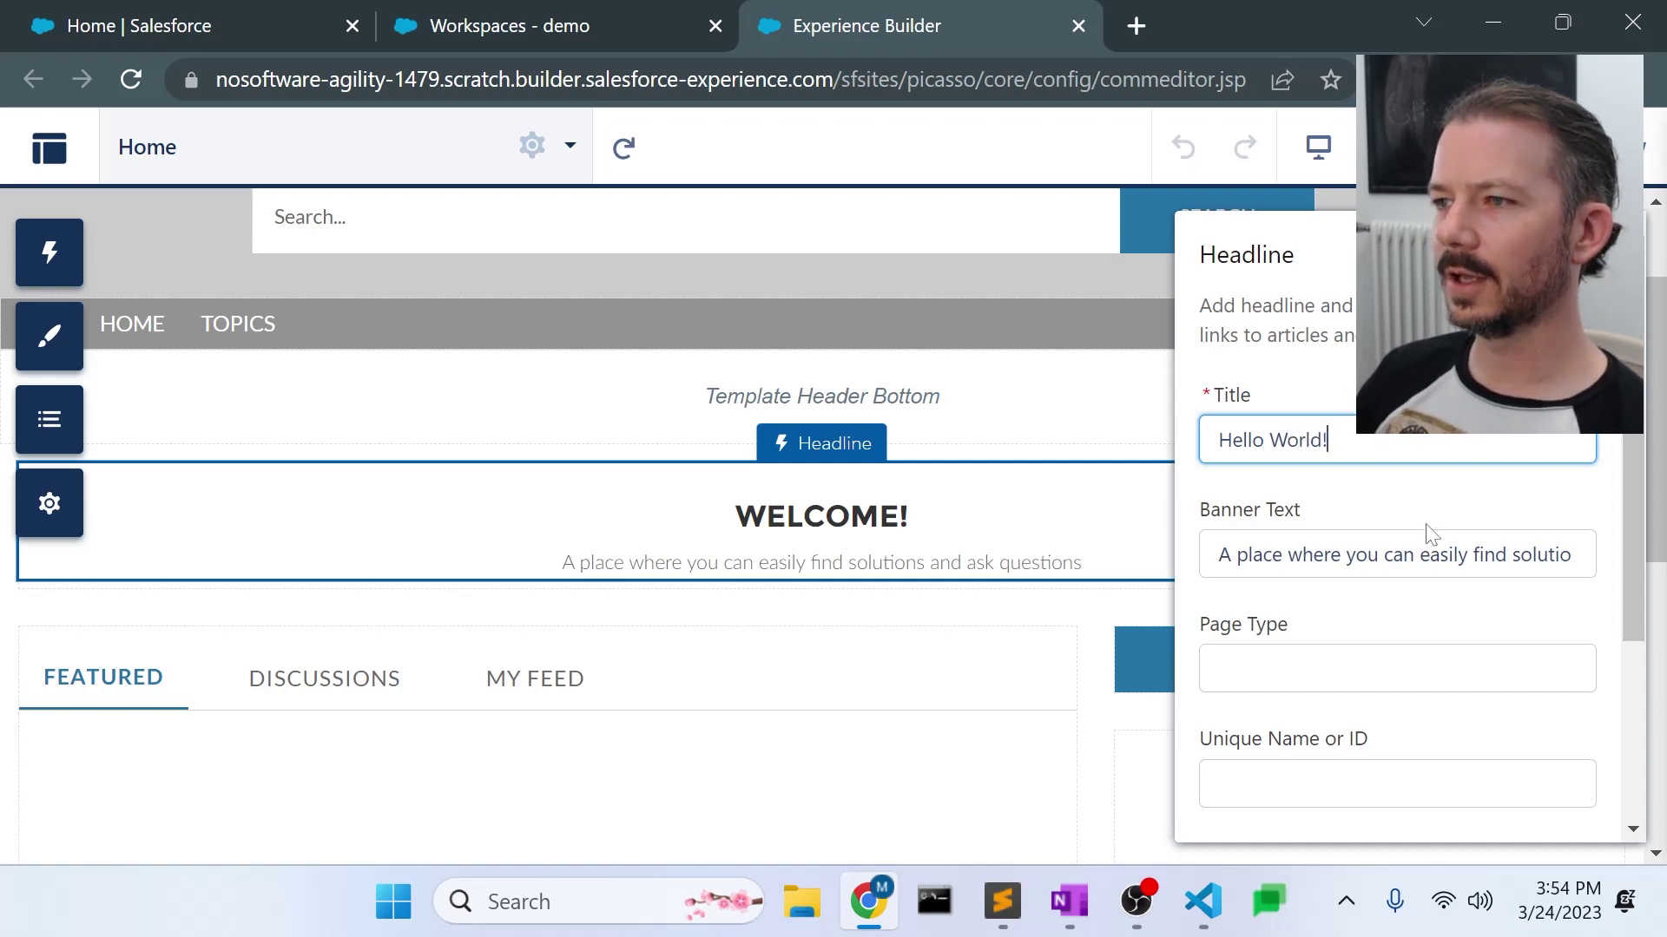
# Step: Set the banner text to 'This is a demo site for demonstrating use with scratch orgs'
pyautogui.doubleClick(1446, 554)
pyautogui.hotkey('ctrl', 'a')
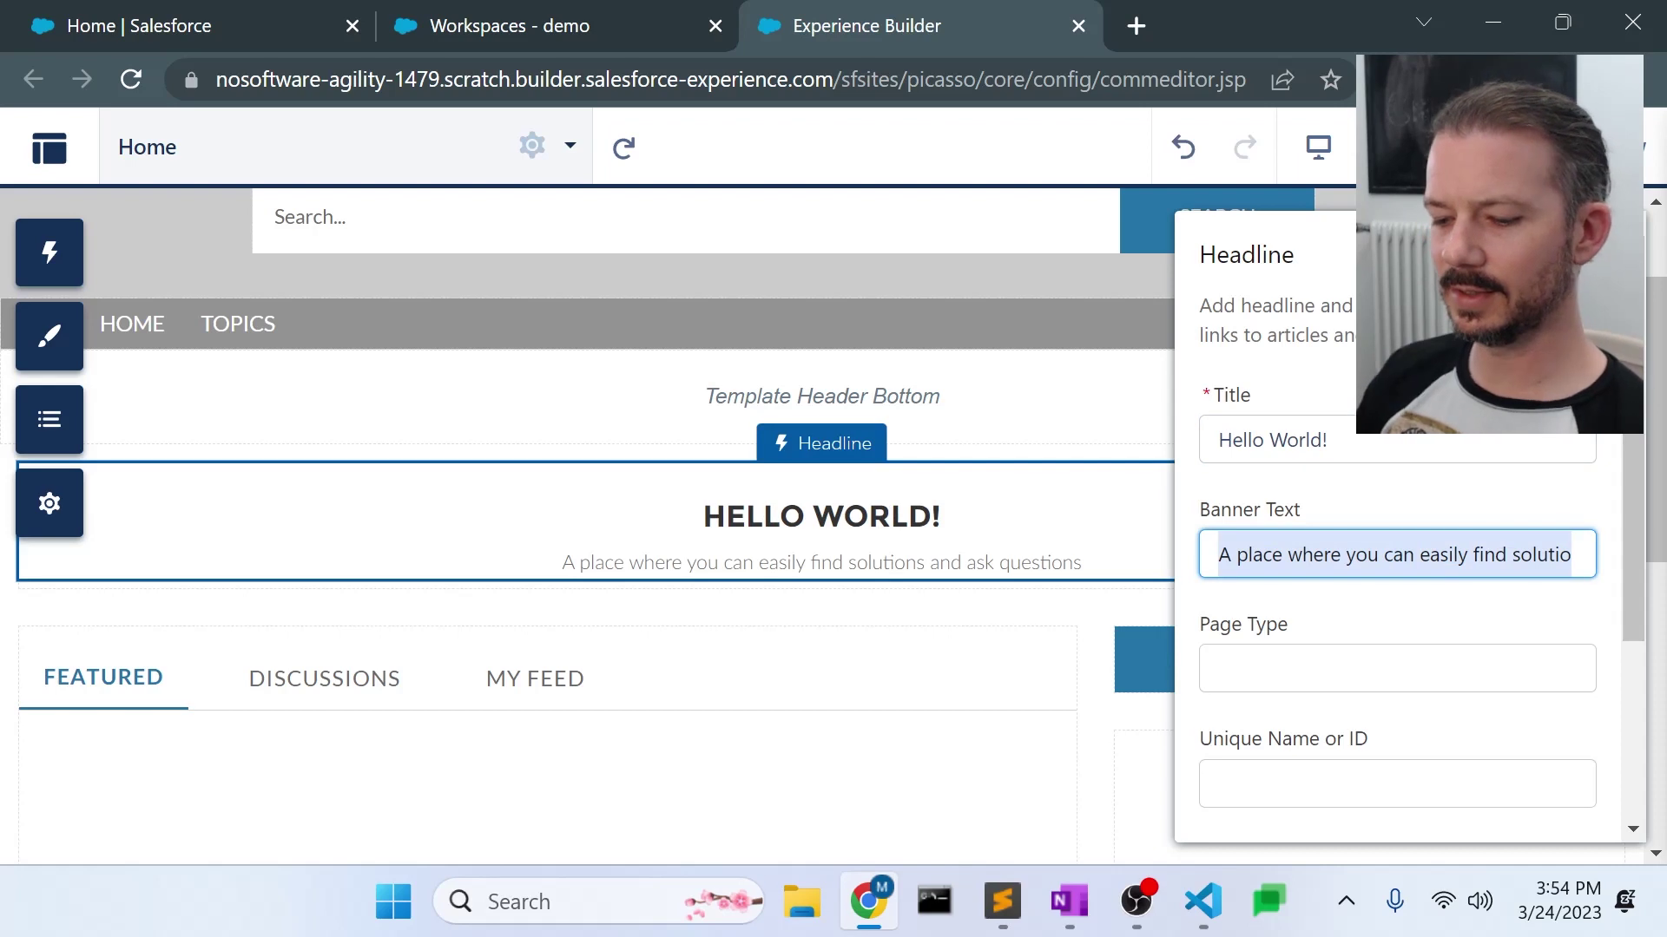
pyautogui.write('This is a demo ')
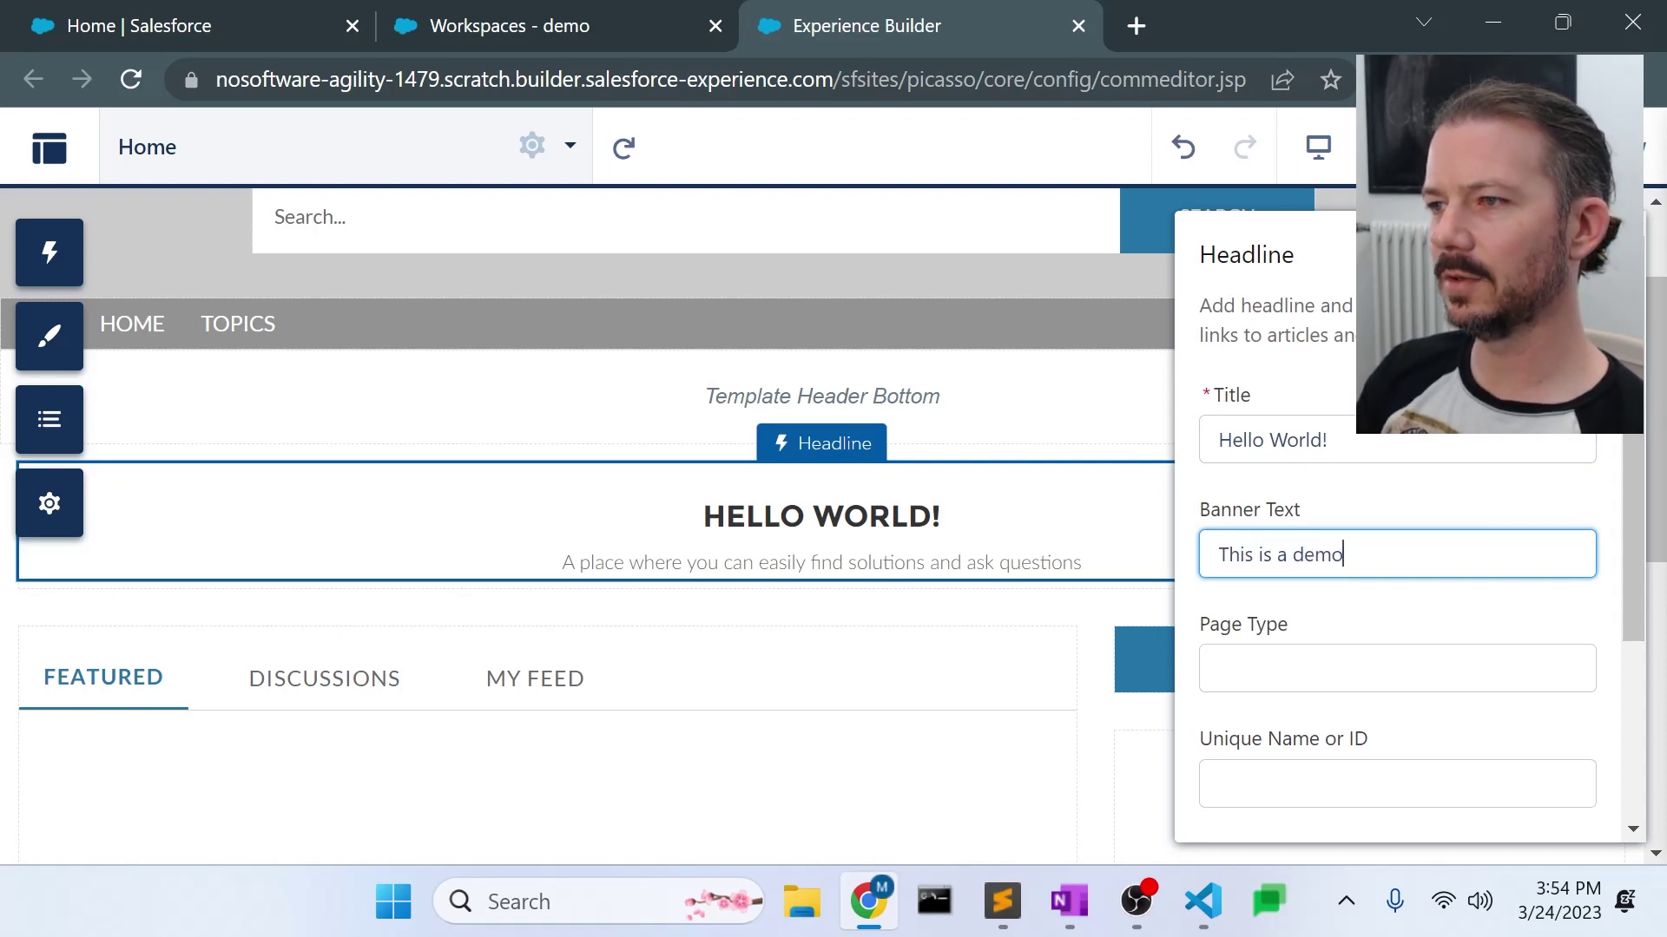
pyautogui.write('site for')
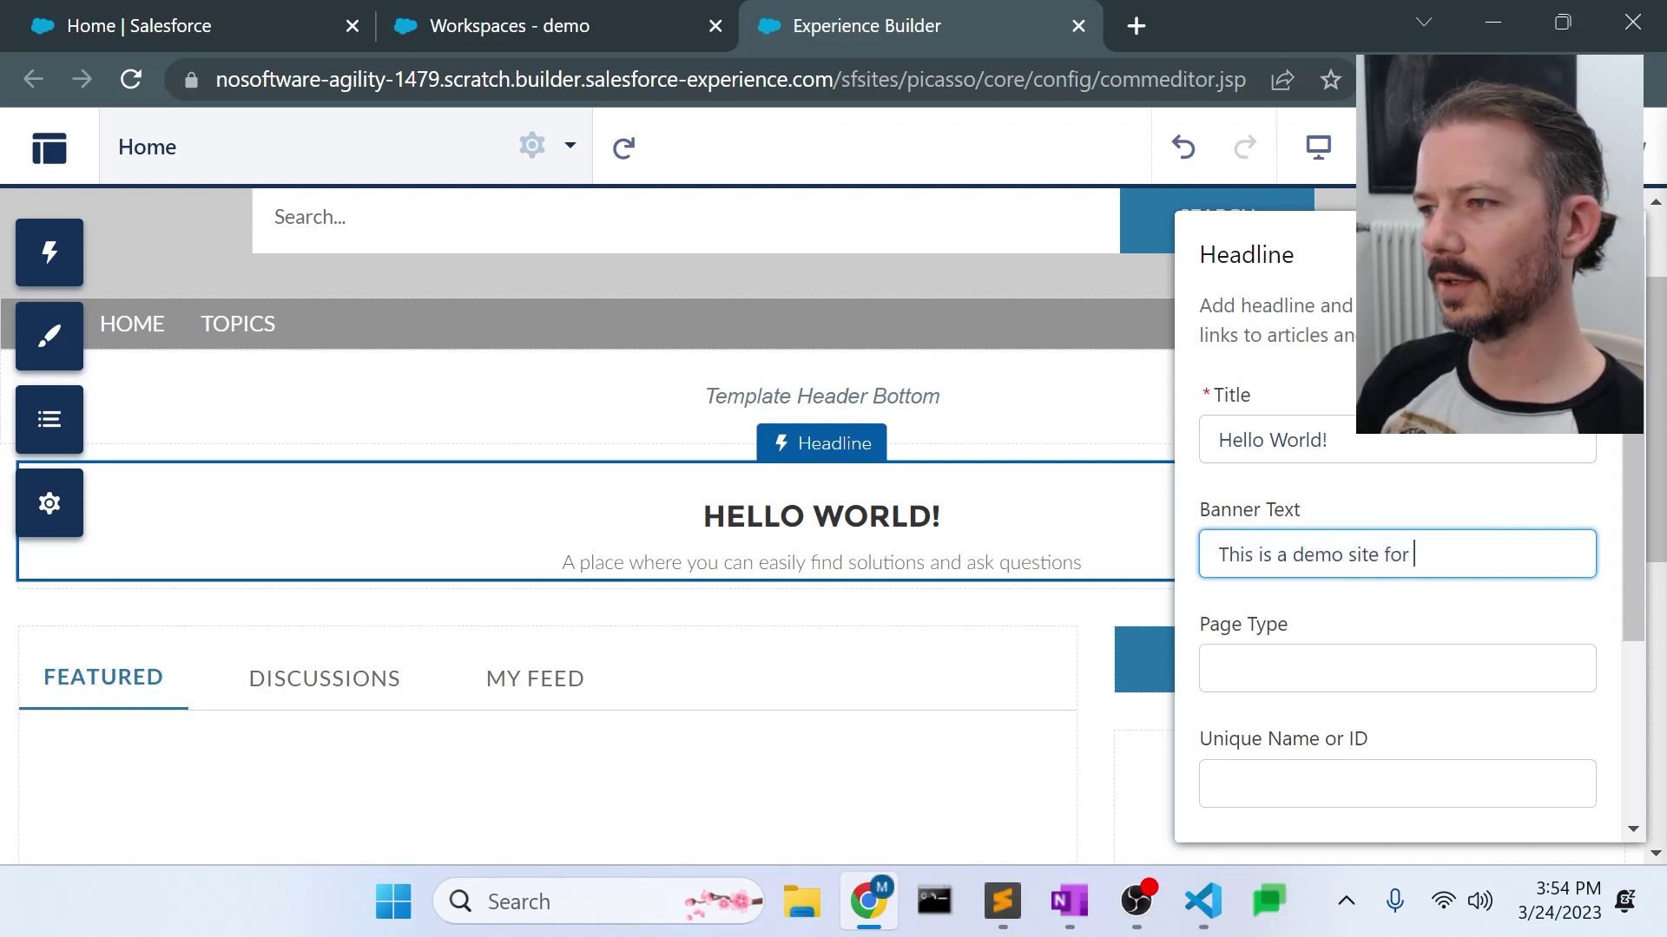
pyautogui.write(' demonstra')
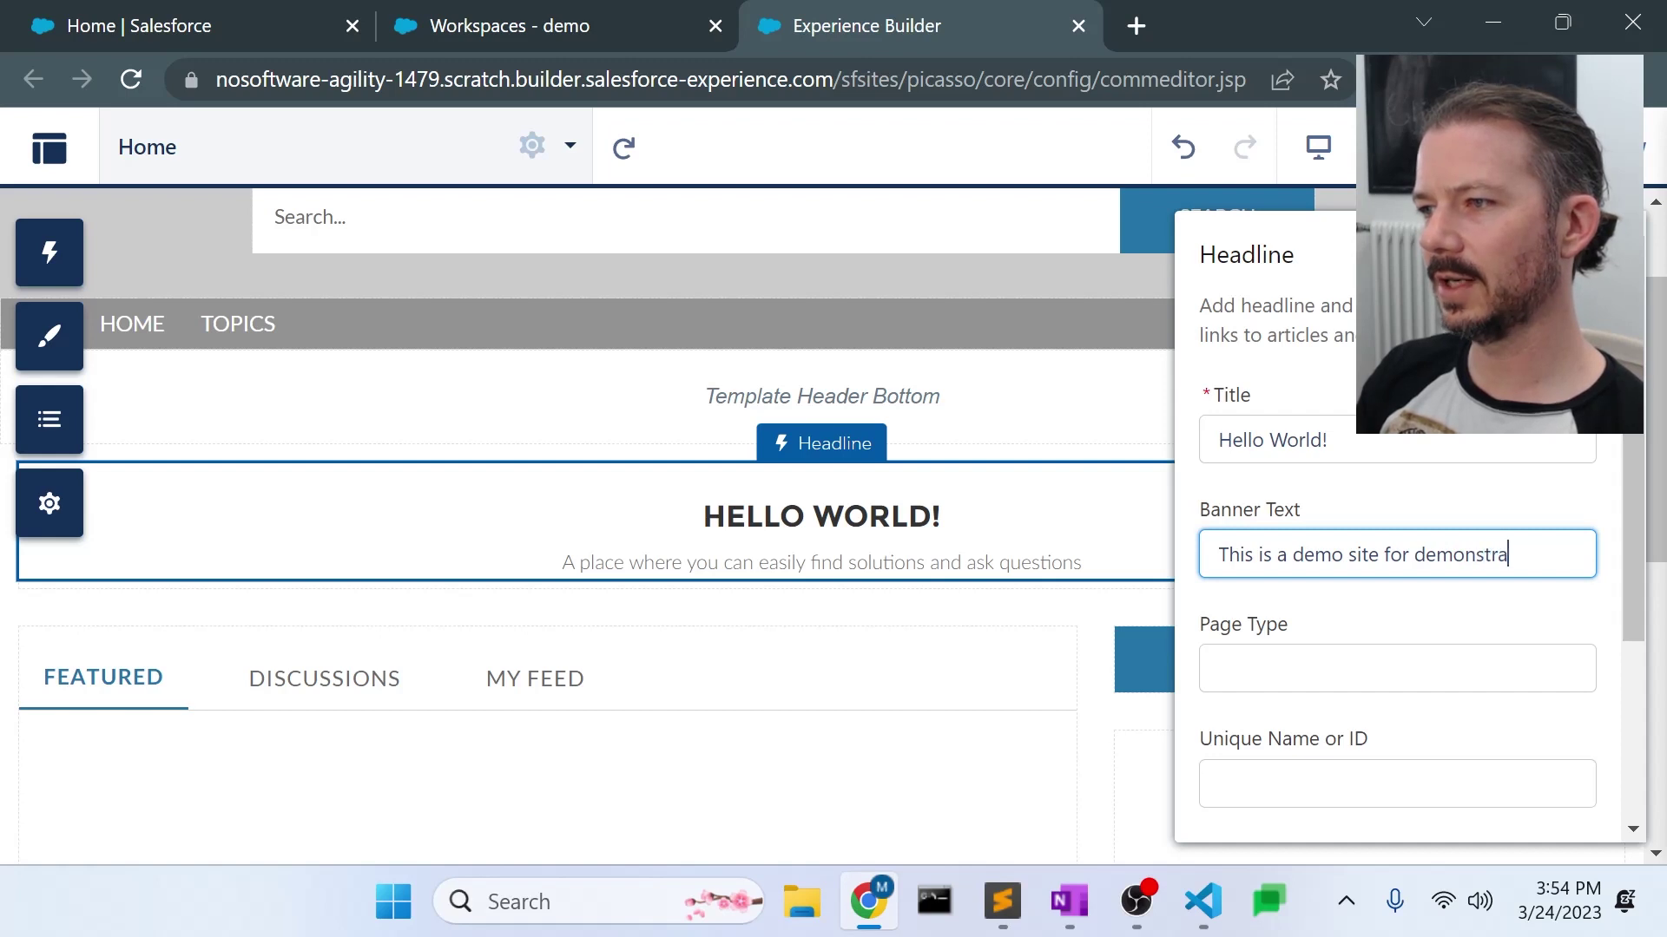
pyautogui.write('ting use with sra')
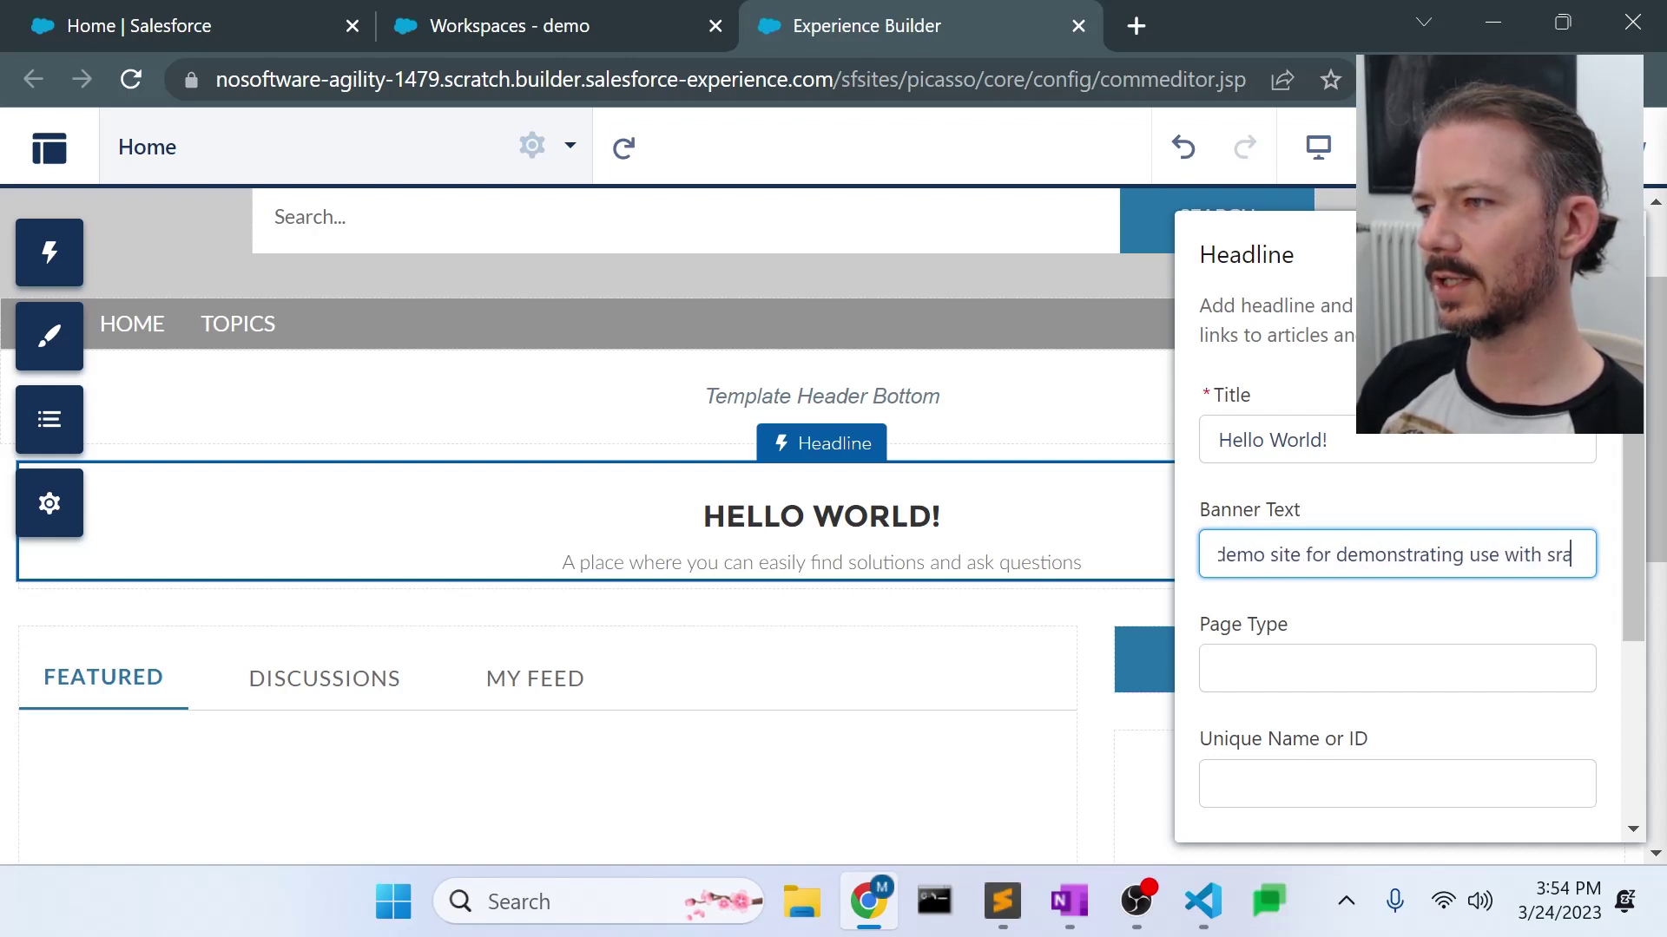
pyautogui.press('BackSpace')
pyautogui.press('BackSpace')
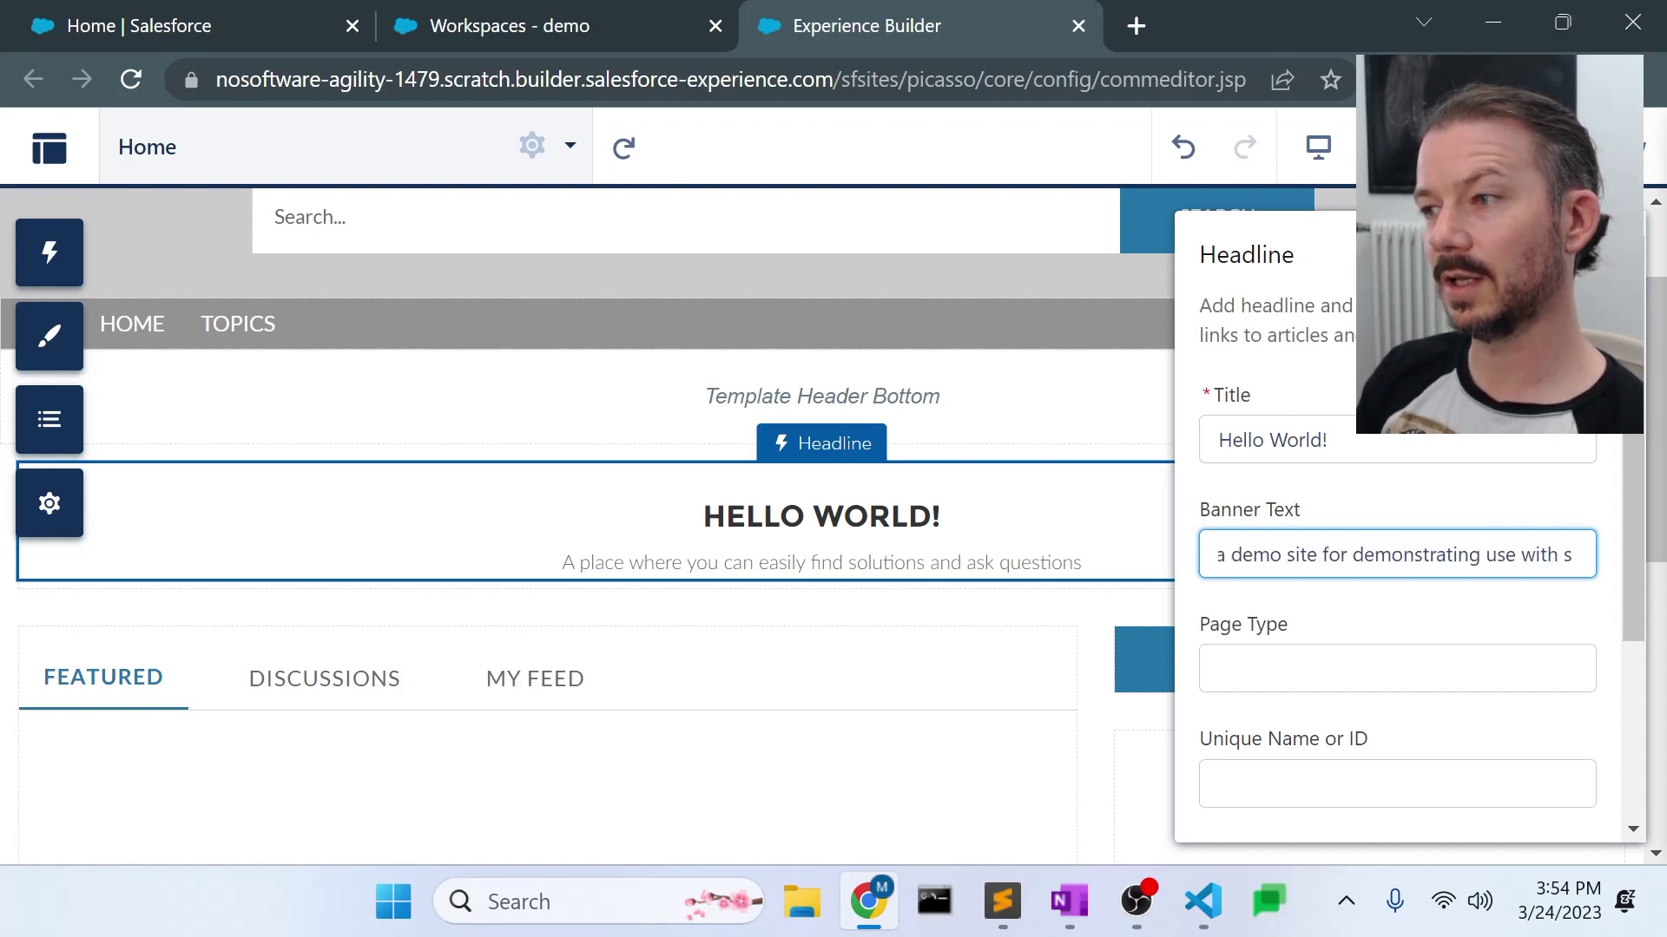
pyautogui.write('cratch orgs')
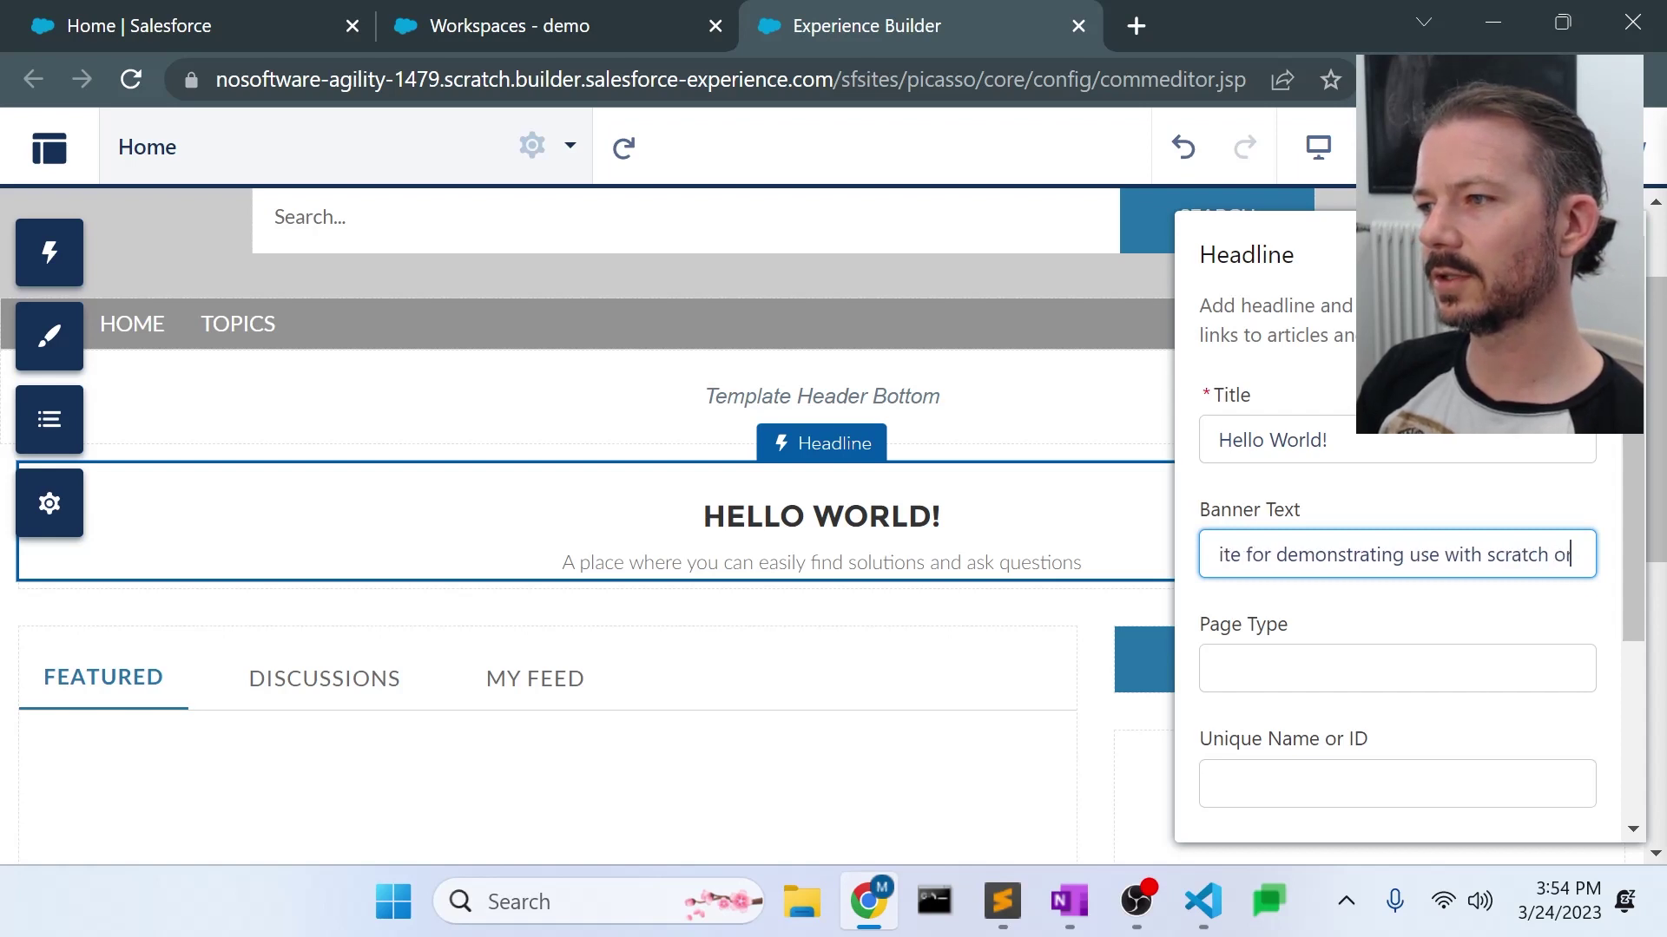
pyautogui.click(1032, 421)
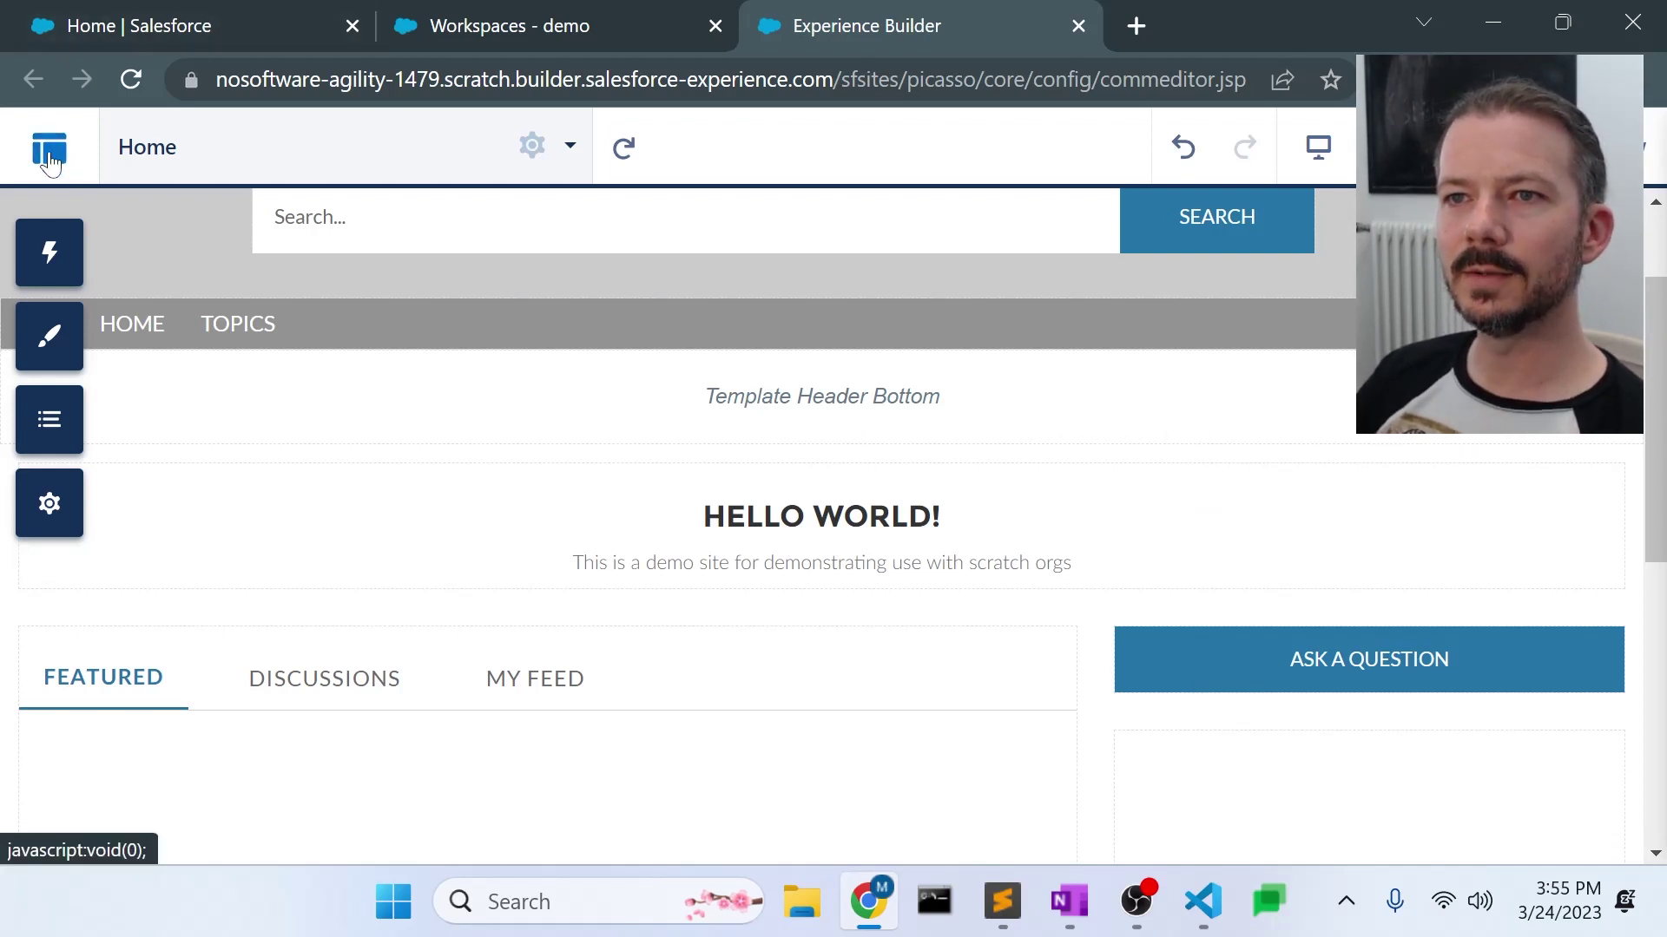
# Step: Go to the demo site's Administration Emails page and review its email templates
pyautogui.click(50, 157)
pyautogui.scroll(-2, 174, 486)
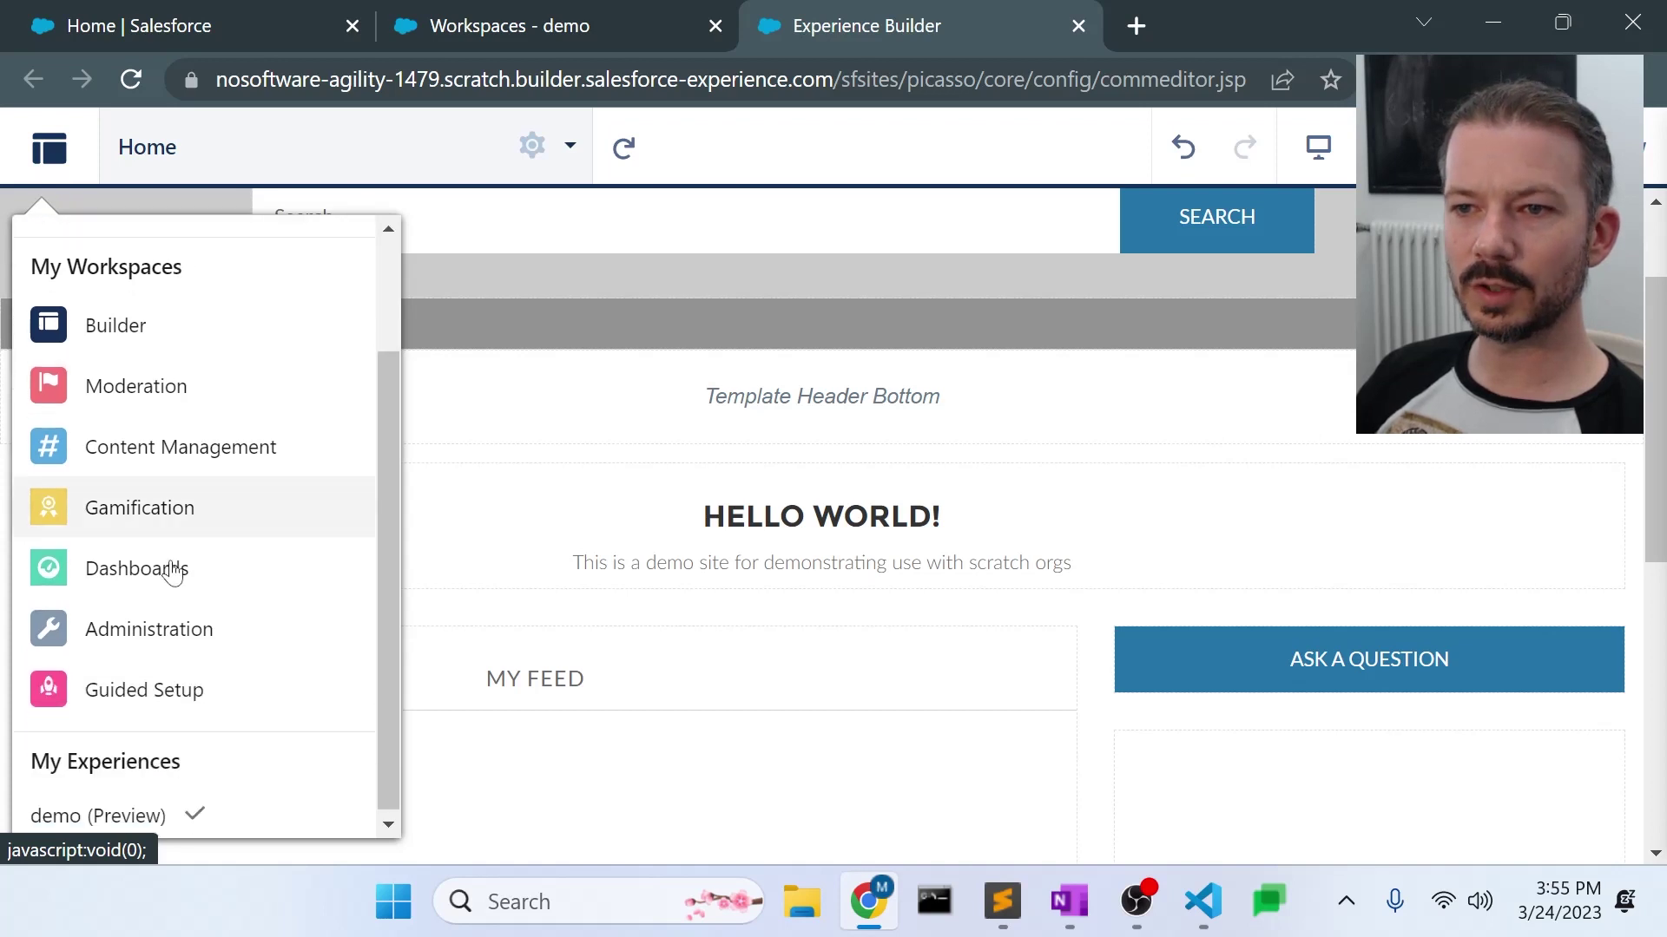
pyautogui.click(164, 651)
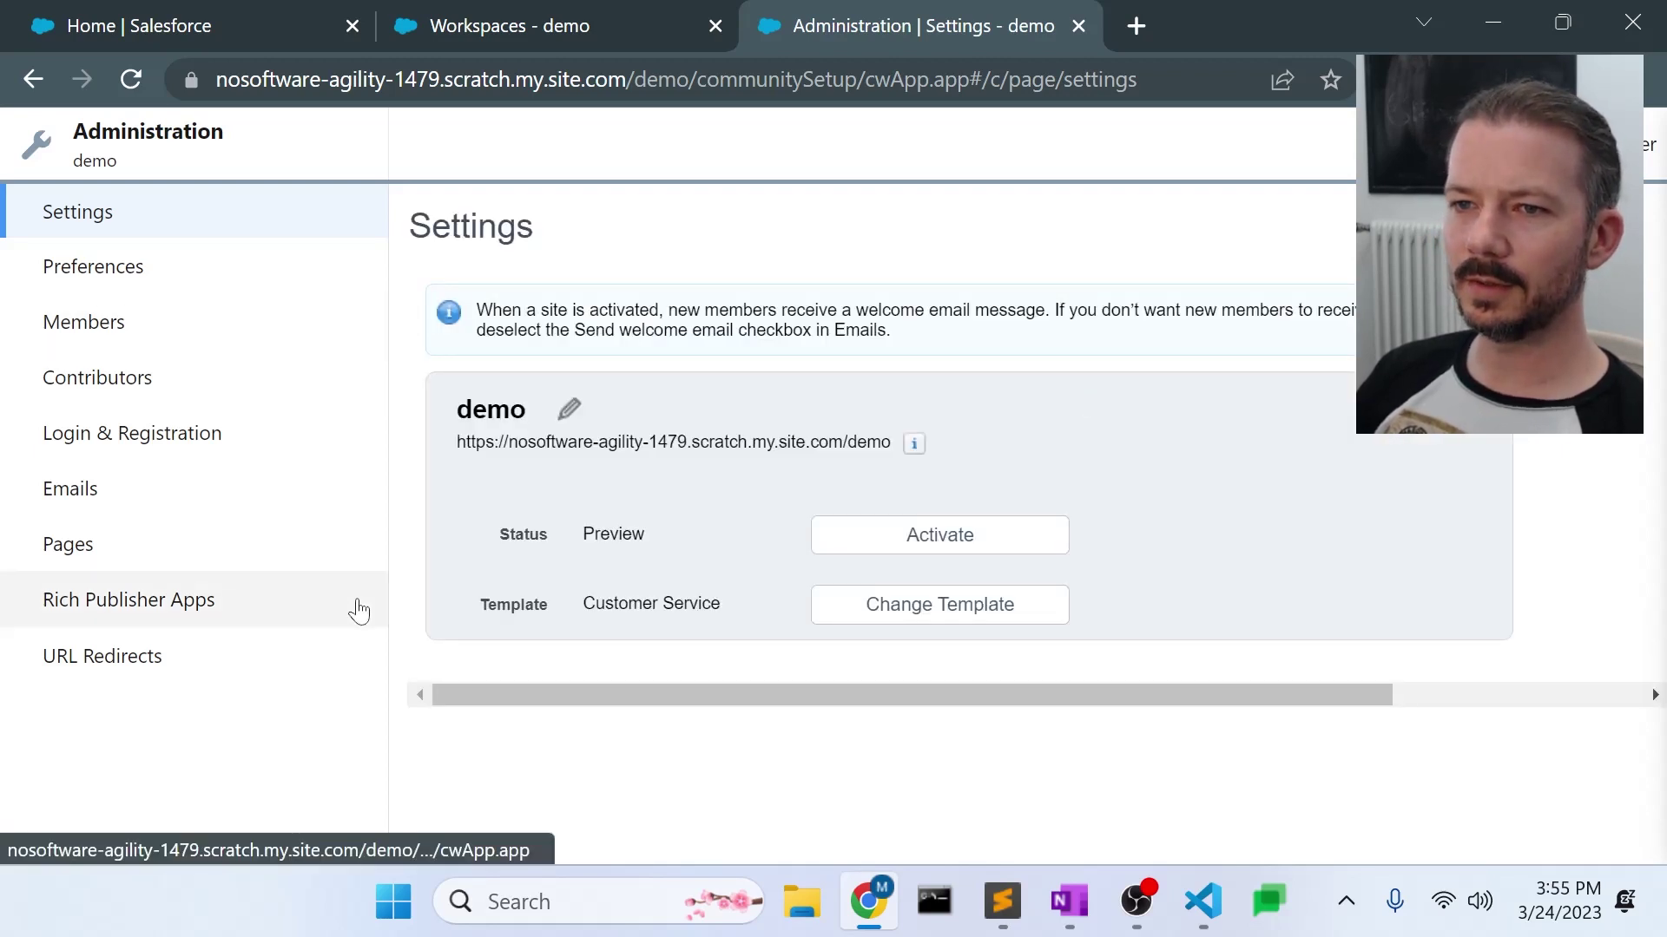
pyautogui.click(98, 494)
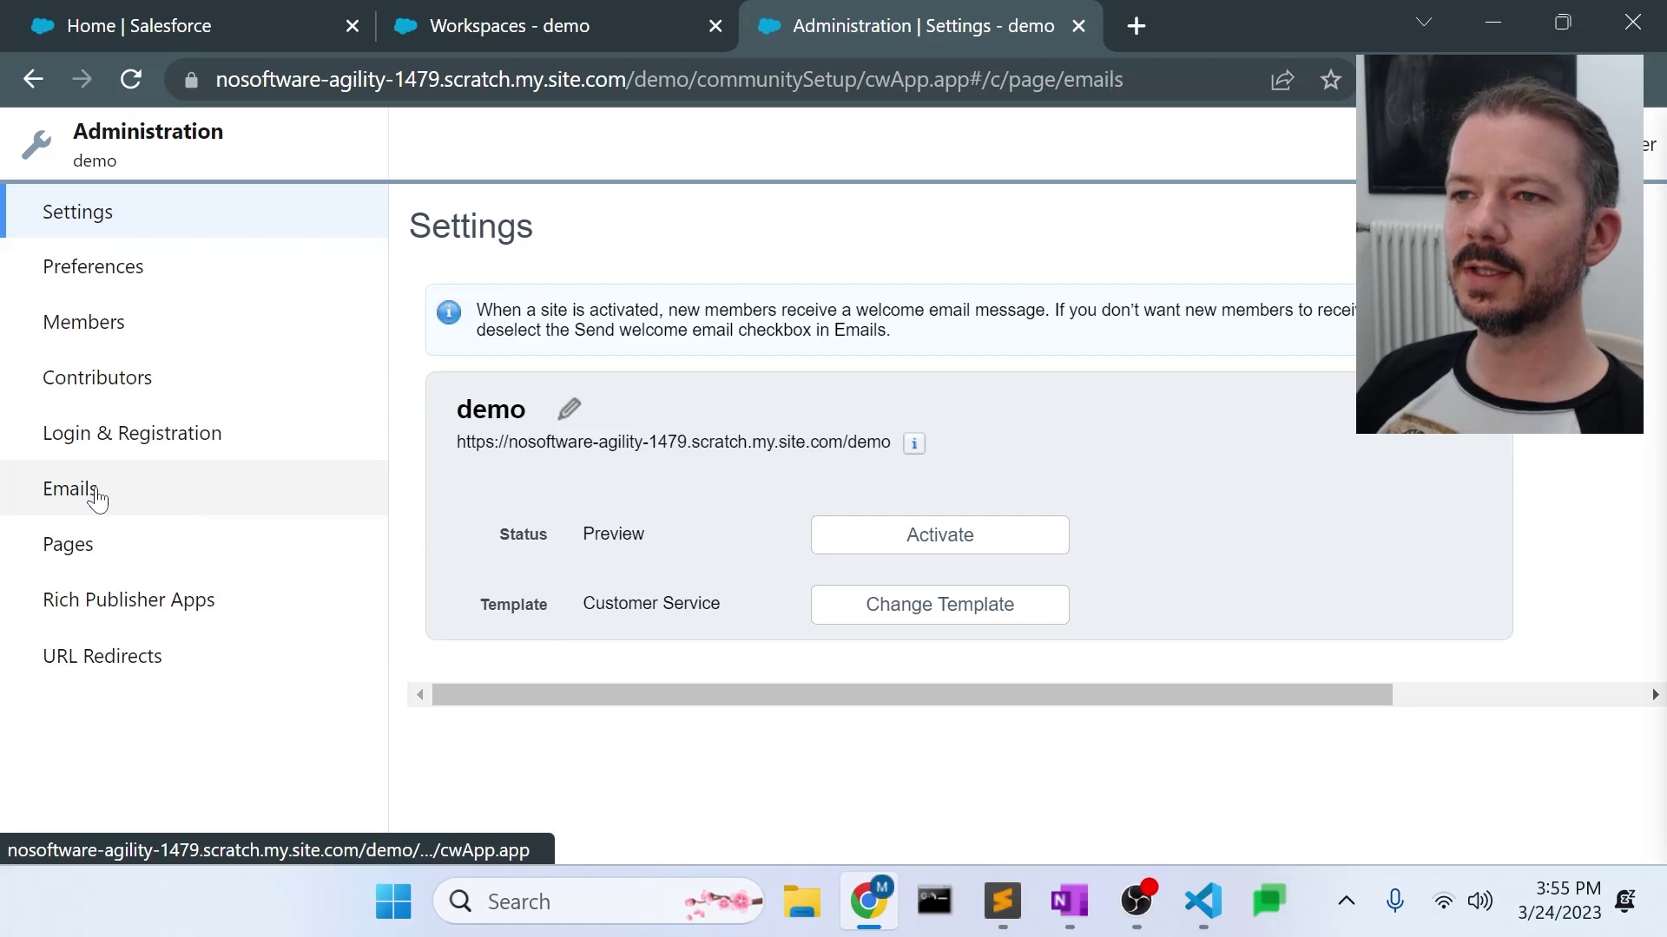
pyautogui.scroll(-5, 1190, 469)
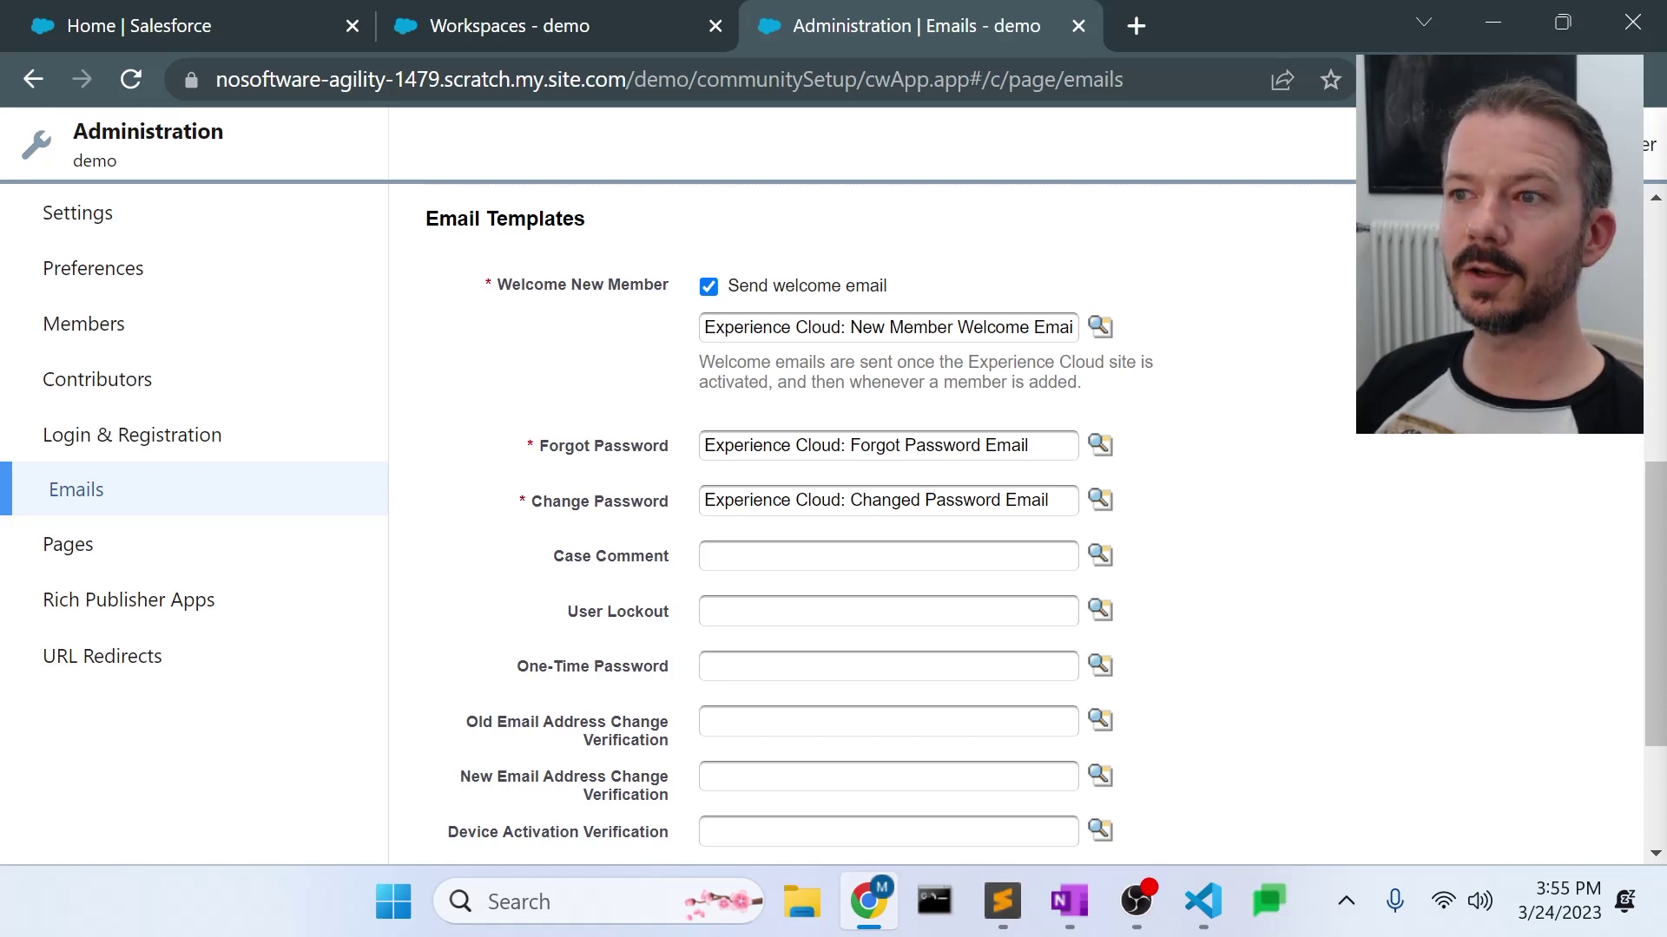
pyautogui.press('Tab')
pyautogui.press('Tab')
pyautogui.press('Tab')
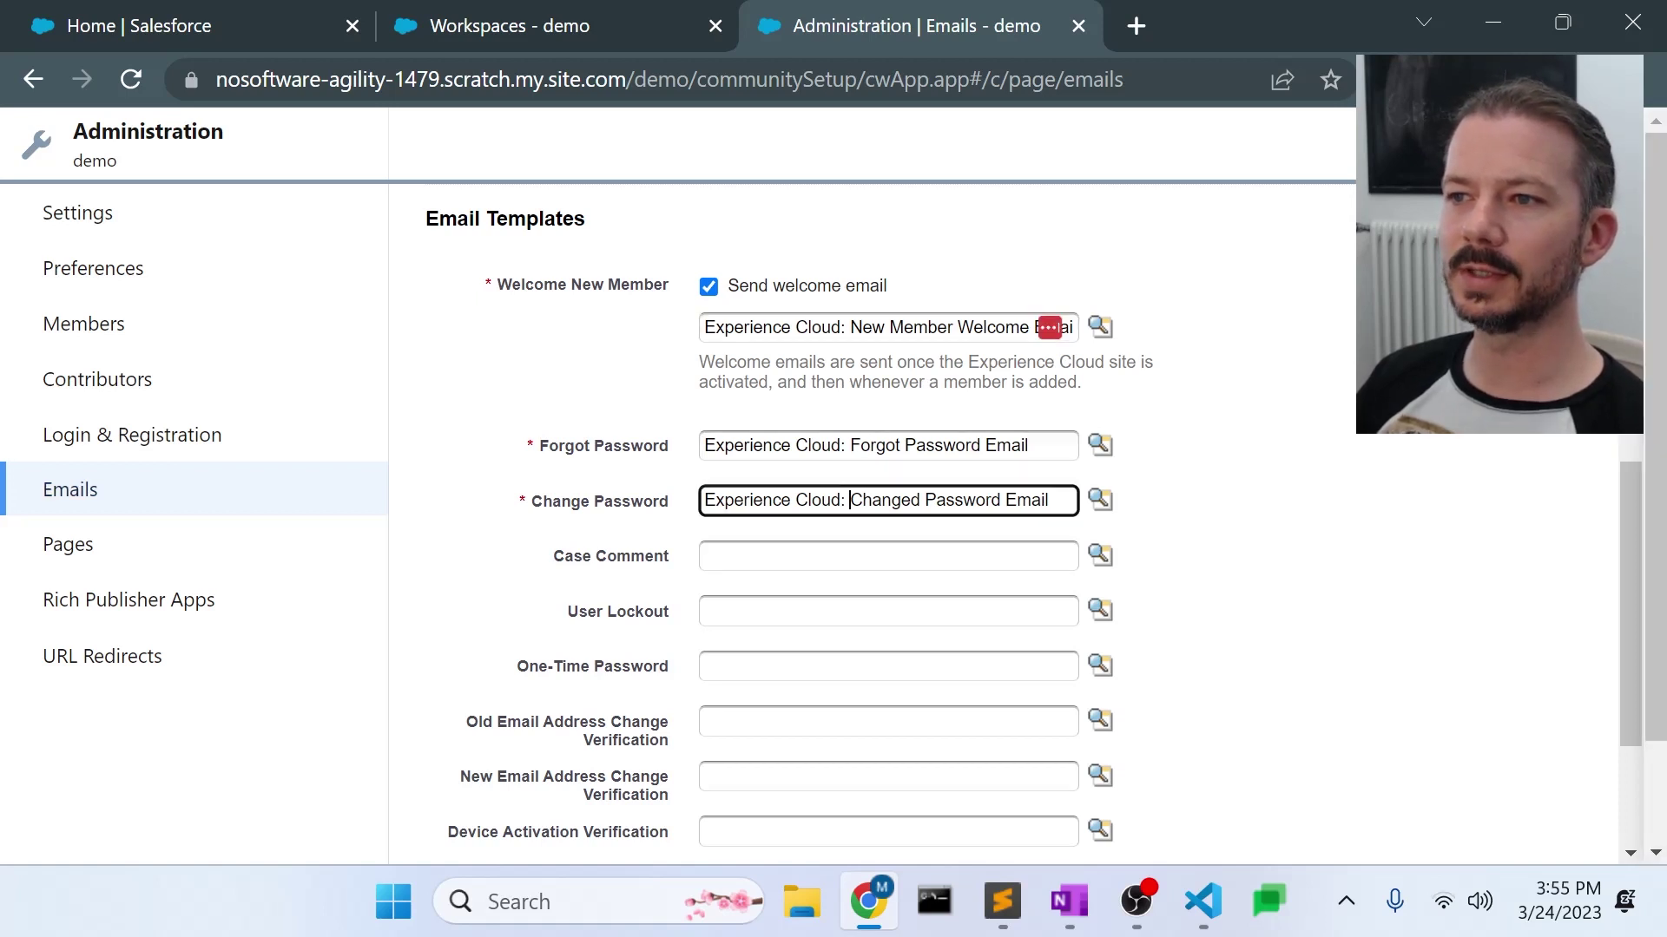
pyautogui.press('Tab')
pyautogui.press('Tab')
pyautogui.scroll(-3, 1243, 432)
pyautogui.scroll(-1, 1247, 431)
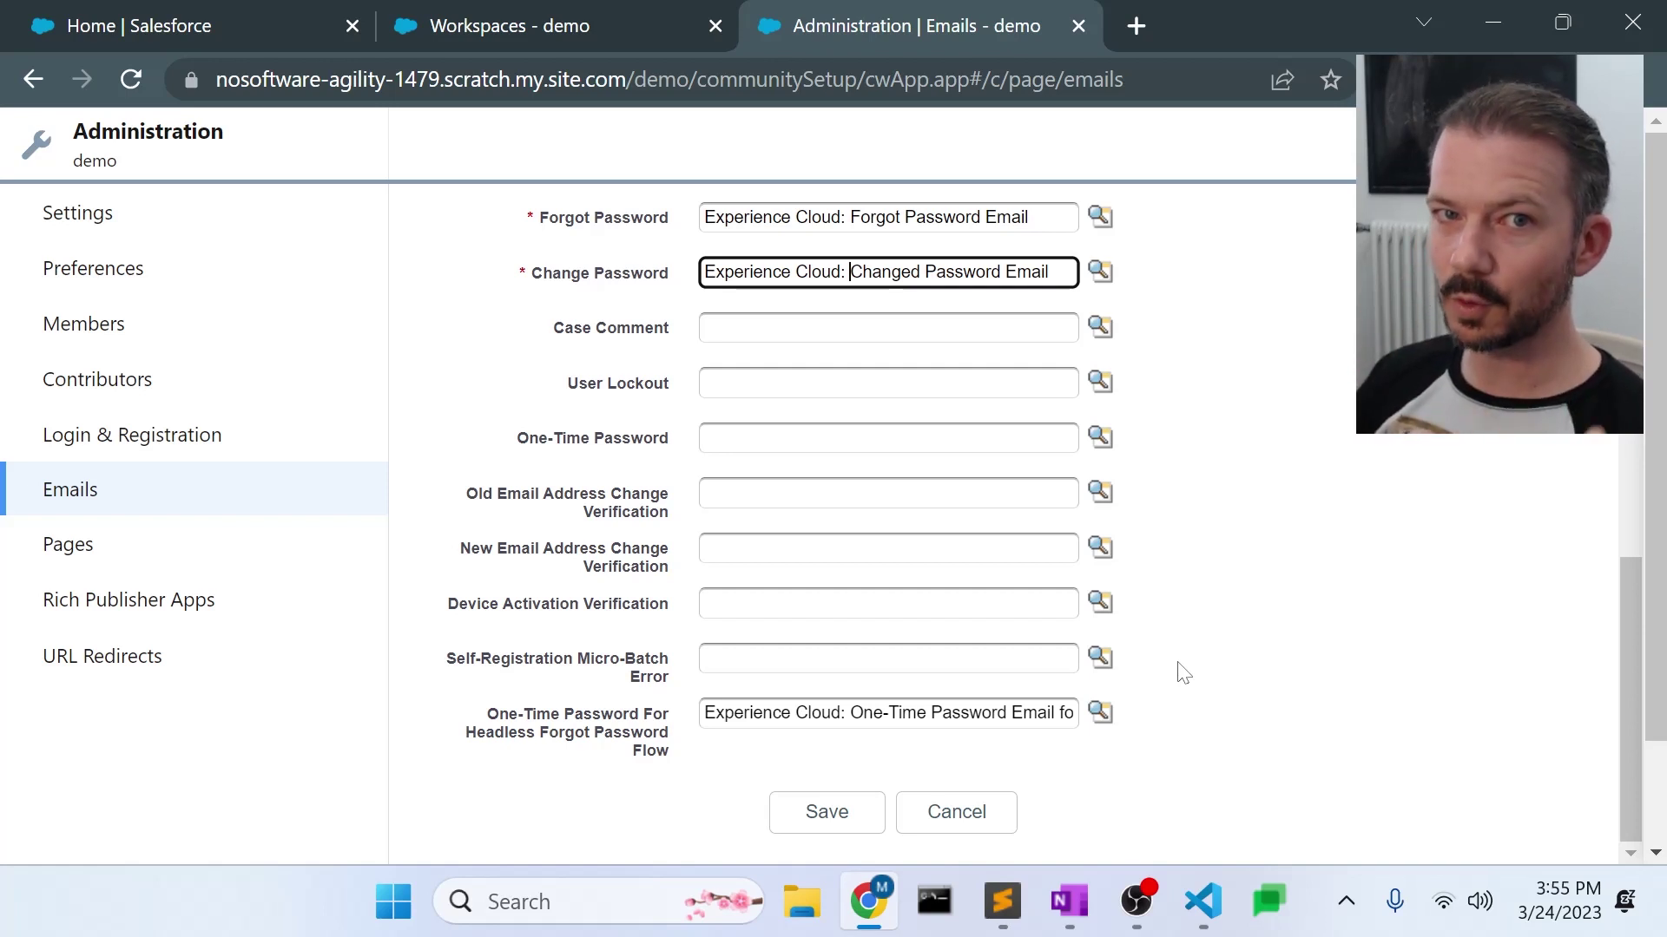
pyautogui.scroll(3, 1177, 696)
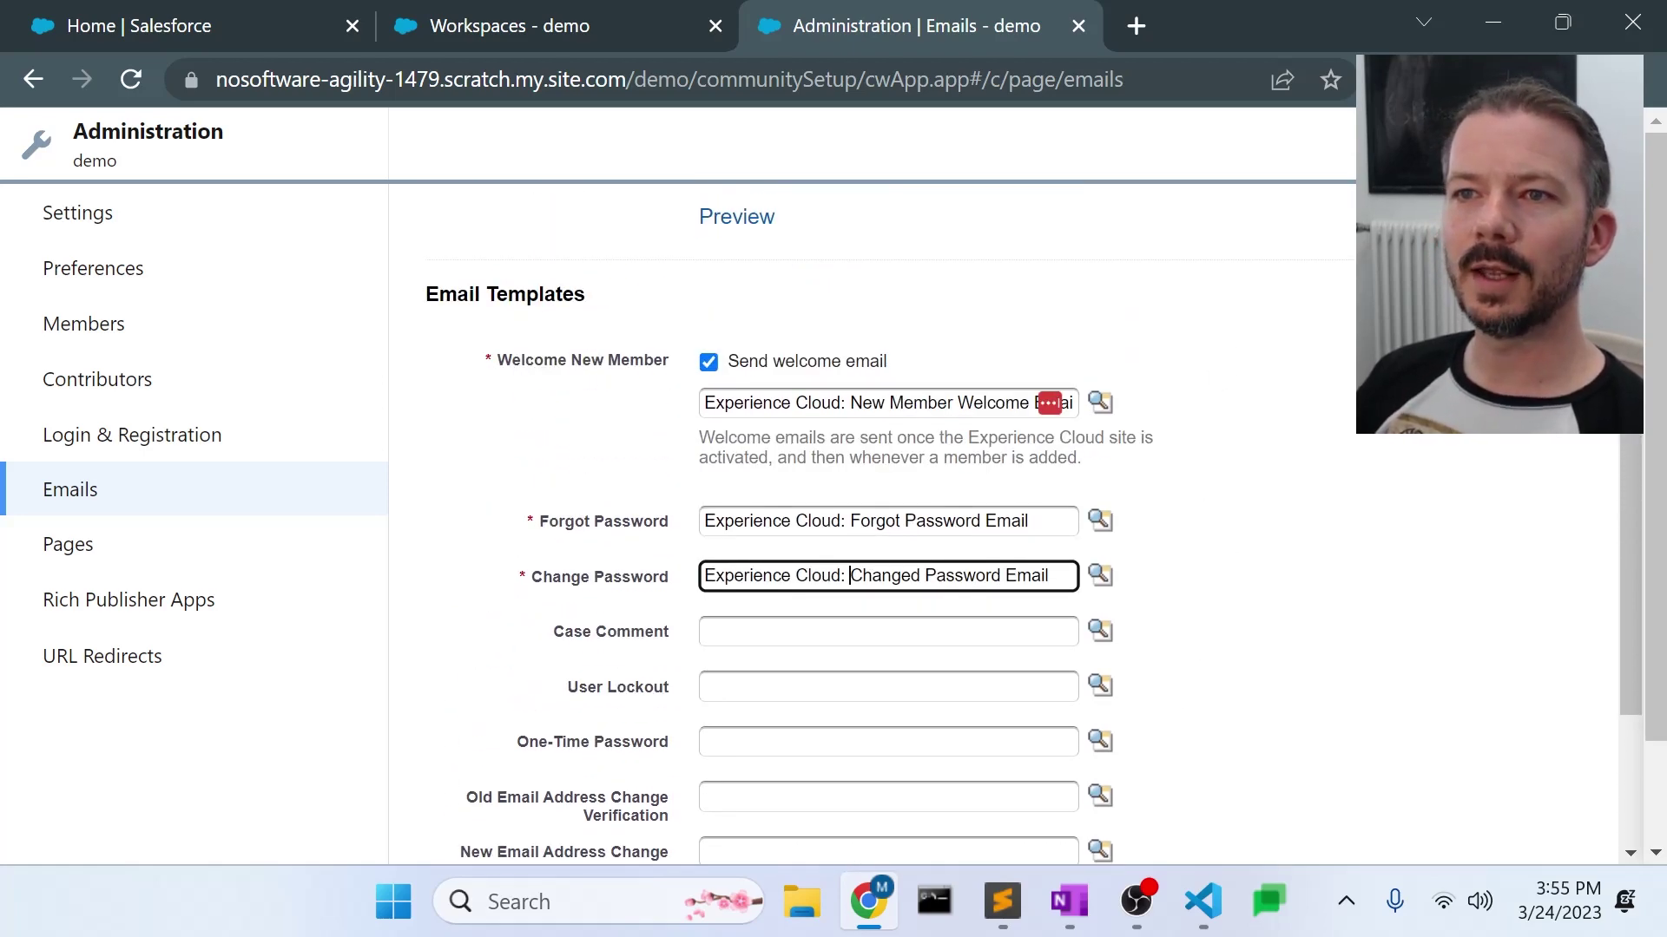
# Step: Return to the Salesforce home page and open Setup in a new tab
pyautogui.click(538, 23)
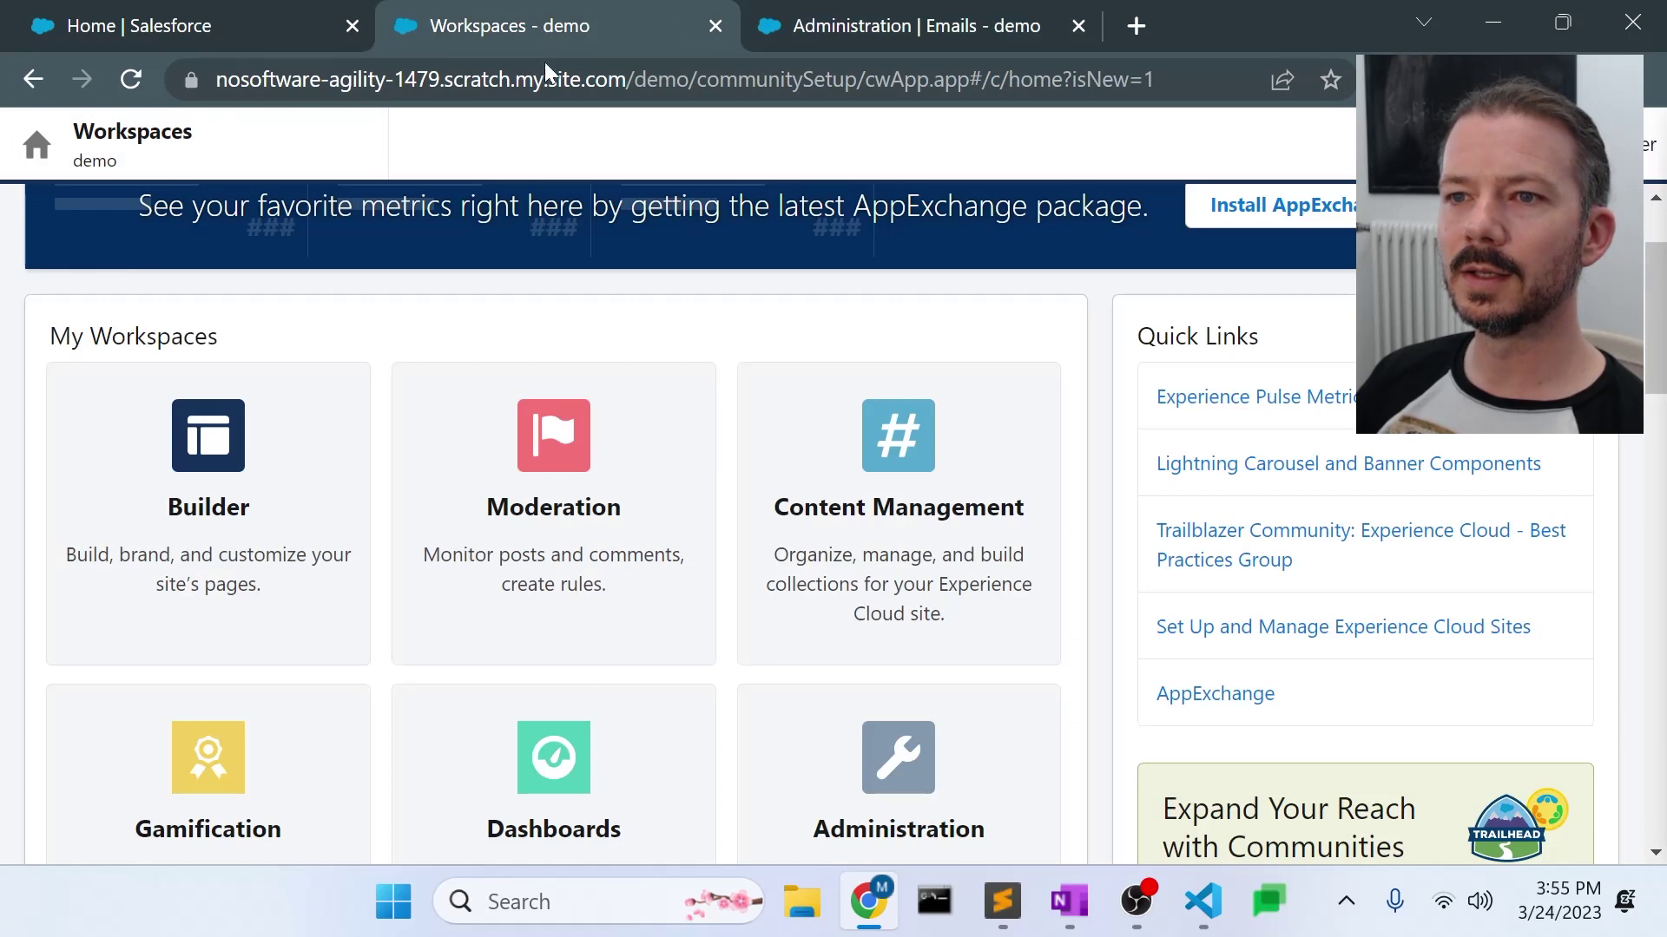
pyautogui.scroll(2, 757, 363)
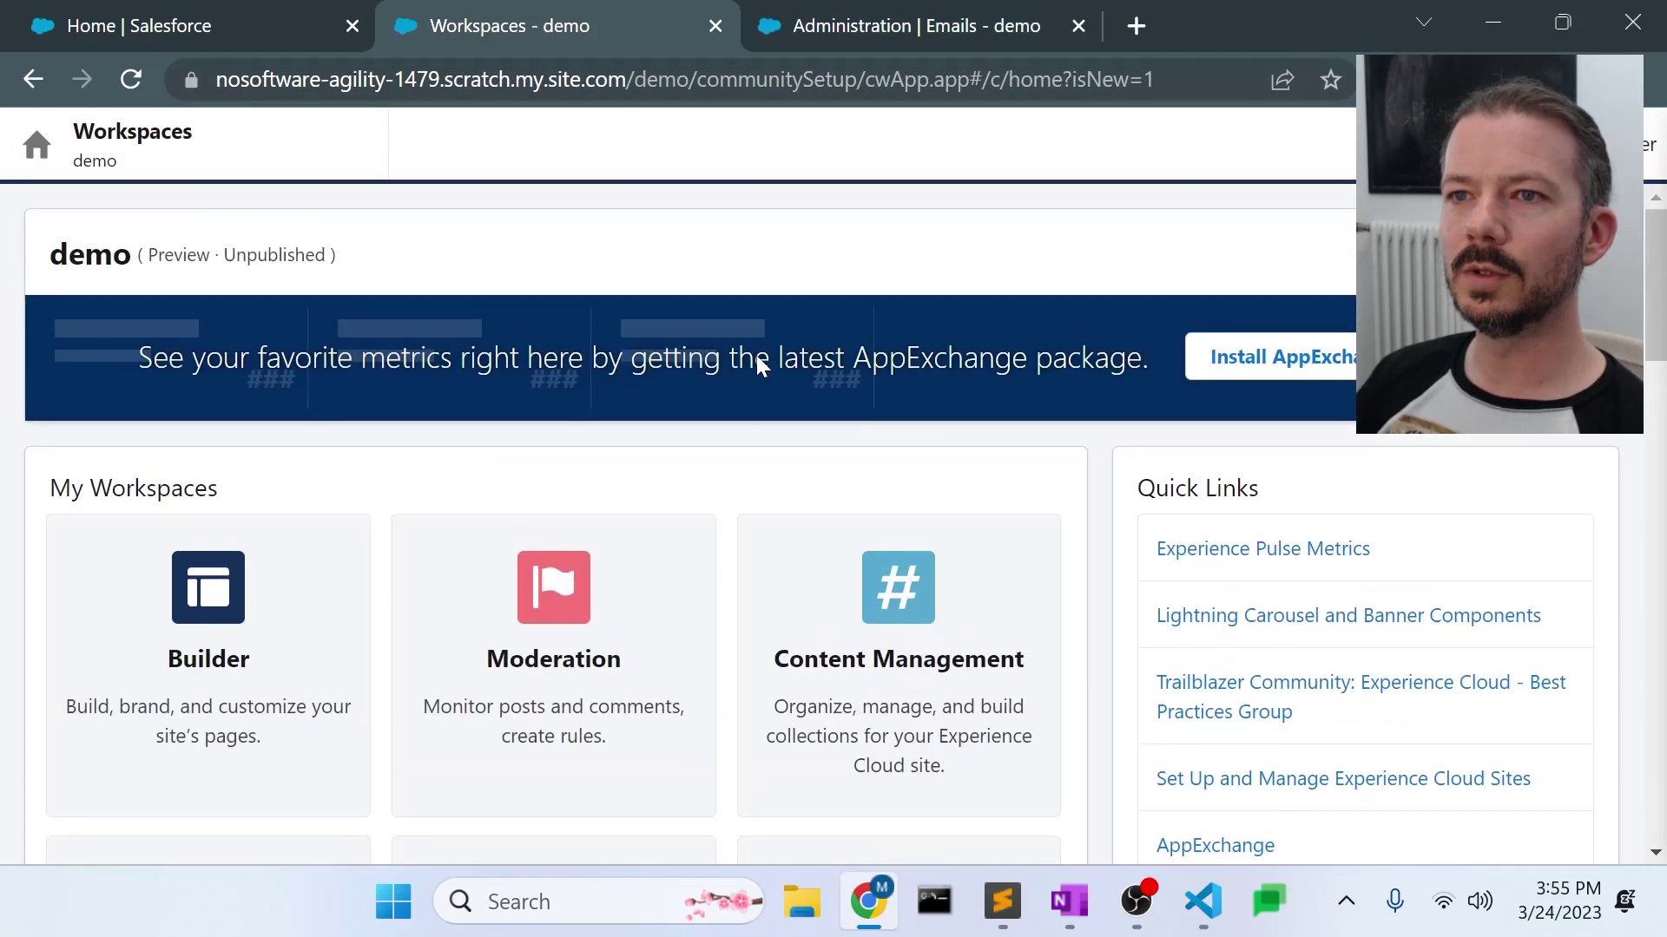
pyautogui.click(110, 23)
pyautogui.click(1389, 148)
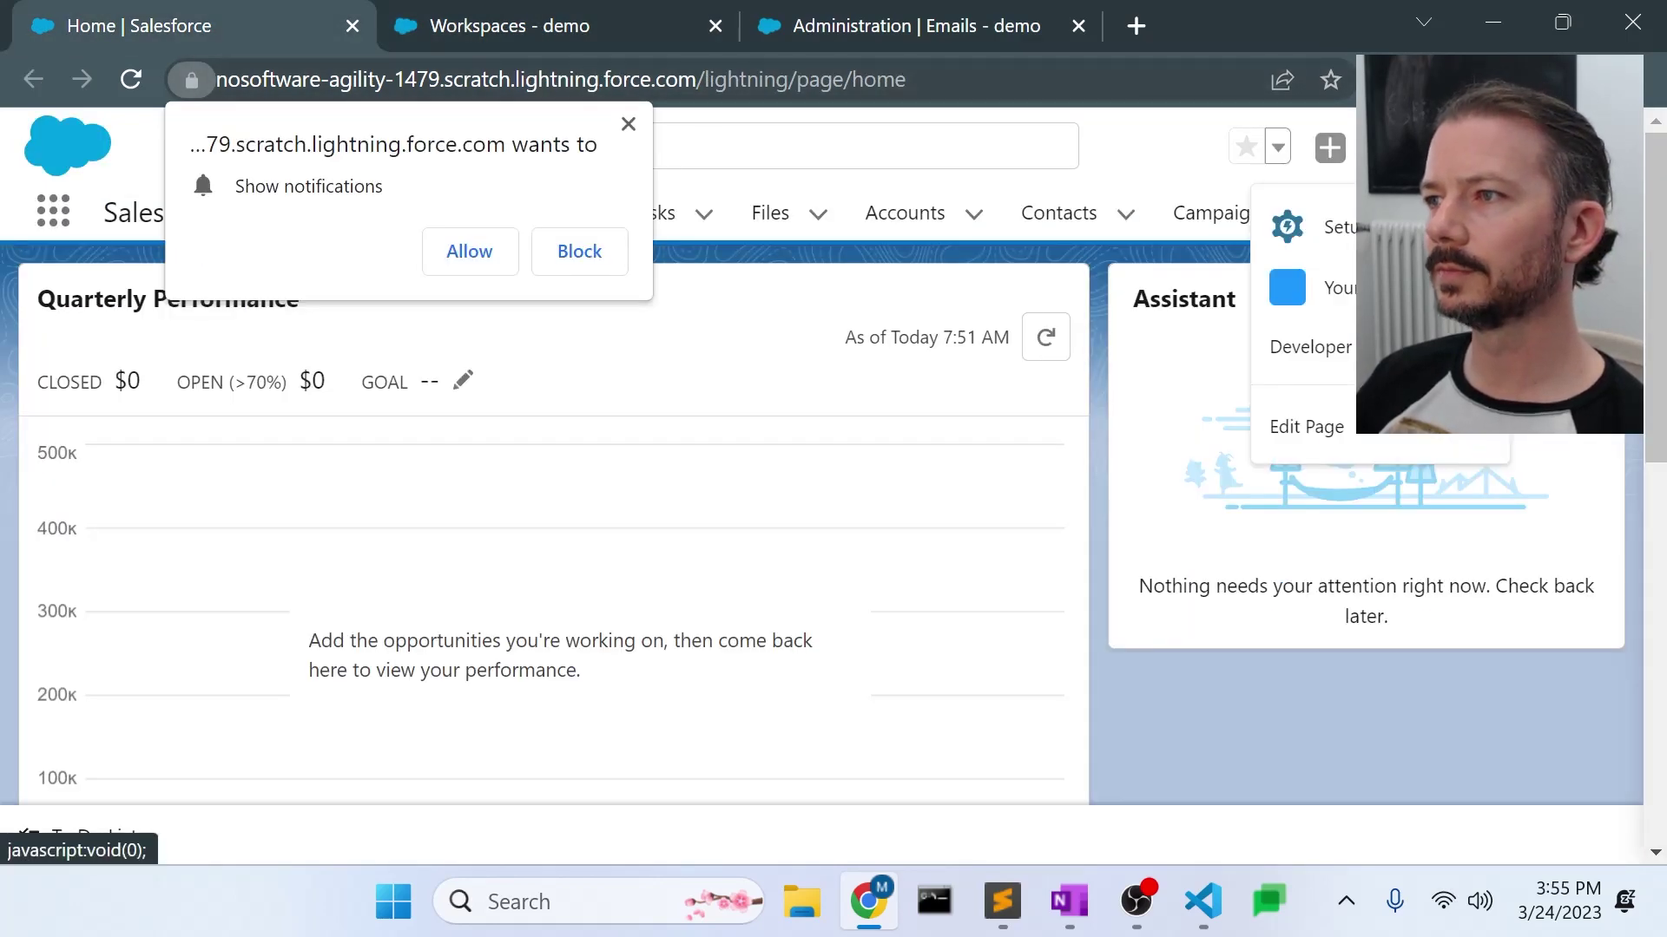
pyautogui.click(1302, 223)
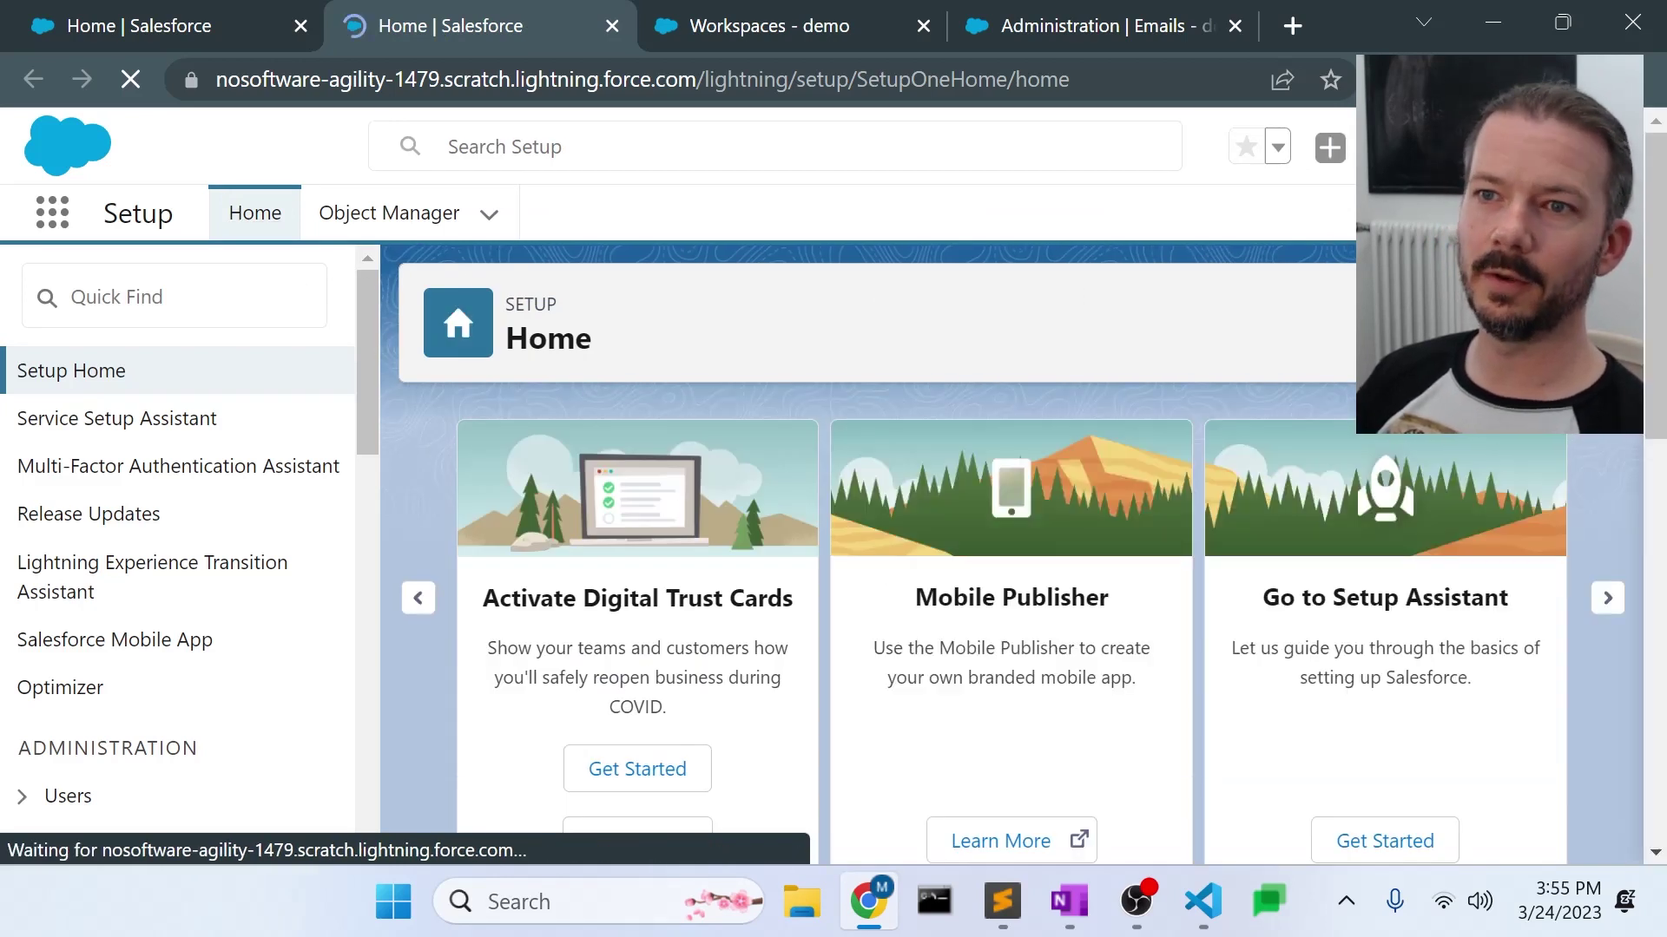
# Step: Find Classic Email Templates via Quick Find and view the Changed Password Email template
pyautogui.click(74, 297)
pyautogui.write('classic')
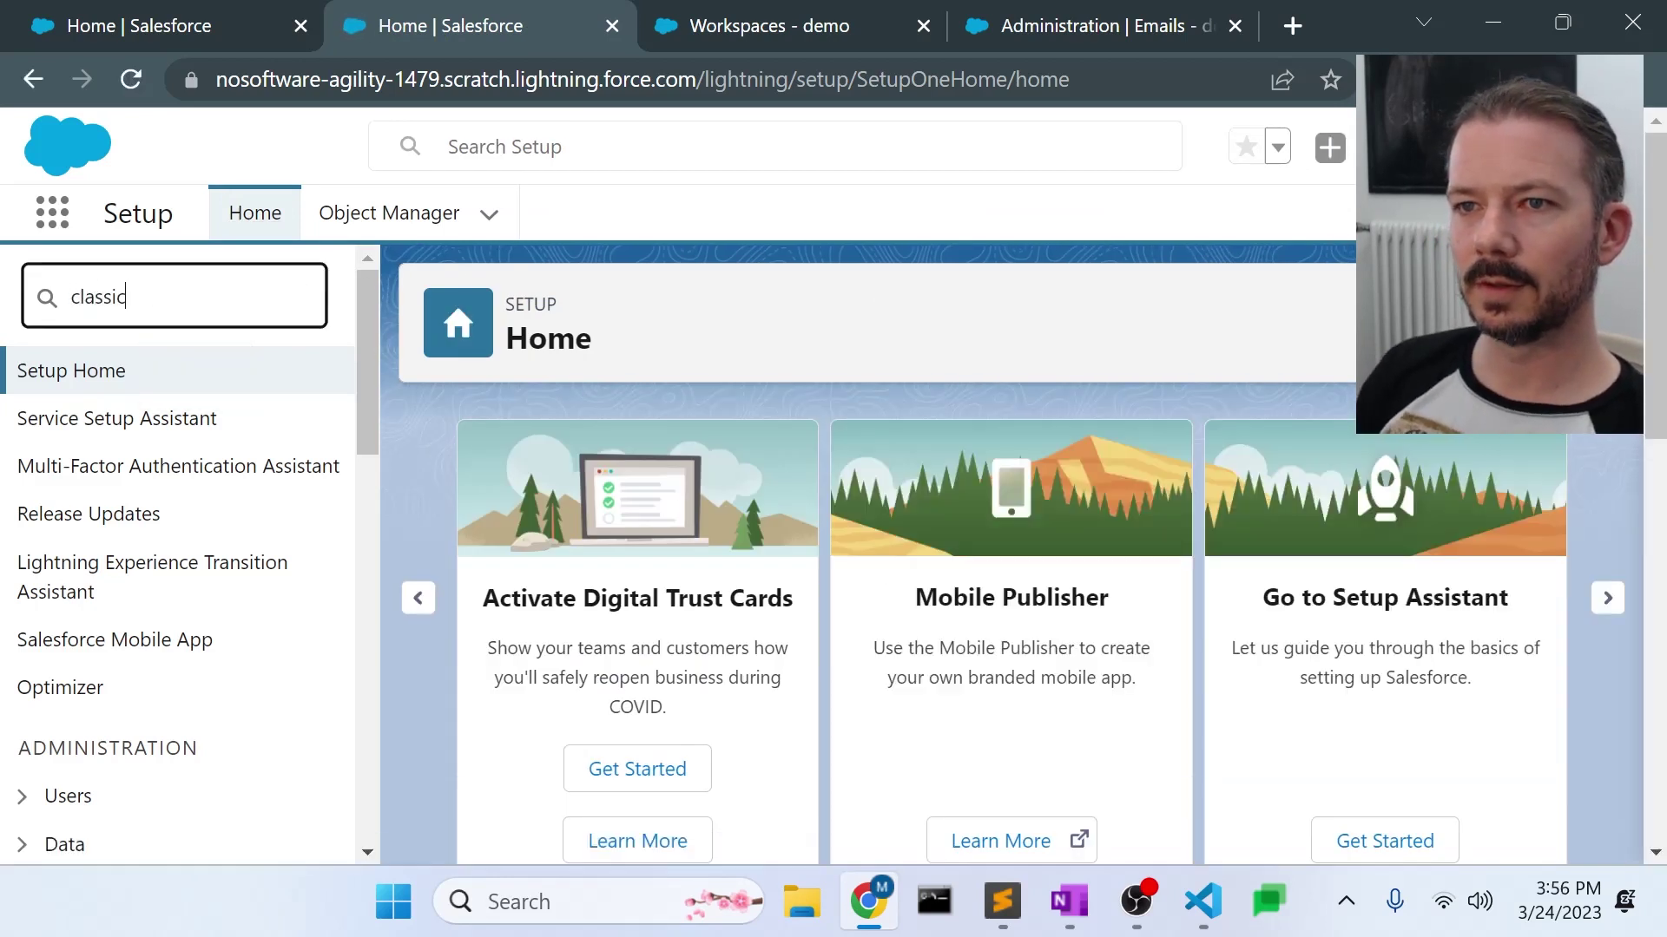
pyautogui.click(183, 425)
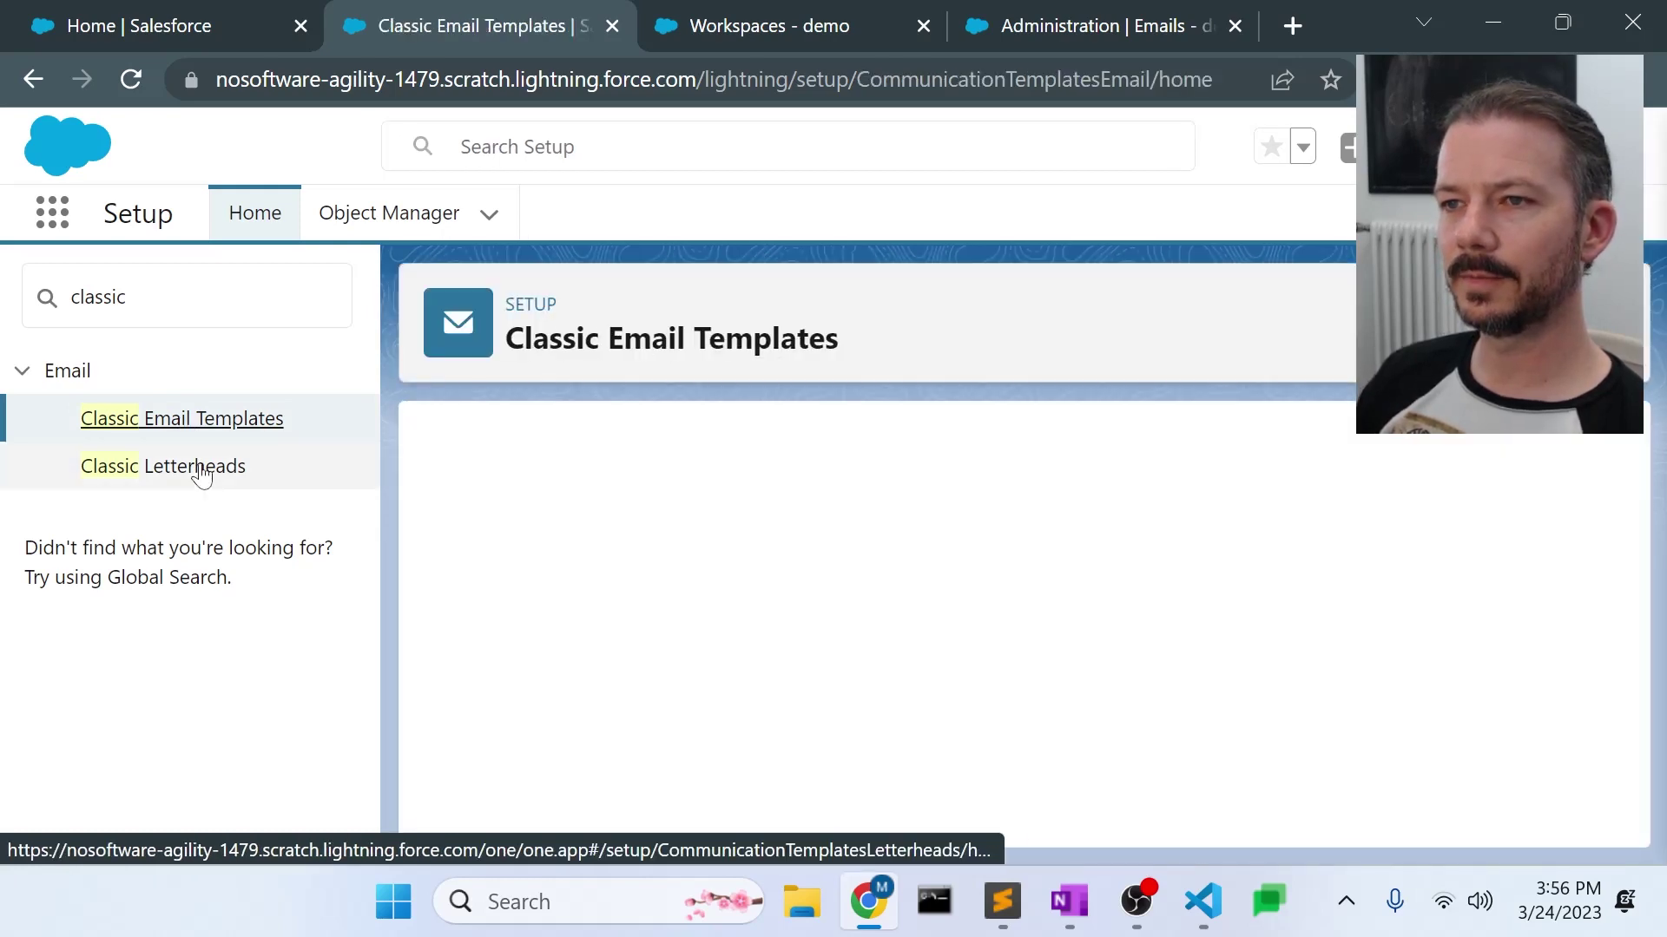
pyautogui.scroll(-5, 1037, 520)
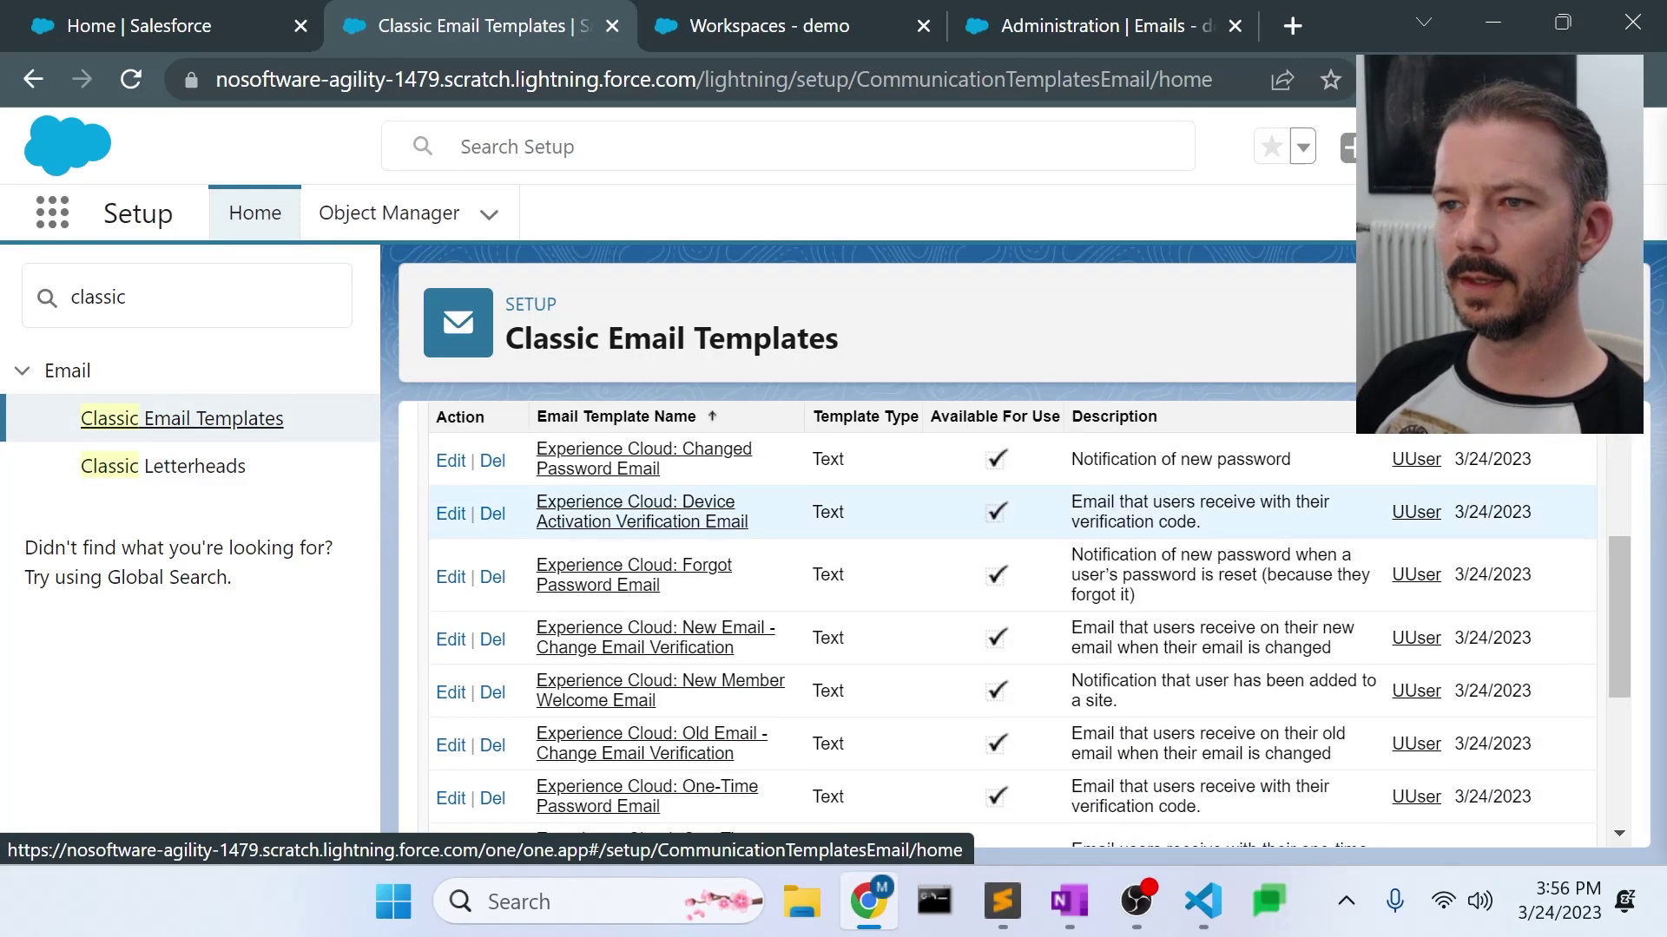
pyautogui.click(653, 465)
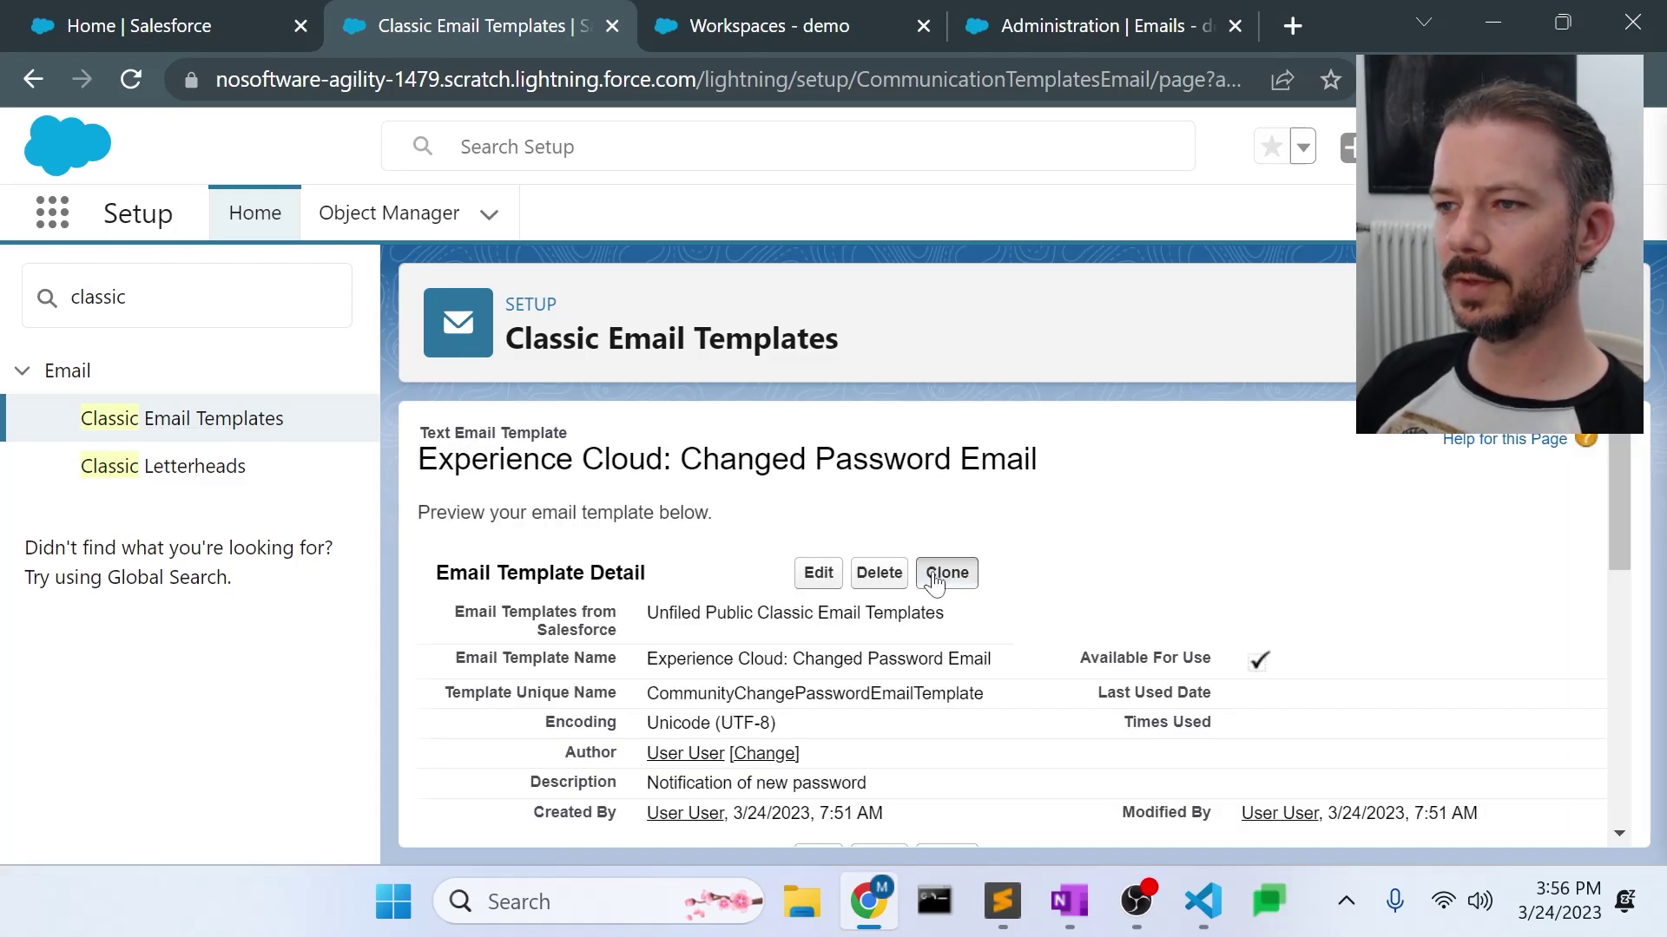
# Step: Clone the Changed Password Email template as 'Demo: Changed Password Email' (DemoChangePasswordEmailTemplate) and save it
pyautogui.click(931, 580)
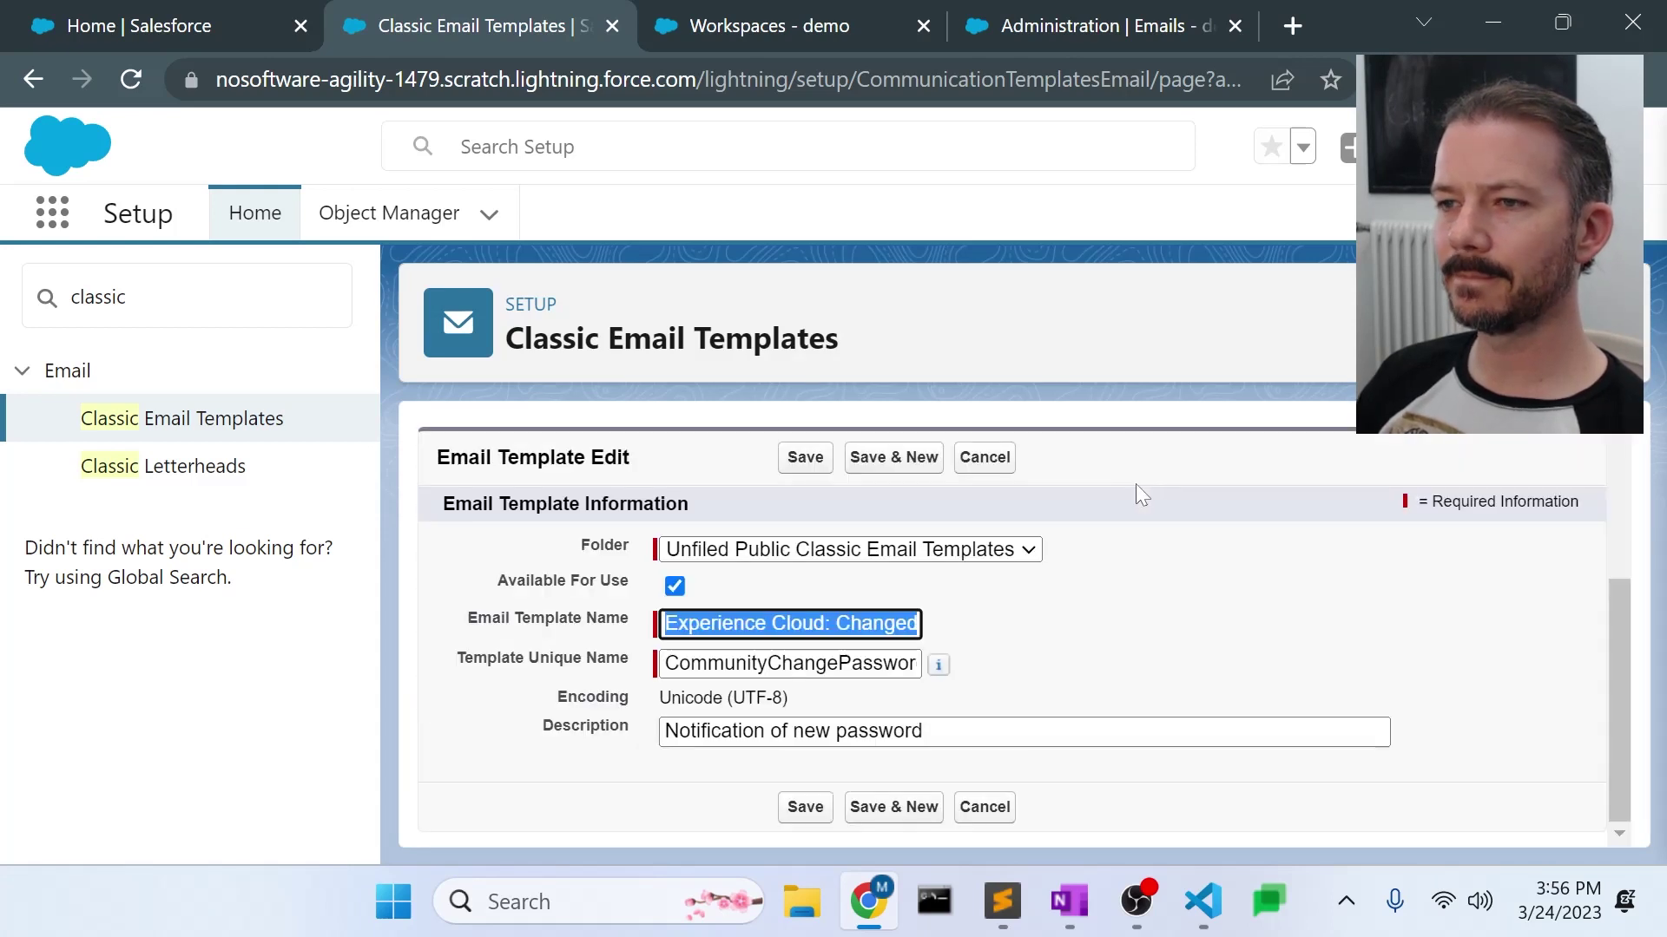
pyautogui.click(801, 624)
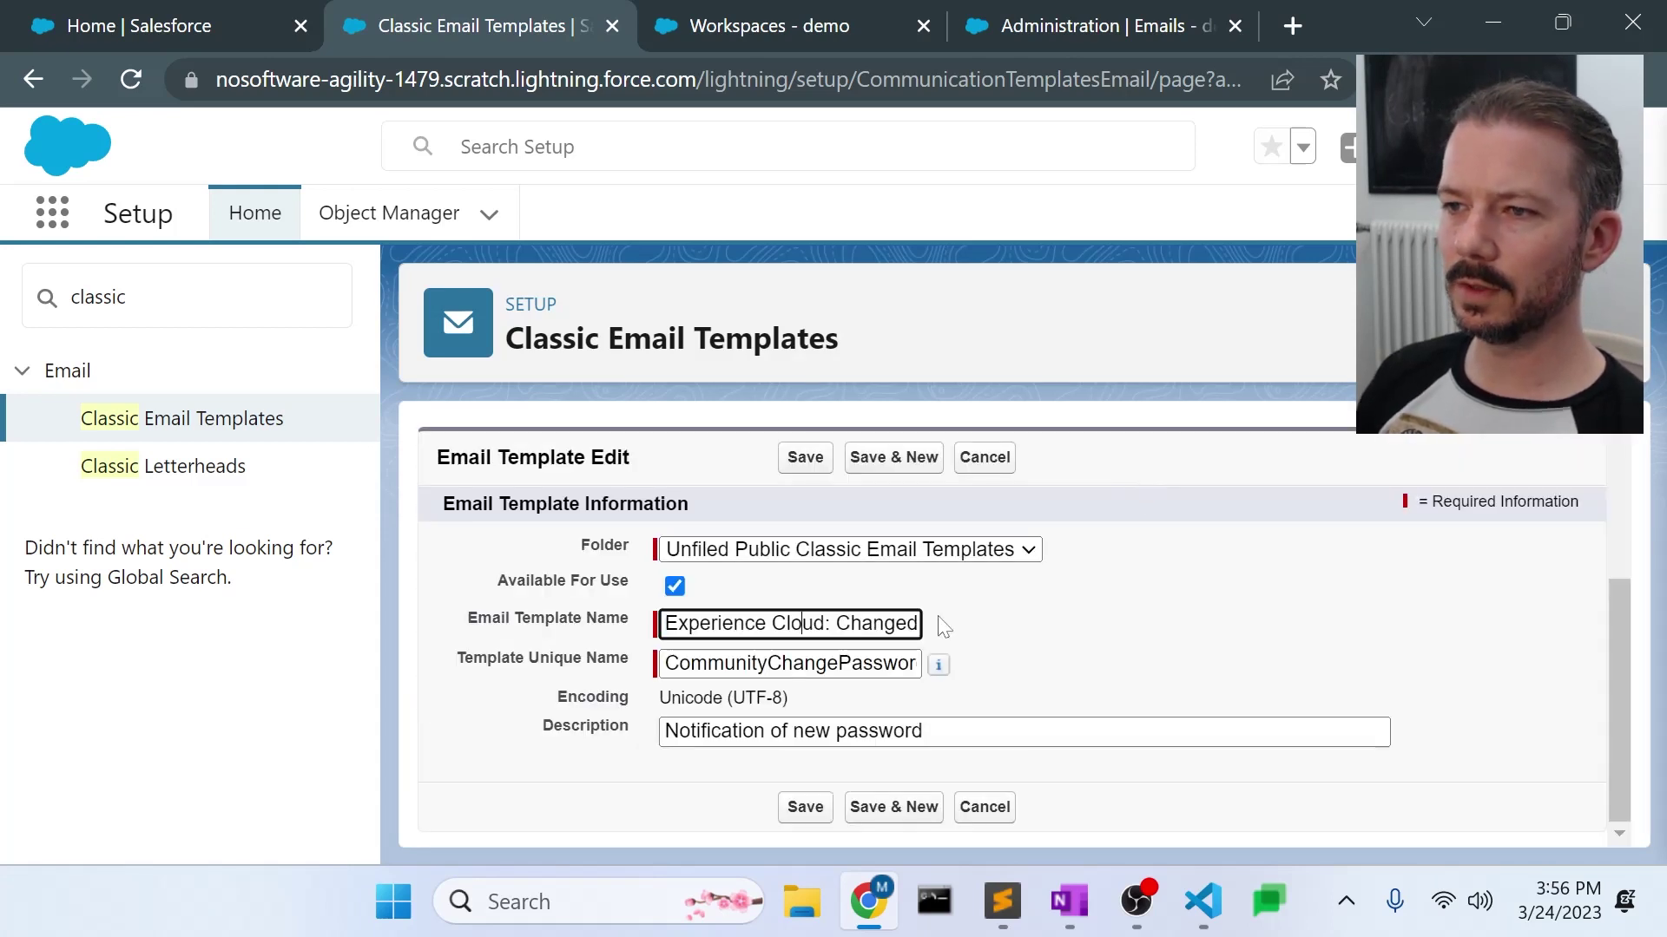
pyautogui.hotkey('shift', 'Home')
pyautogui.write('Demo')
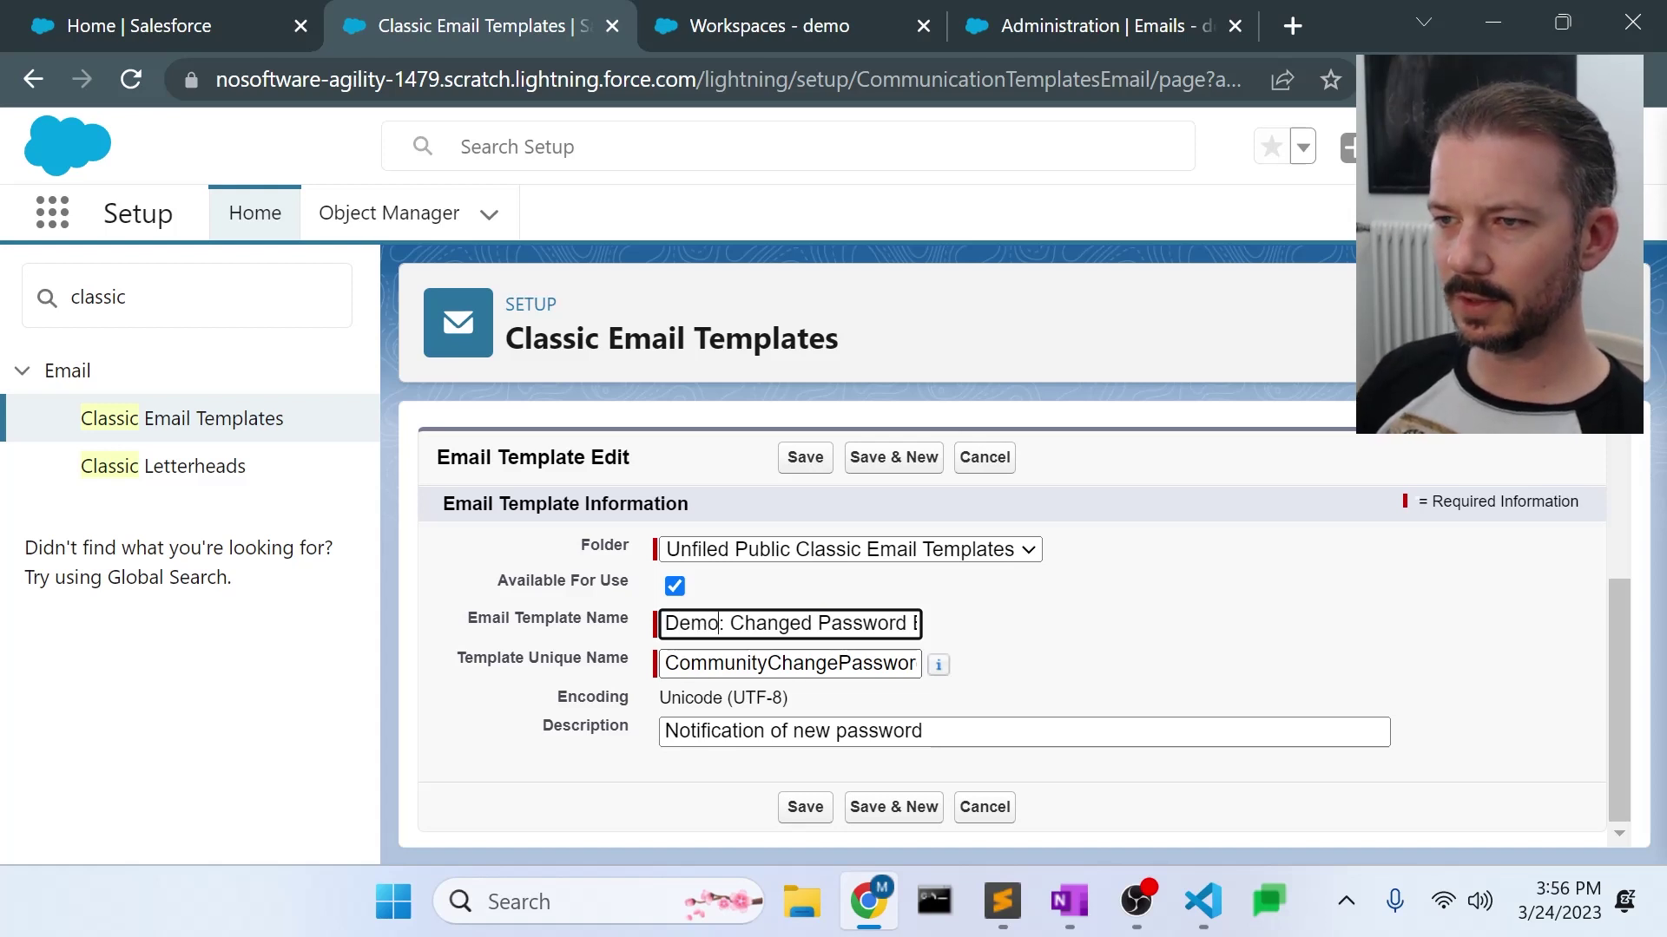
pyautogui.click(666, 663)
pyautogui.moveTo(666, 663); pyautogui.dragTo(768, 663)
pyautogui.write('Demo')
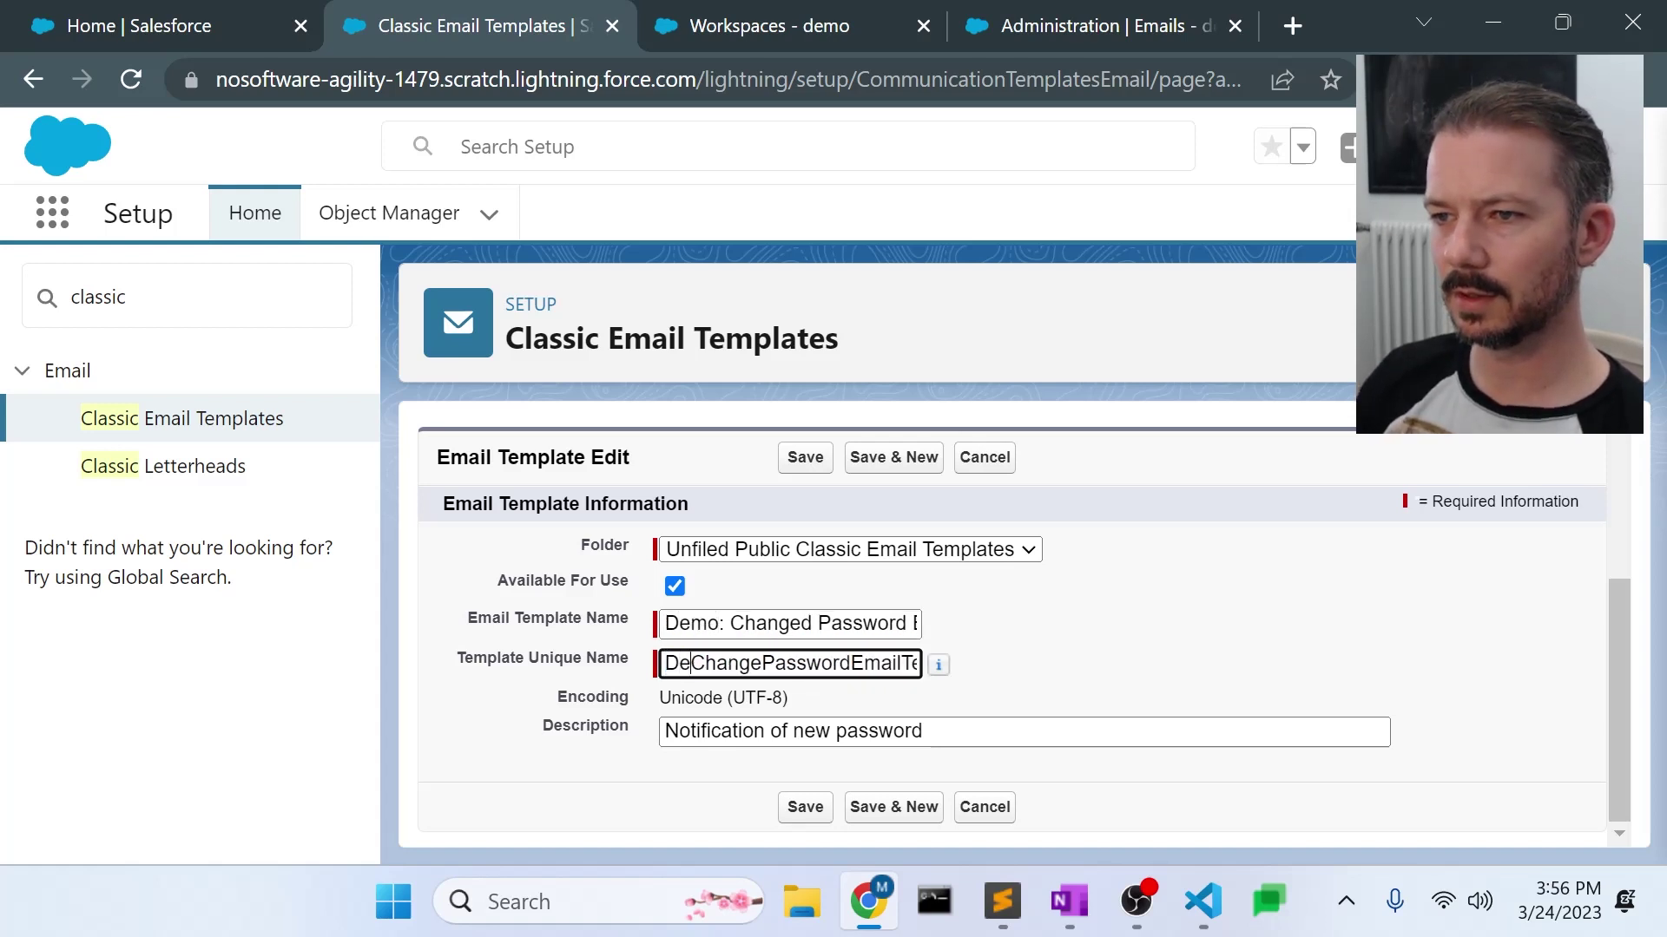
pyautogui.click(806, 808)
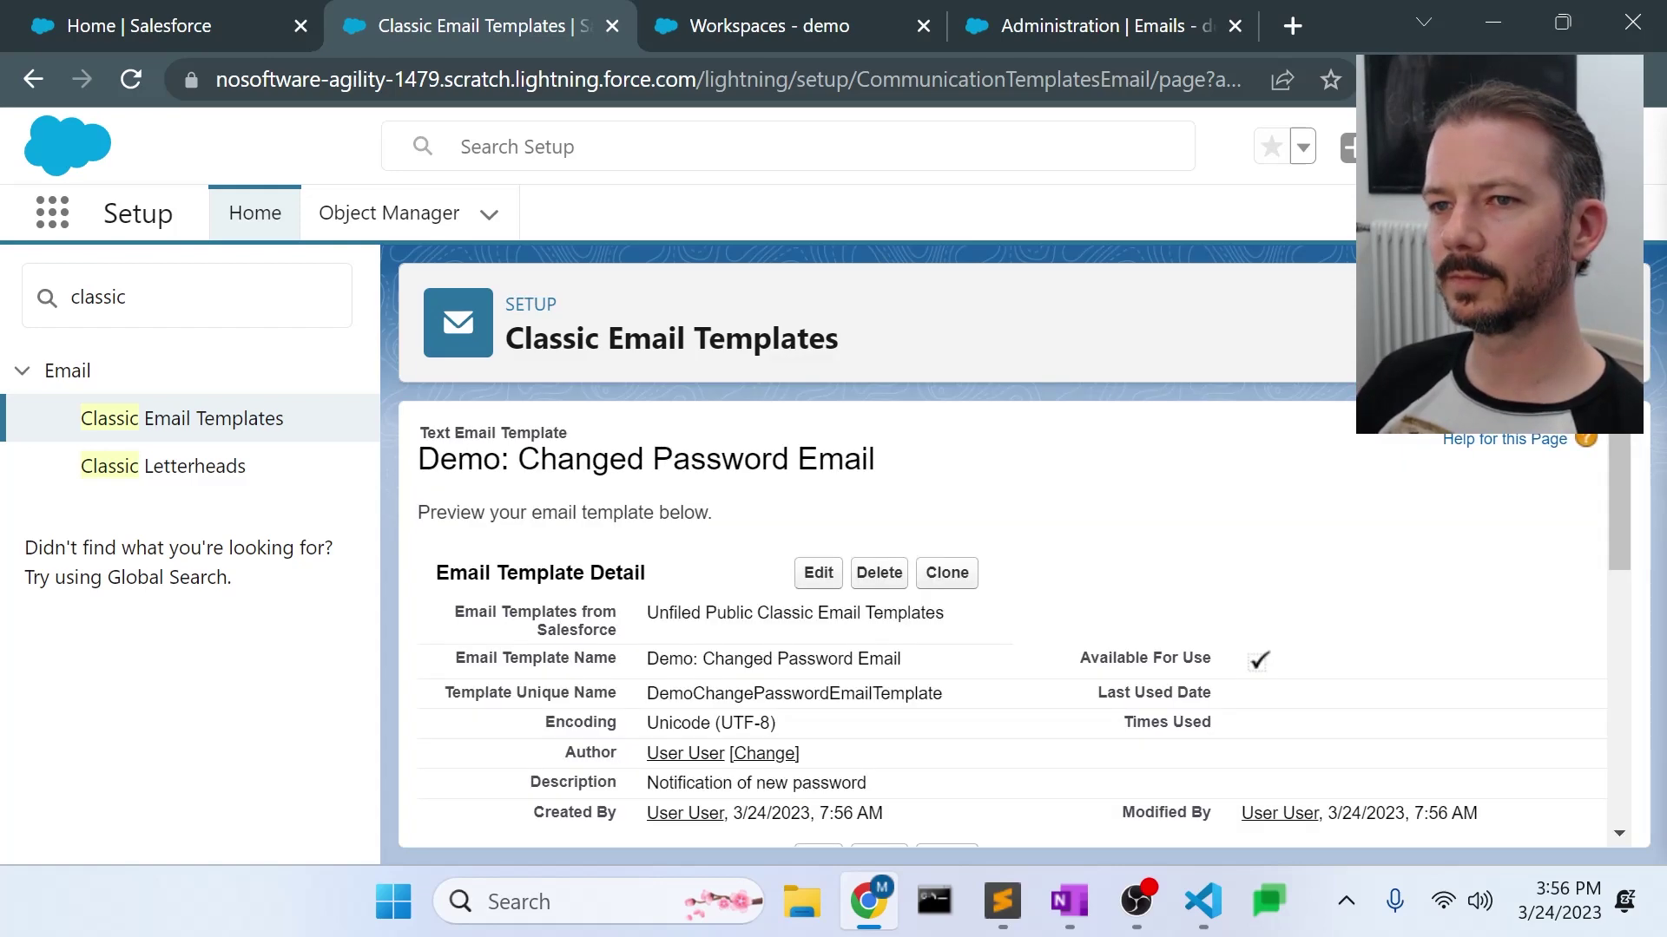
pyautogui.click(271, 421)
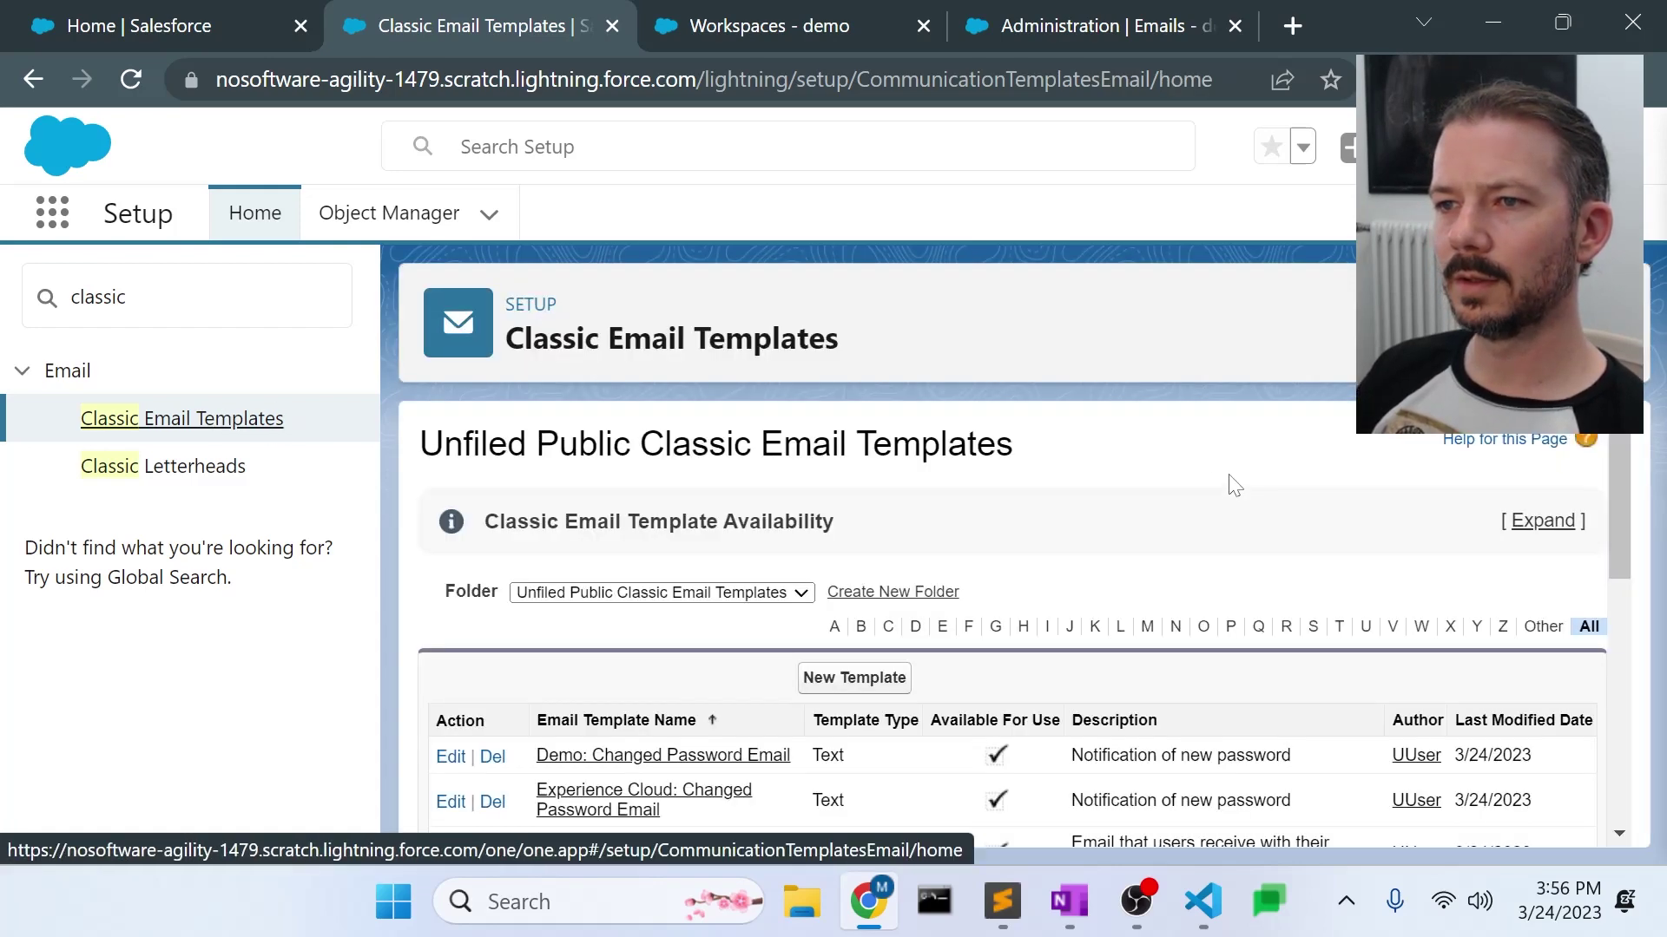
# Step: Clone Experience Cloud: Forgot Password Email as 'Demo: Forgot Password Email' with unique name DemoForgotPasswordEmail, and save
pyautogui.scroll(-4, 1233, 473)
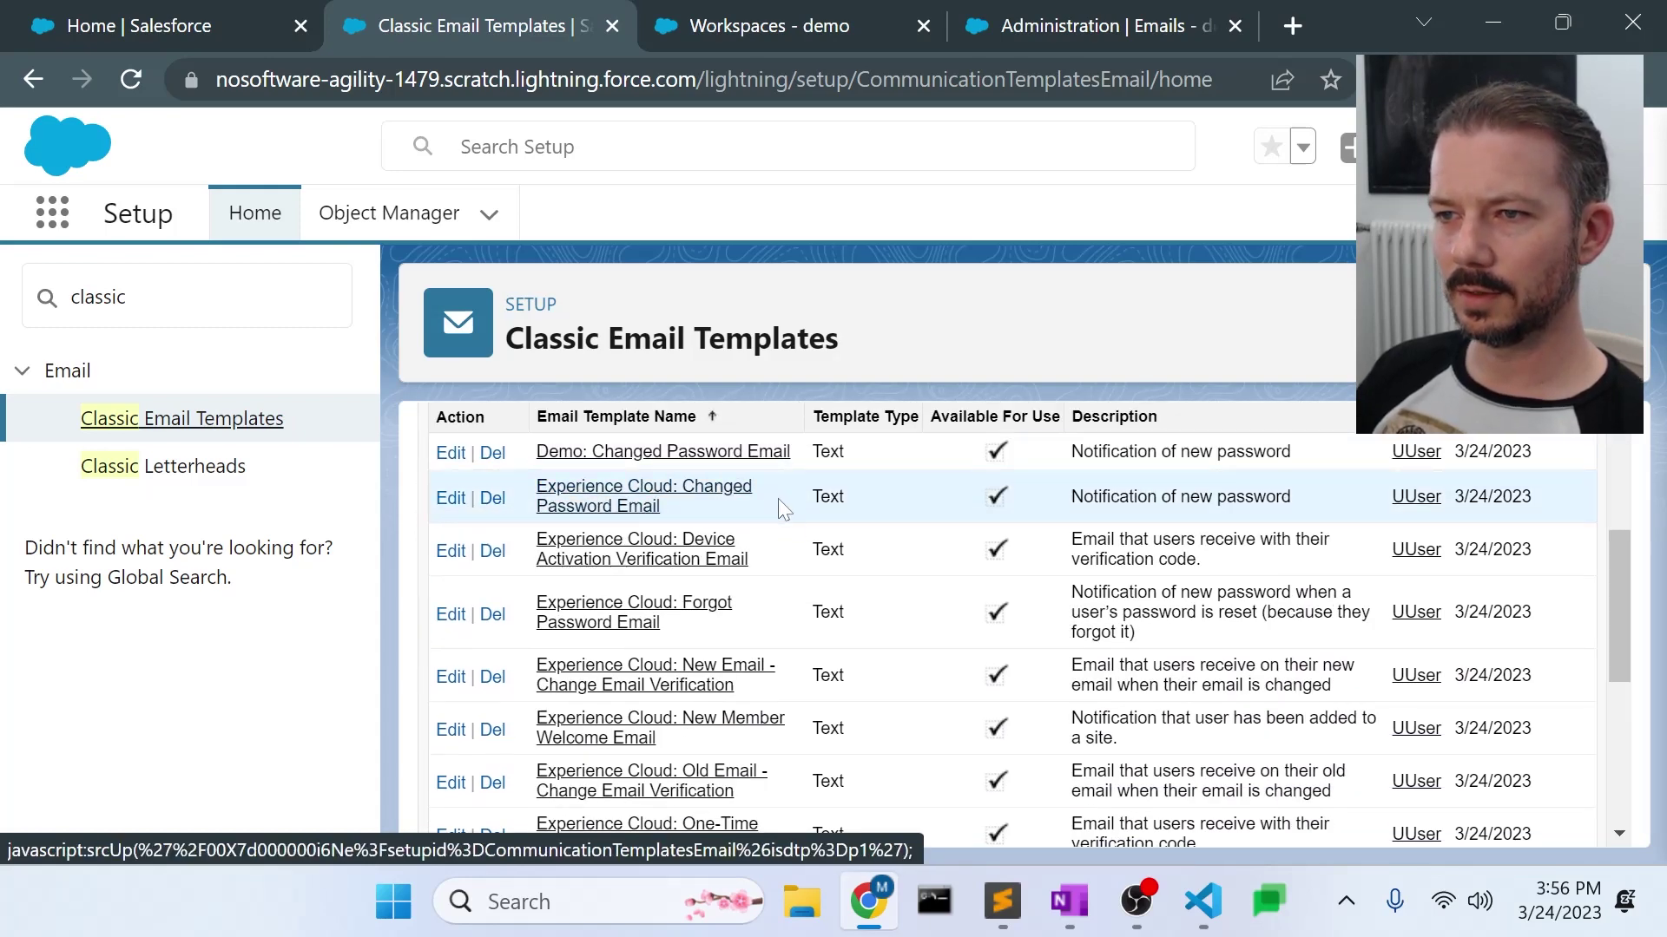
pyautogui.click(612, 624)
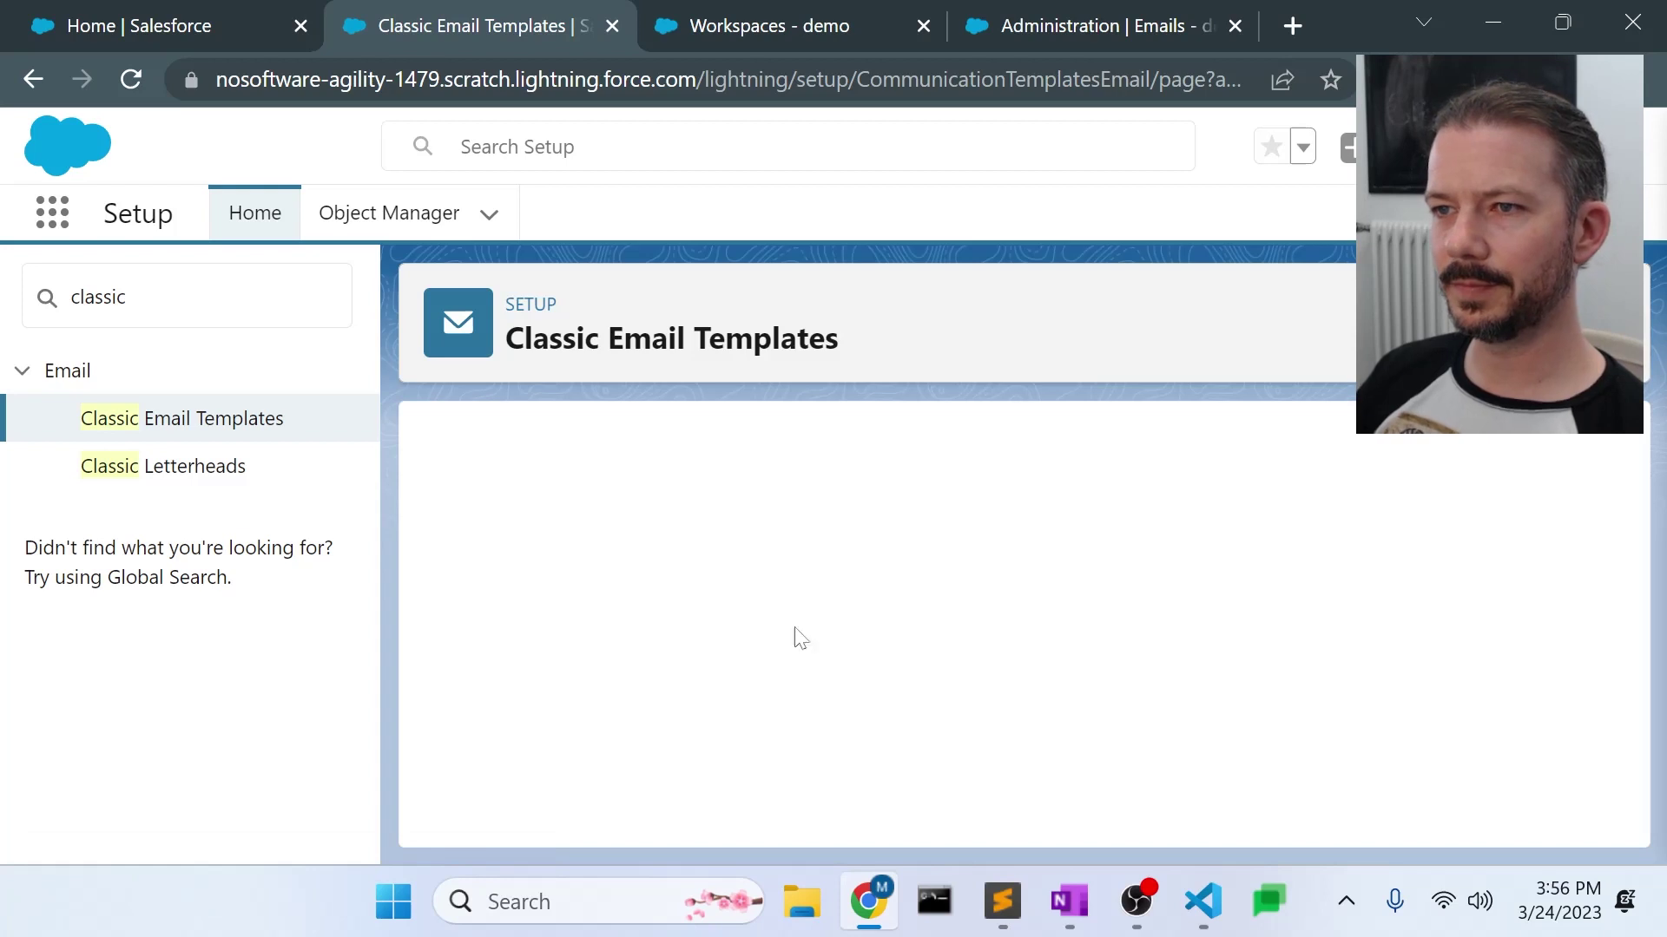
pyautogui.click(949, 576)
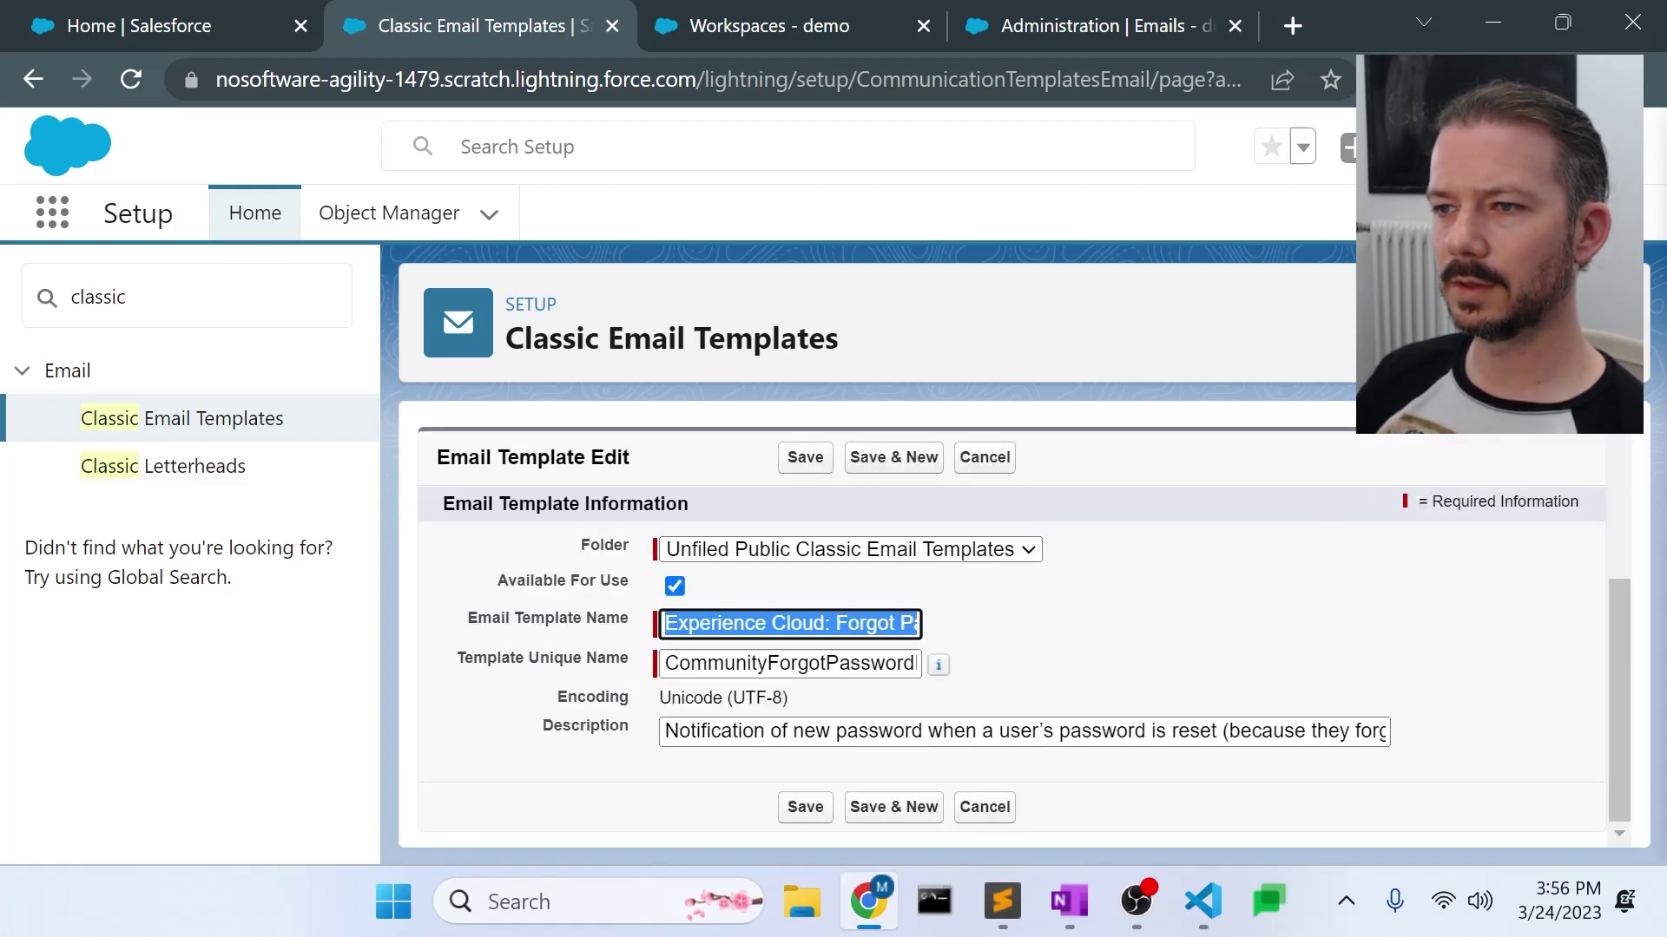
pyautogui.moveTo(824, 623); pyautogui.dragTo(666, 623)
pyautogui.write('D')
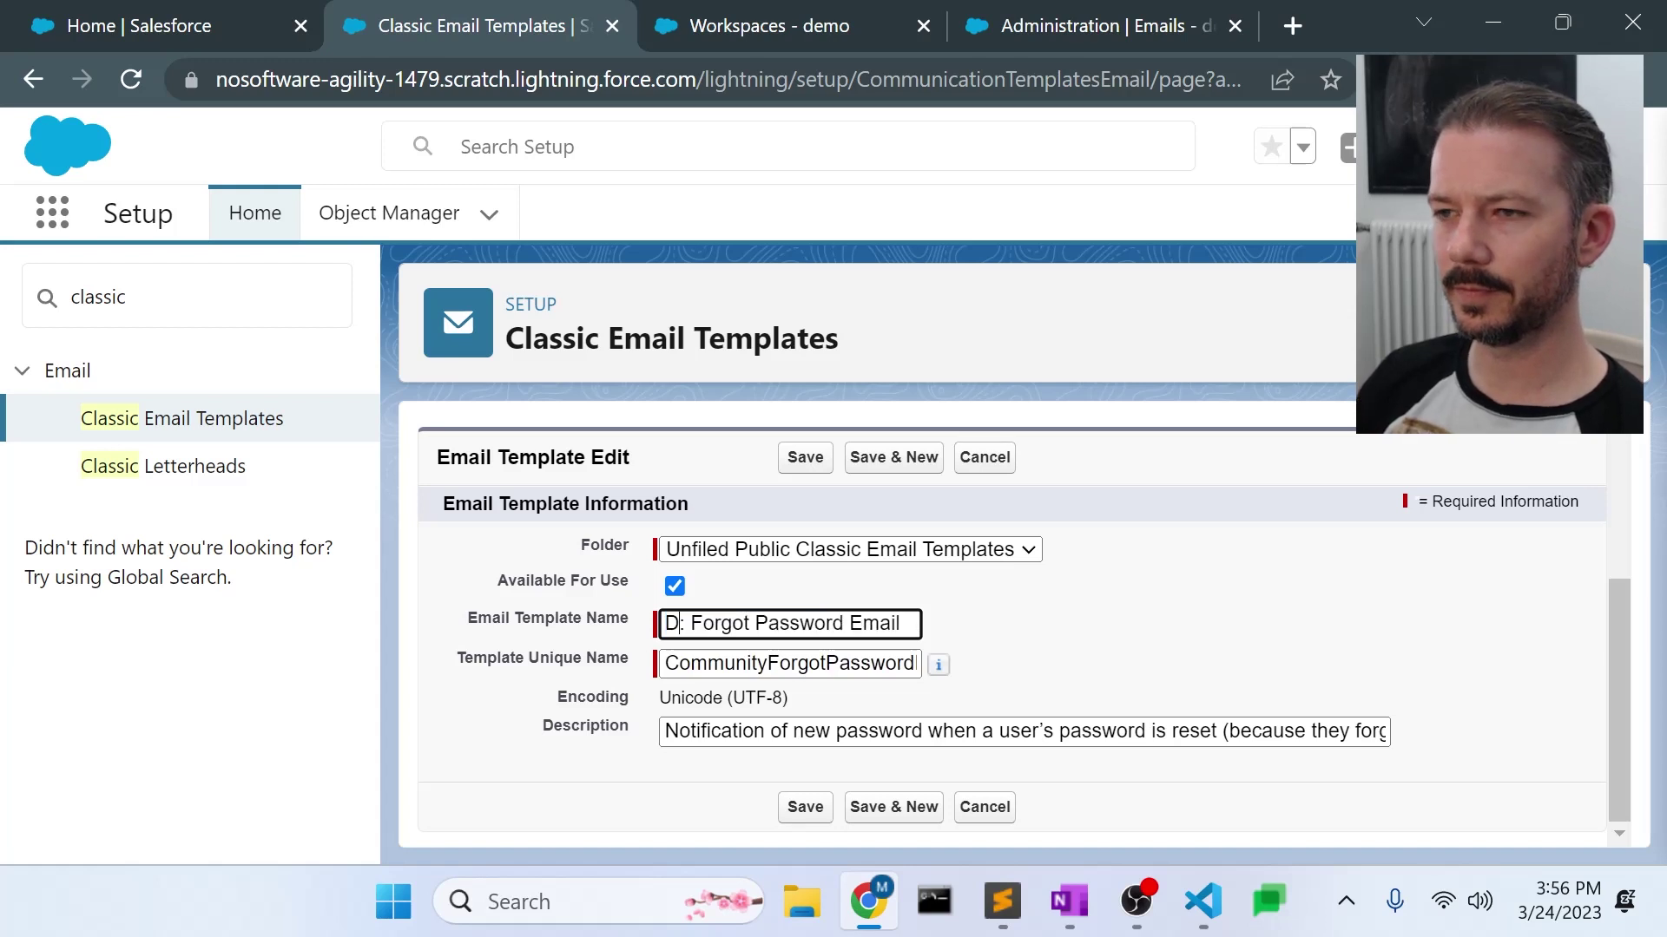
pyautogui.write('emo')
pyautogui.click(767, 663)
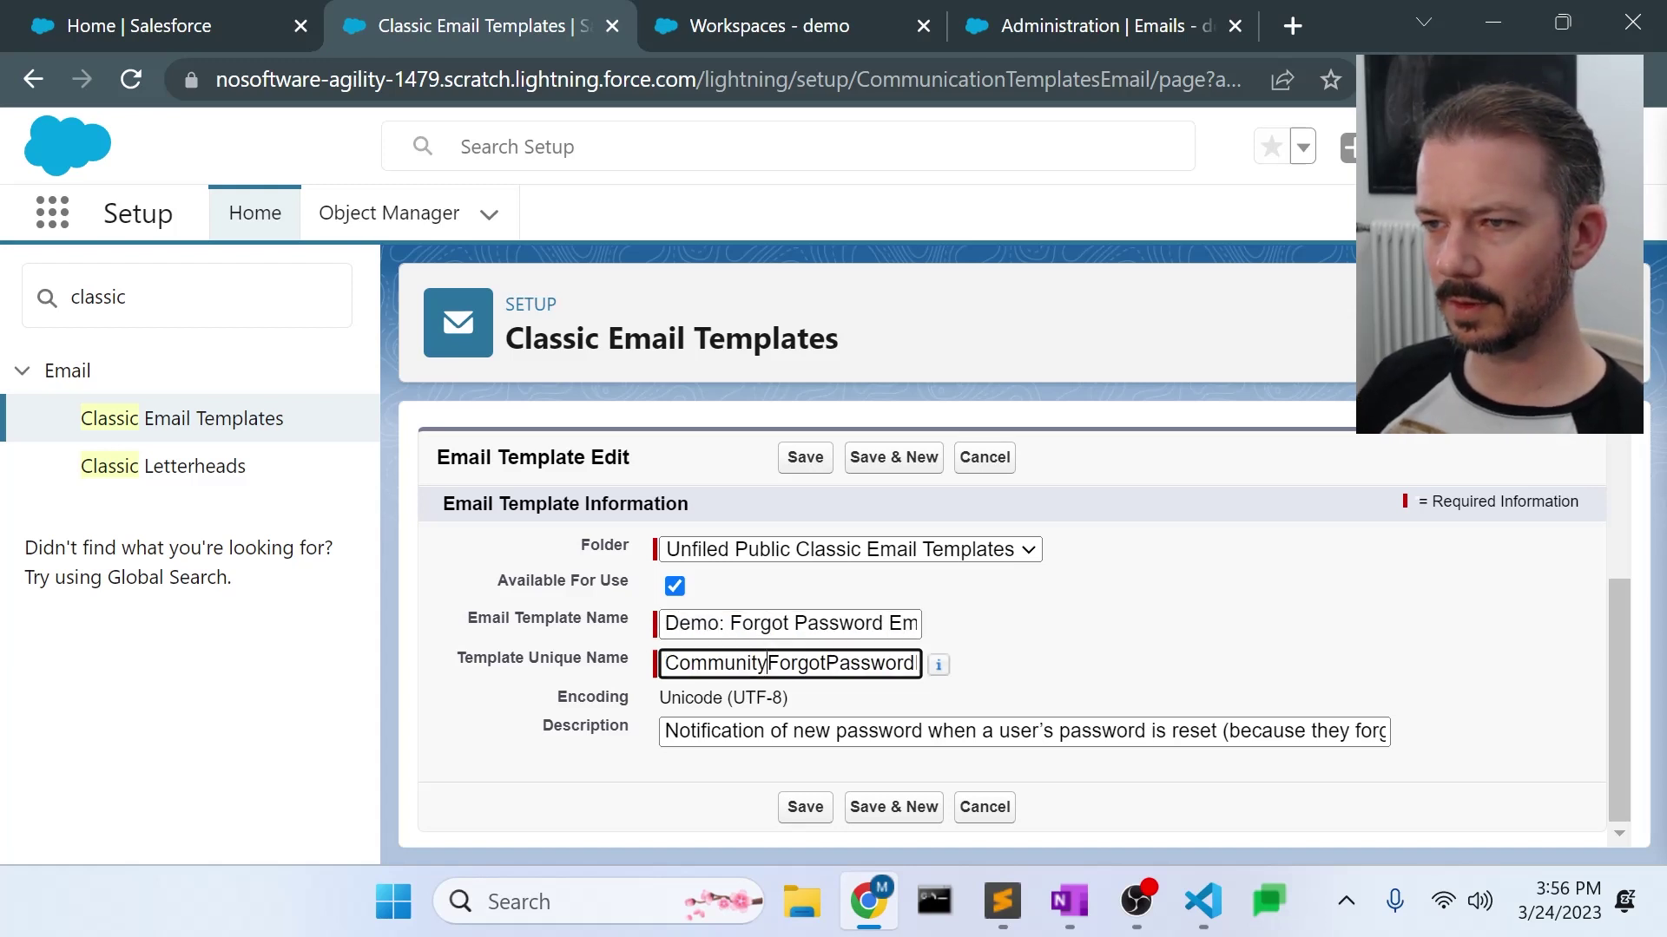
pyautogui.moveTo(768, 664); pyautogui.dragTo(665, 663)
pyautogui.write('Demo')
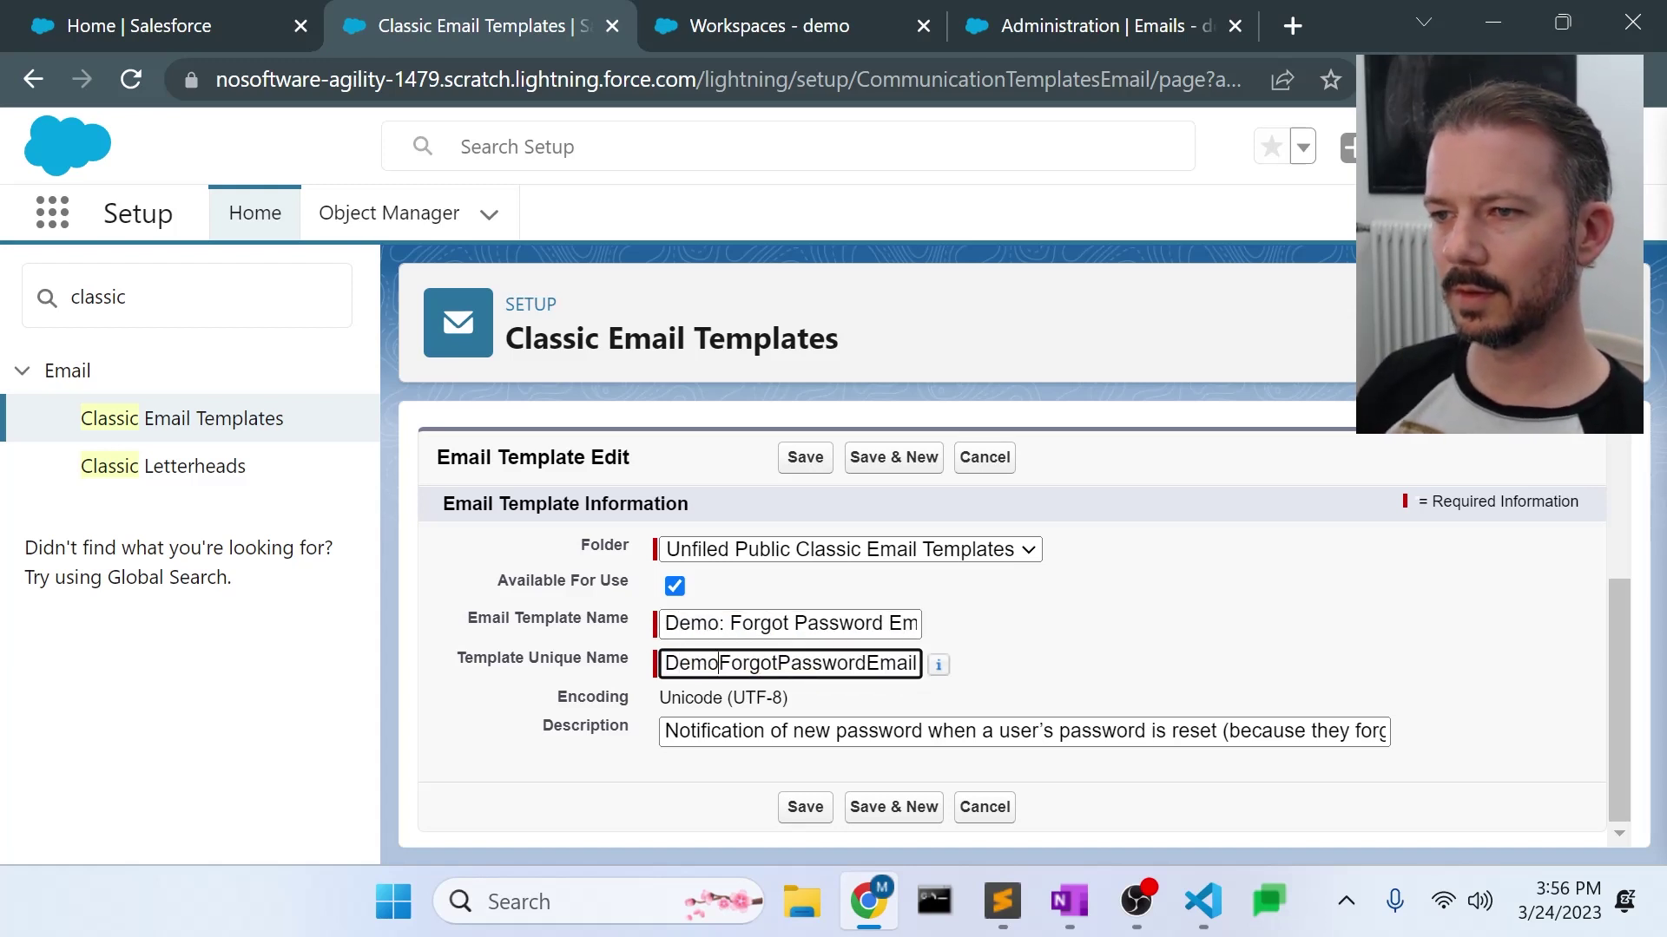
pyautogui.click(800, 803)
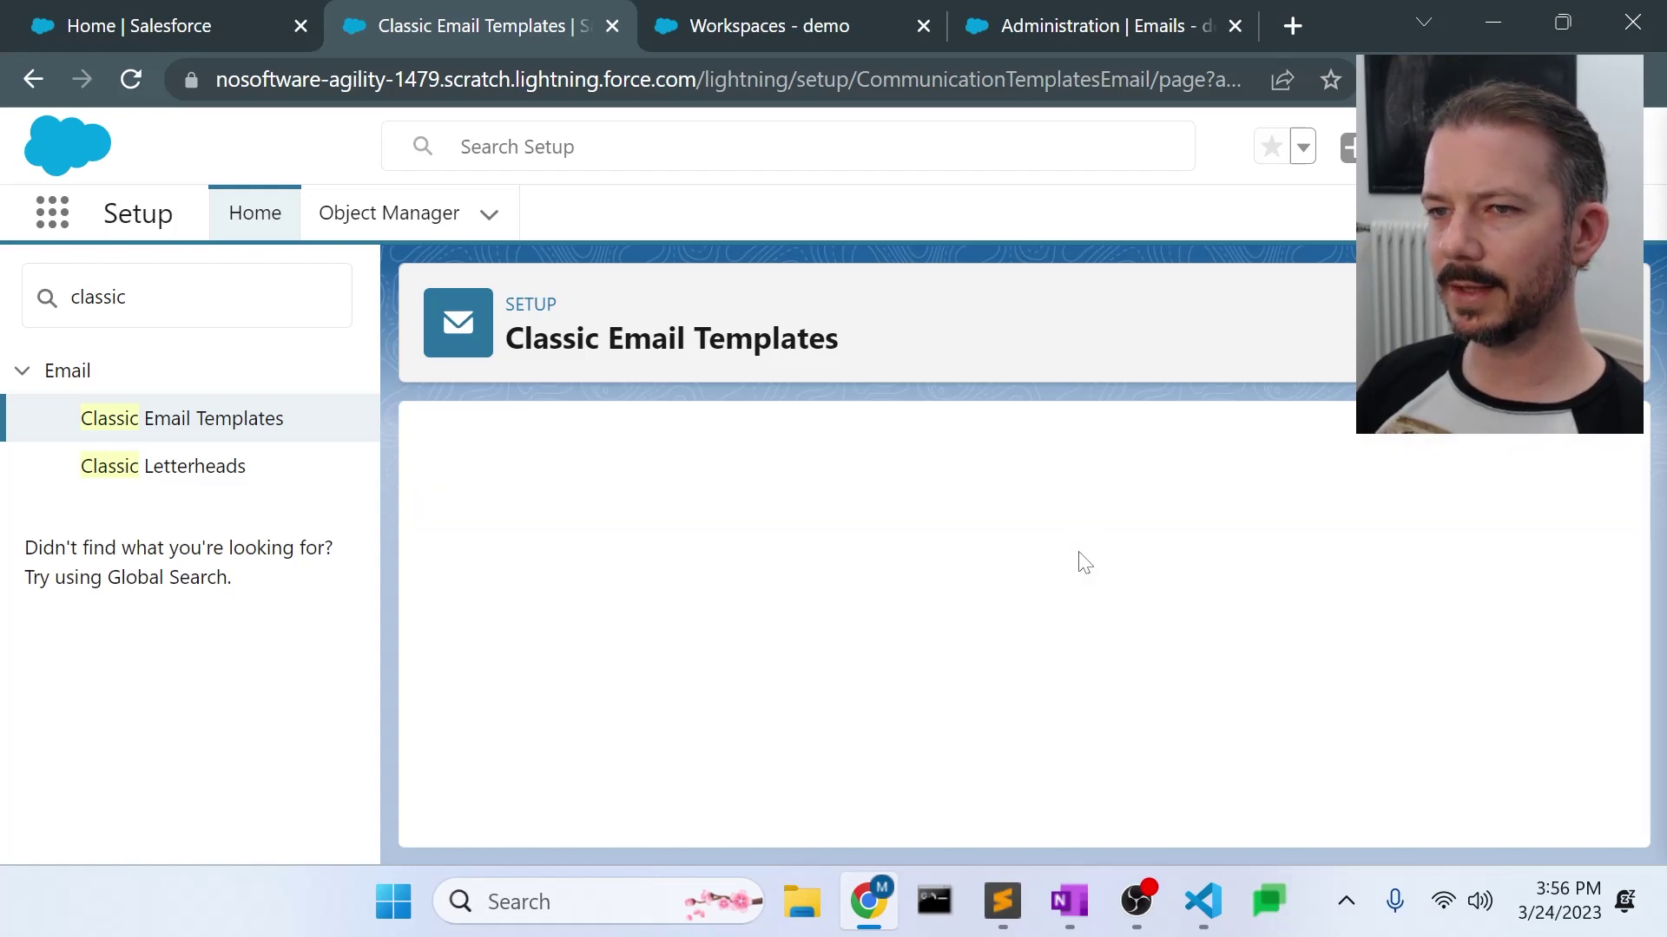
pyautogui.click(227, 418)
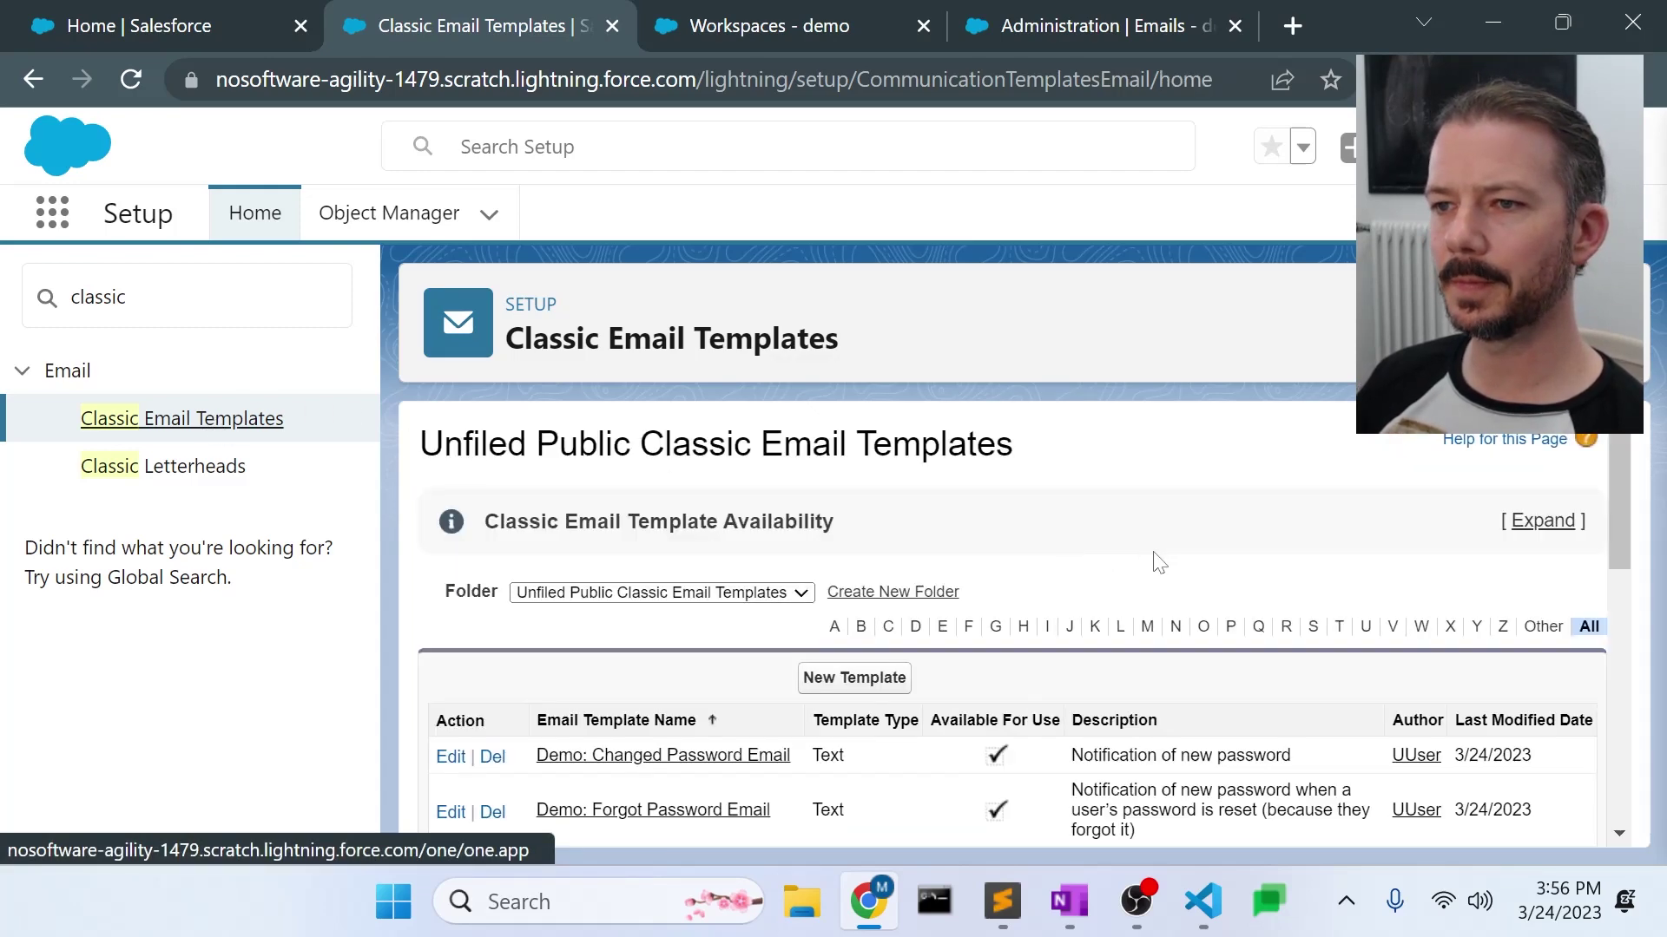
# Step: Open the New Member Welcome Email template and start a clone of it
pyautogui.scroll(-3, 1129, 560)
pyautogui.scroll(-2, 1127, 563)
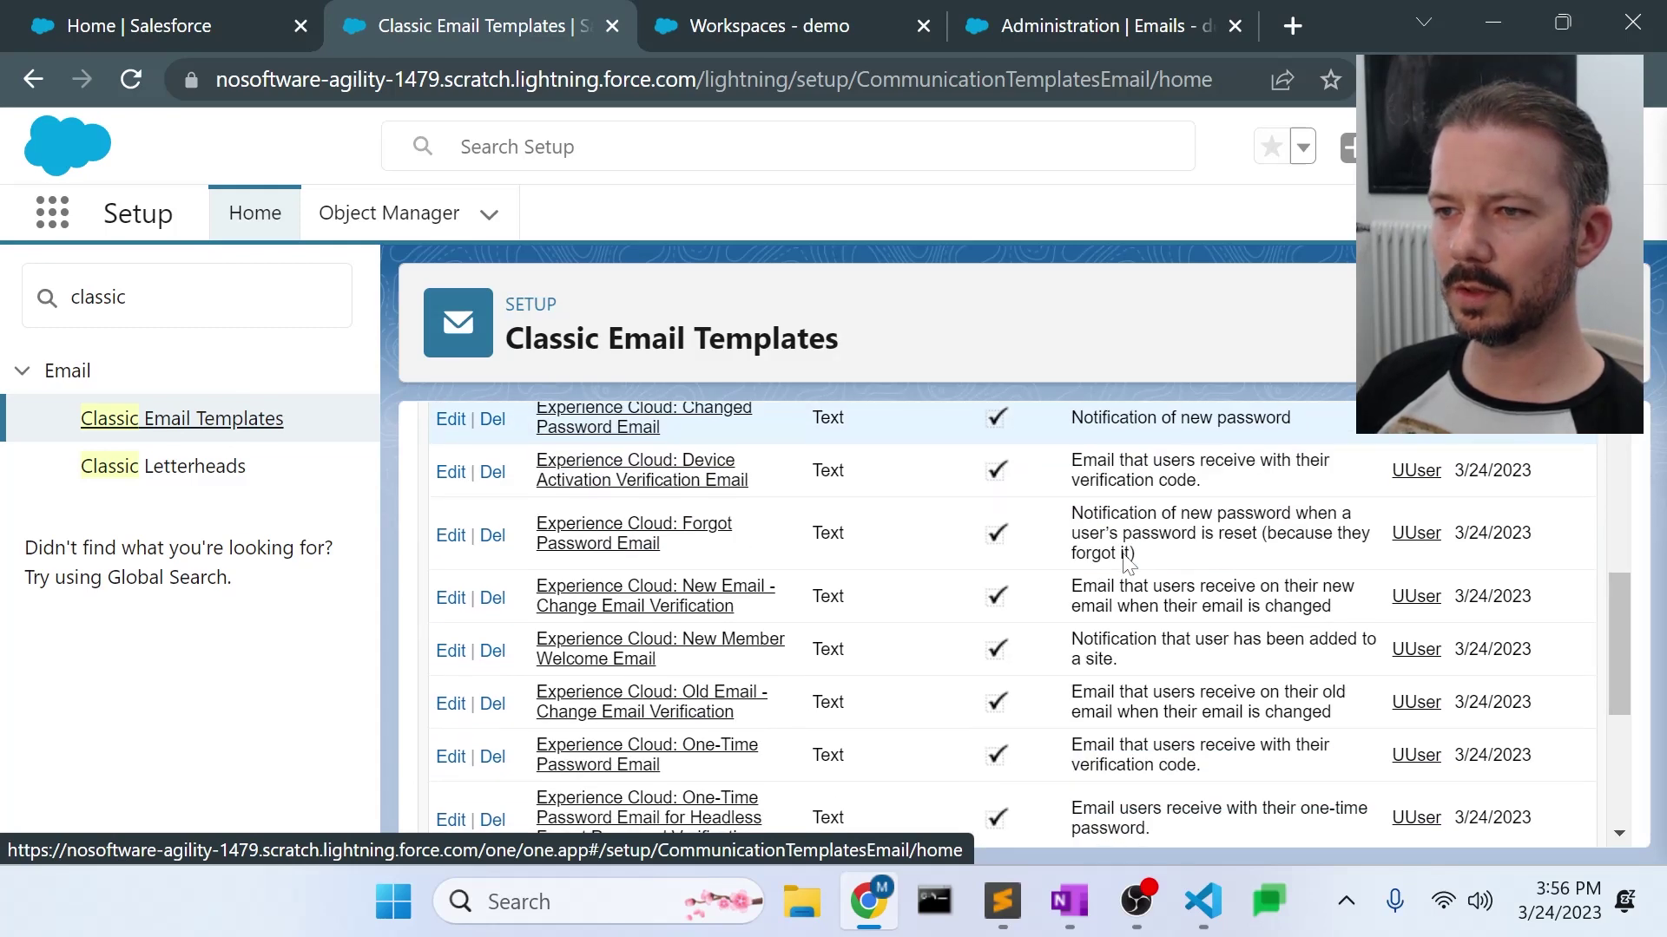
pyautogui.click(632, 647)
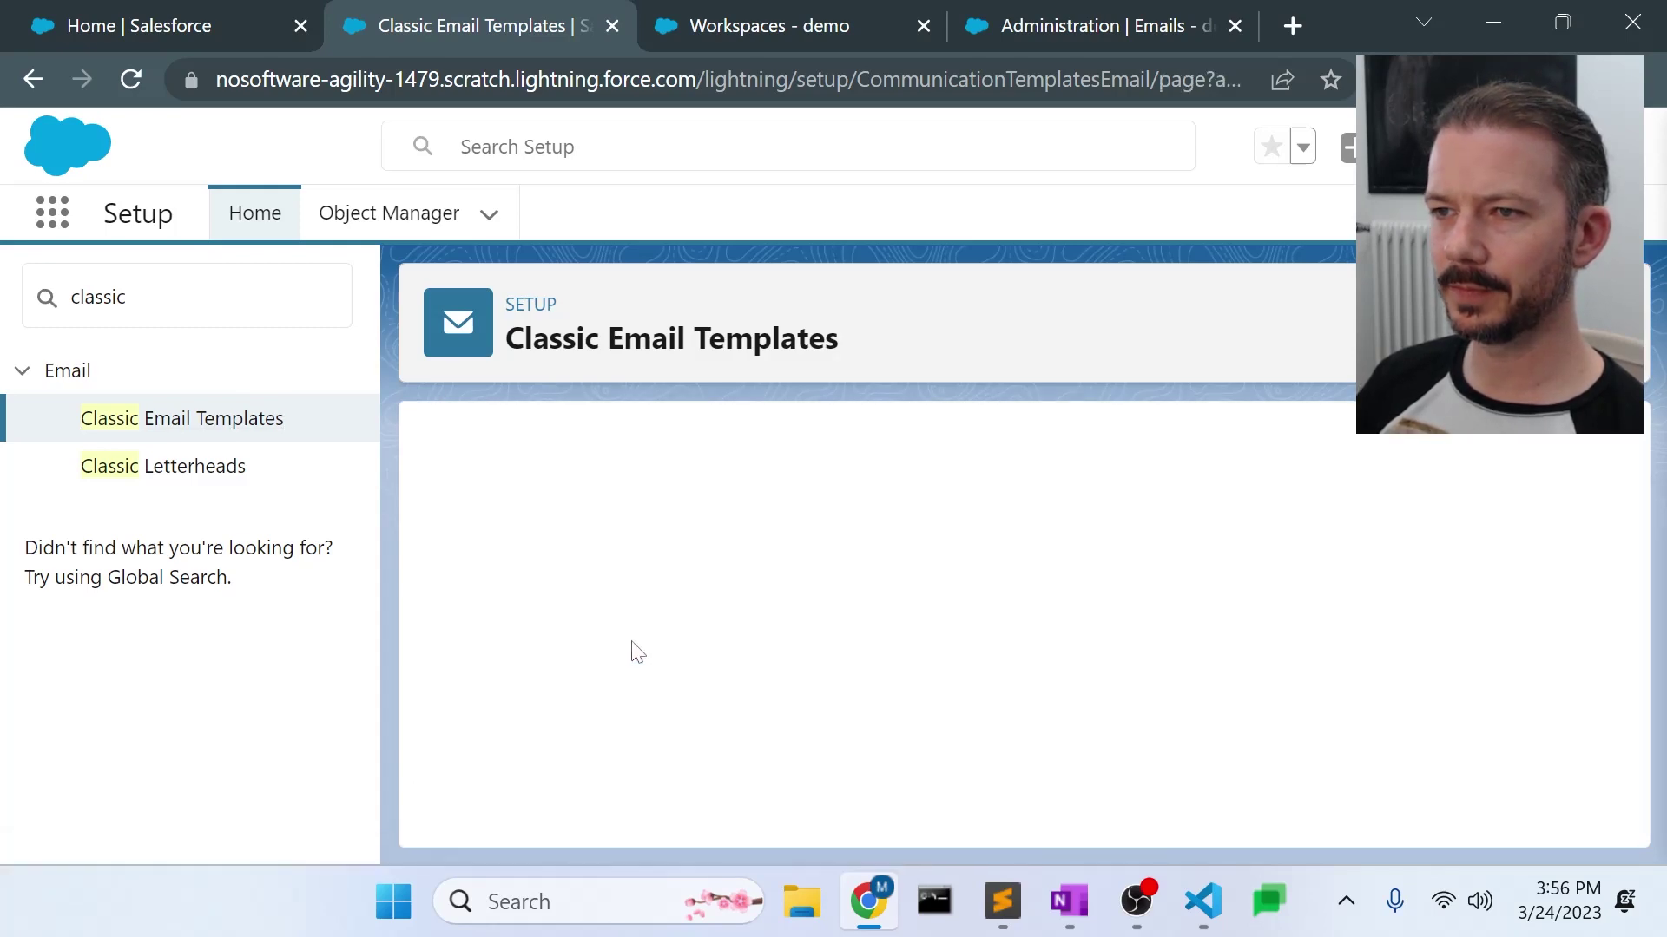
pyautogui.scroll(-3, 1183, 529)
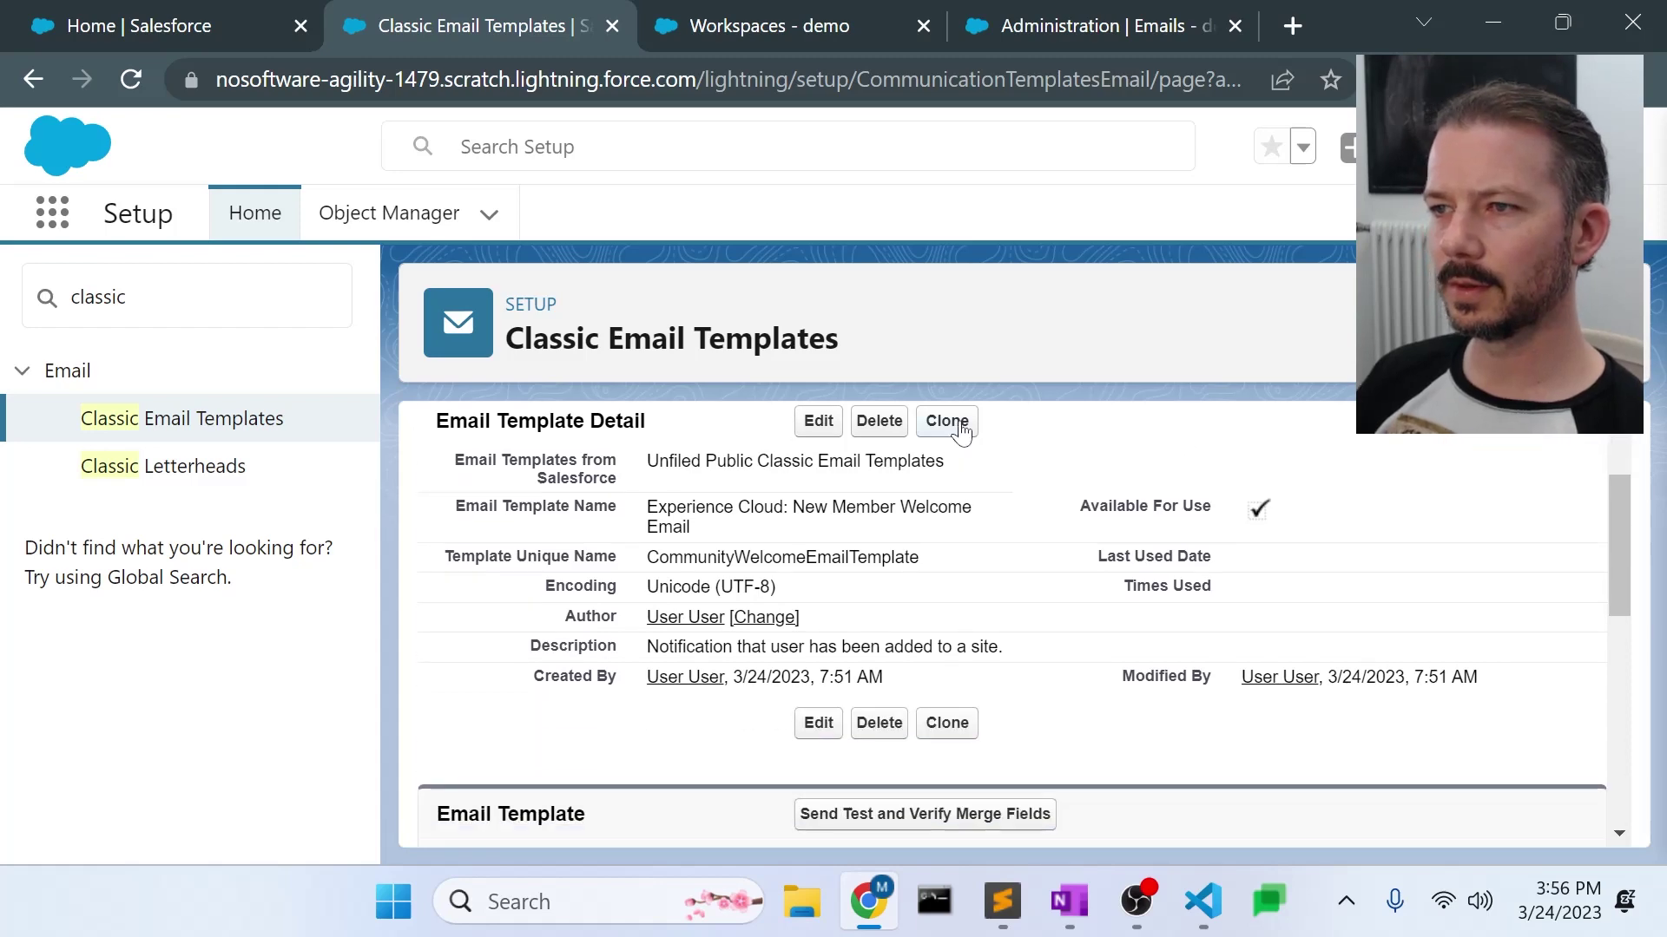
pyautogui.click(949, 422)
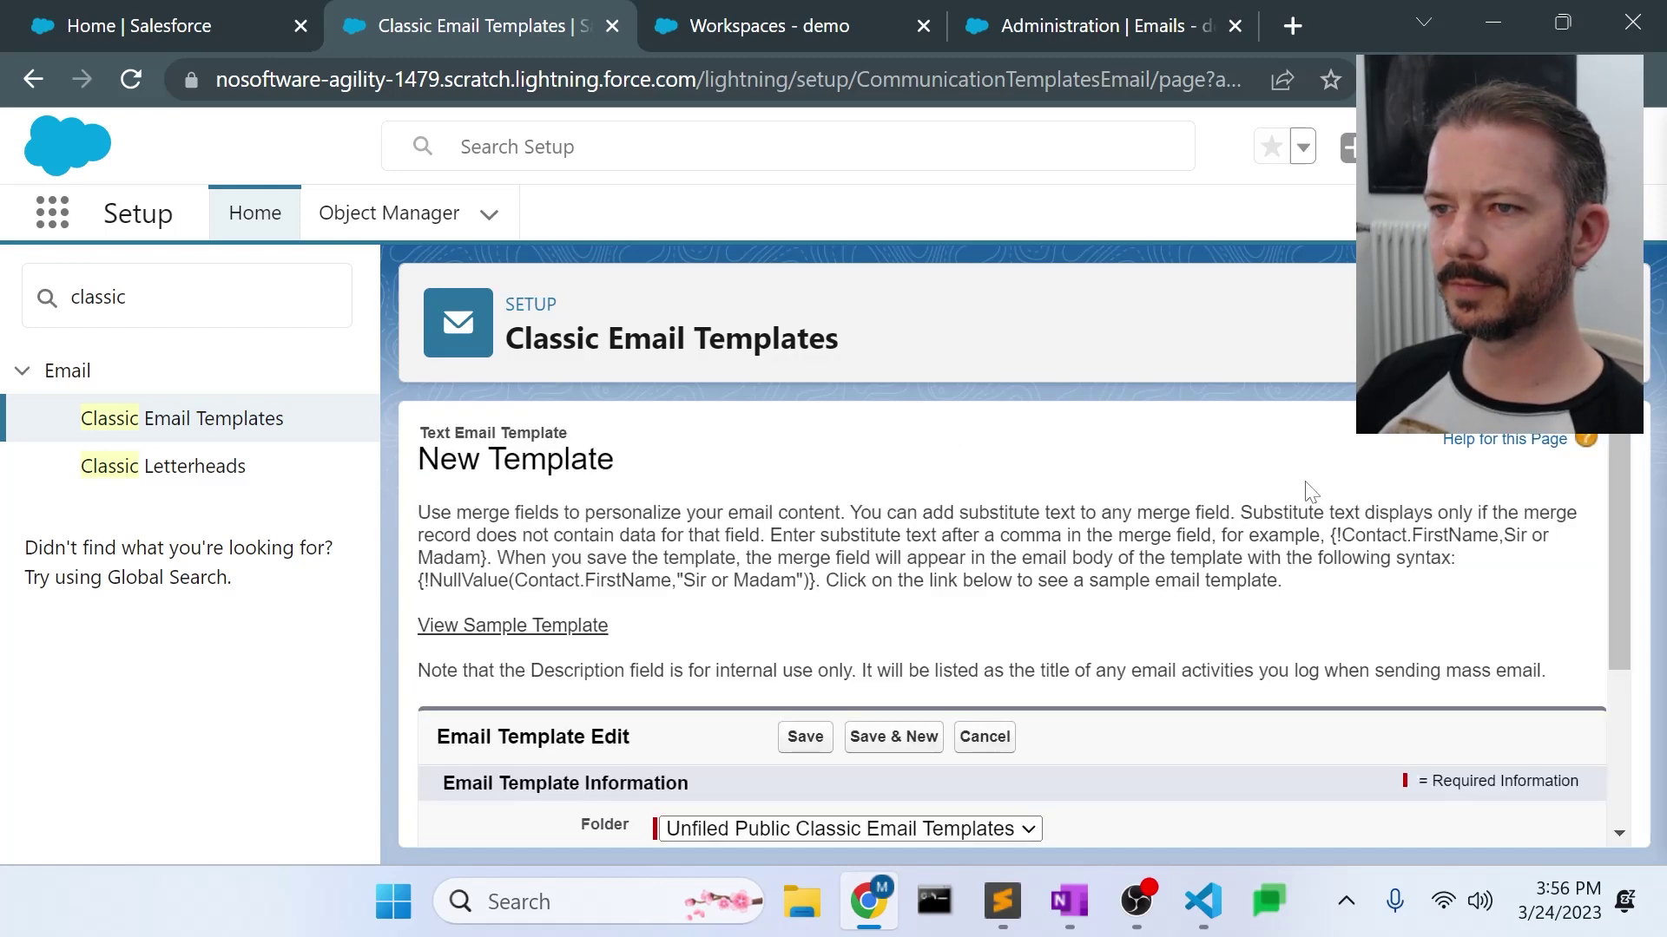
# Step: Name the clone 'Demo: New Member Welcome Email', unique name DemoWelcomeEmailTemplate, and save it
pyautogui.click(825, 623)
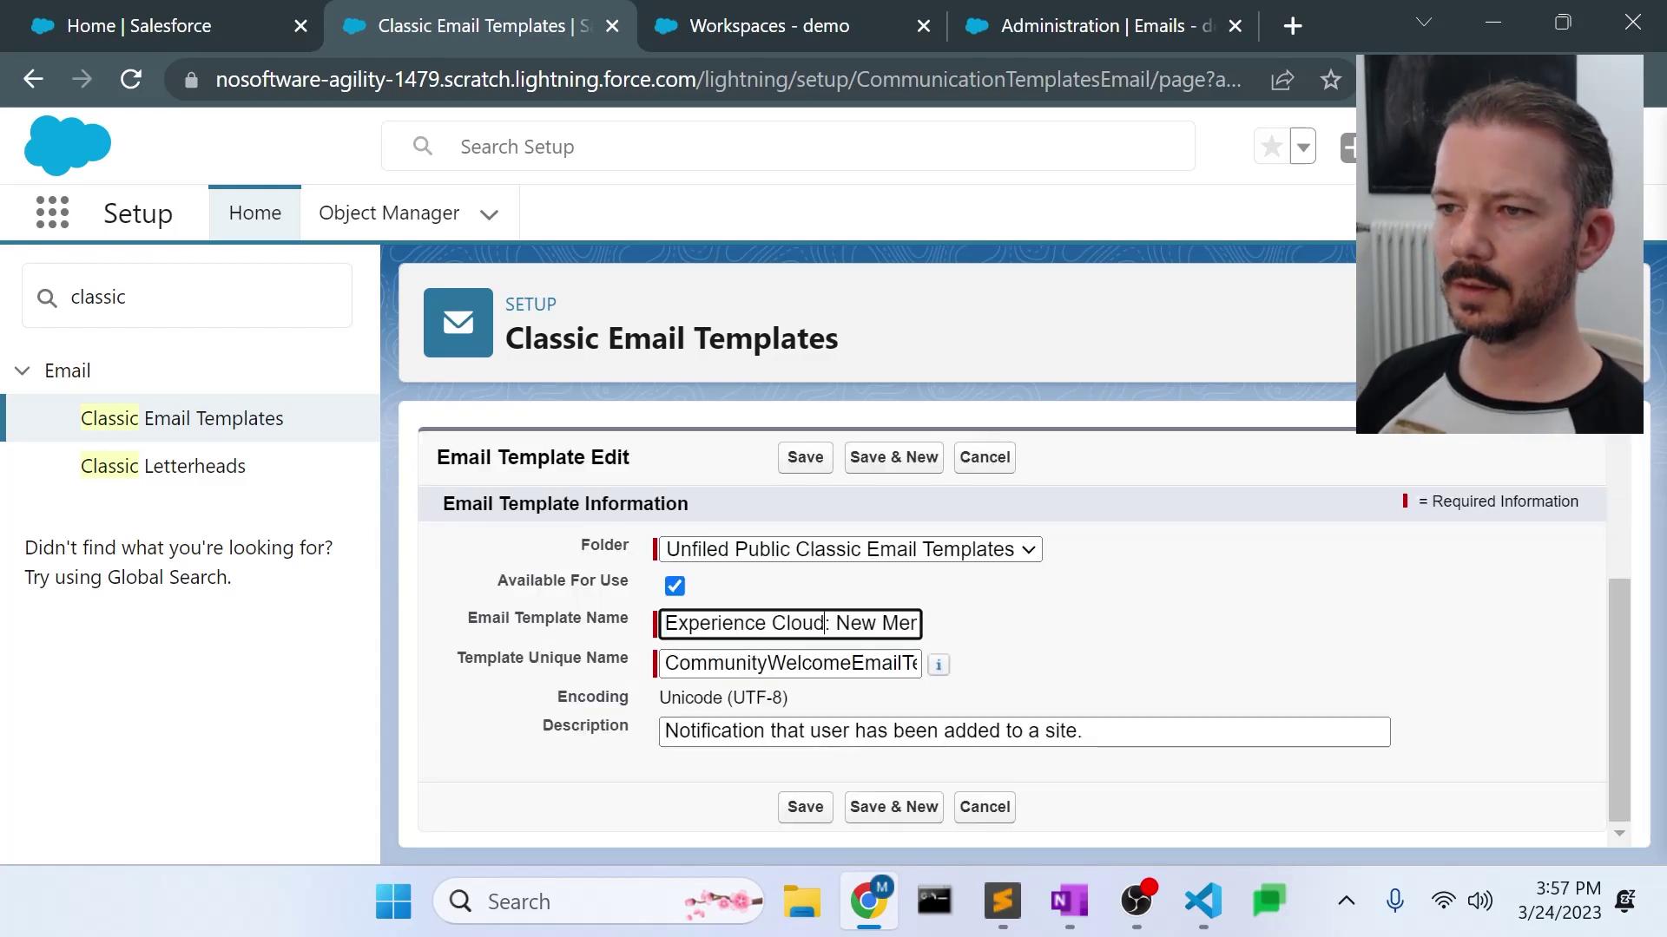
pyautogui.hotkey('ctrl', 'shift', 'Left')
pyautogui.hotkey('ctrl', 'shift', 'Left')
pyautogui.write('Demo')
pyautogui.press('Tab')
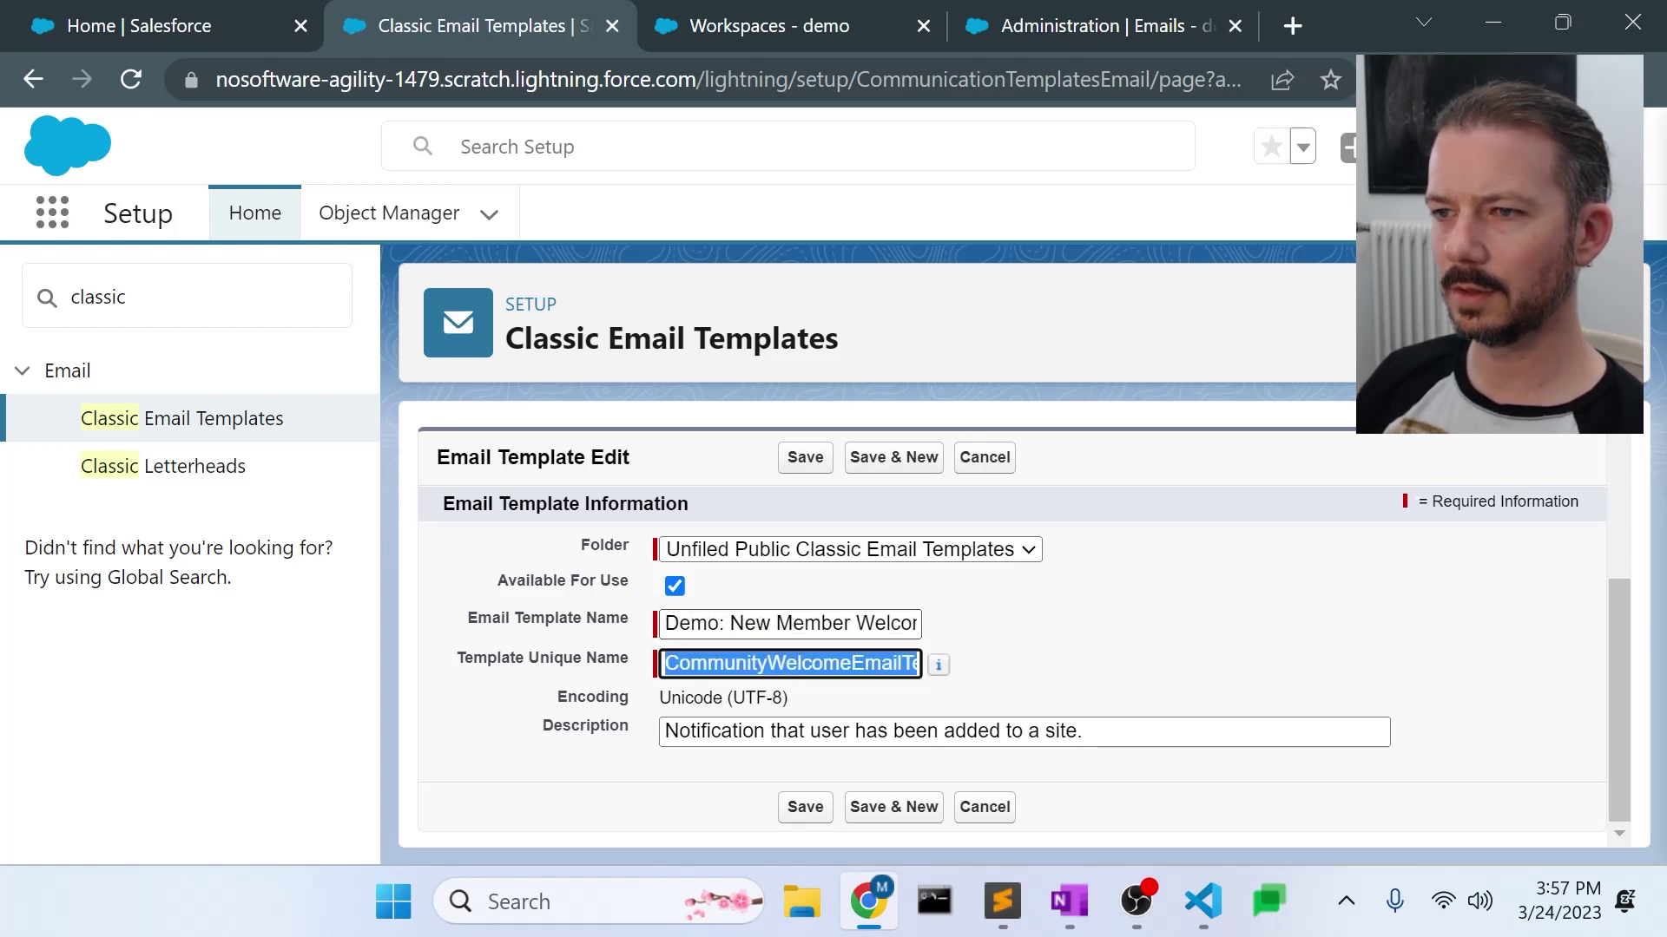
pyautogui.press('Home')
pyautogui.hotkey('shift', 'Right')
pyautogui.hotkey('shift', 'Right')
pyautogui.hotkey('shift', 'Right')
pyautogui.hotkey('shift', 'Right')
pyautogui.hotkey('shift', 'Right')
pyautogui.hotkey('shift', 'Right')
pyautogui.hotkey('shift', 'Right')
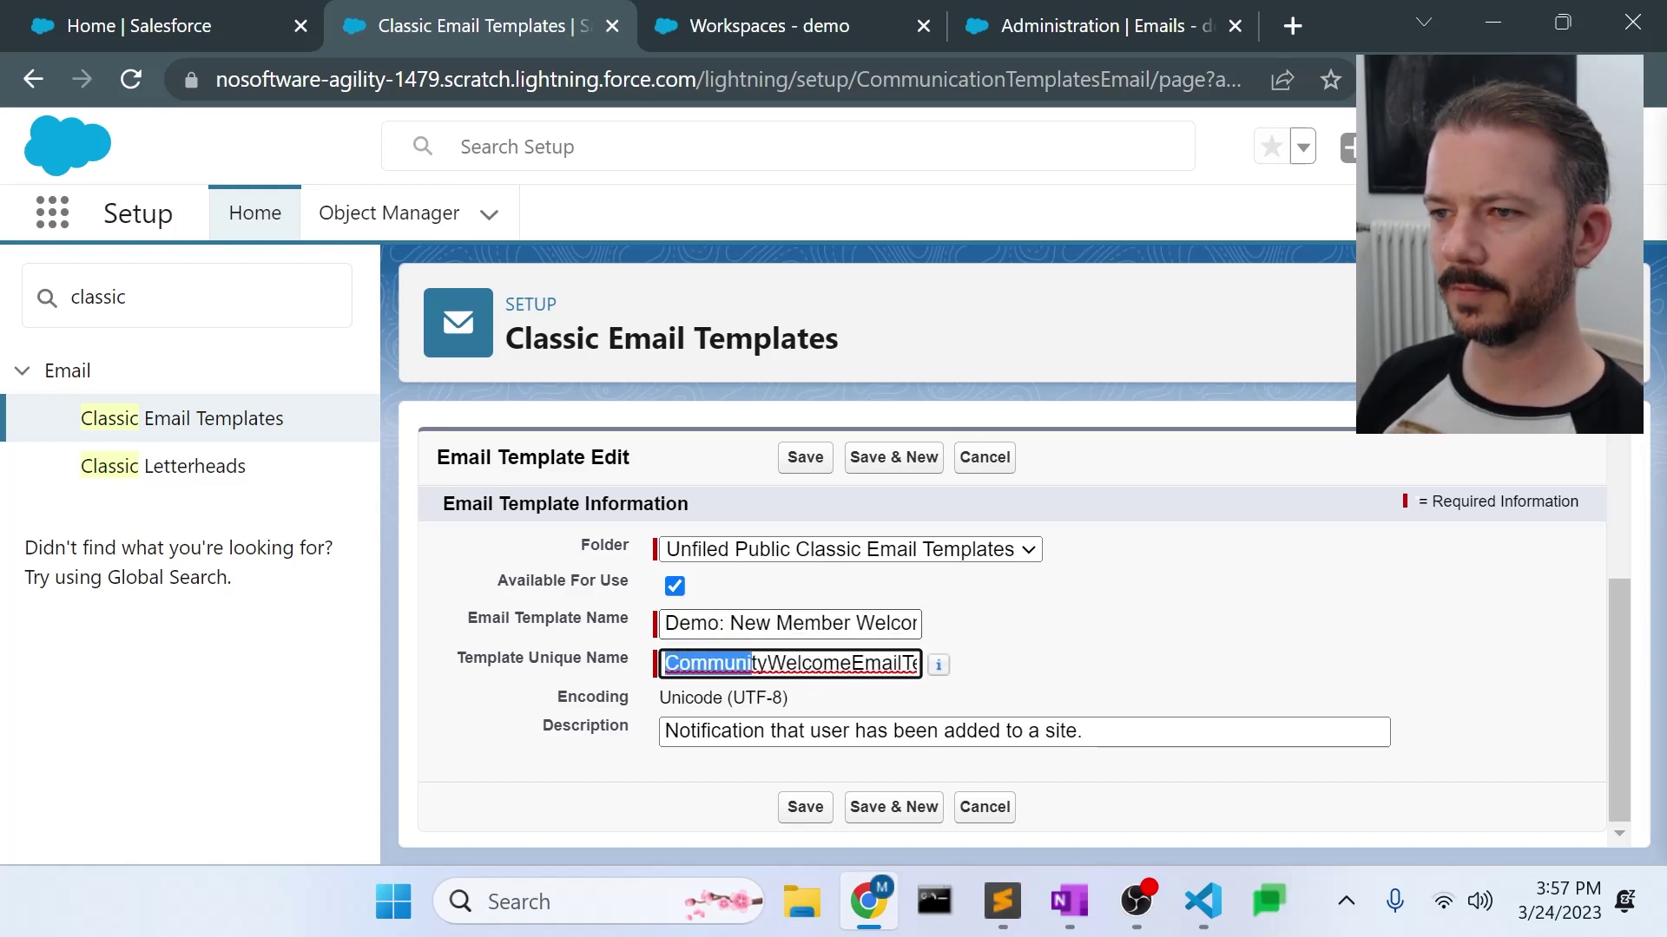
pyautogui.hotkey('shift', 'Right')
pyautogui.hotkey('shift', 'Right')
pyautogui.write('De')
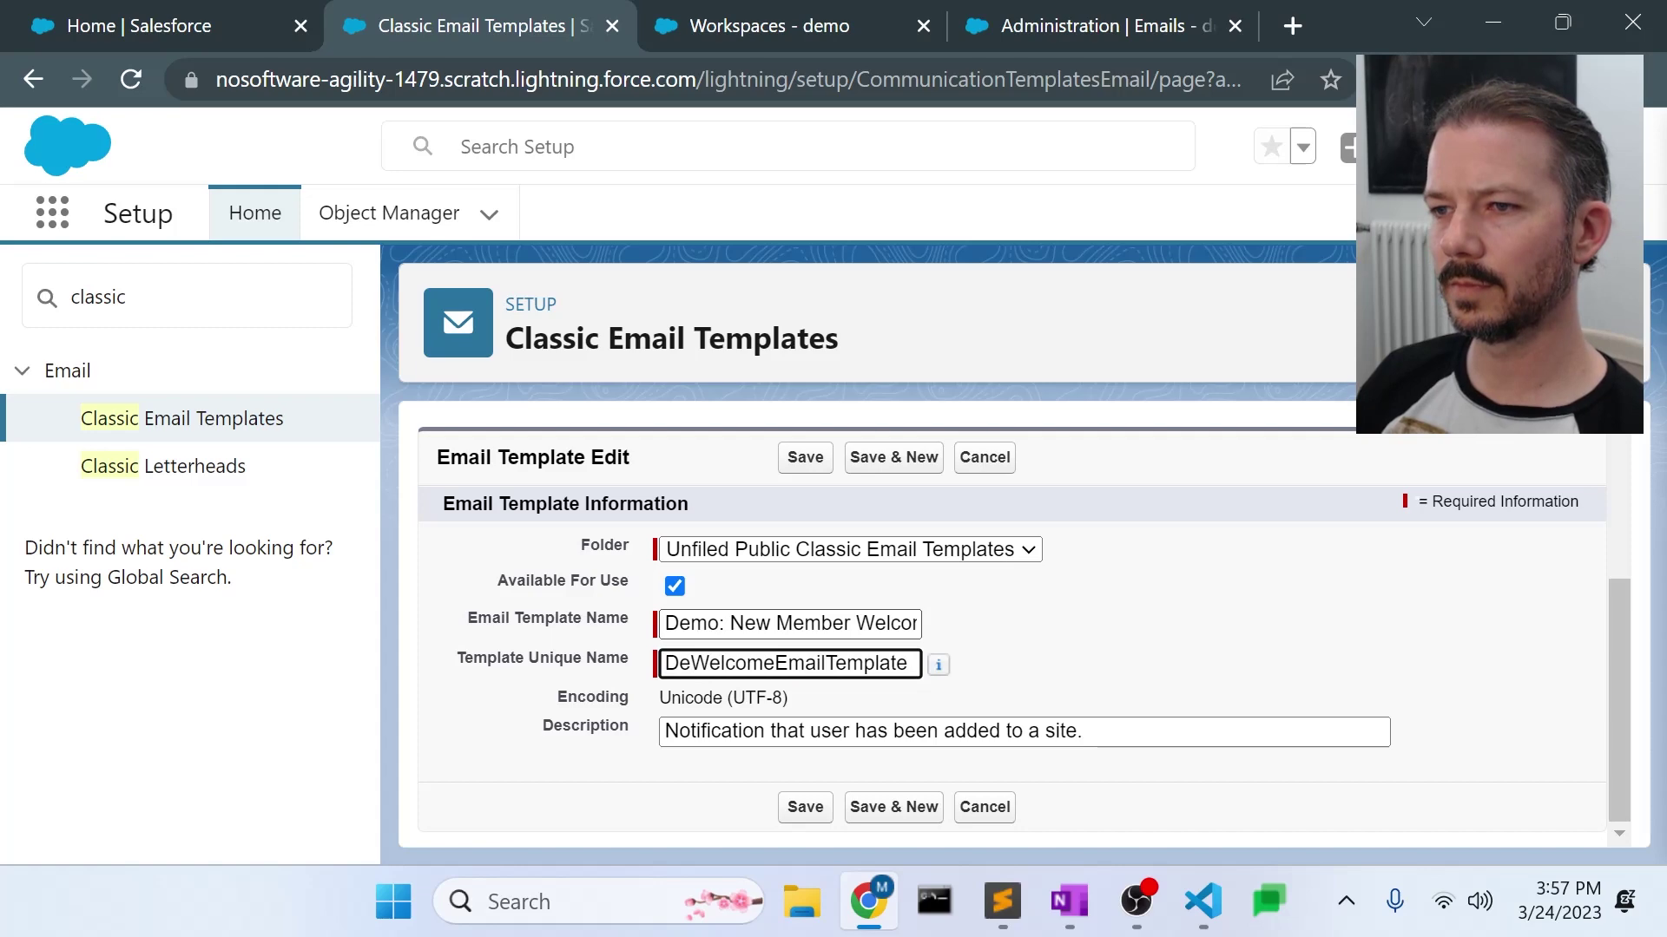
pyautogui.write('mo')
pyautogui.click(805, 809)
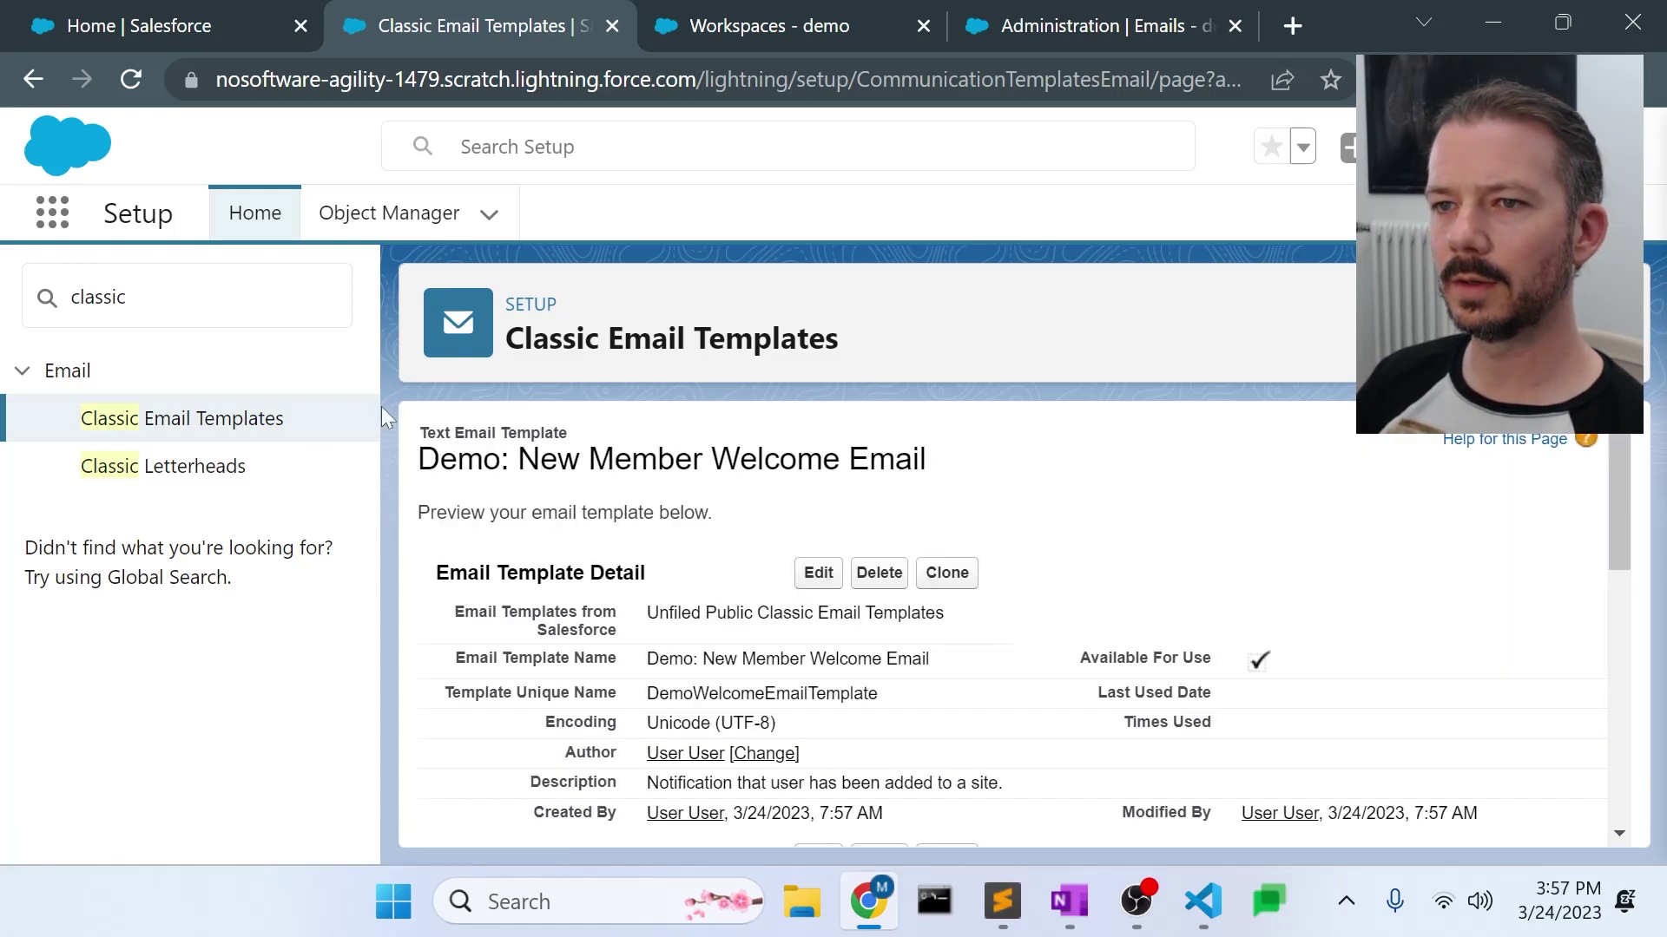
pyautogui.click(231, 420)
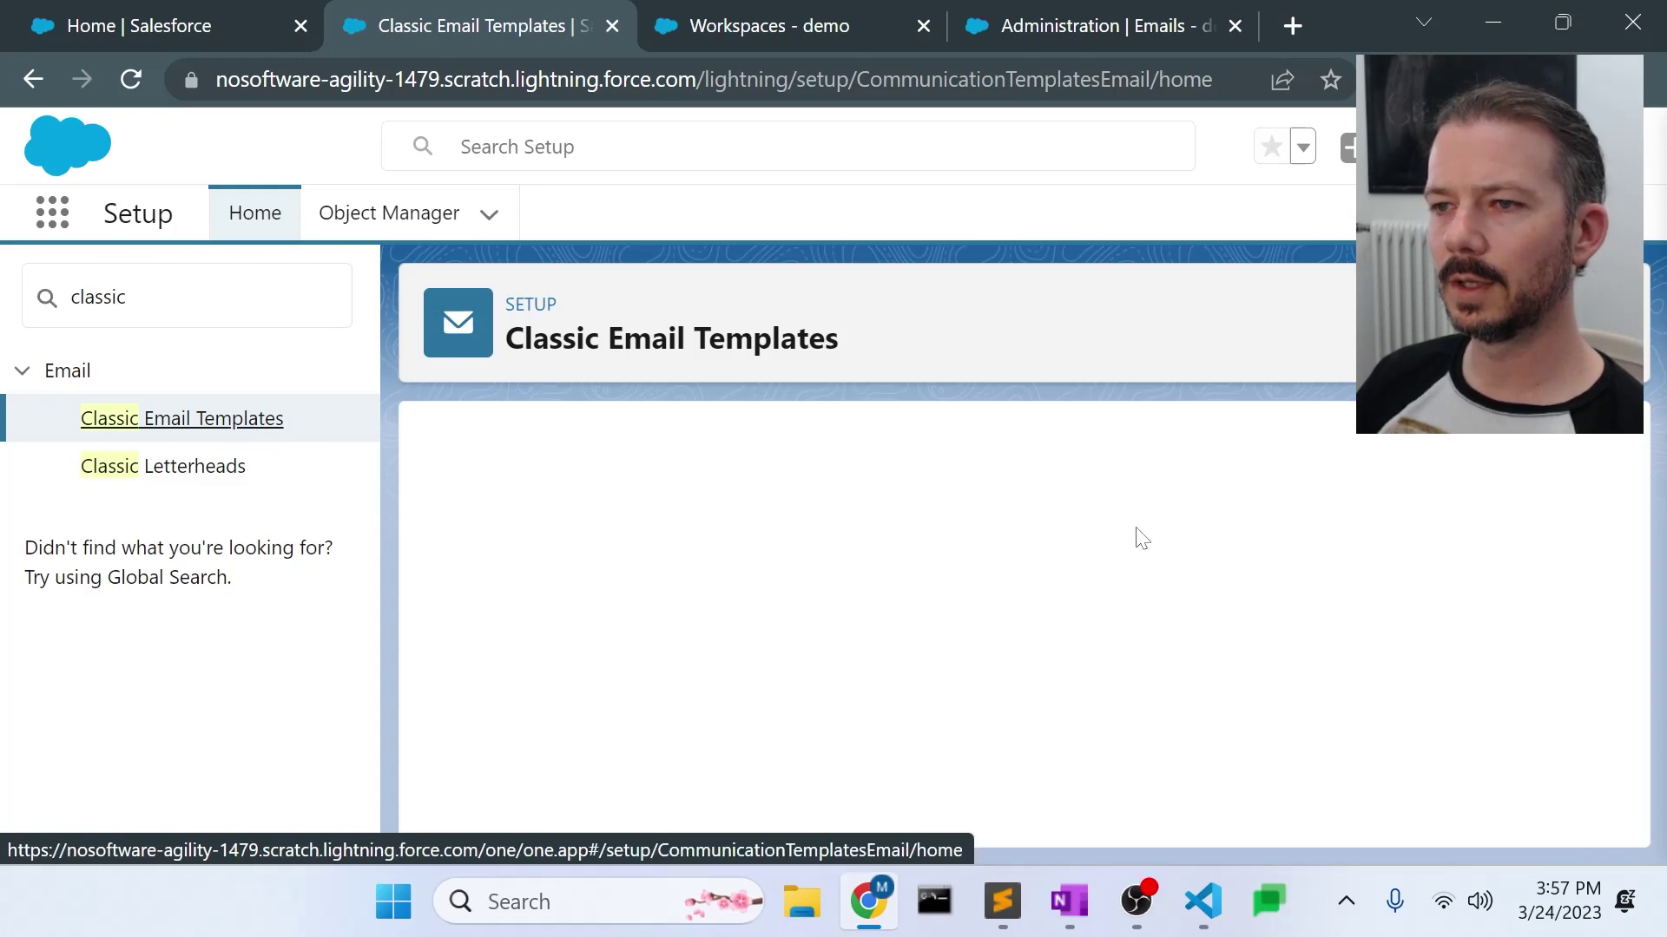
# Step: Clone the Headless Forgot Password Verification template with Demo prefixes, unique name DemoHeadlessForgotPassword, and save
pyautogui.scroll(-5, 1142, 543)
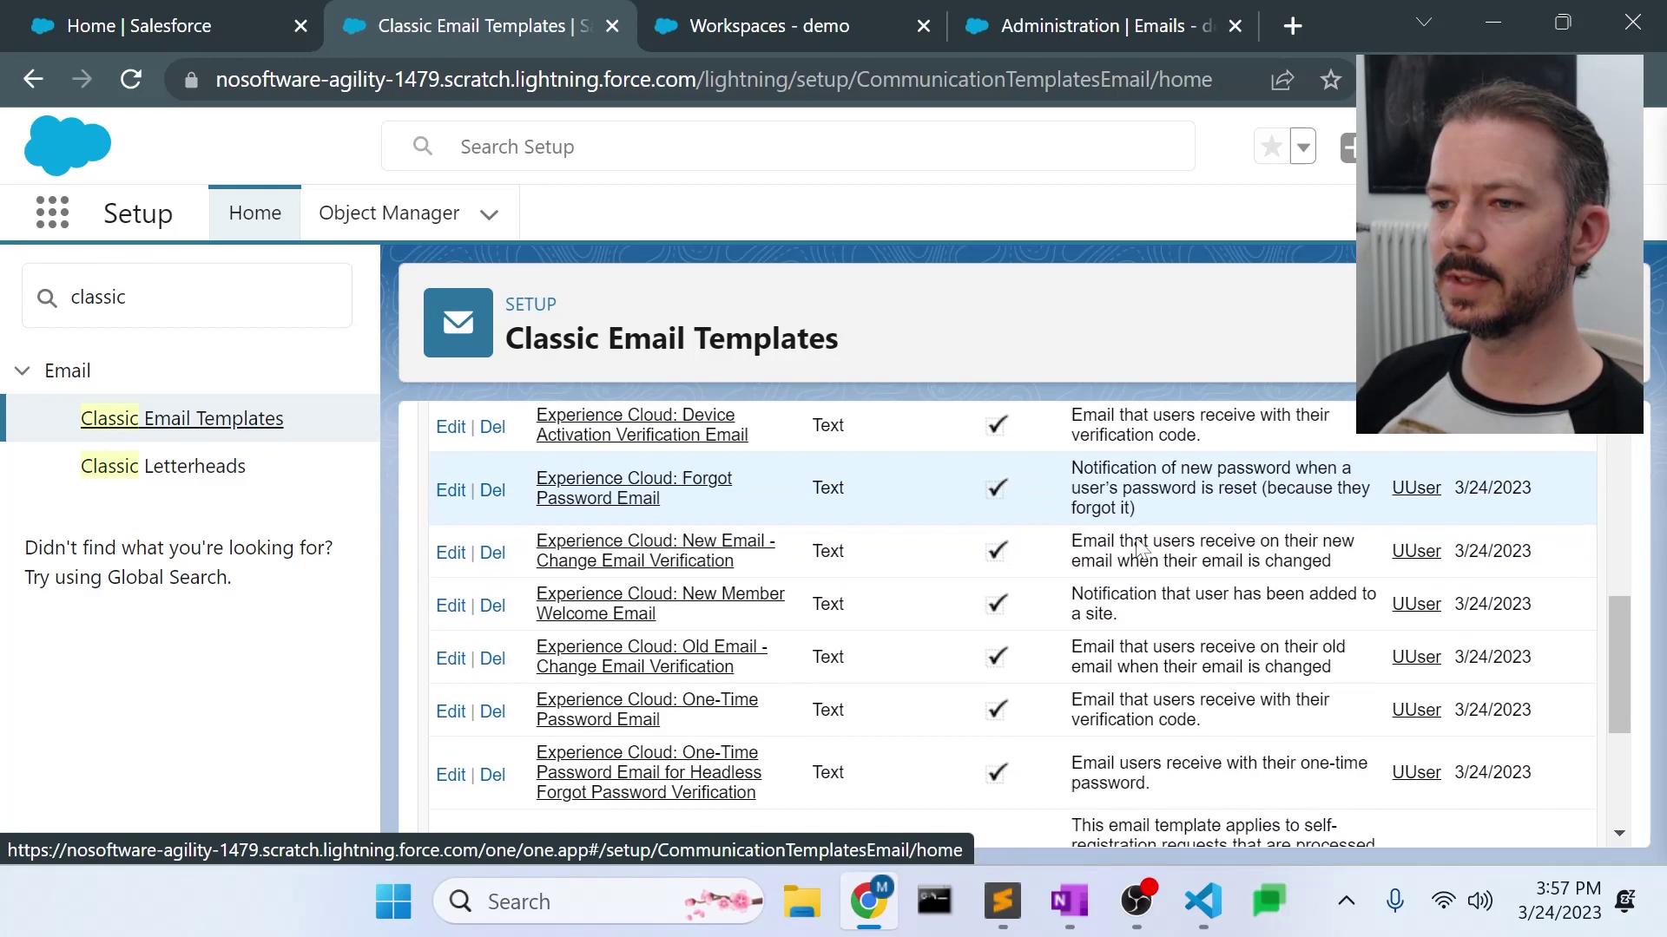
pyautogui.scroll(-3, 1143, 552)
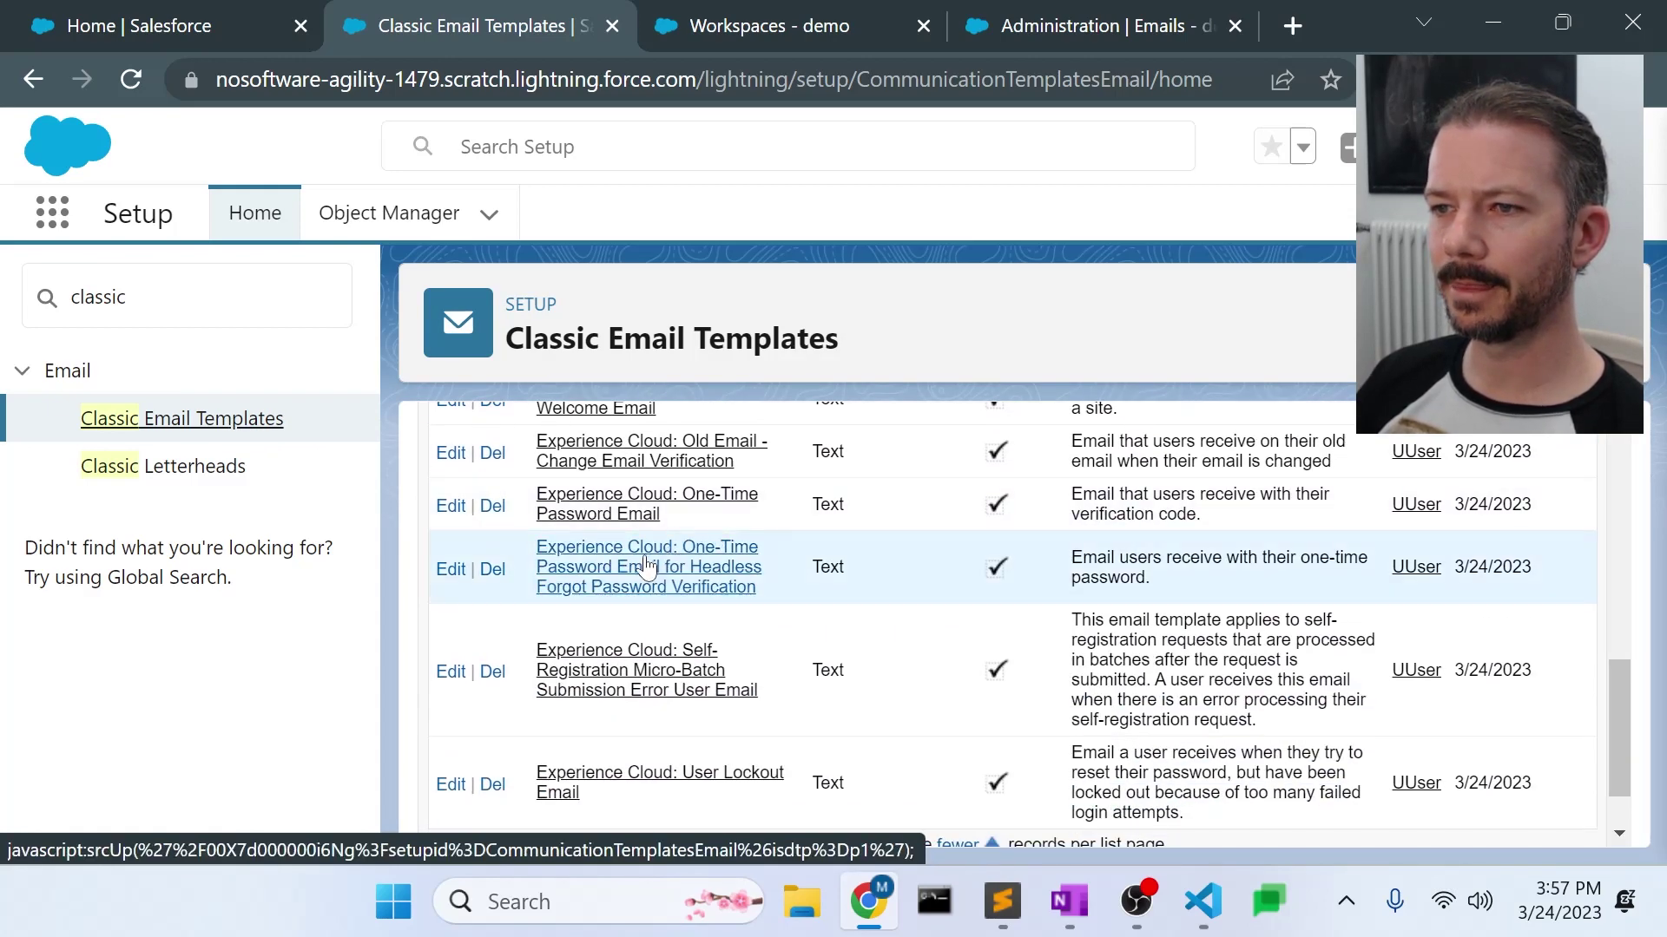
pyautogui.click(644, 565)
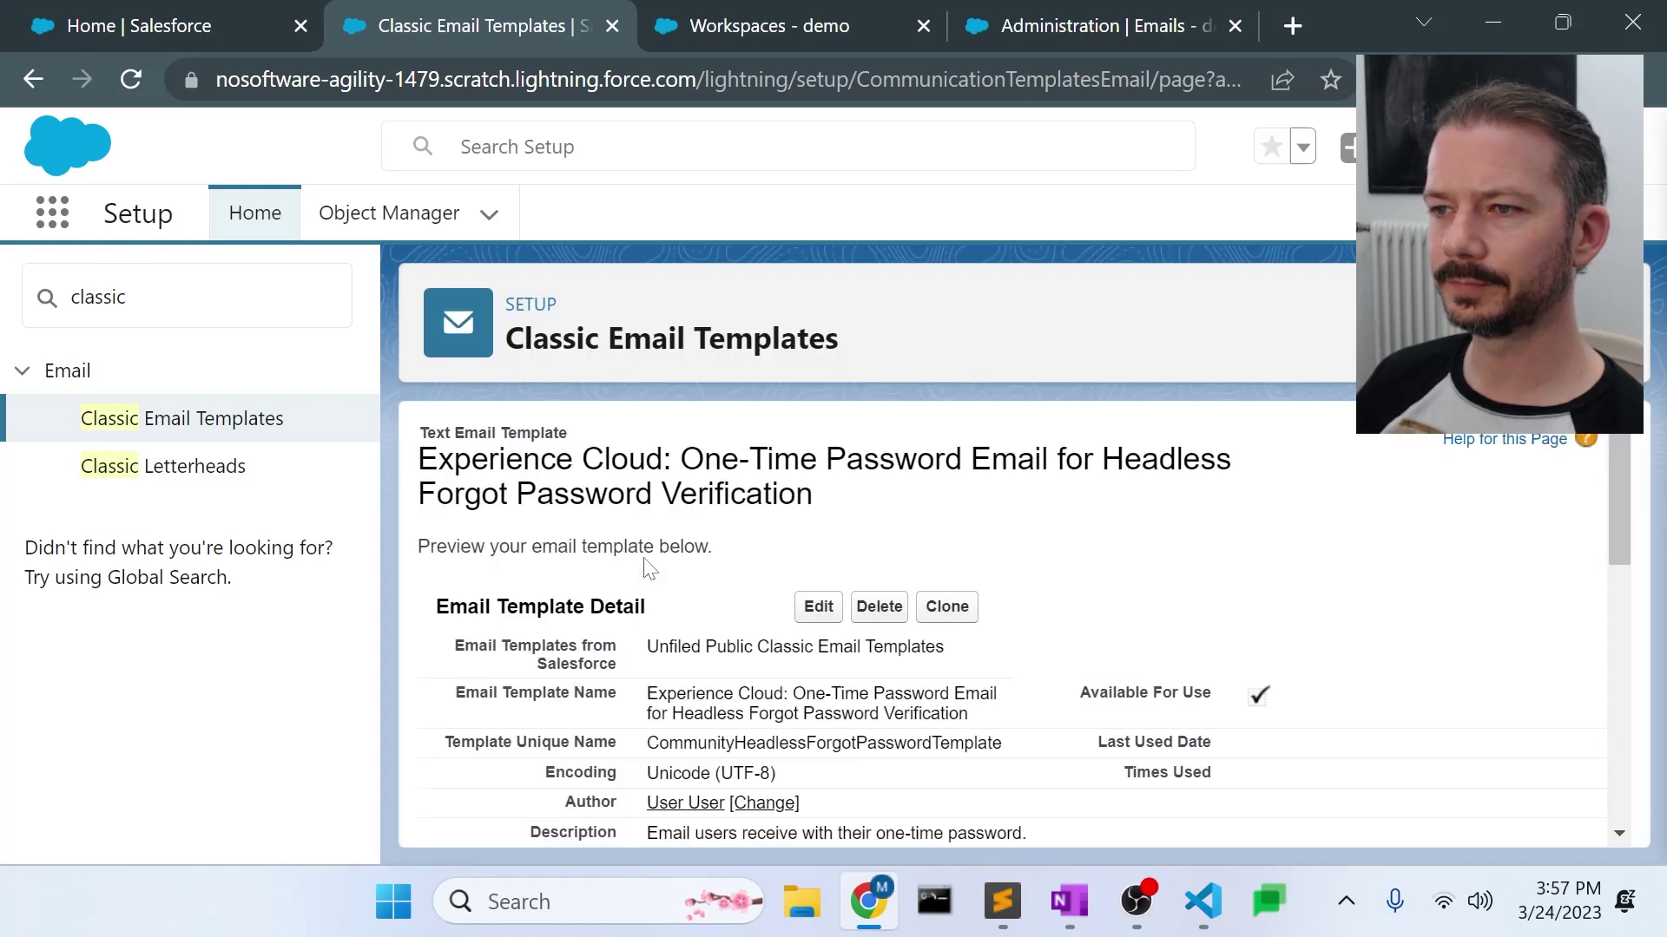
pyautogui.click(946, 607)
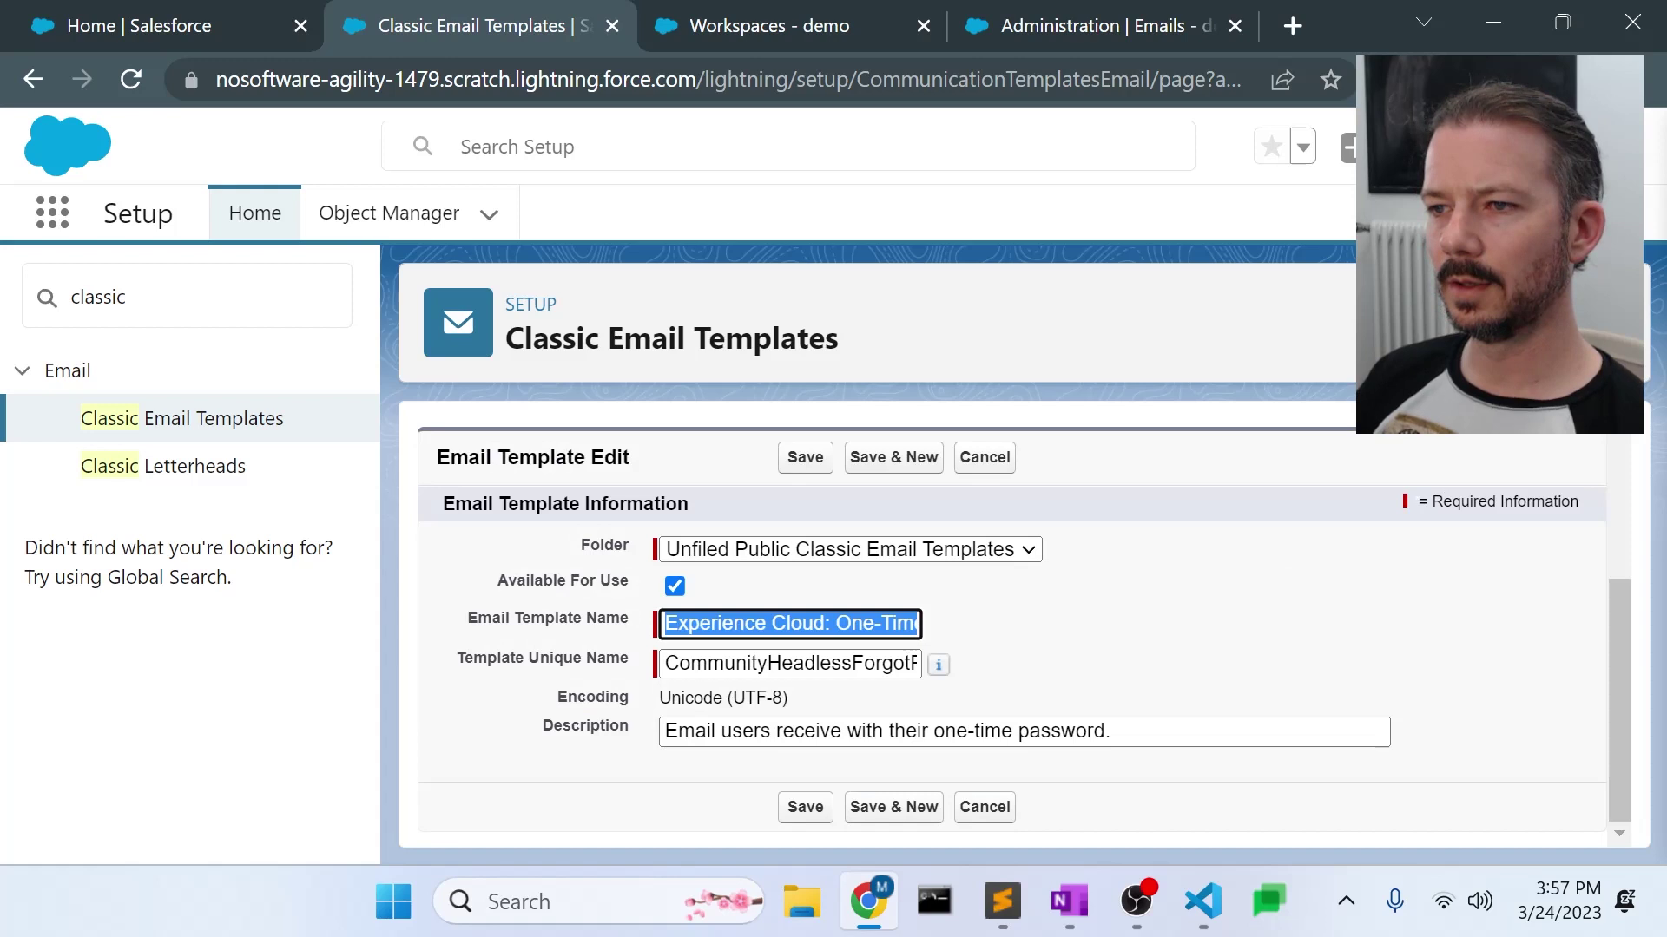
pyautogui.moveTo(666, 623); pyautogui.dragTo(825, 623)
pyautogui.write('Demo: One-Time Password')
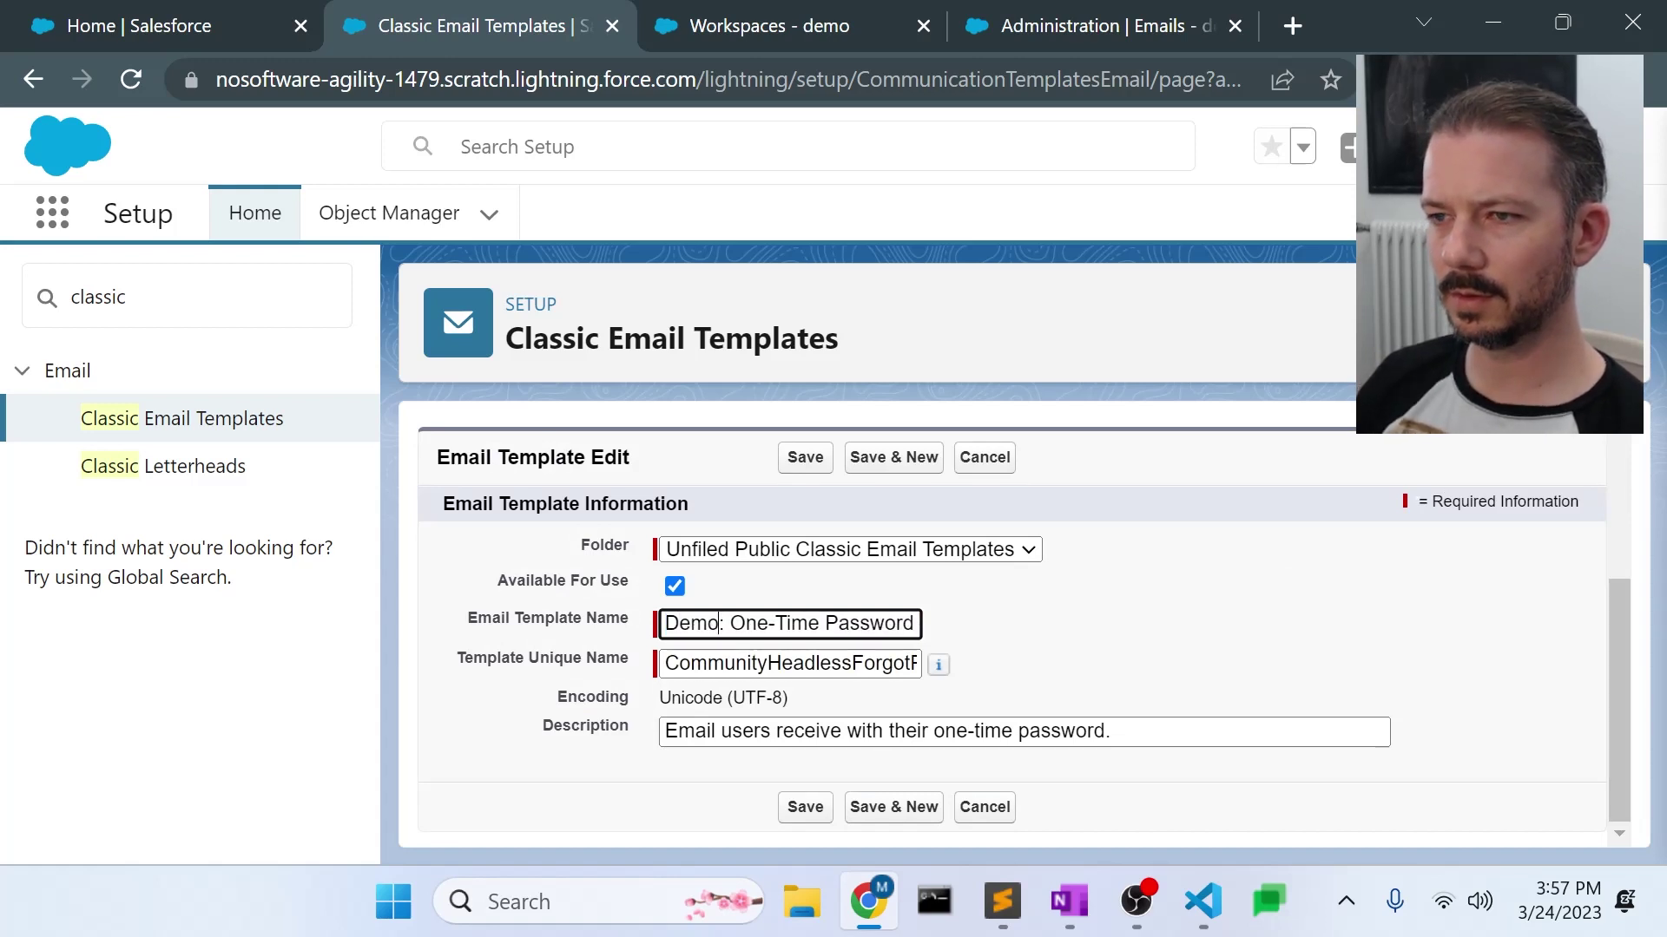
pyautogui.press('Tab')
pyautogui.moveTo(666, 663); pyautogui.dragTo(724, 663)
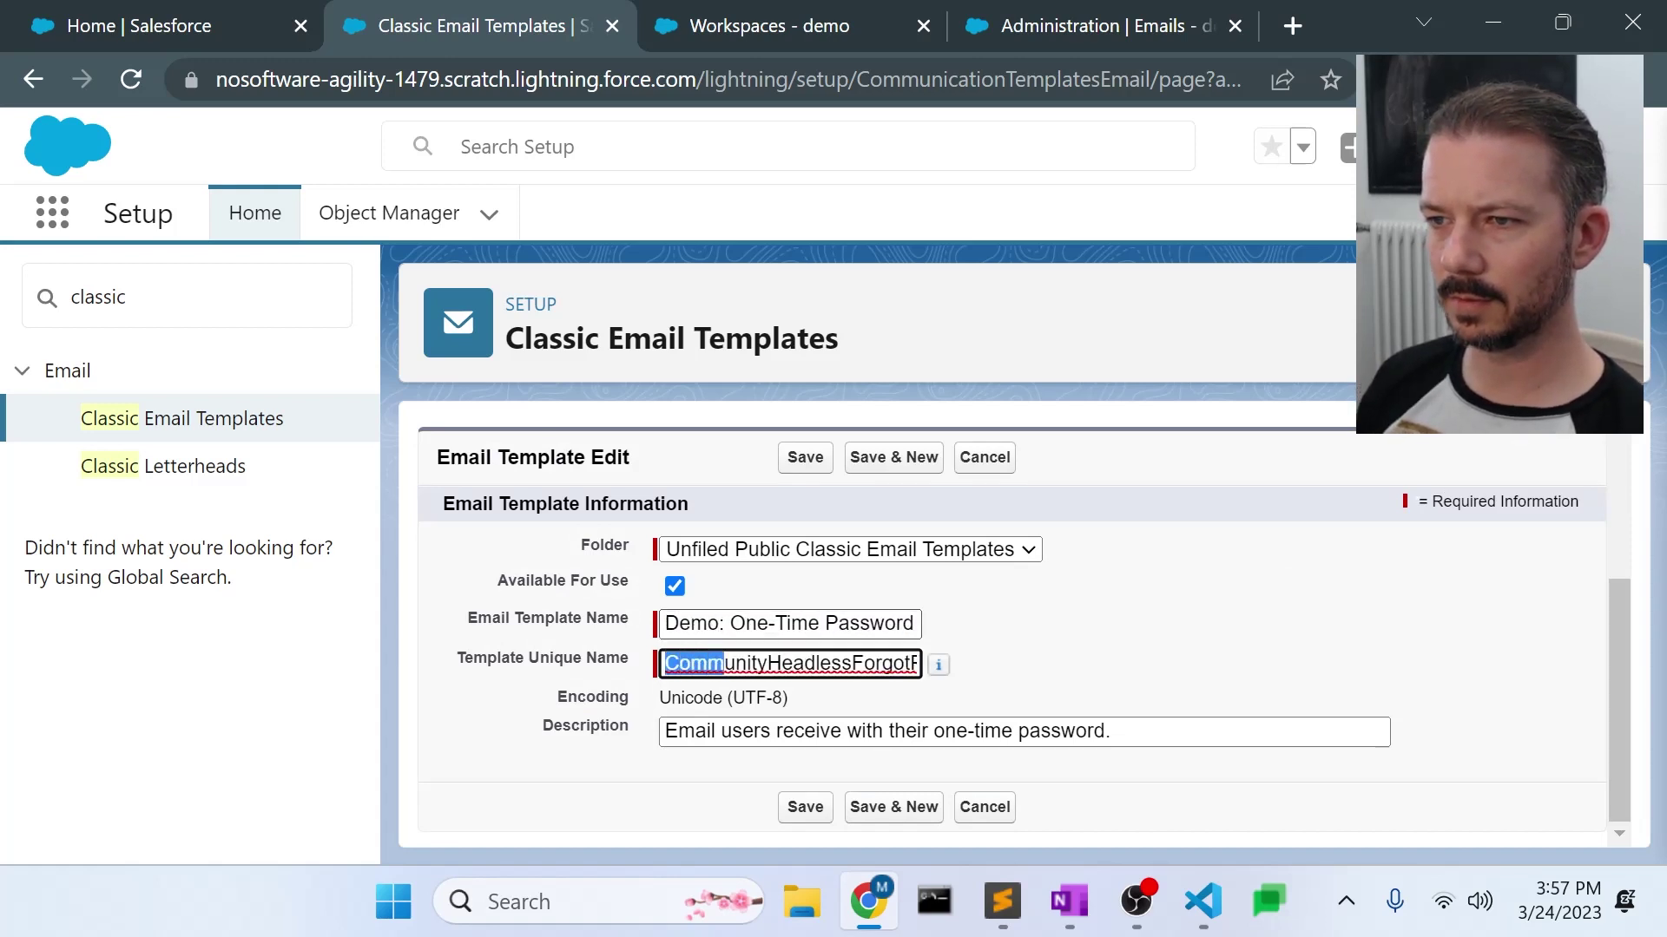
pyautogui.write('D')
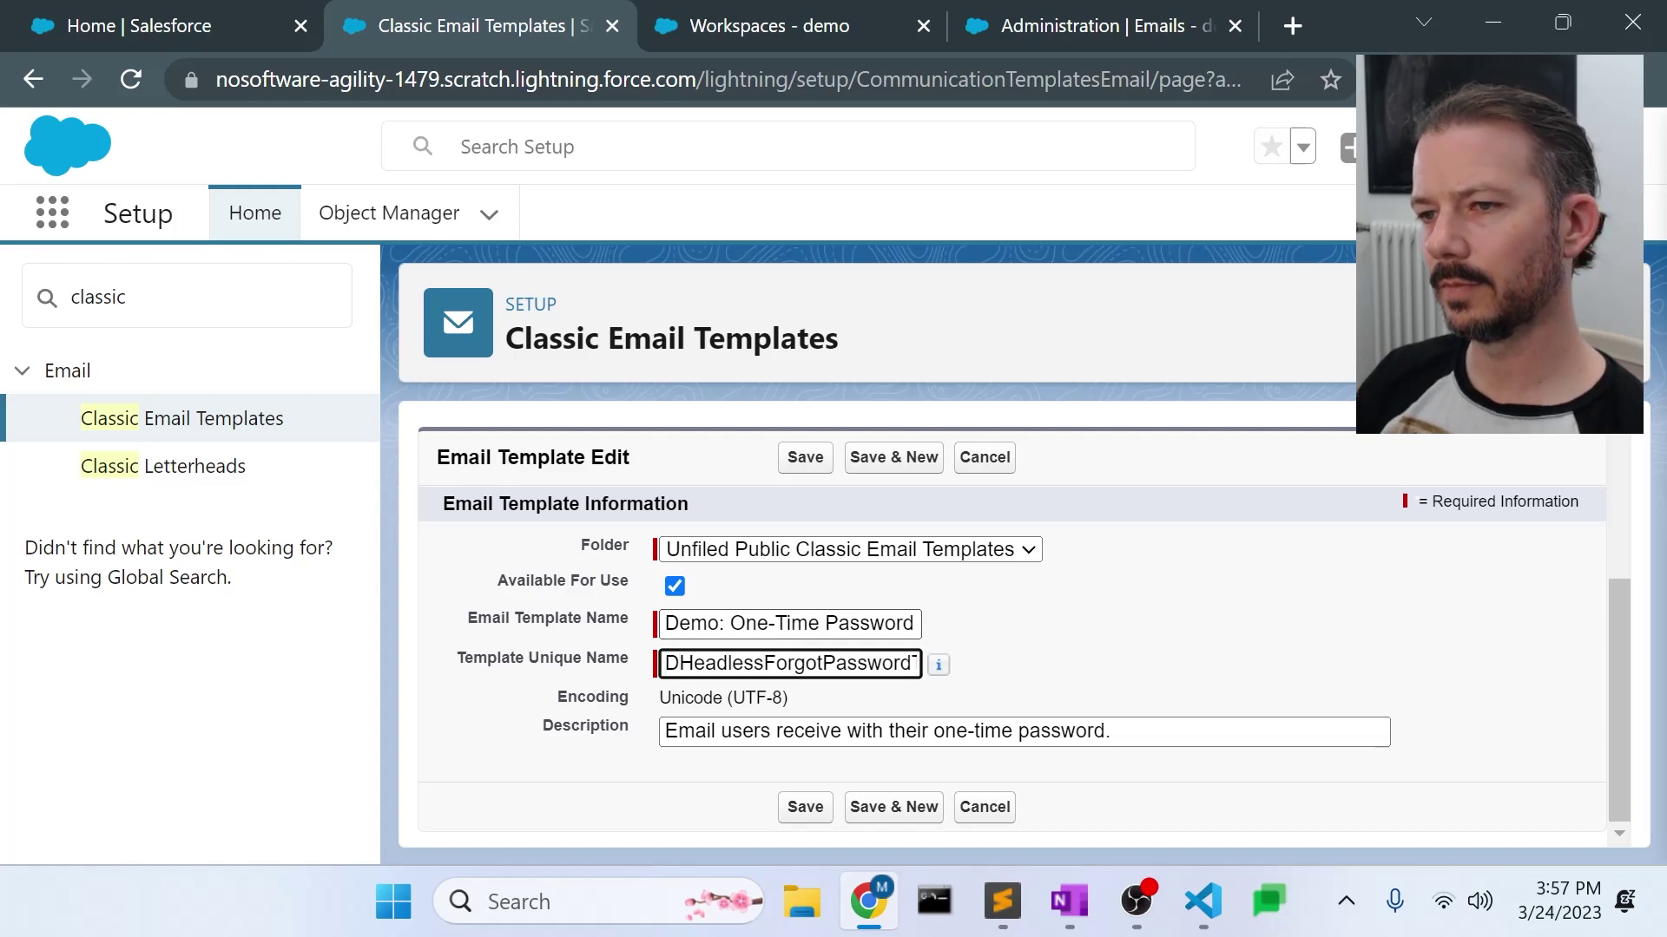
pyautogui.write('emo')
pyautogui.click(797, 808)
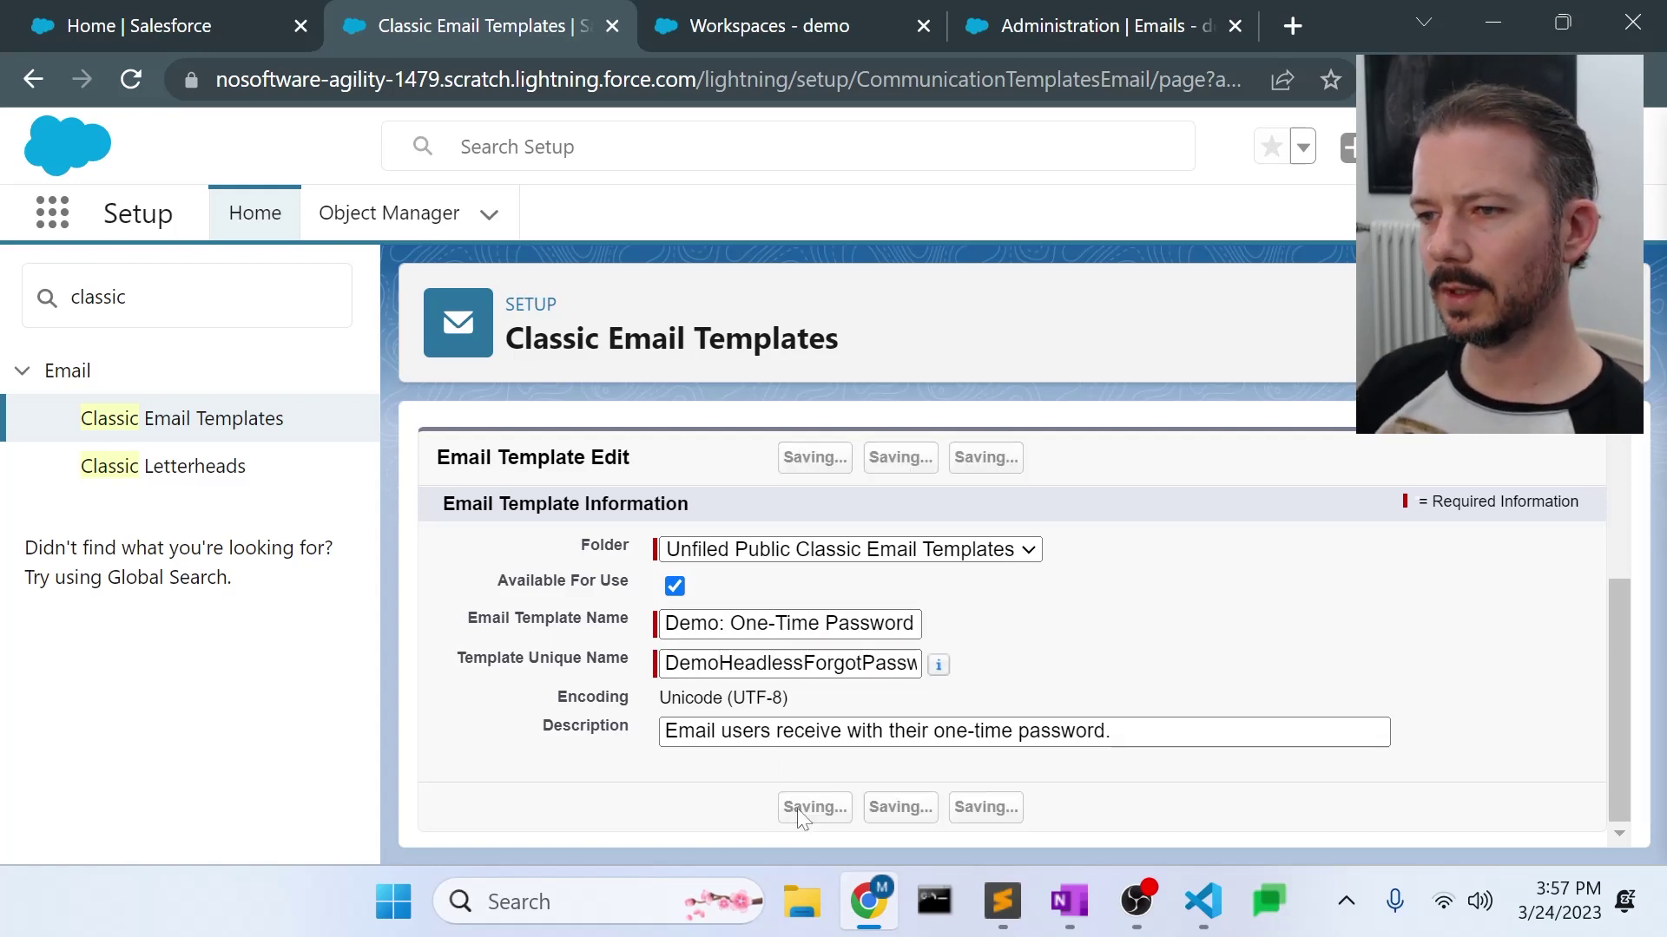
# Step: Set the forgot and changed password emails to Demo: Forgot Password Email and Demo: Changed Password Email
pyautogui.click(1077, 29)
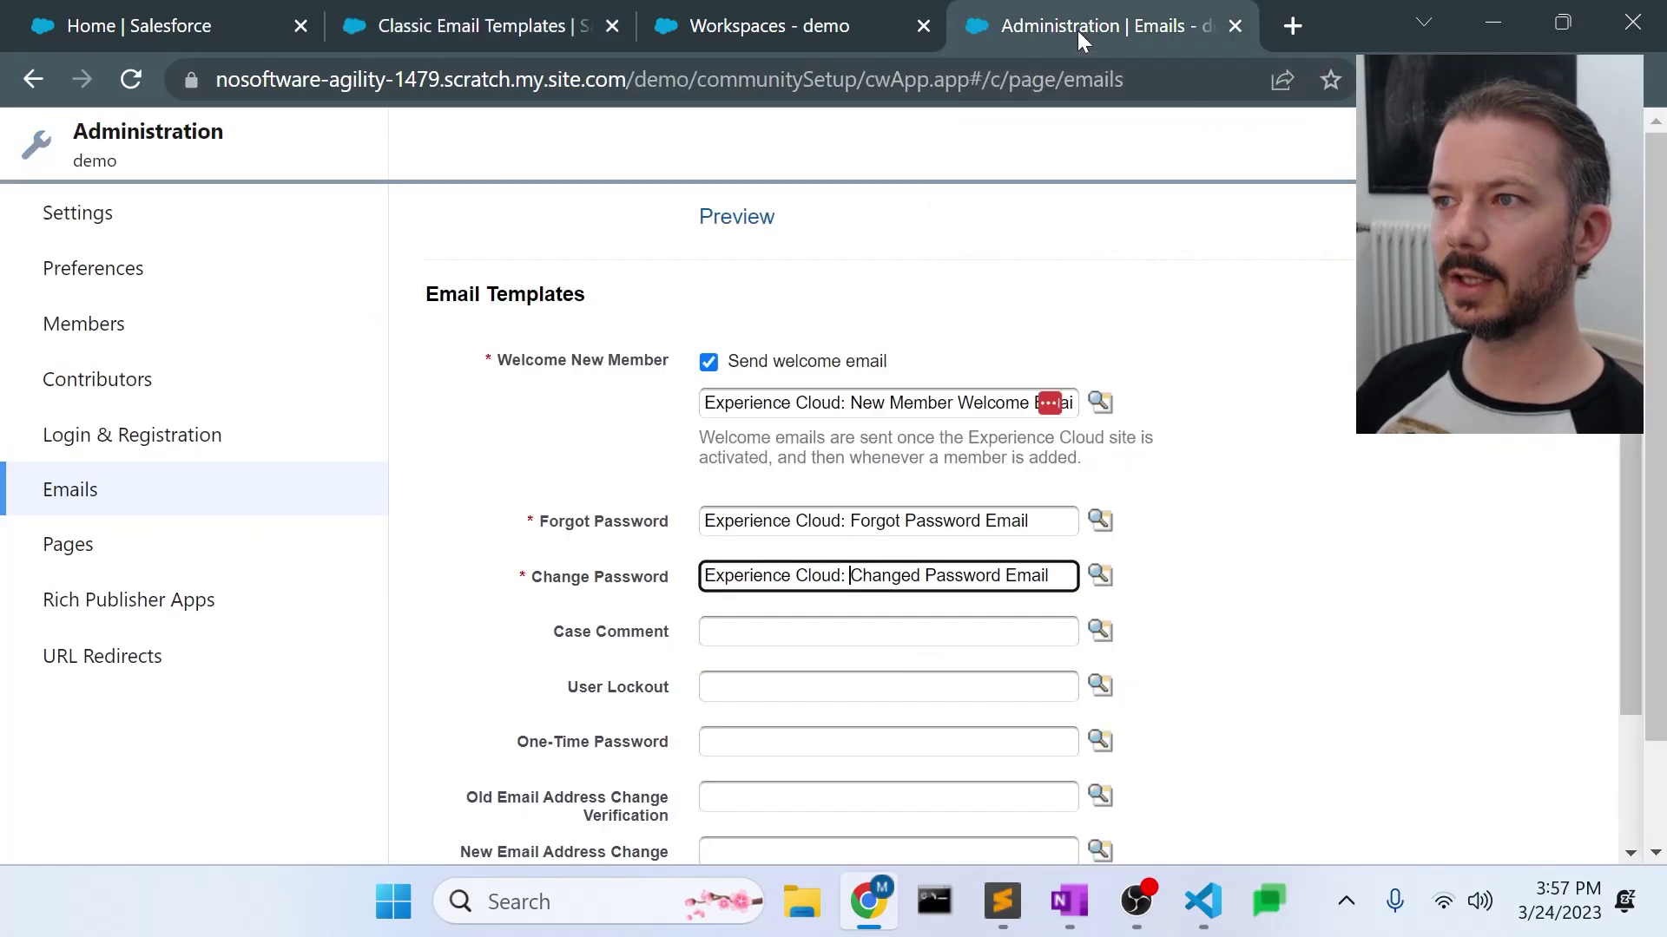
pyautogui.click(1100, 519)
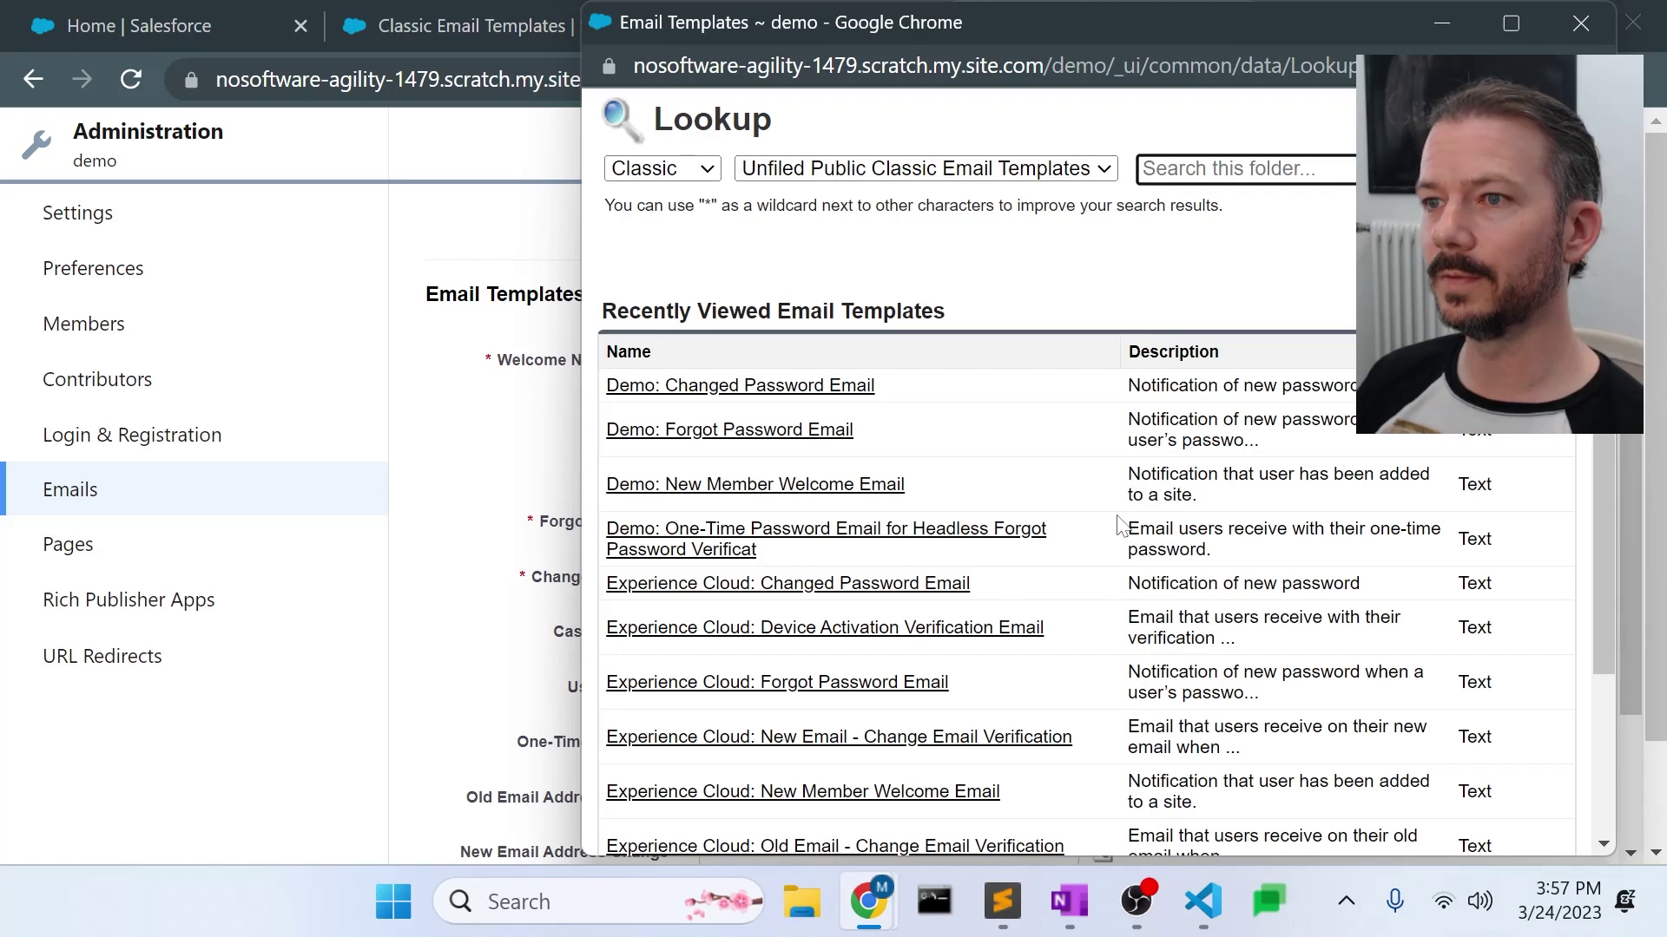
pyautogui.click(1578, 25)
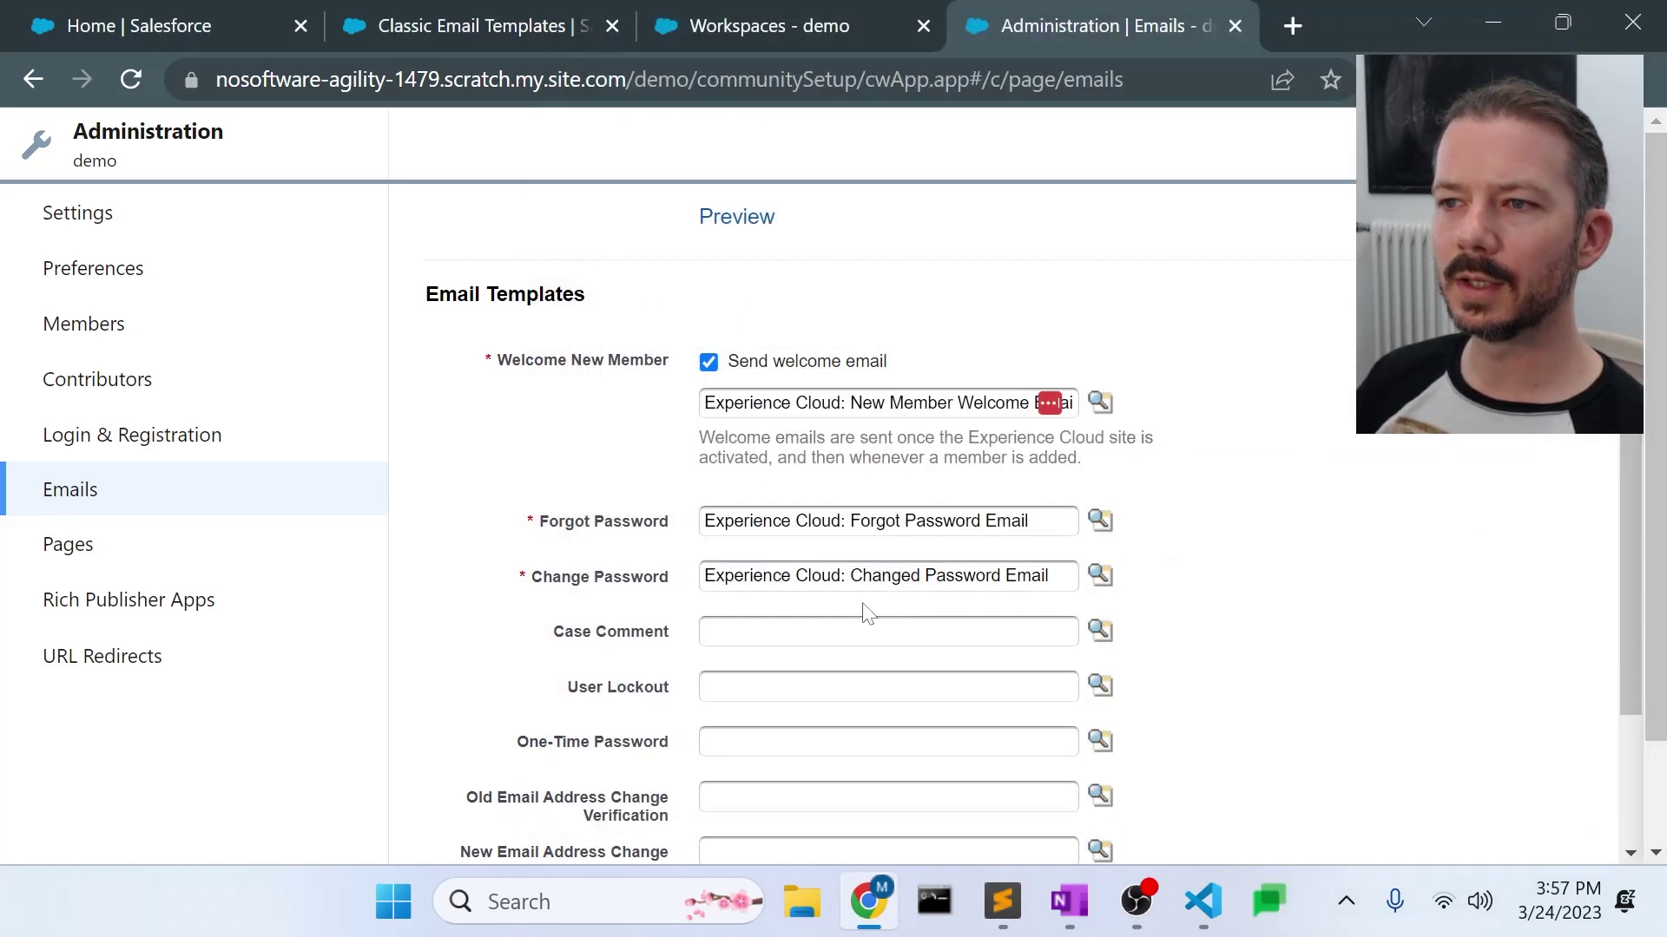
pyautogui.click(1100, 522)
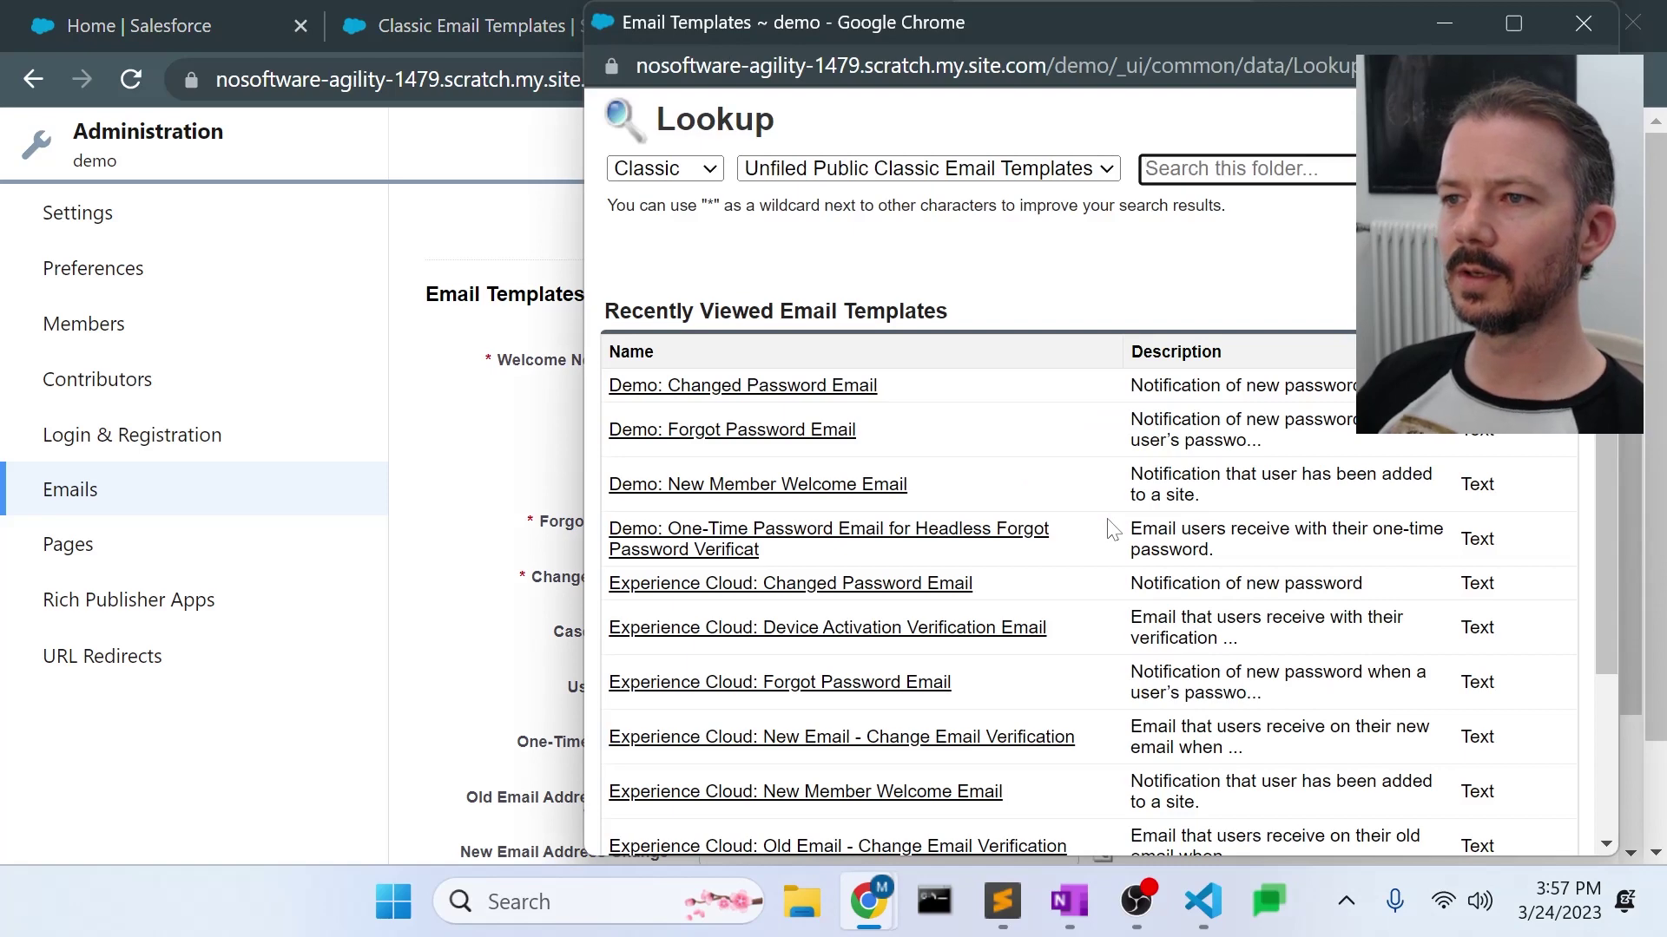
pyautogui.click(807, 431)
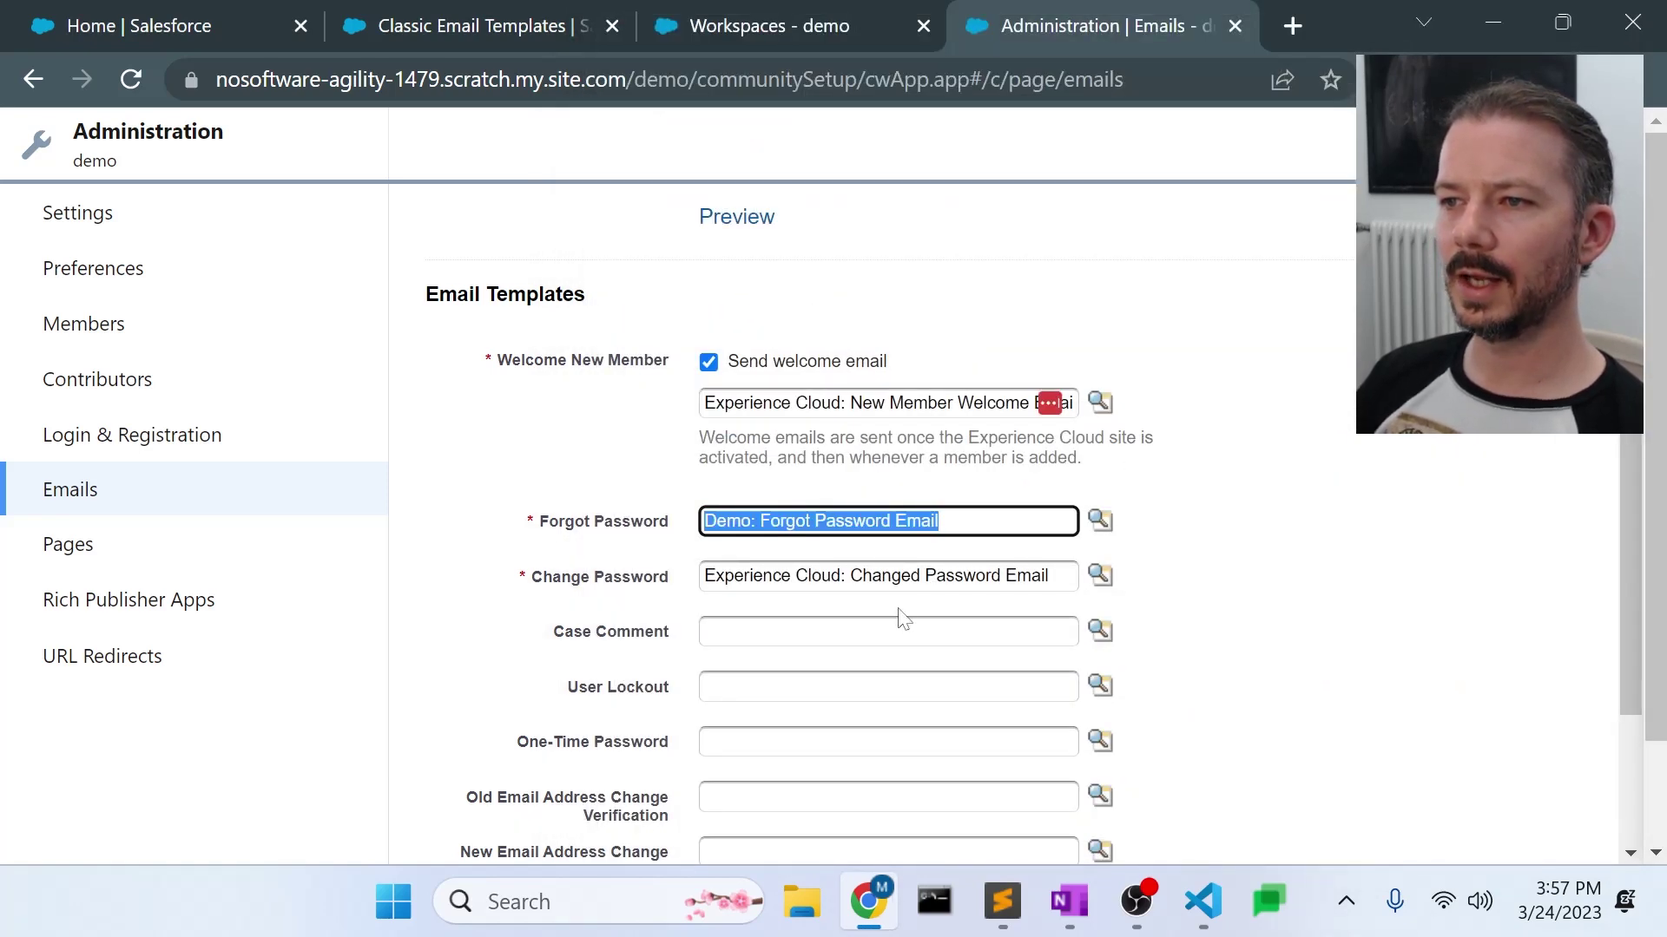
pyautogui.click(1101, 574)
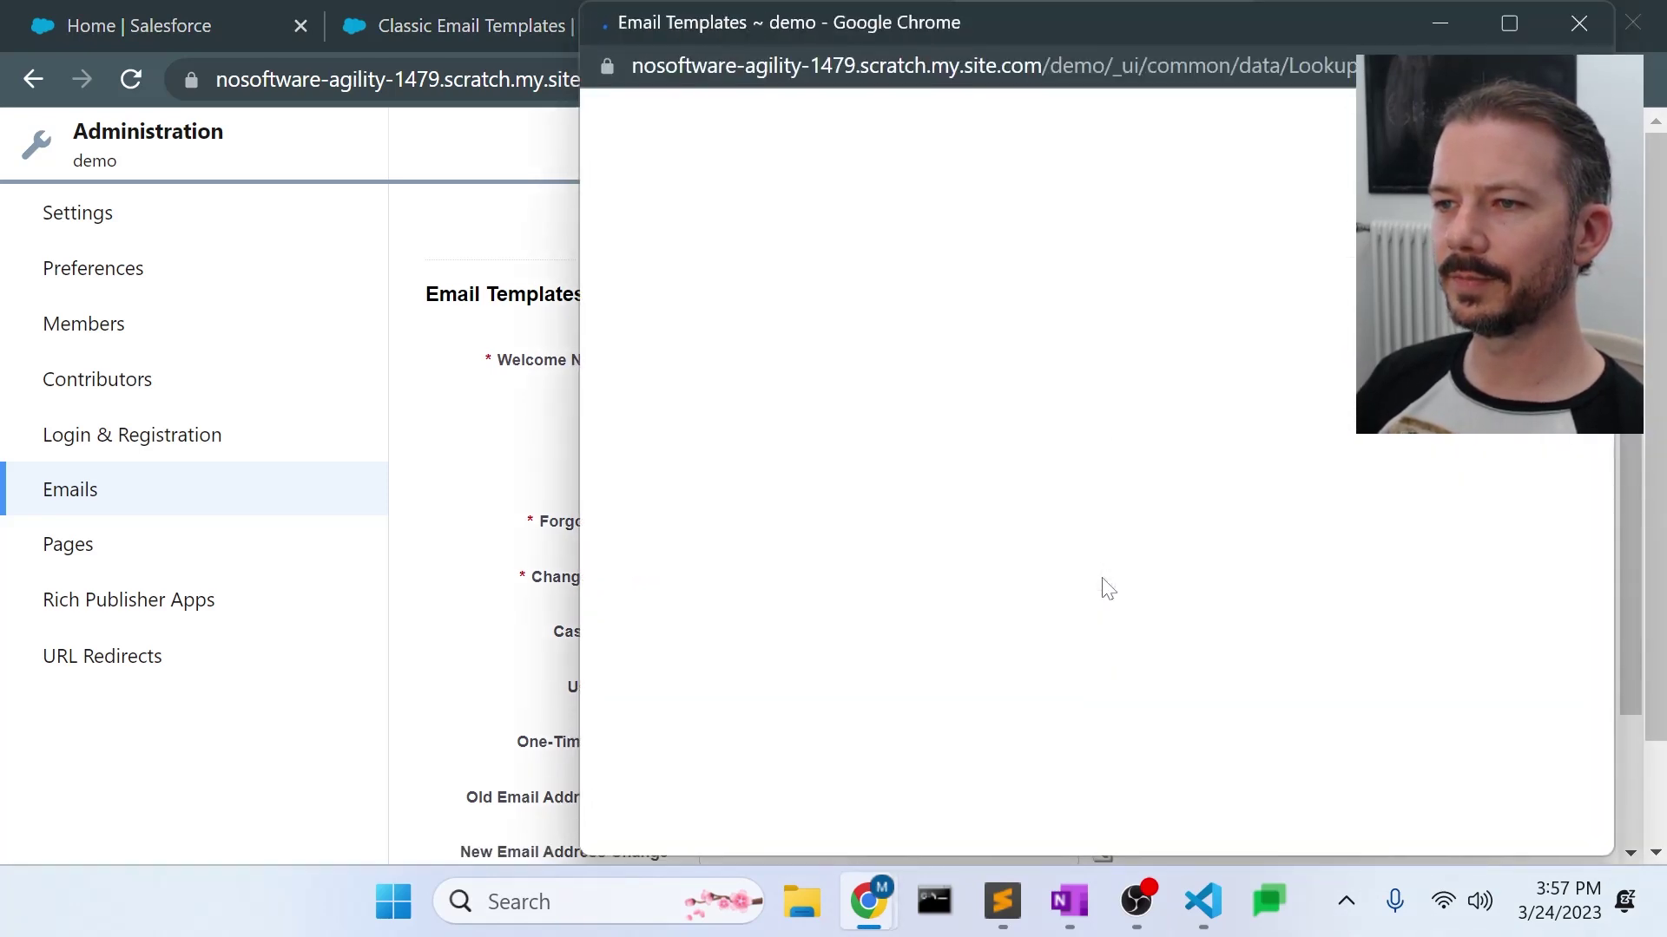
pyautogui.click(851, 386)
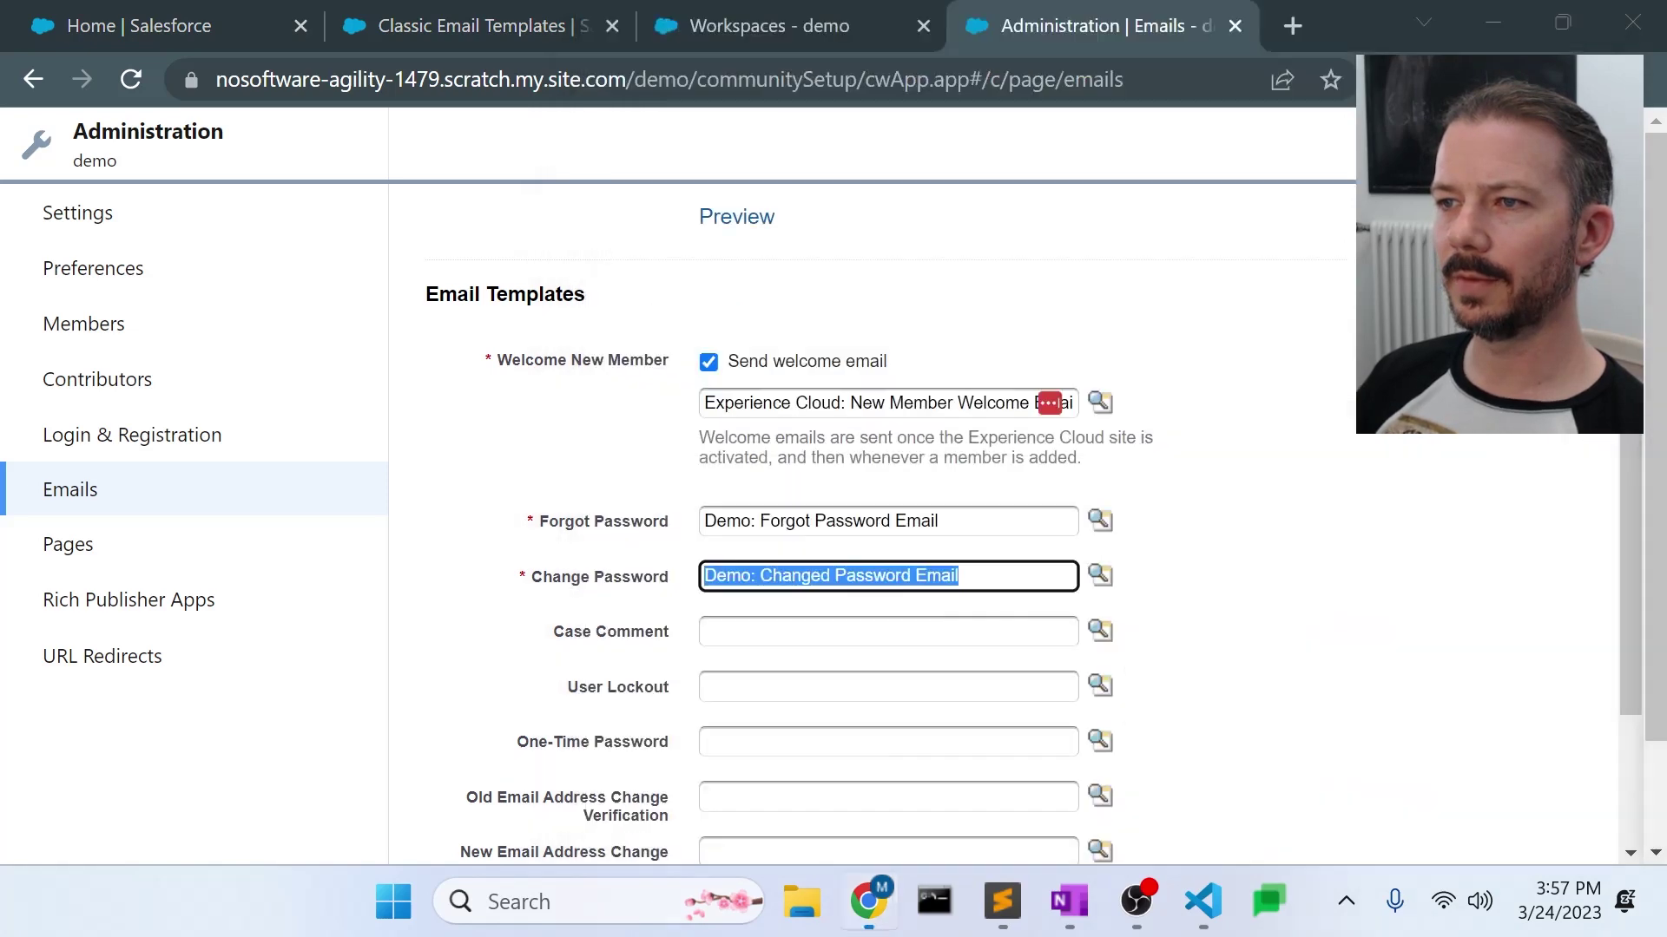
# Step: Choose Demo: New Member Welcome Email and the Demo one-time password template, then save the email settings
pyautogui.scroll(-3, 1299, 434)
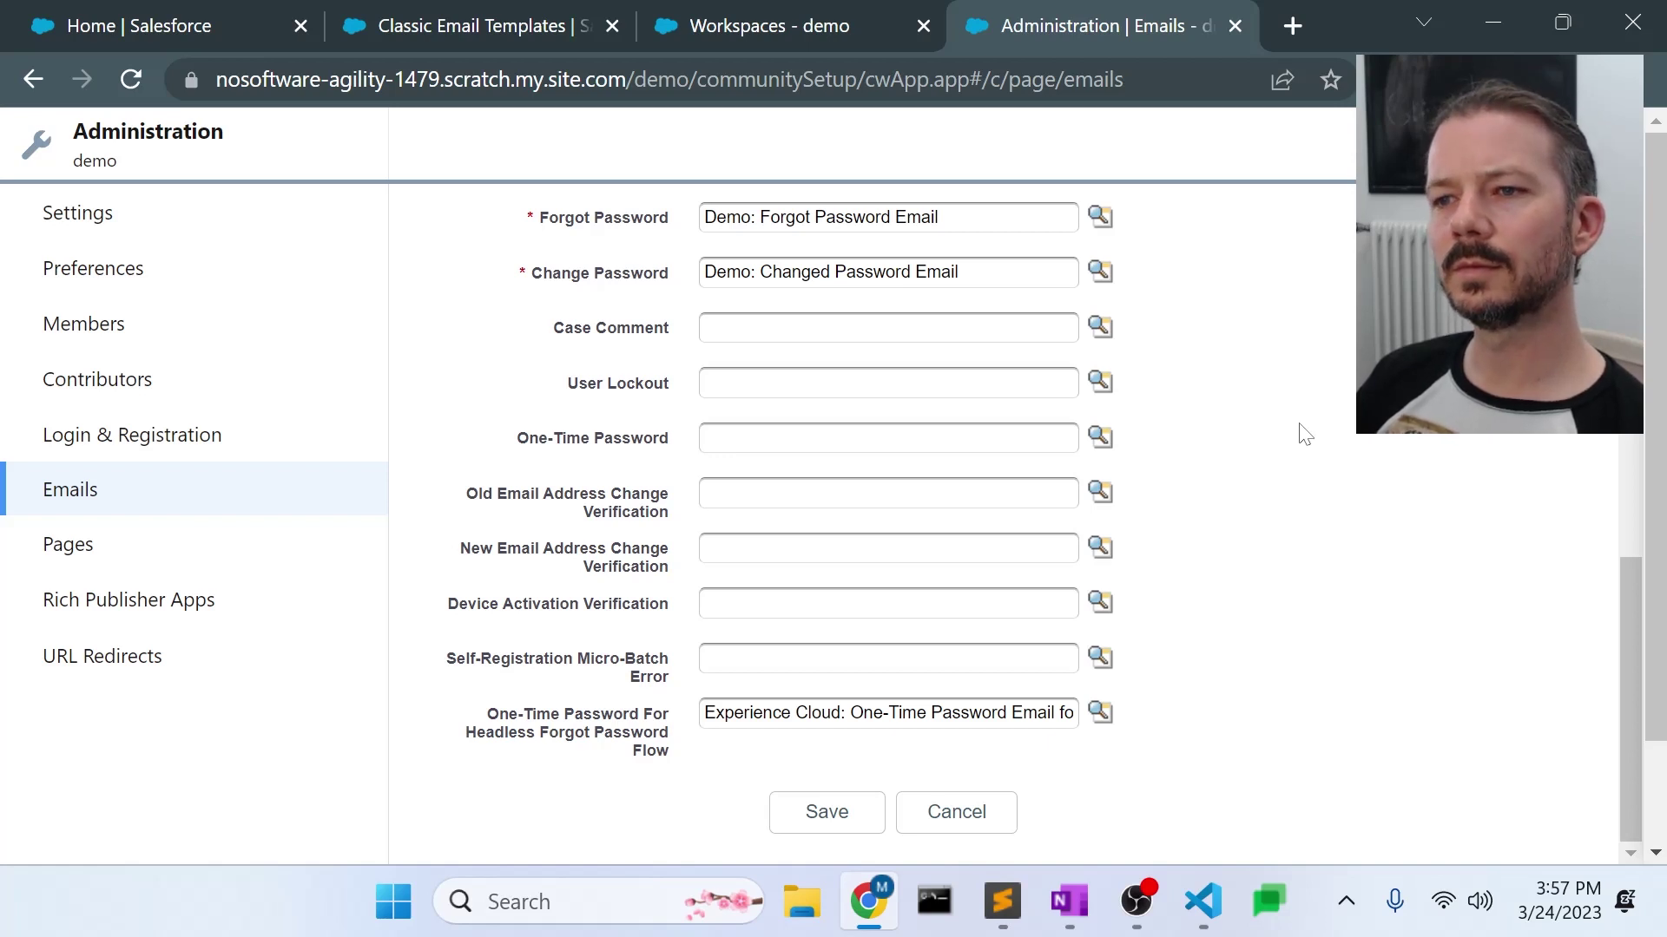
pyautogui.scroll(2, 1357, 568)
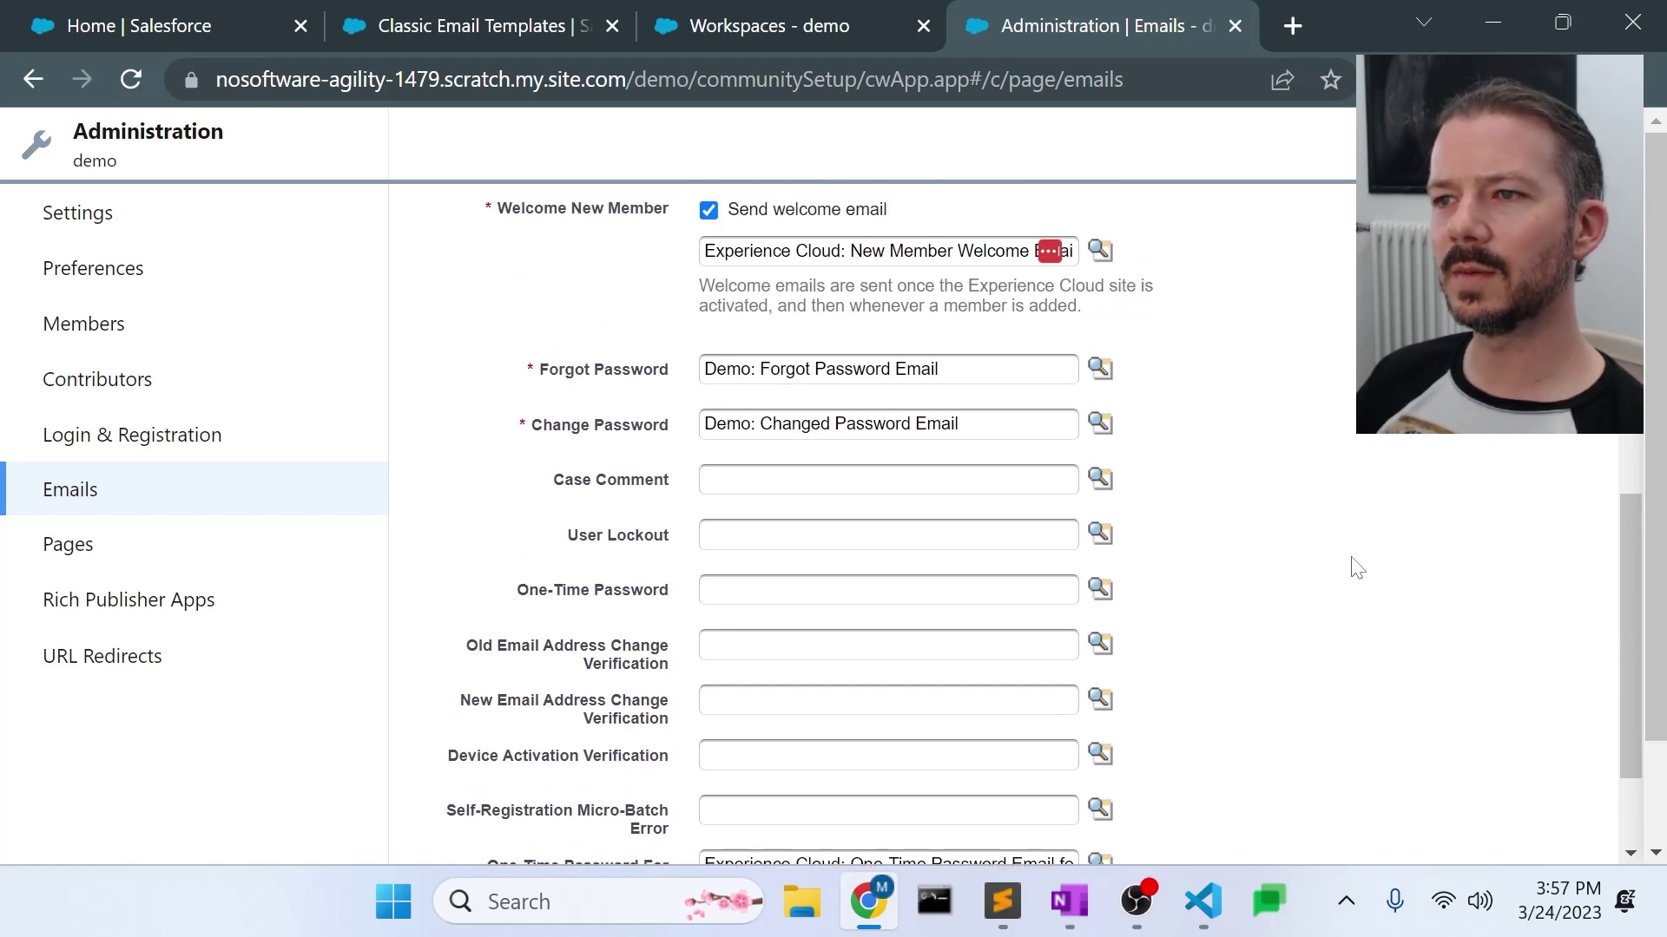
pyautogui.click(1100, 250)
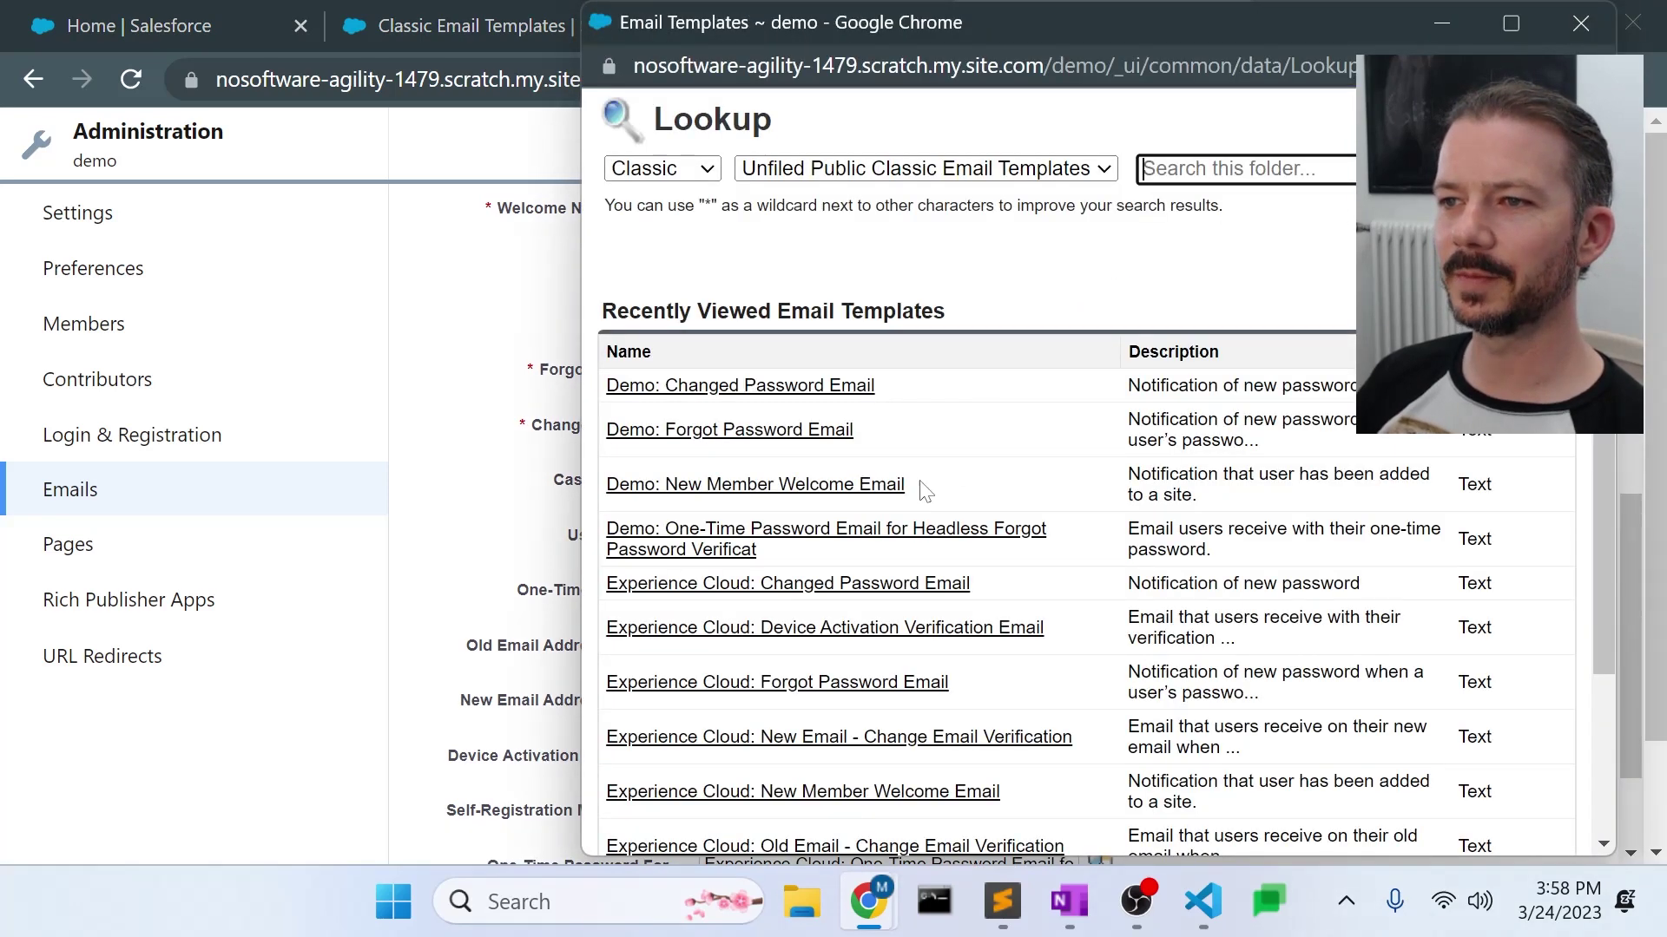
pyautogui.click(856, 487)
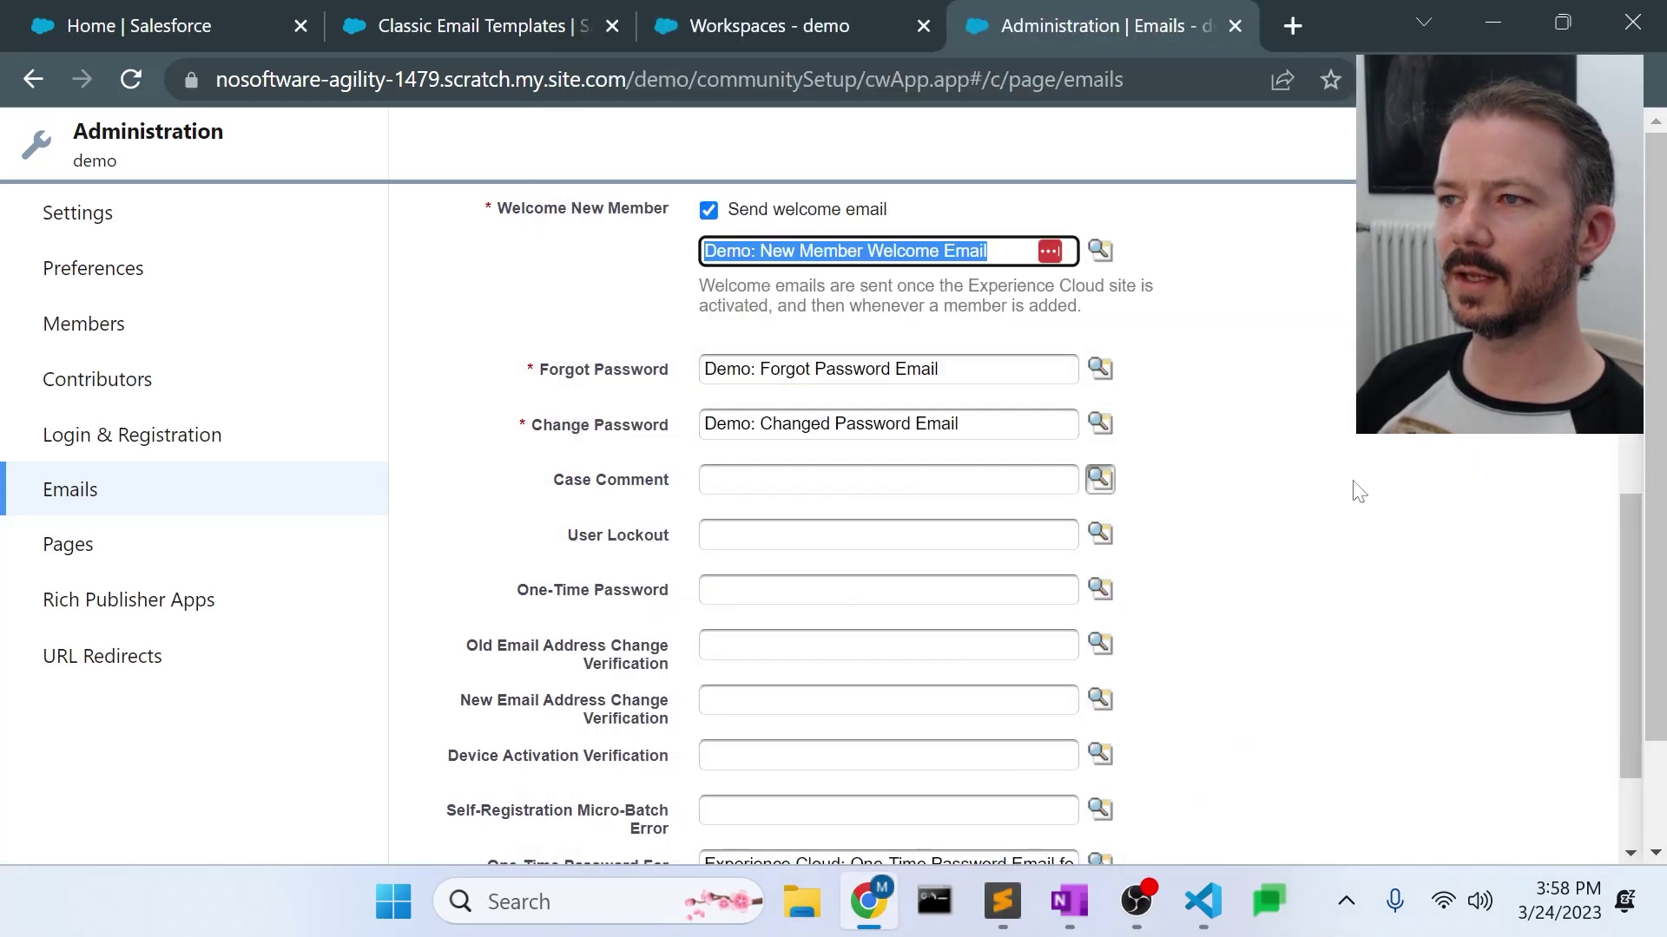
pyautogui.scroll(-2, 1393, 486)
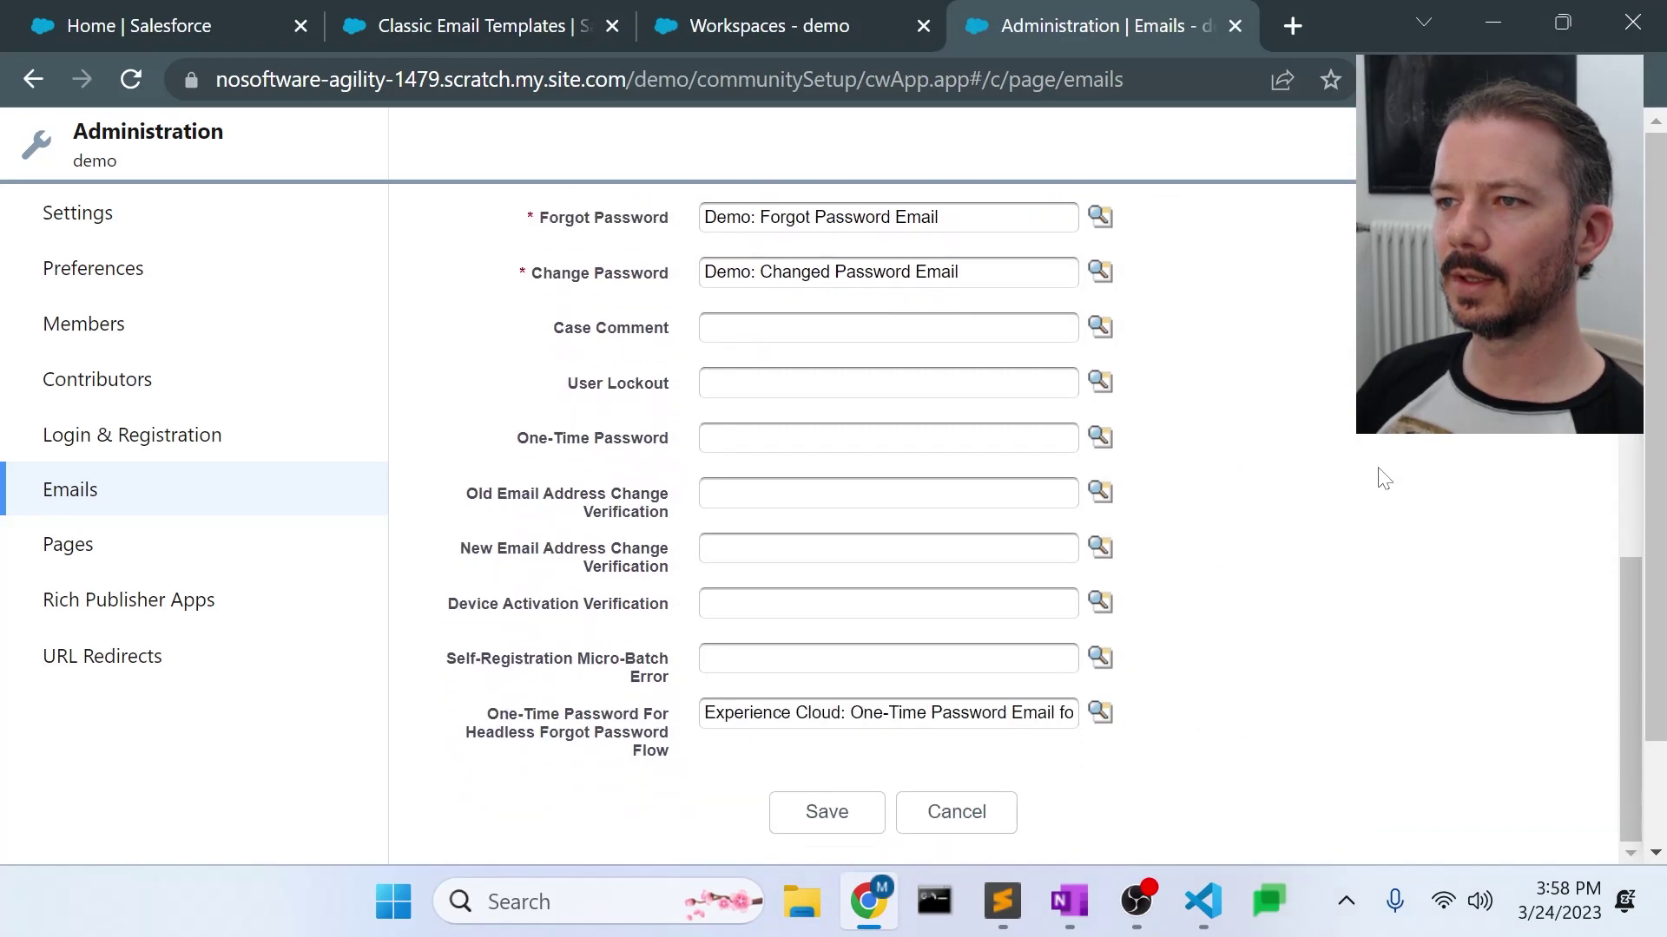
pyautogui.click(1098, 712)
pyautogui.scroll(-3, 1117, 560)
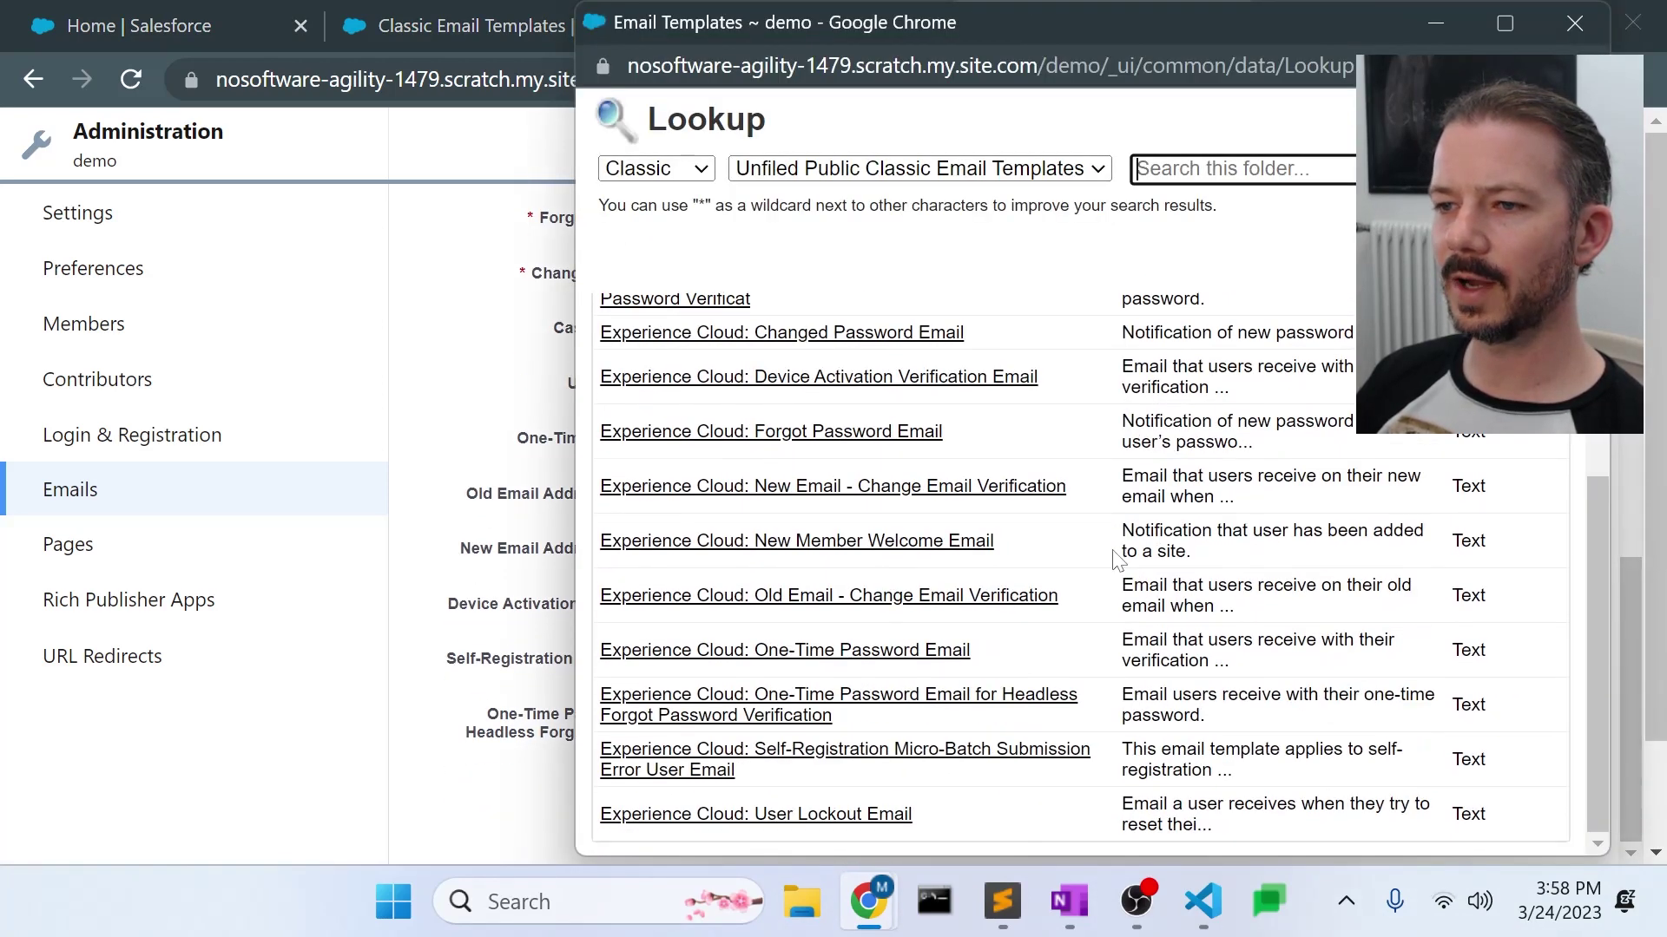
pyautogui.scroll(3, 1080, 573)
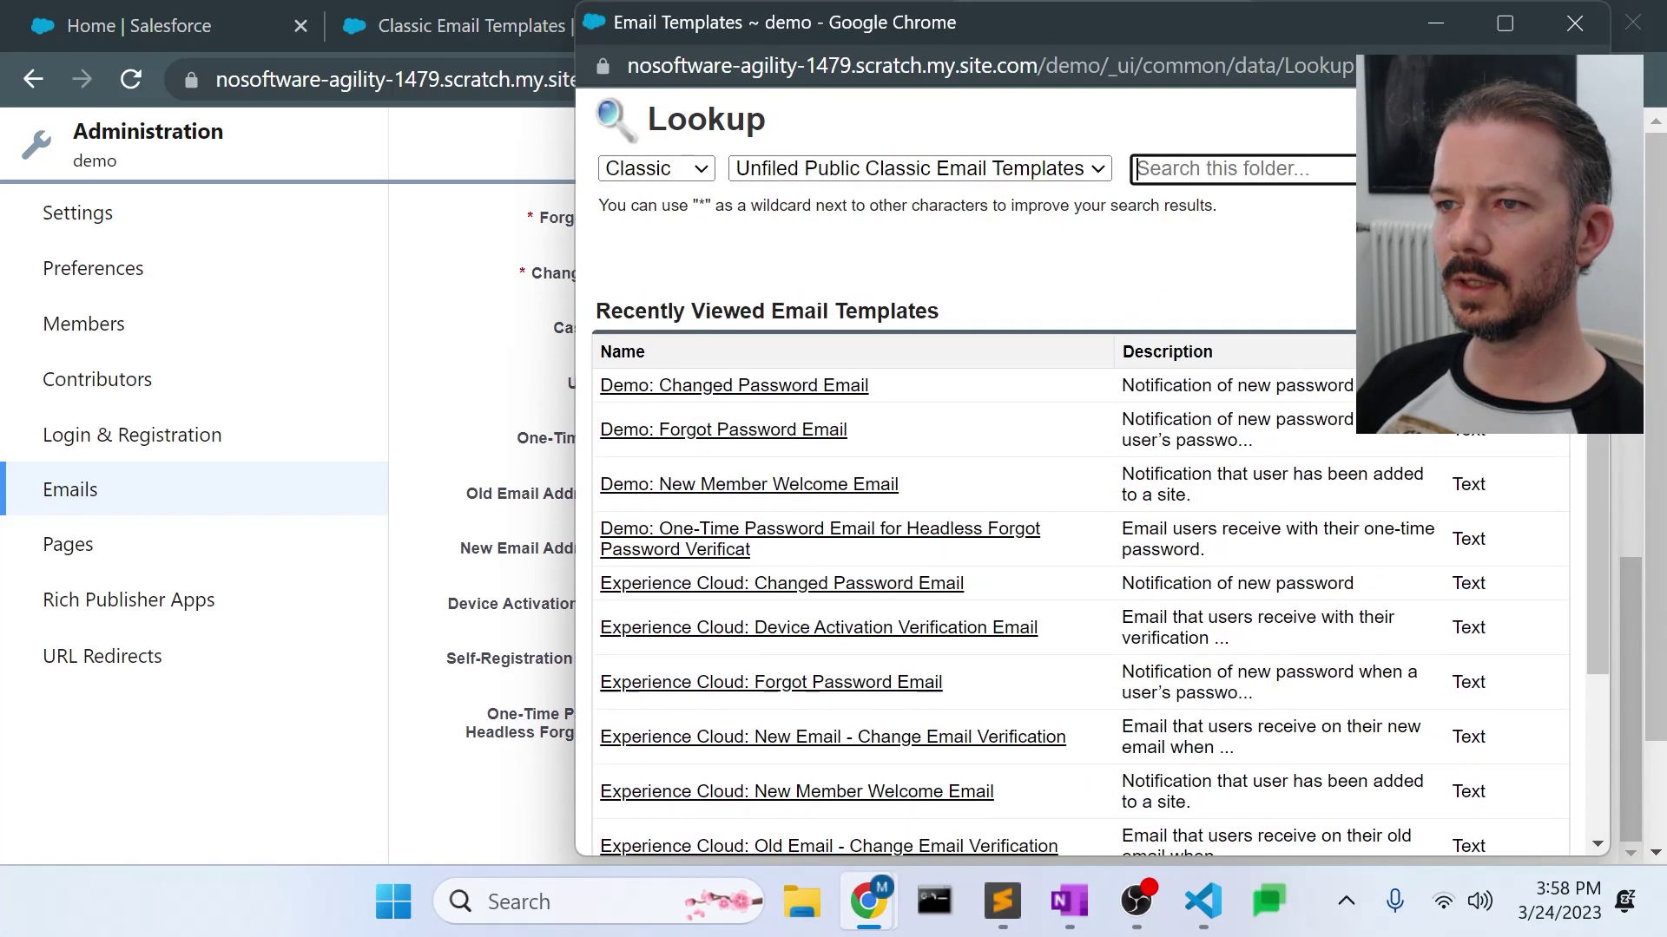
pyautogui.click(746, 528)
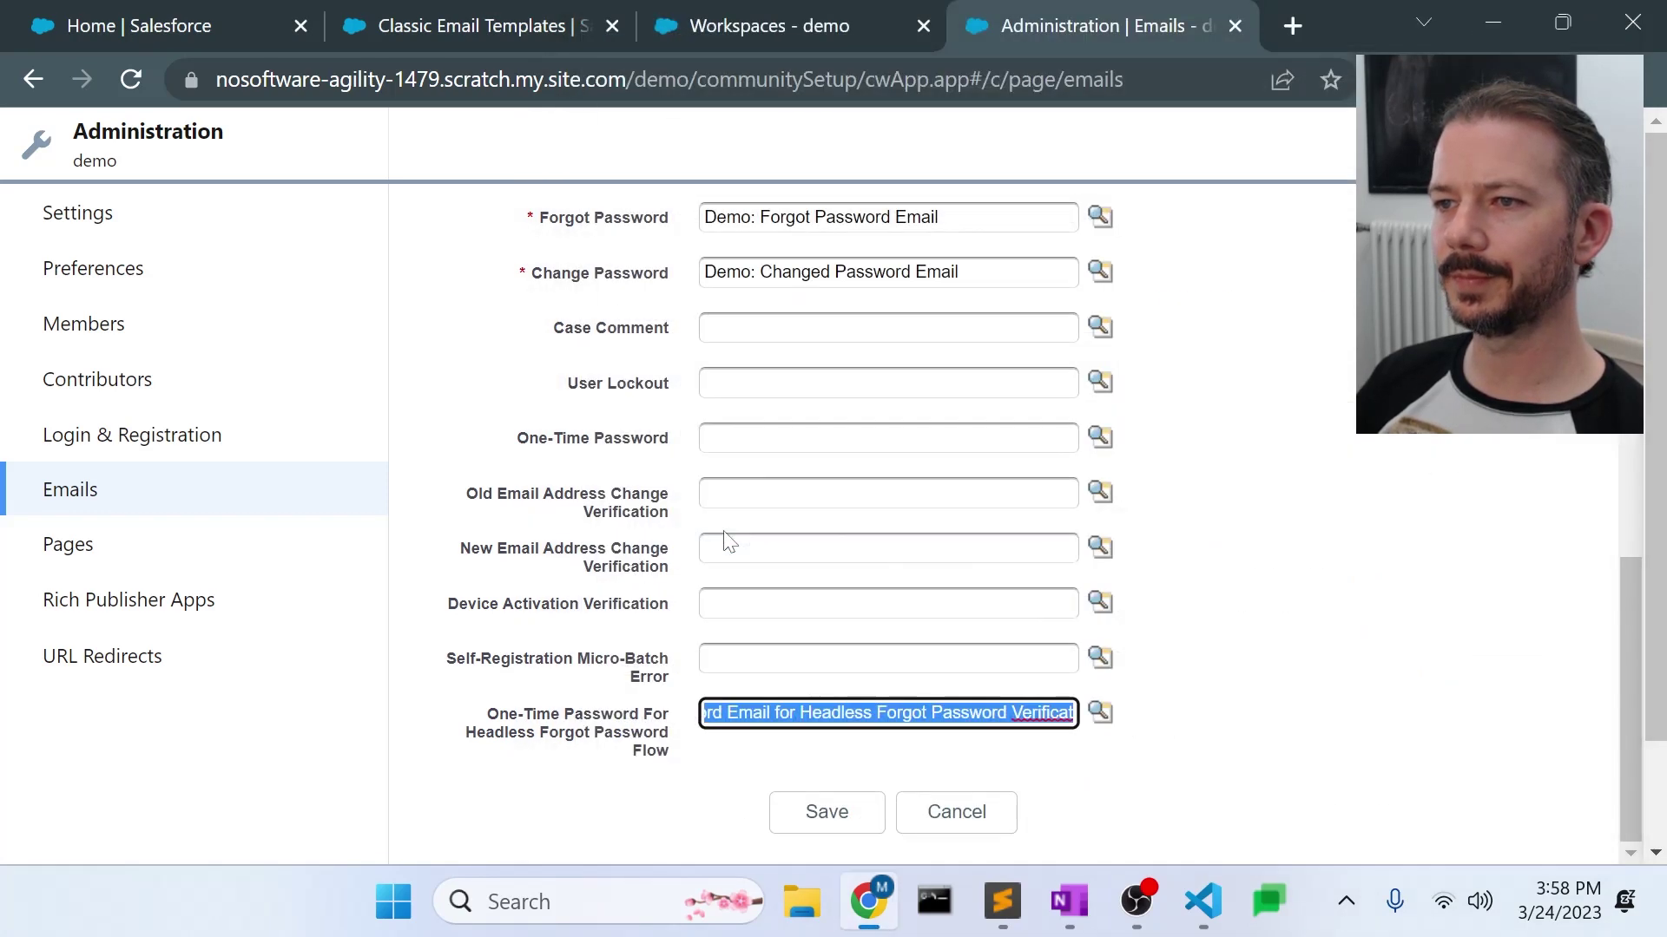
pyautogui.click(826, 825)
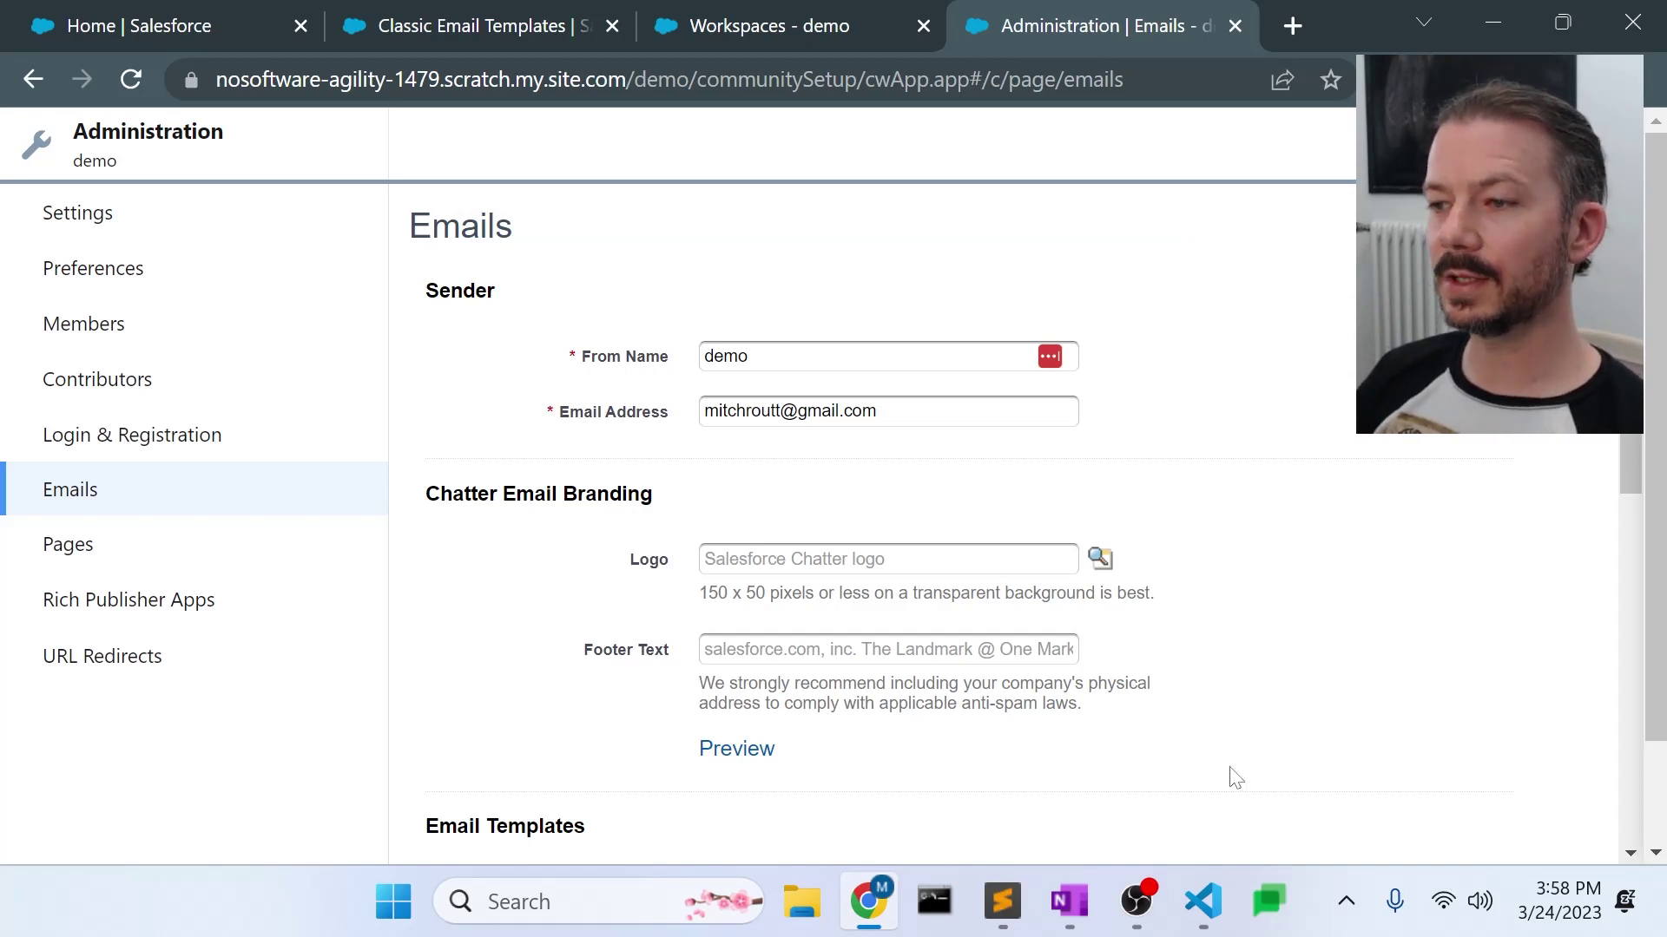
pyautogui.click(1205, 918)
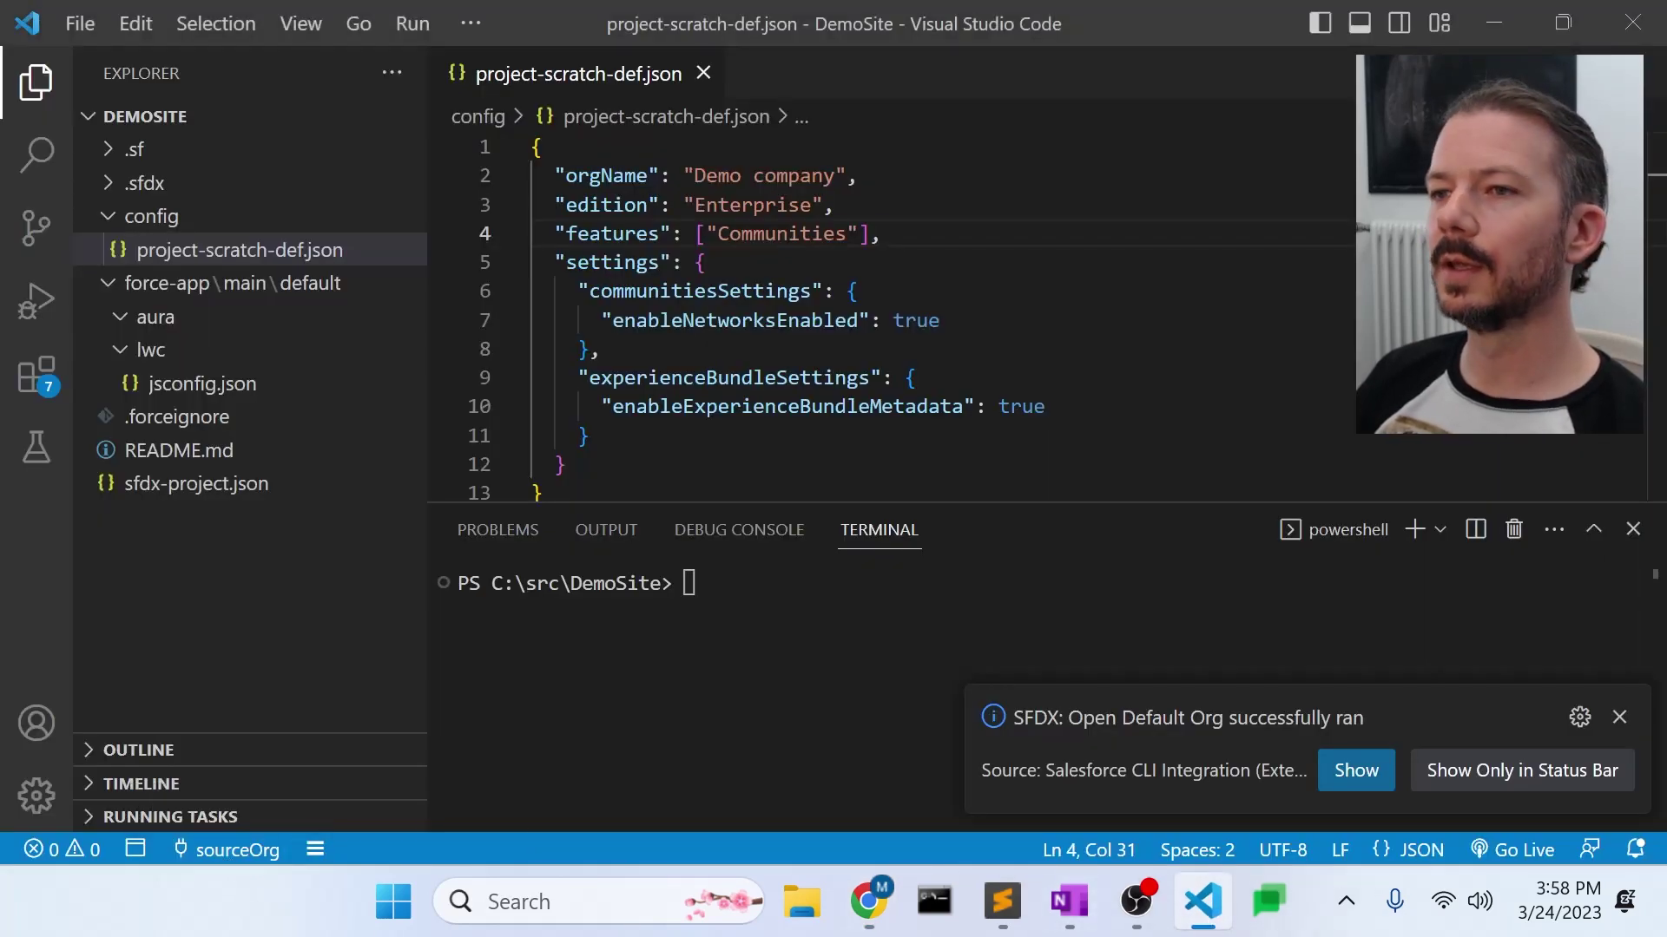
# Step: Pull the site source from the default scratch org into the DemoSite project
pyautogui.click(835, 205)
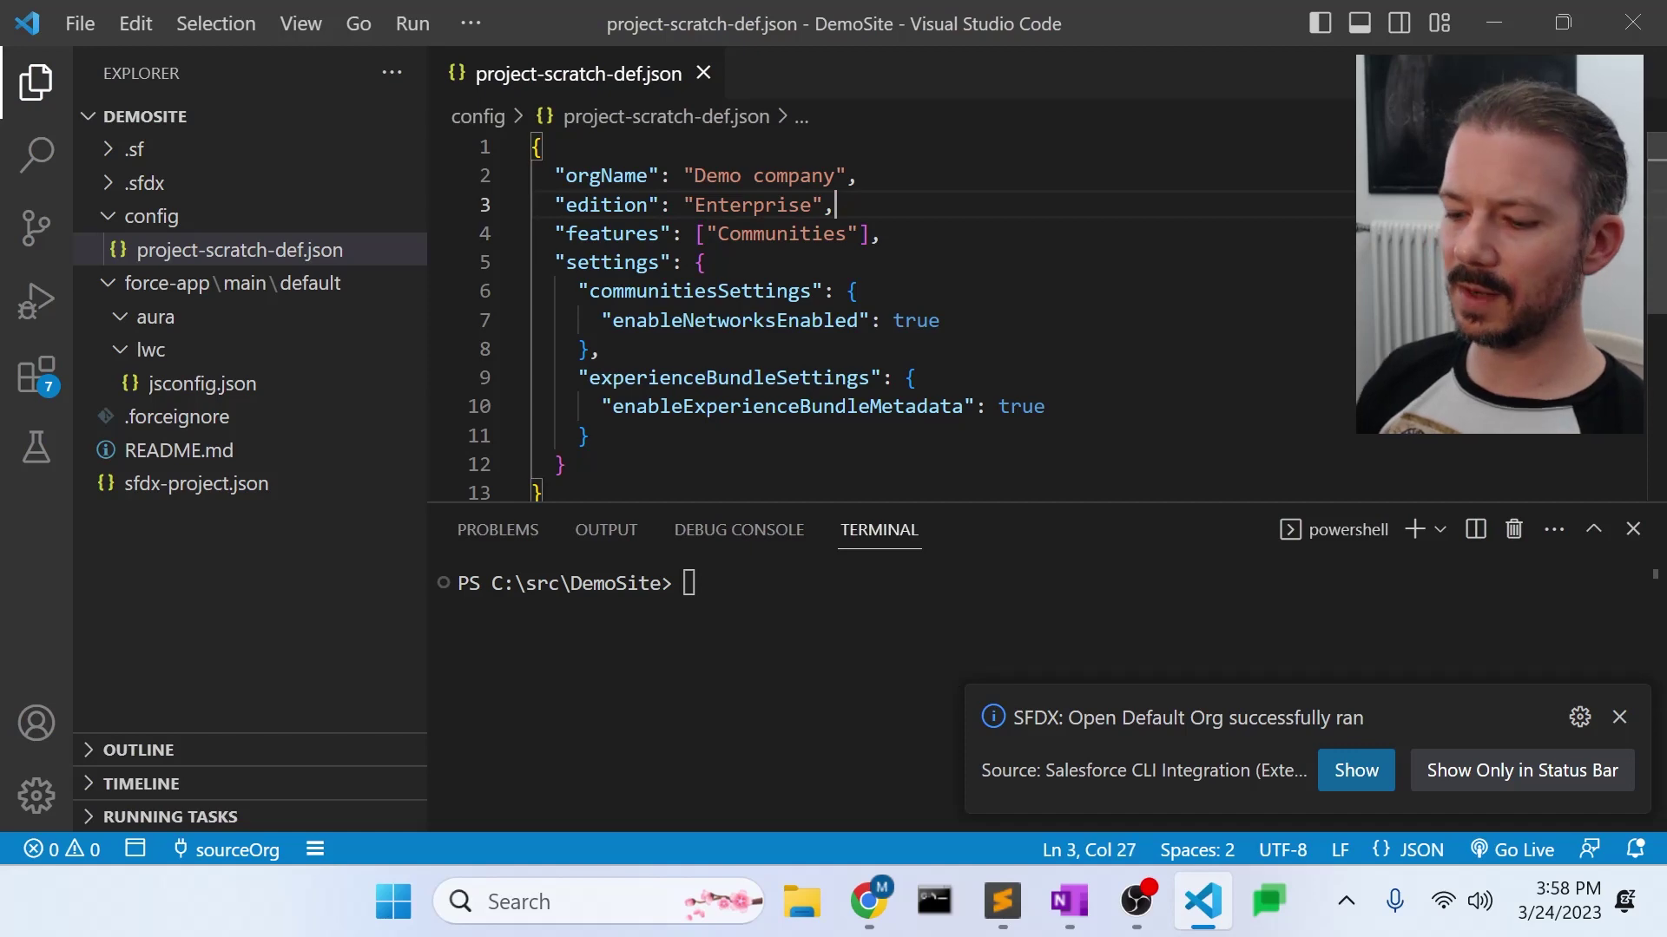
pyautogui.hotkey('ctrl', 'shift', 'p')
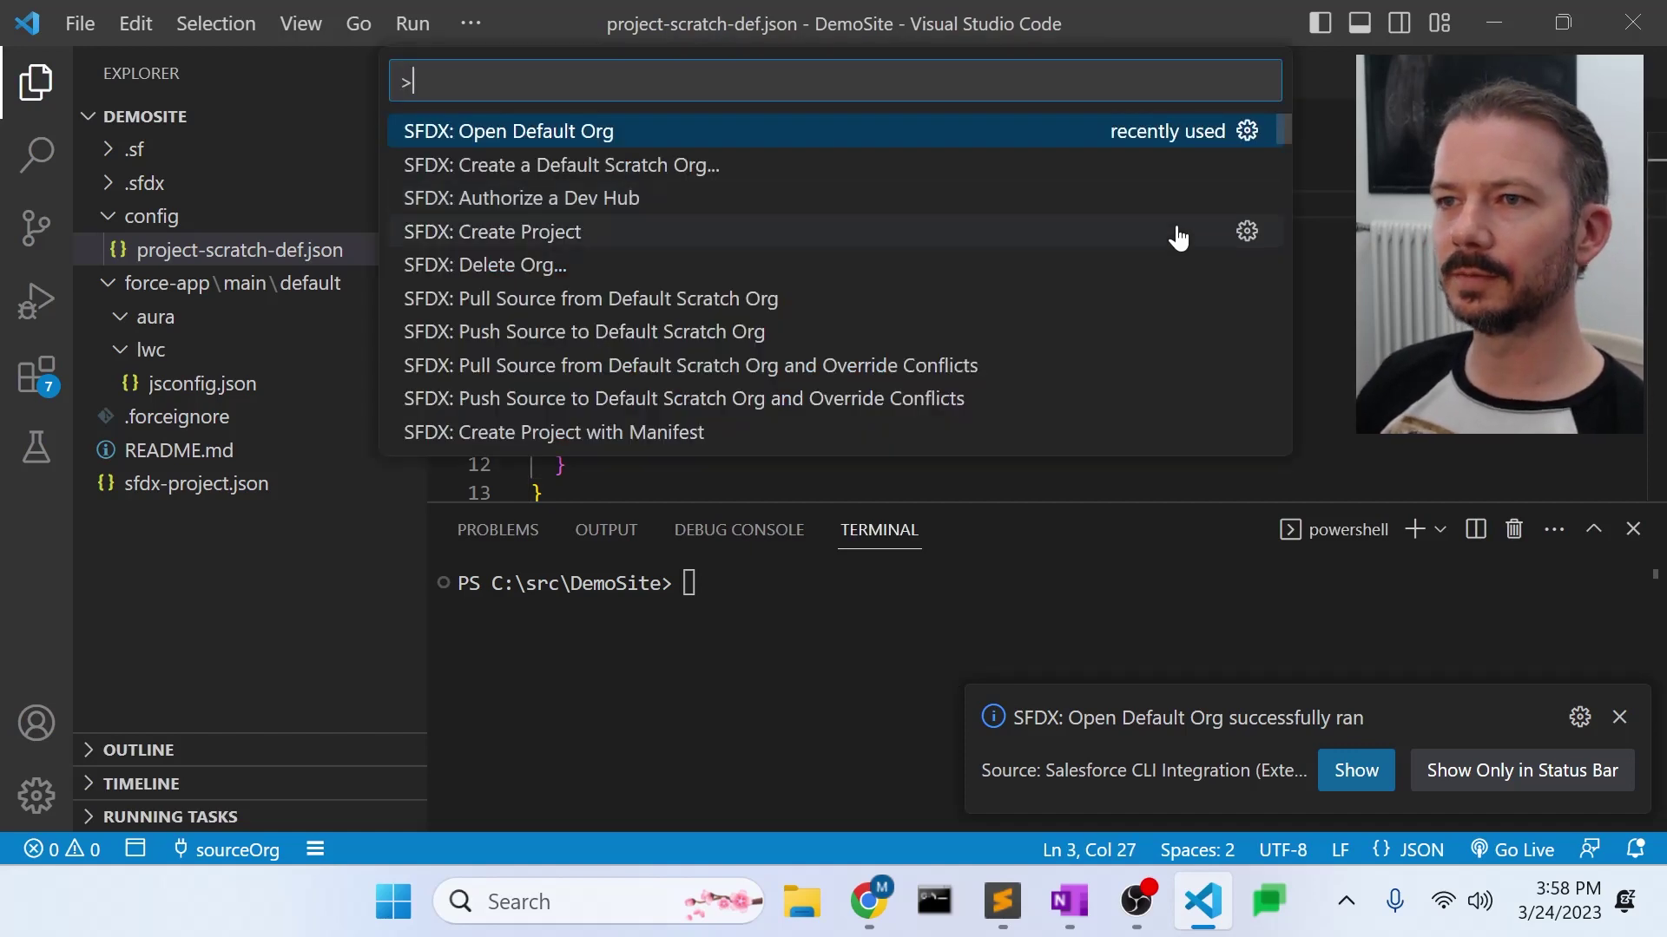
pyautogui.click(704, 314)
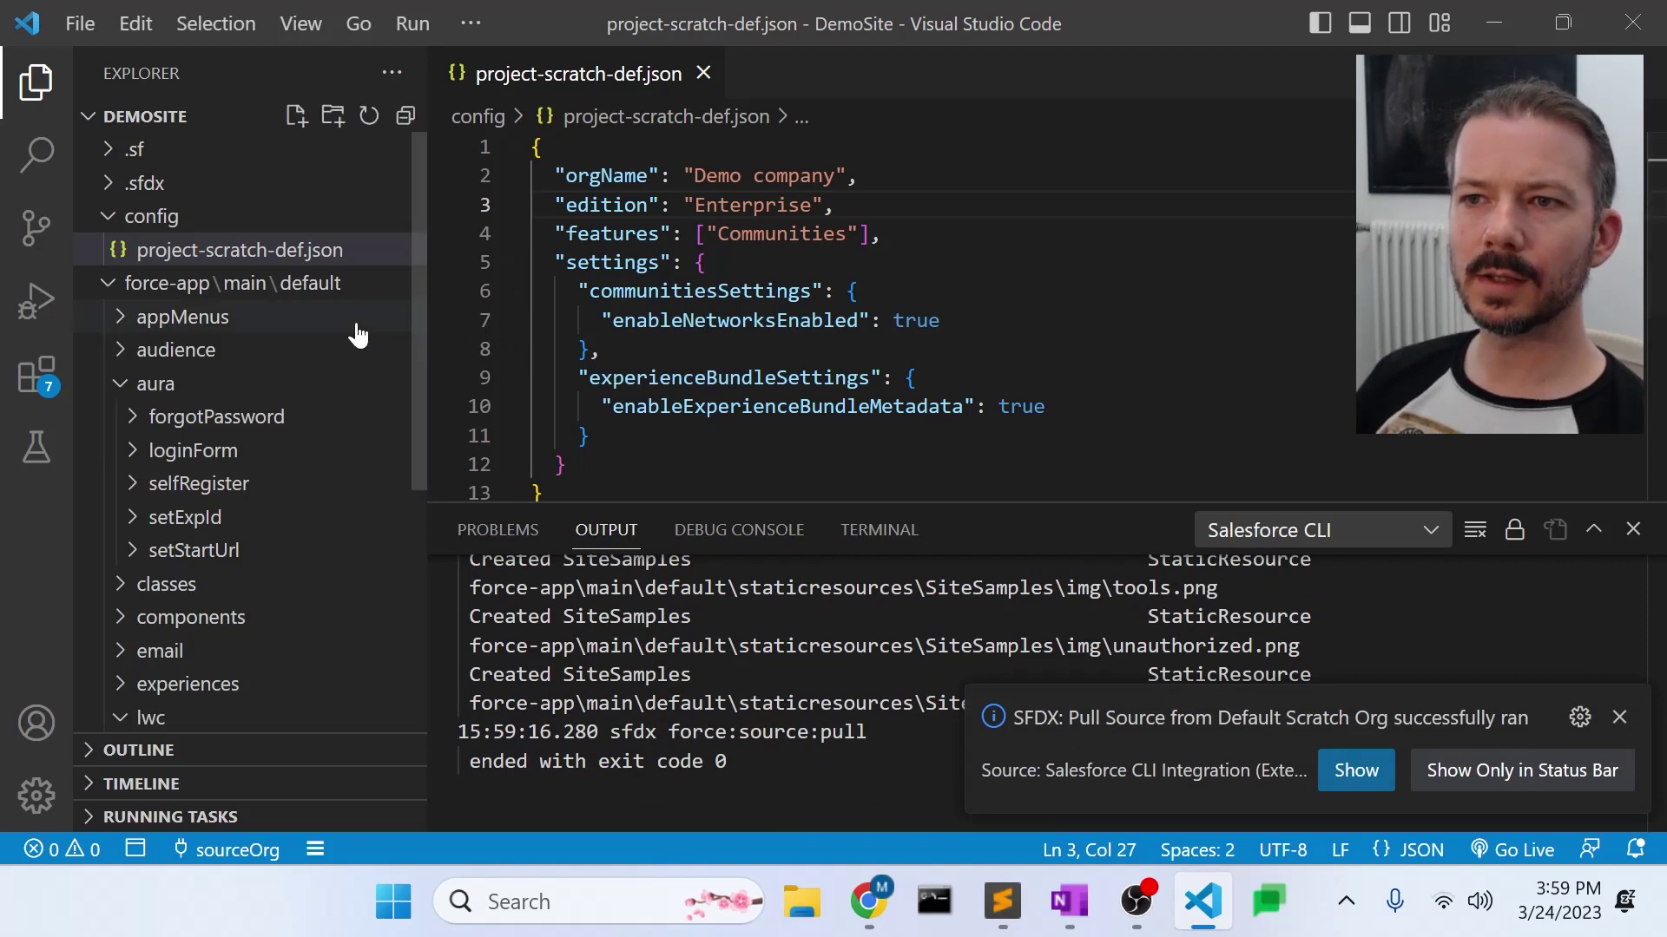
# Step: Open experiences/demo1/views/home.json in the editor
pyautogui.click(115, 392)
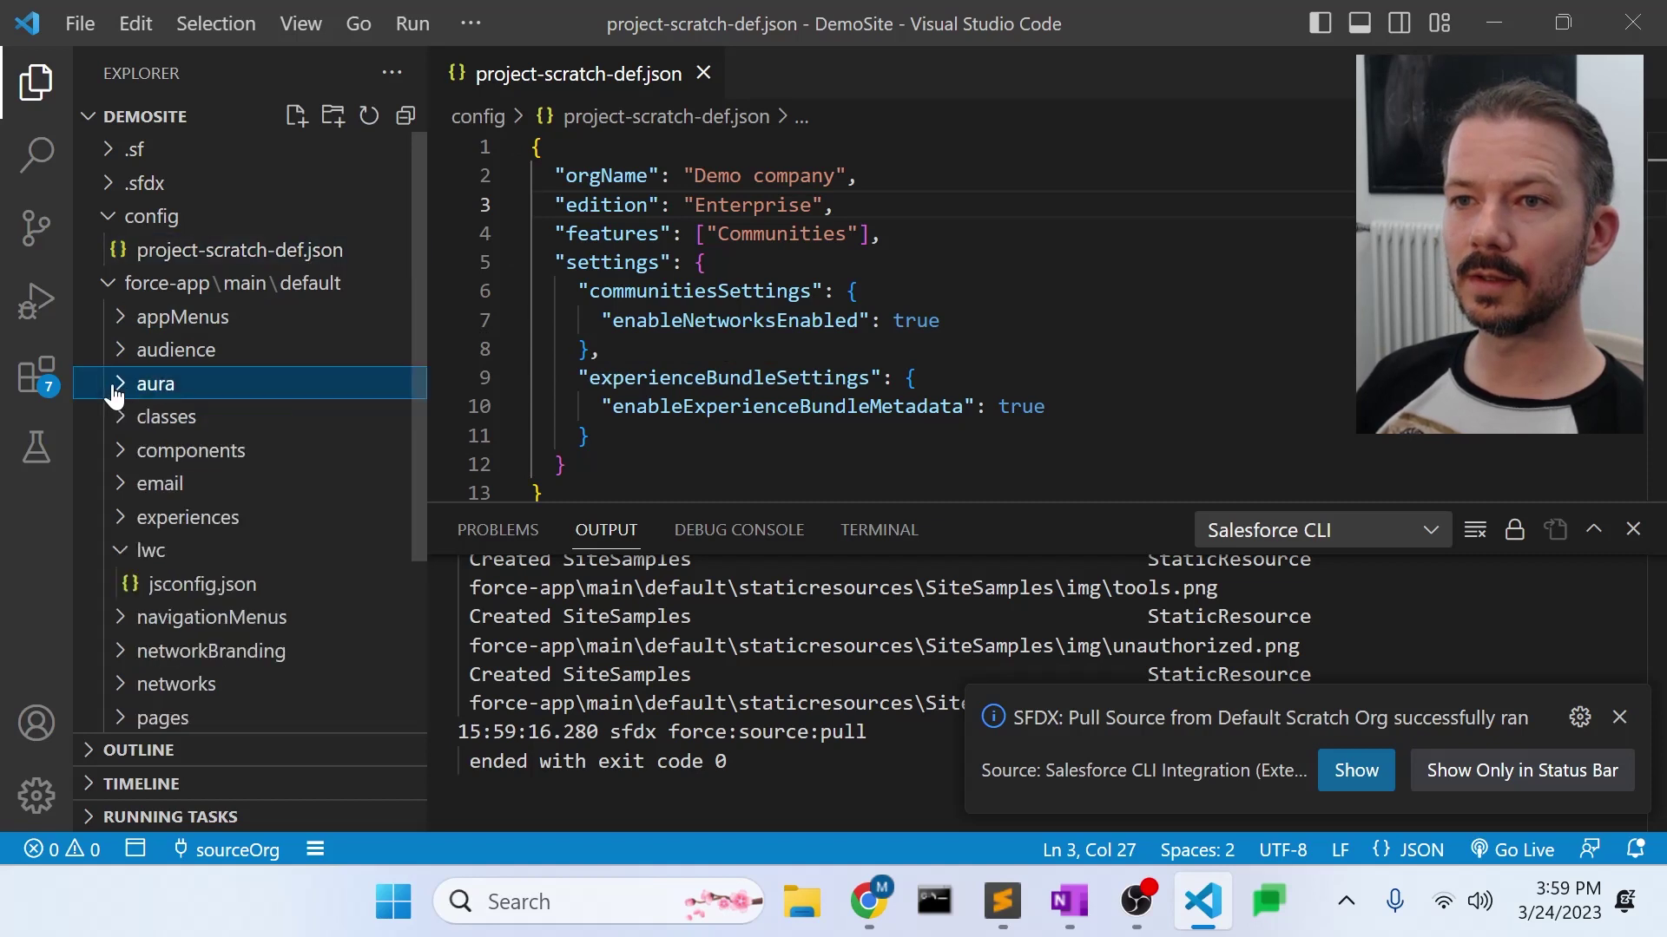
pyautogui.click(120, 522)
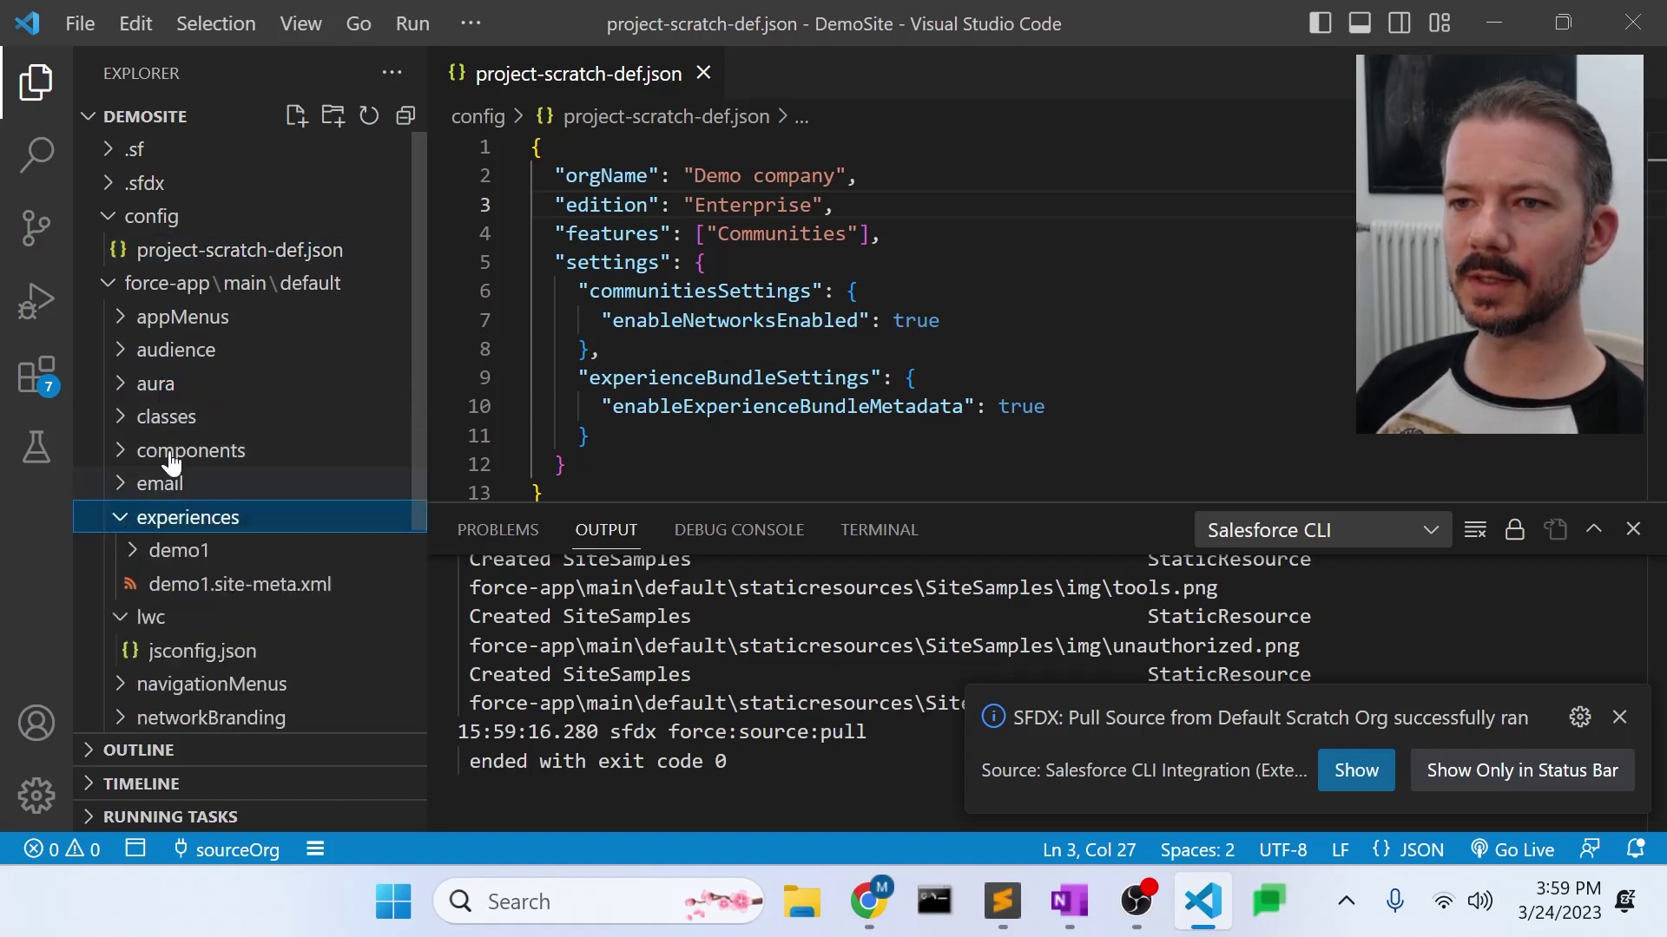
pyautogui.click(147, 562)
pyautogui.scroll(-3, 276, 374)
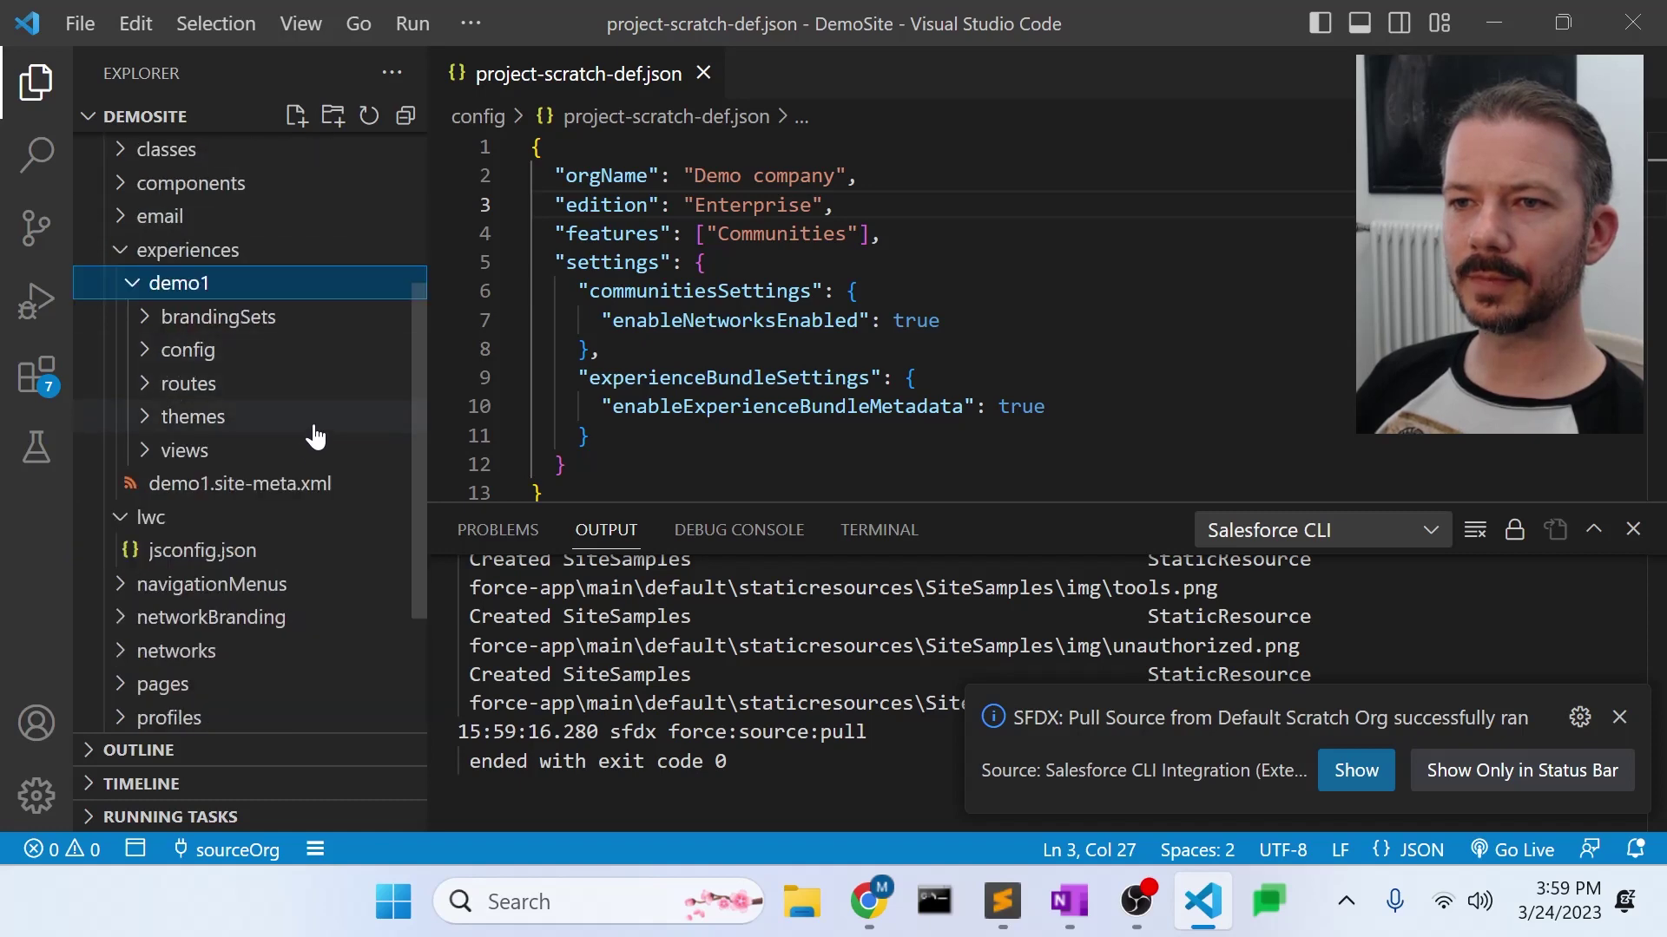
pyautogui.click(146, 456)
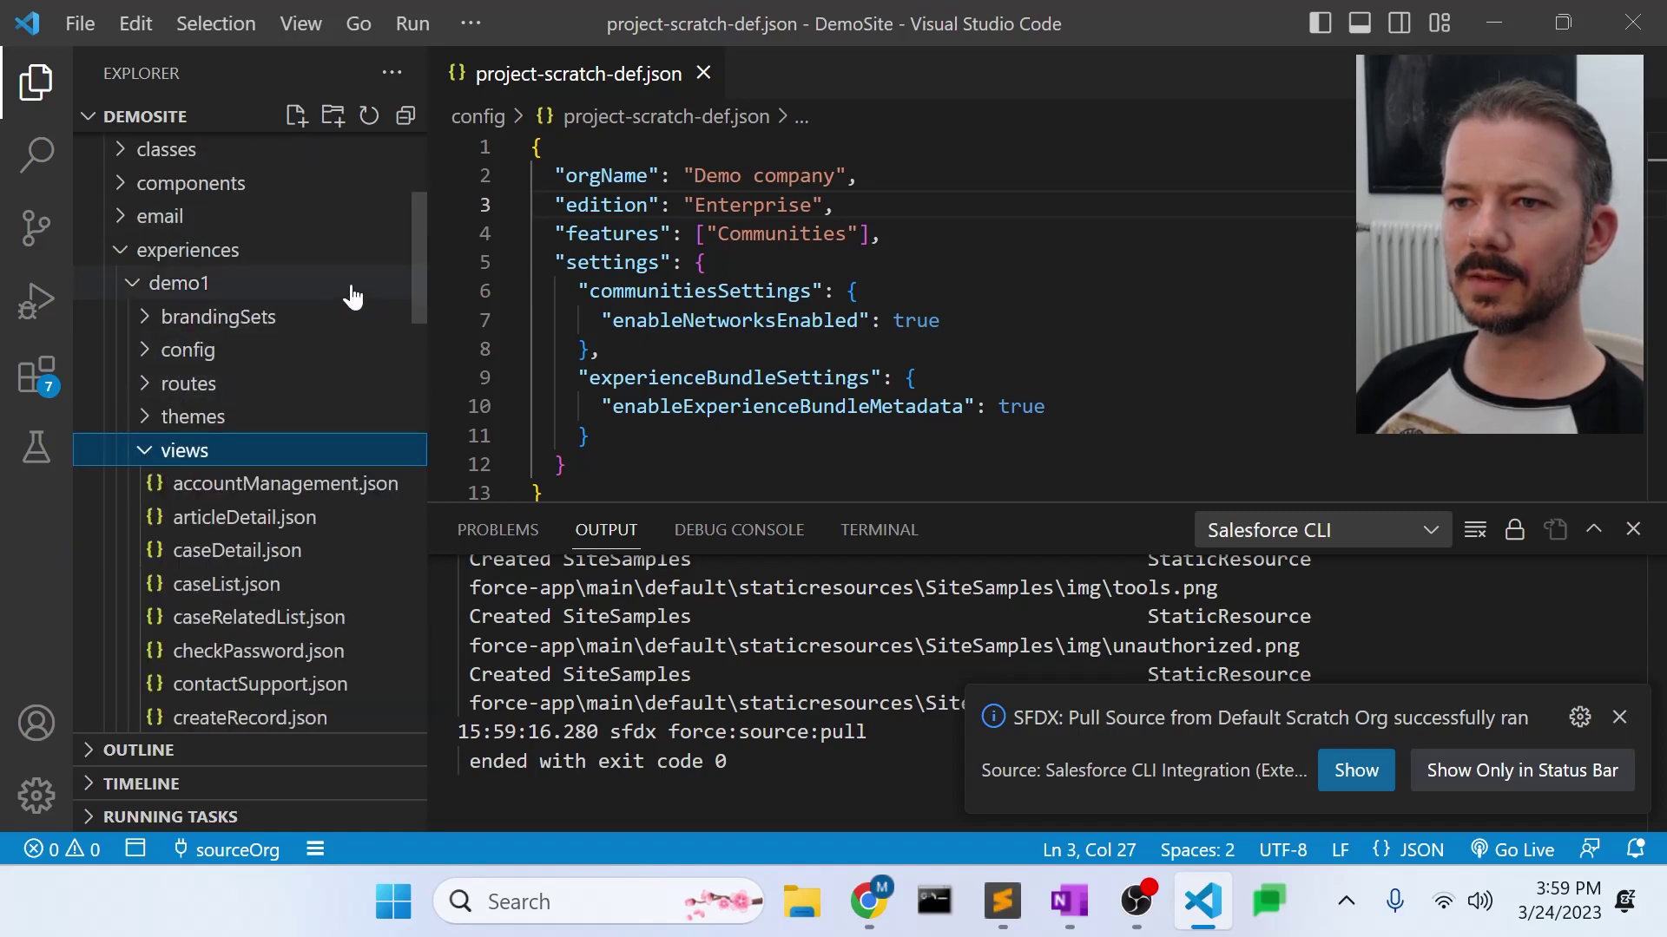
pyautogui.scroll(-5, 338, 302)
pyautogui.scroll(-2, 331, 306)
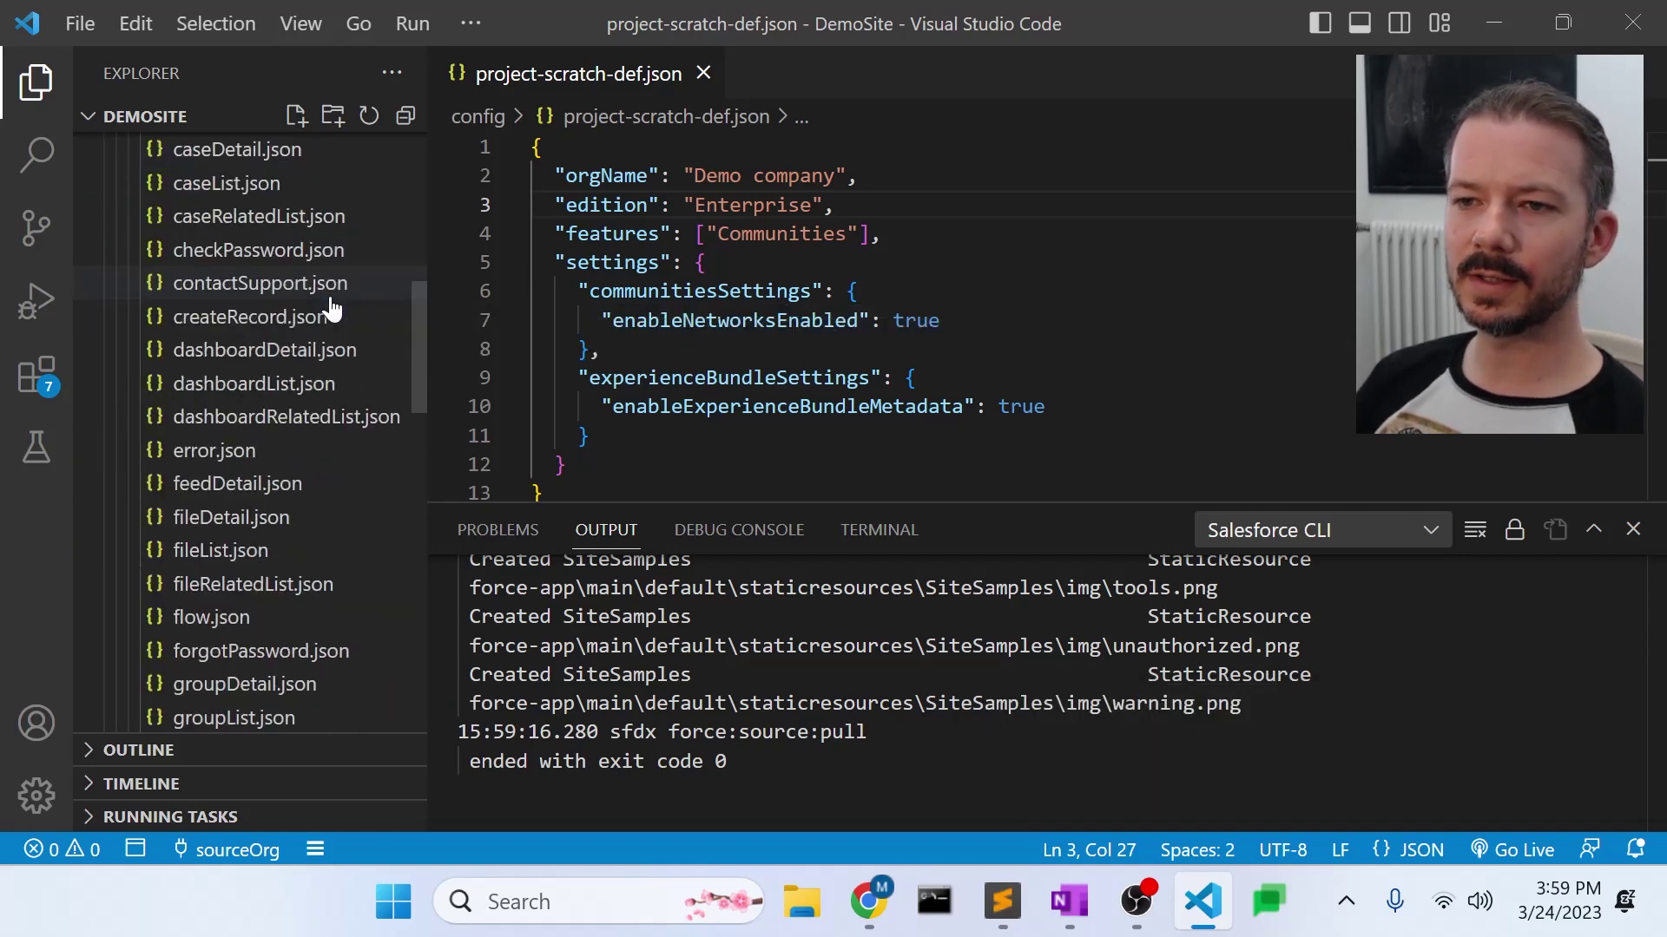
pyautogui.scroll(-3, 331, 307)
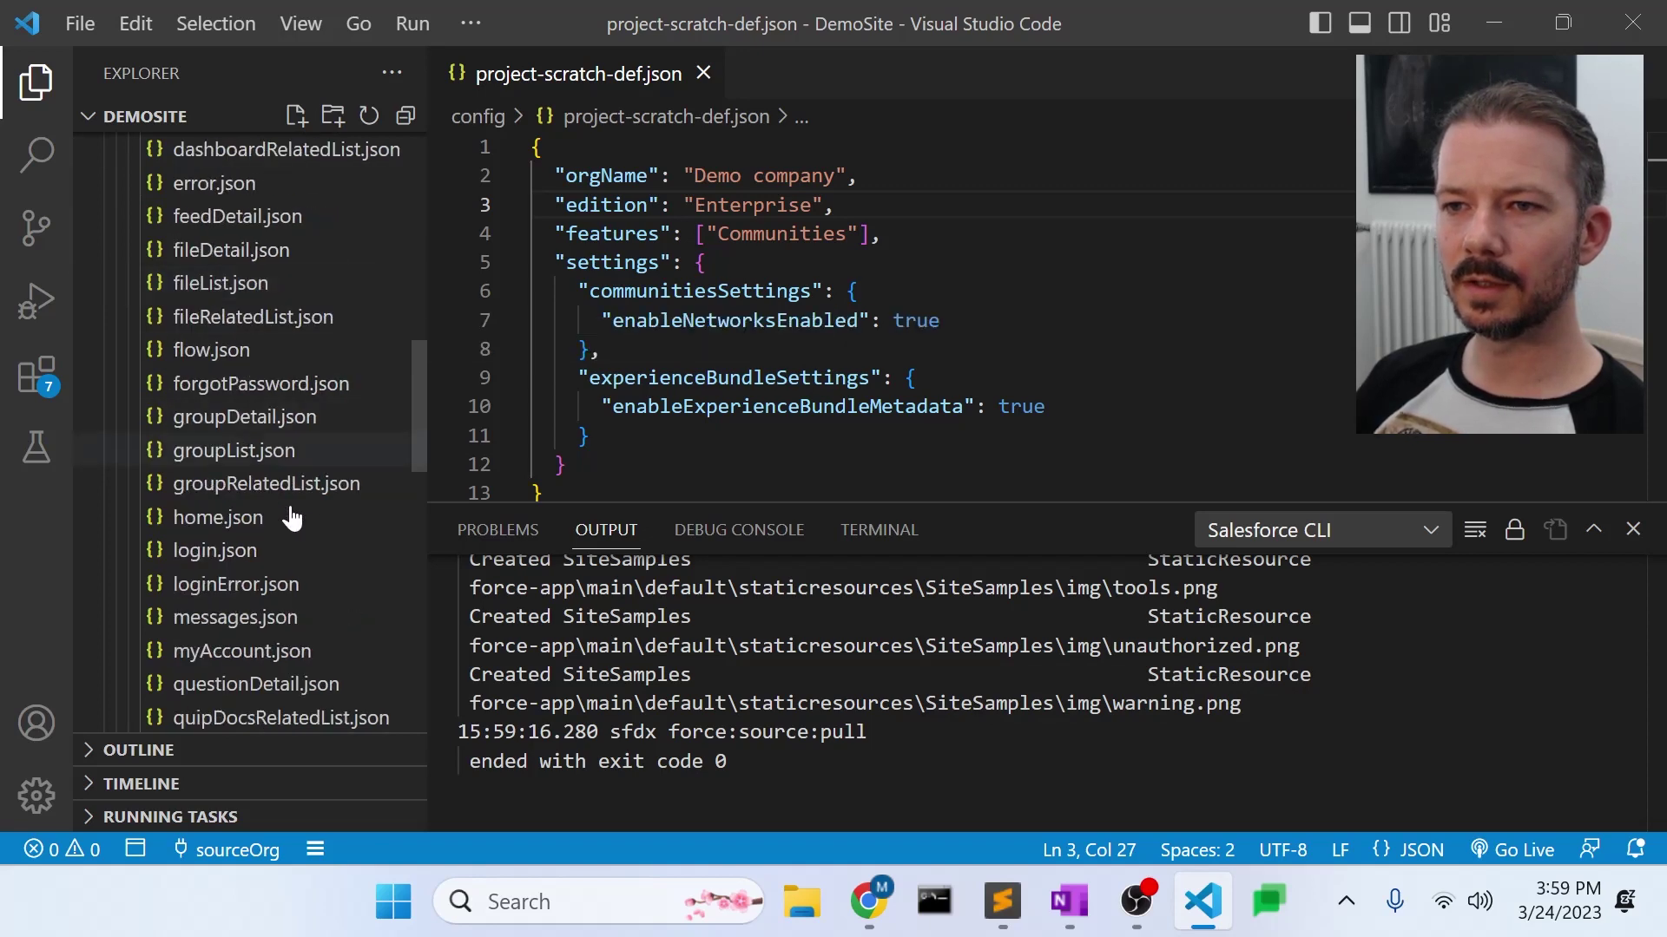
pyautogui.click(210, 519)
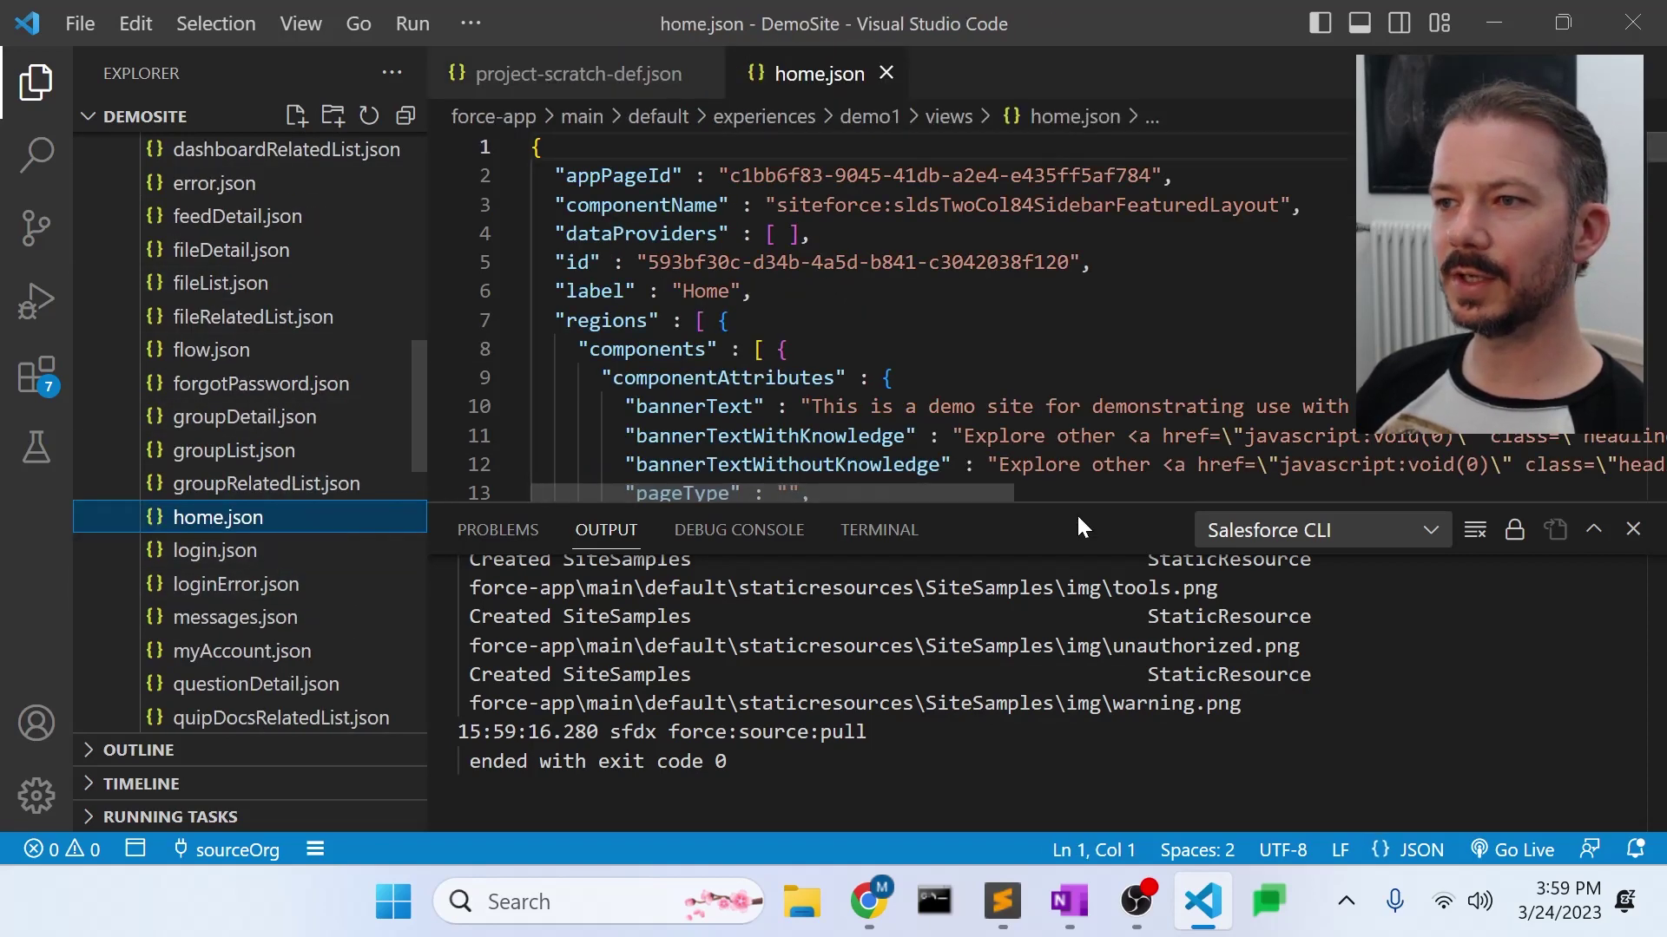
# Step: Enlarge the editor and highlight home.json's bannerText value and its 'Hello World!' title
pyautogui.moveTo(1076, 503); pyautogui.dragTo(1078, 664)
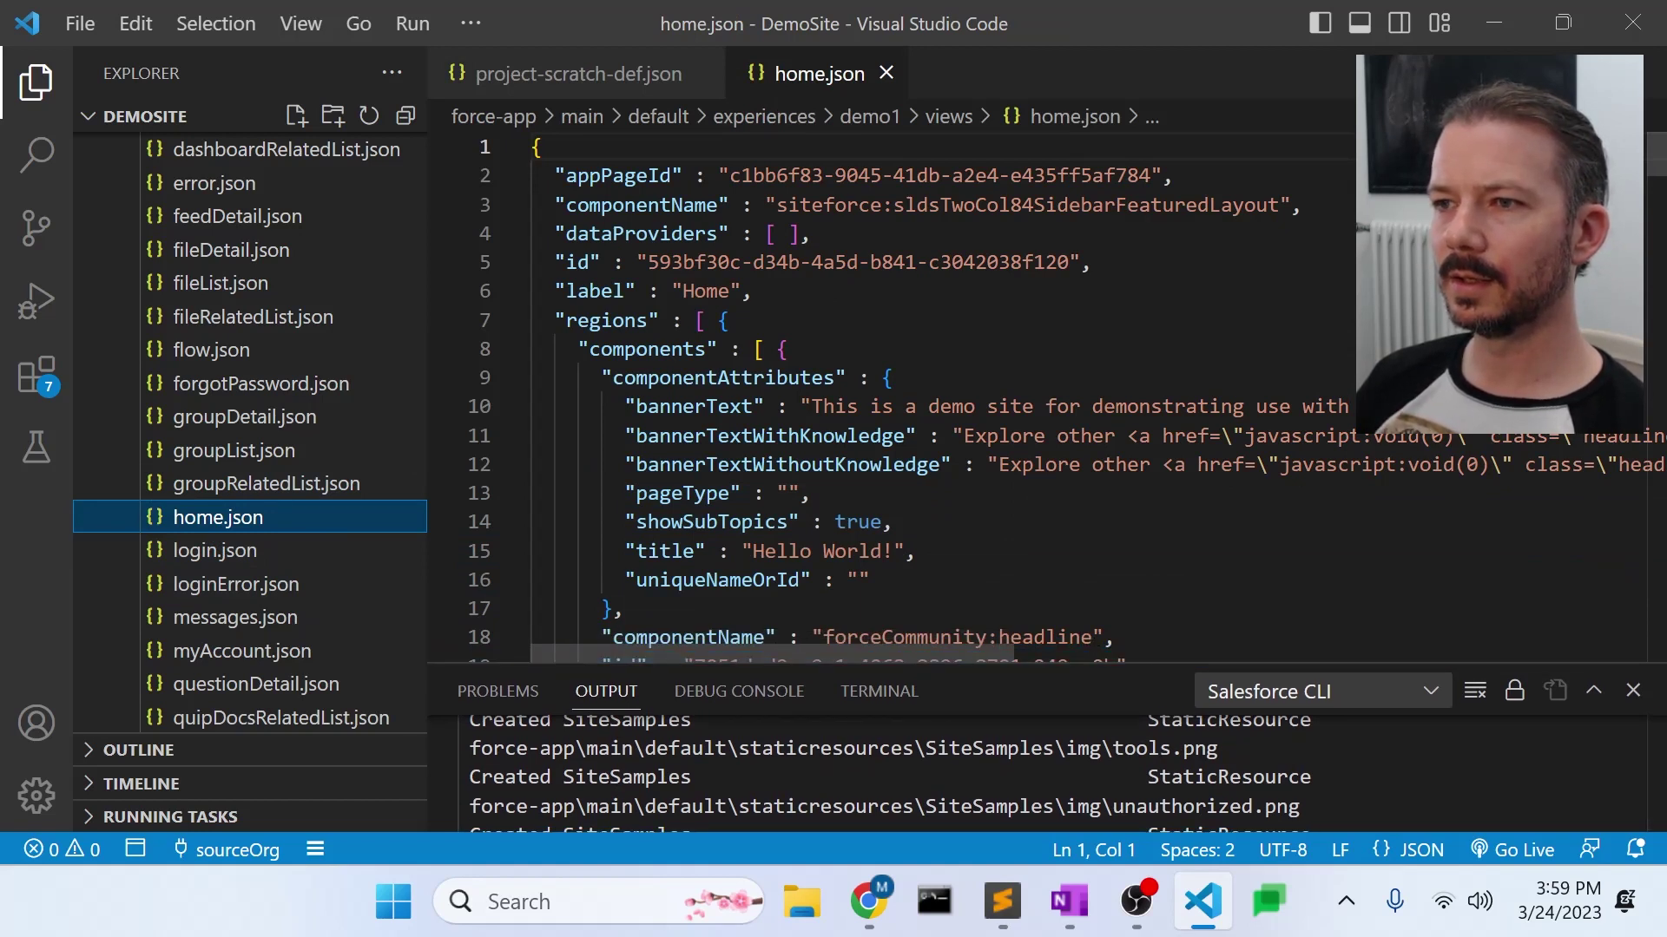
pyautogui.moveTo(811, 406); pyautogui.dragTo(1490, 407)
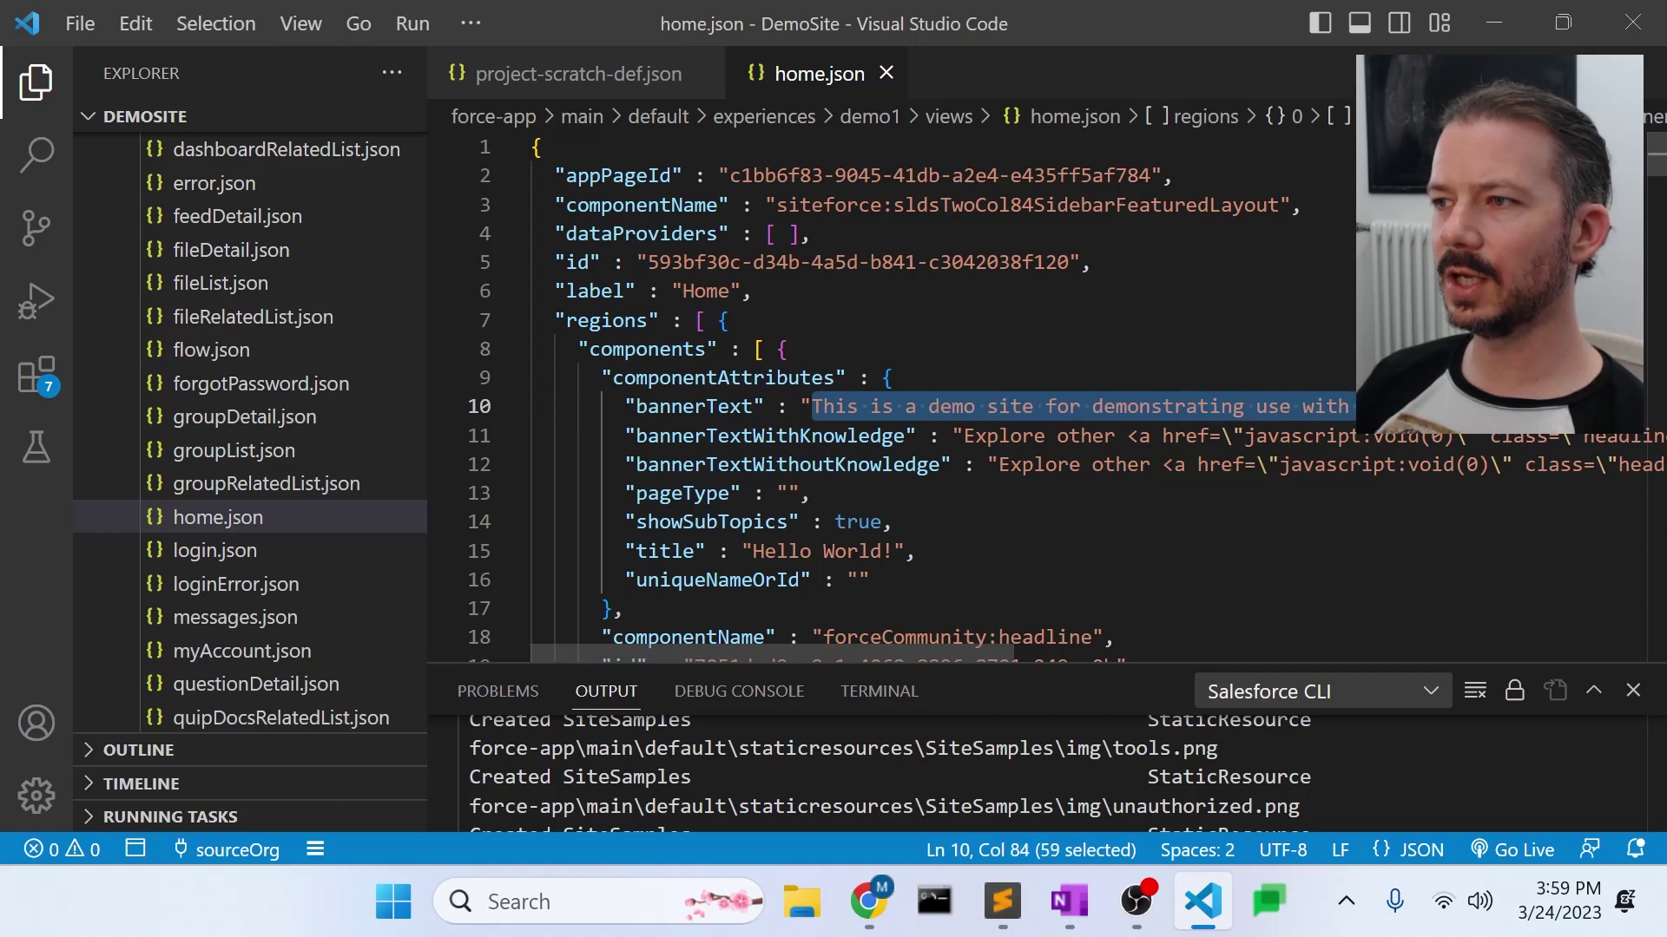
pyautogui.moveTo(753, 551); pyautogui.dragTo(895, 551)
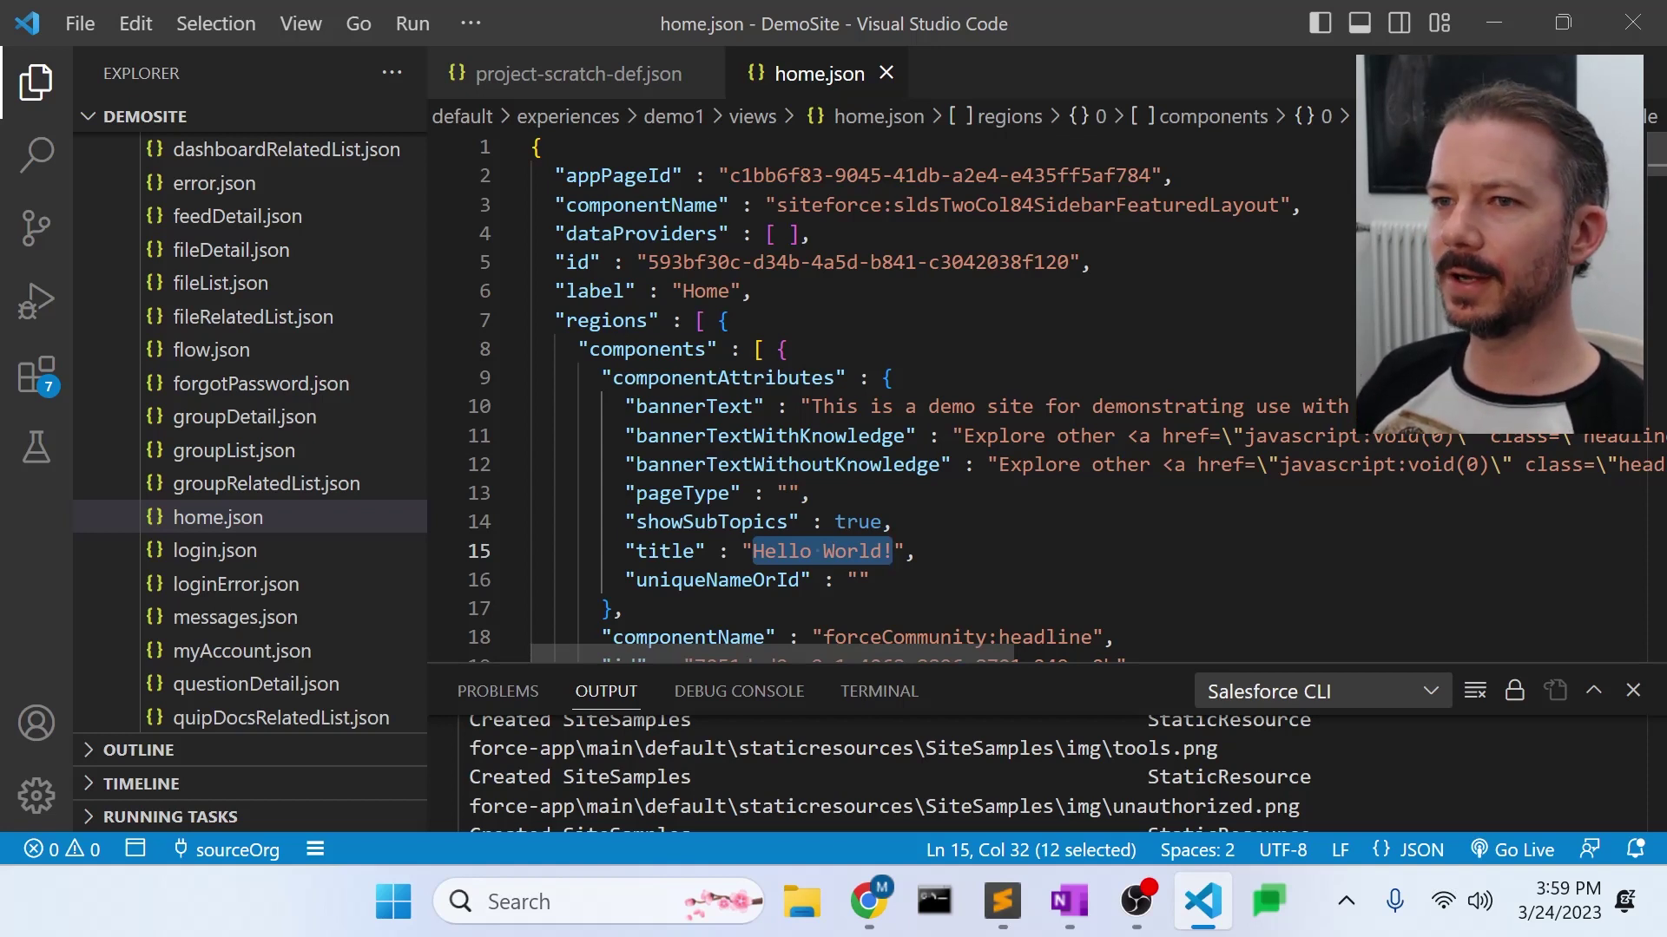
pyautogui.click(787, 349)
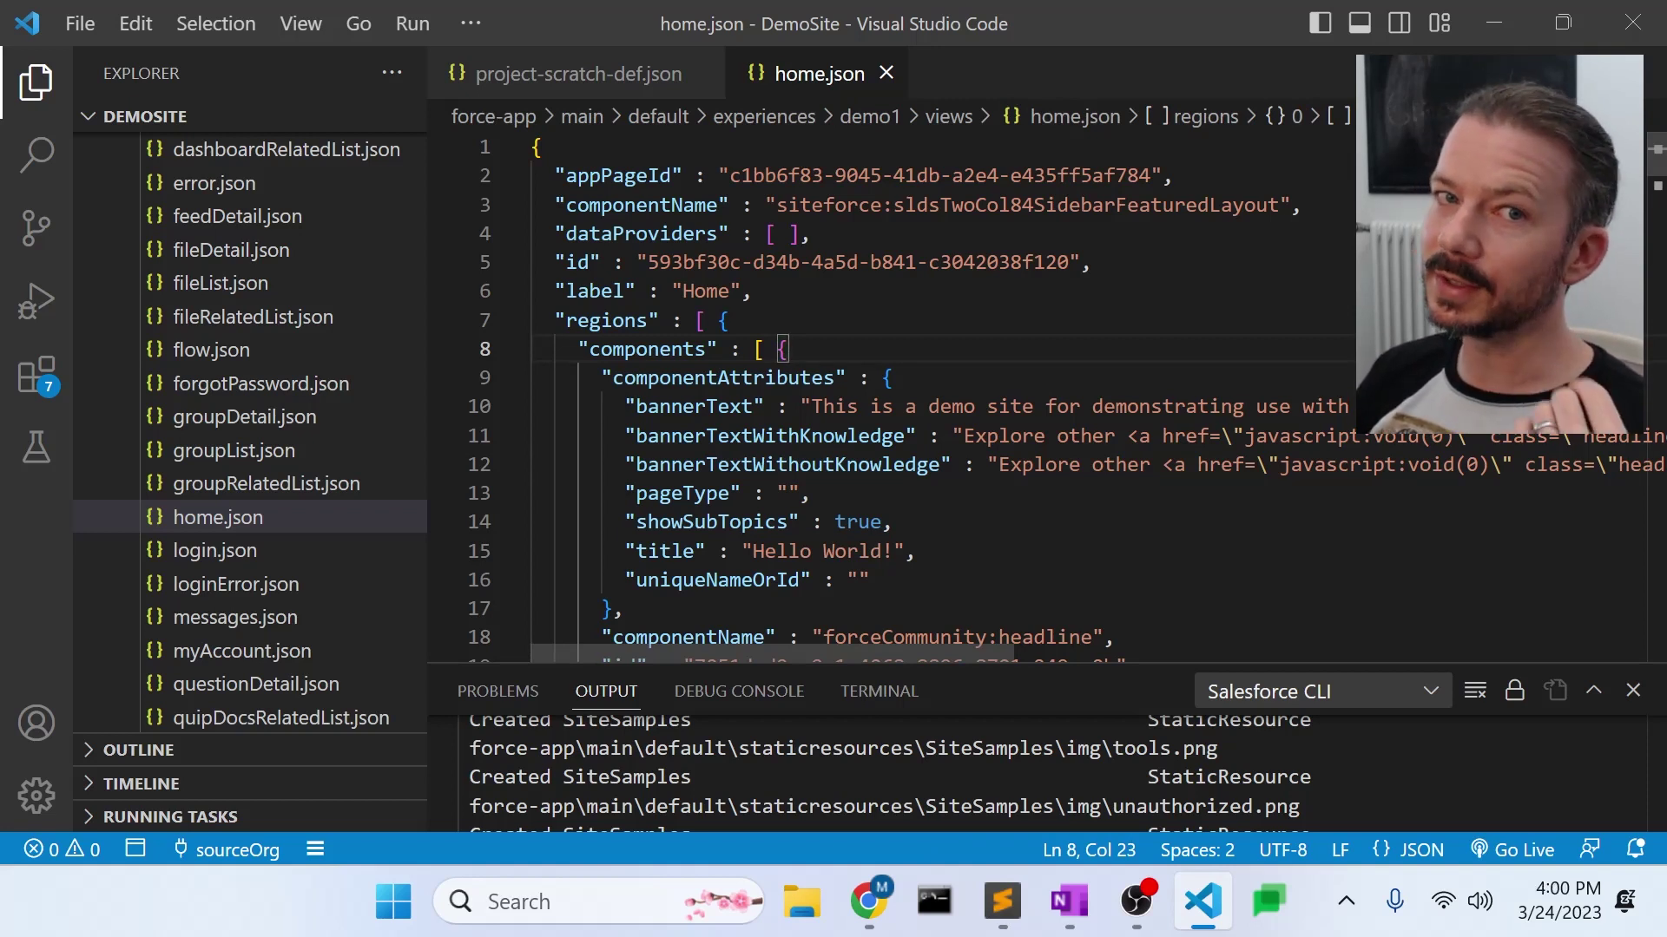
# Step: Create a default scratch org from project-scratch-def.json with alias targetOrg and a 1-day duration
pyautogui.hotkey('ctrl', 'shift', 'p')
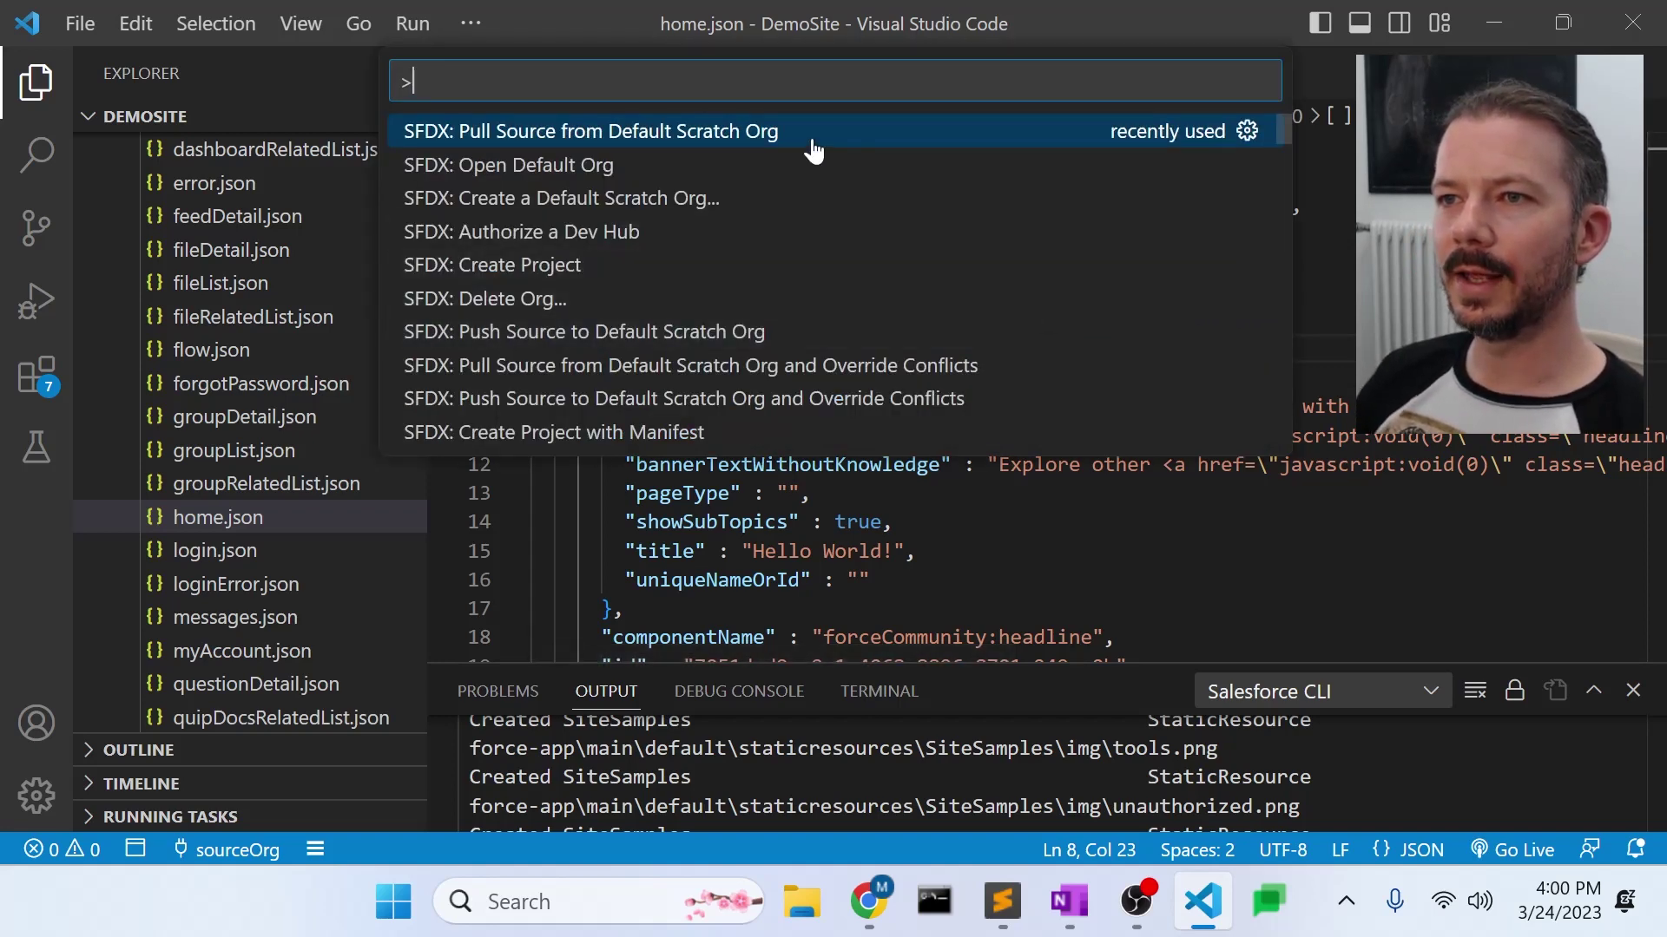
pyautogui.click(705, 198)
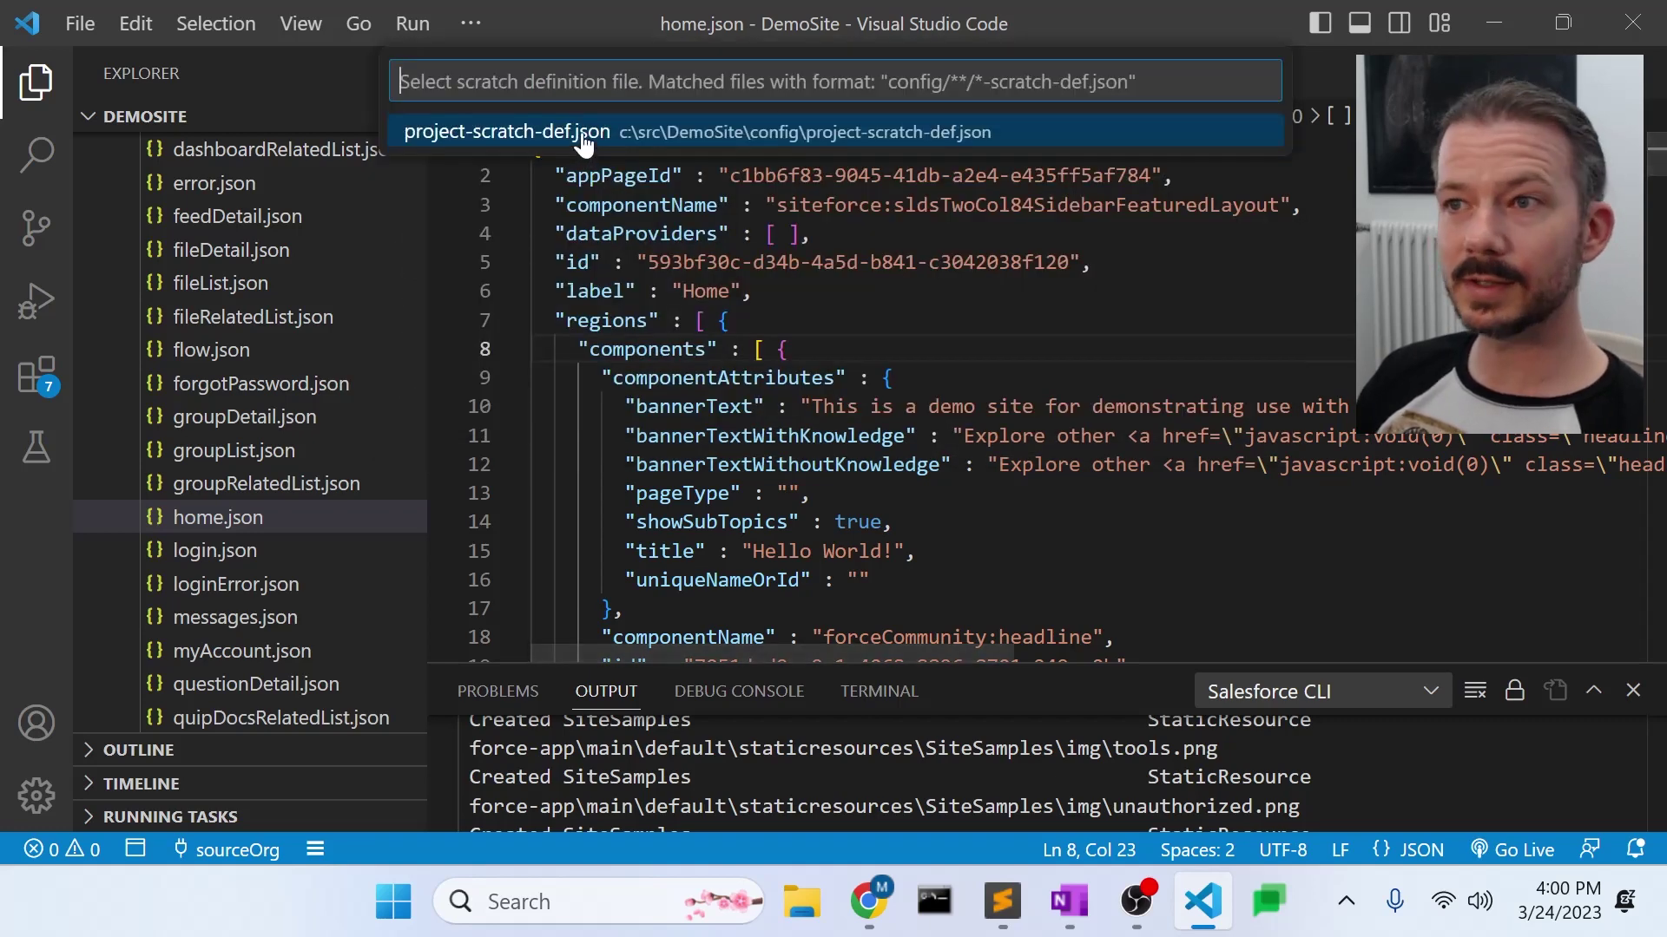
pyautogui.click(579, 135)
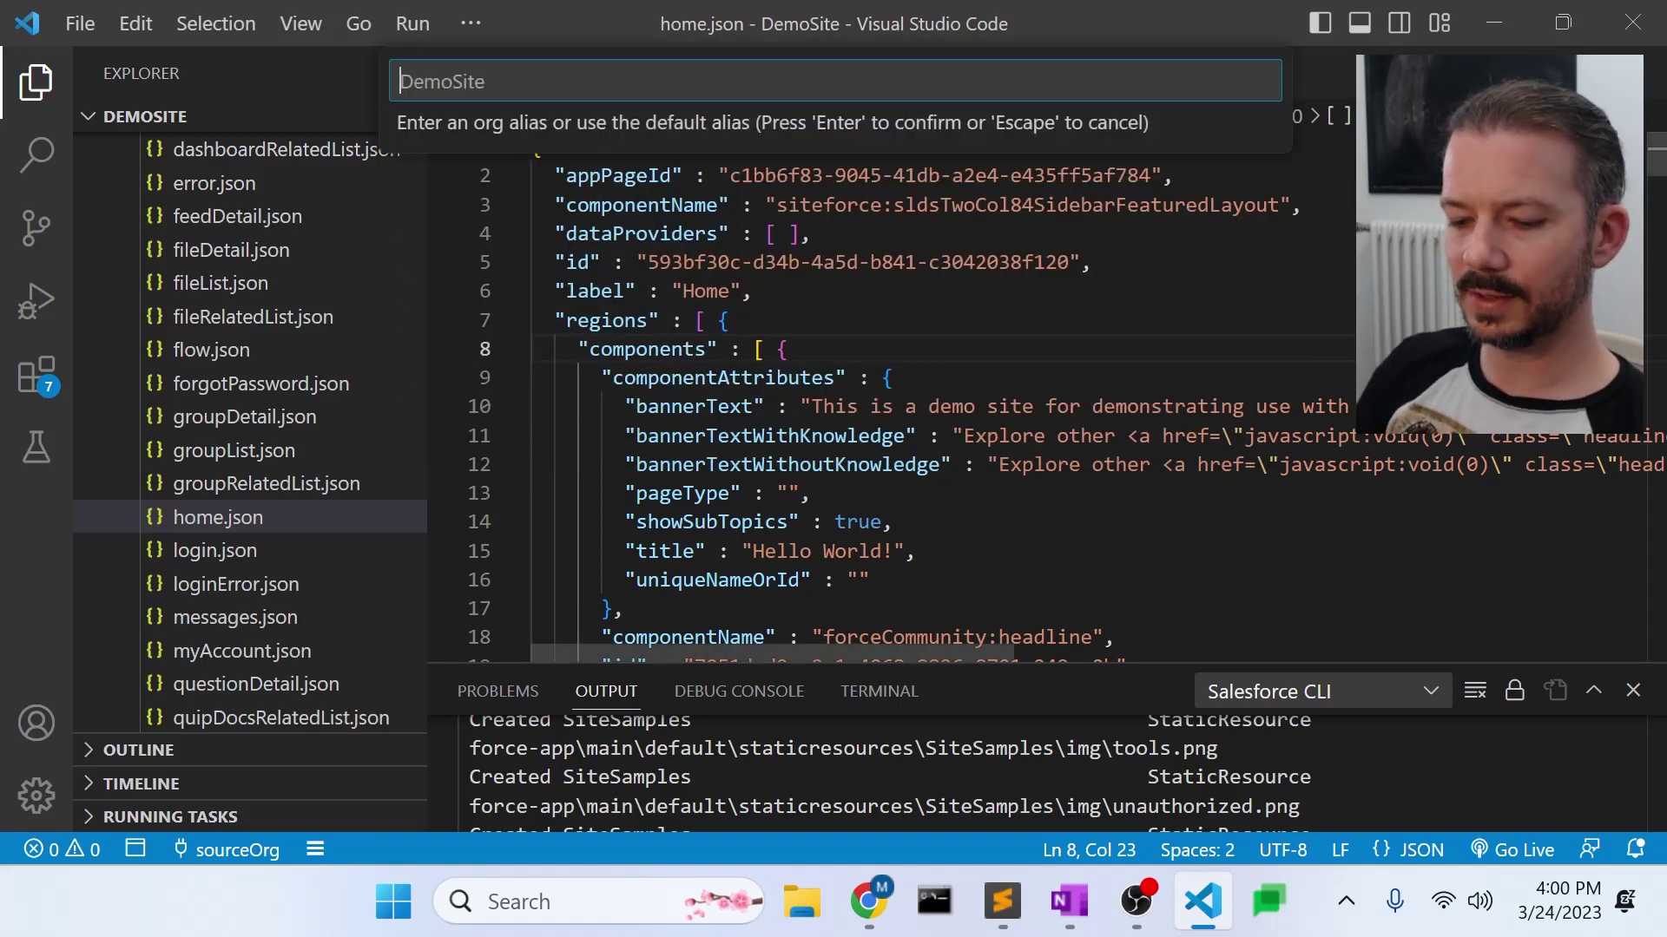
pyautogui.write('targetO')
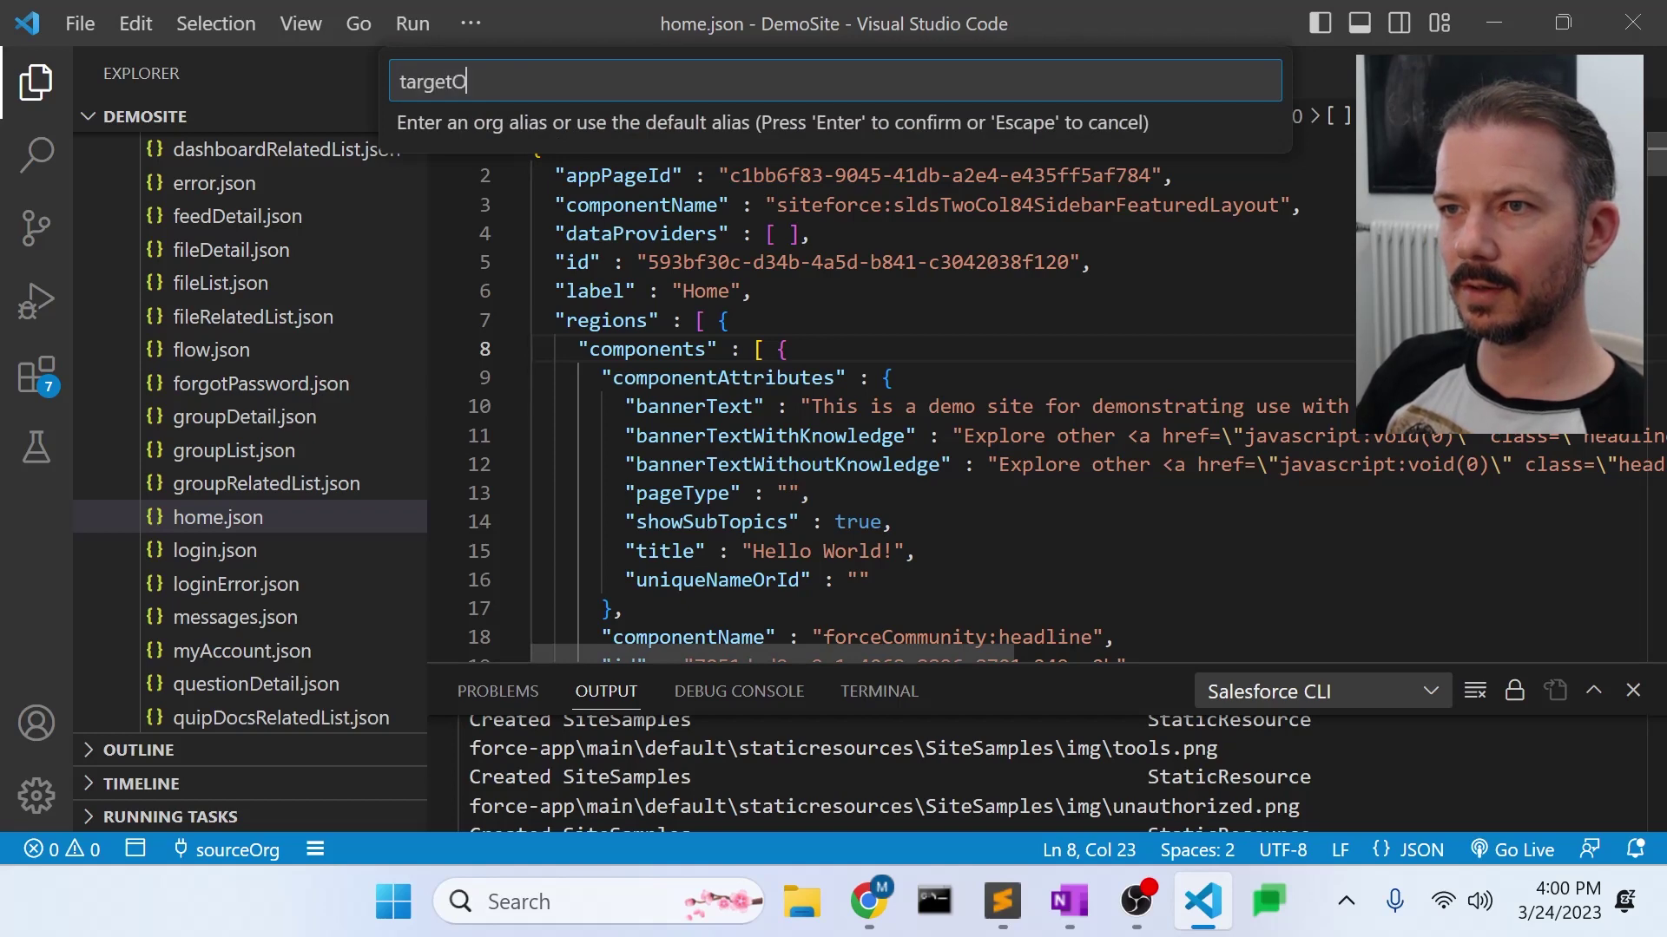
pyautogui.write('rg')
pyautogui.press('Return')
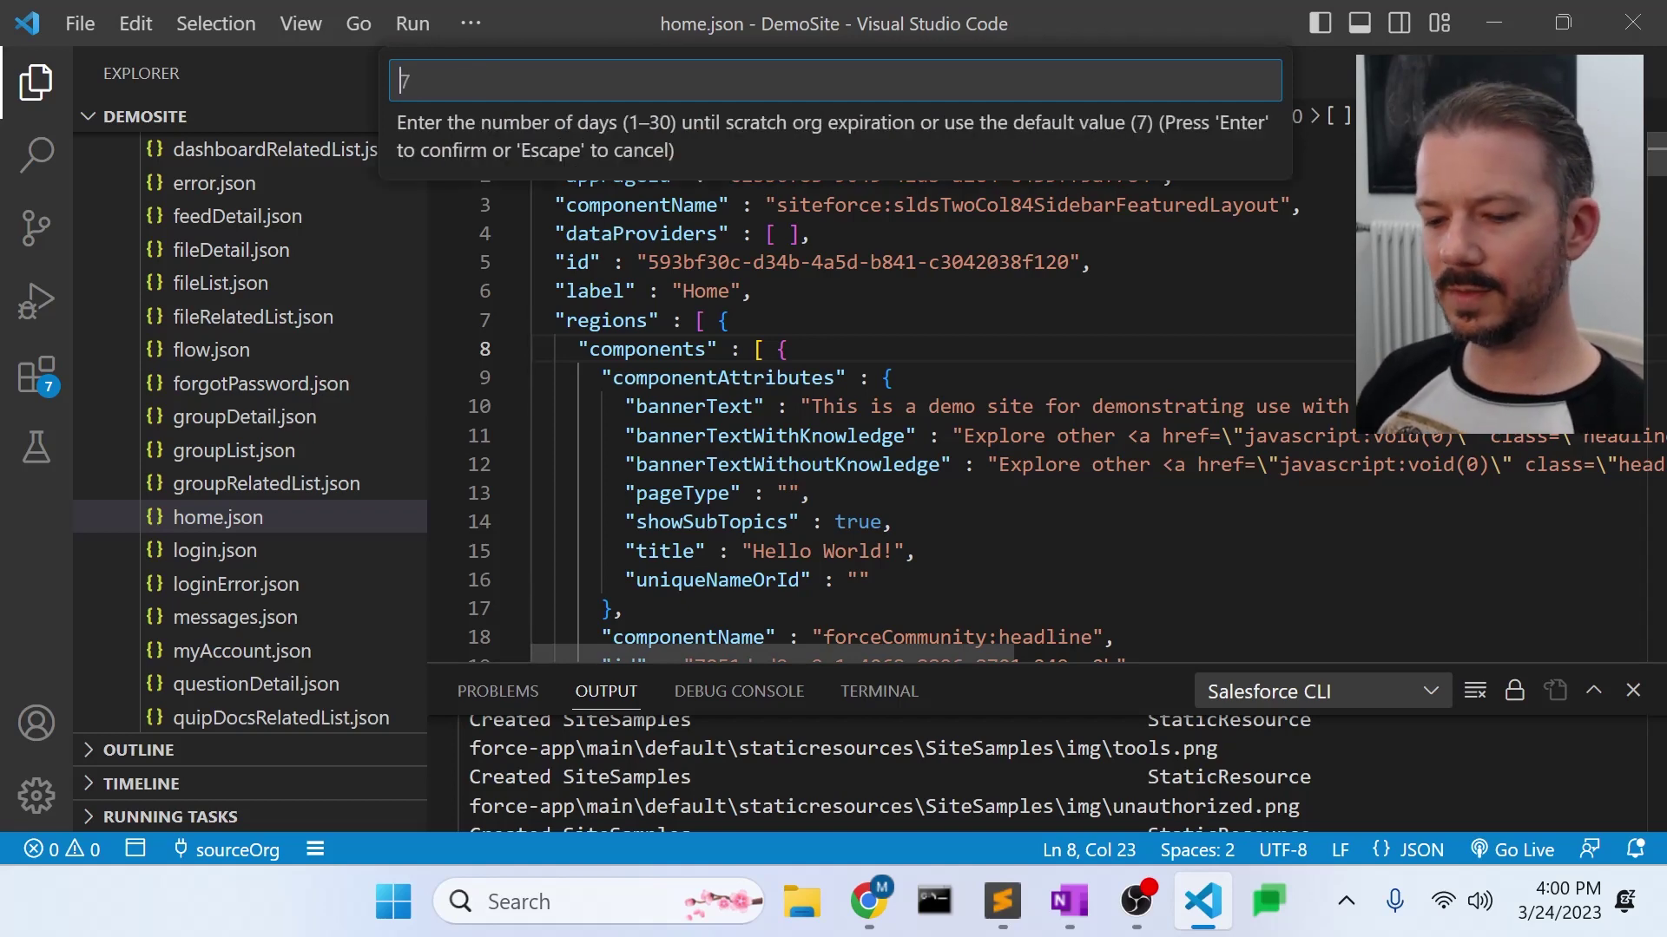
pyautogui.write('1')
pyautogui.press('Return')
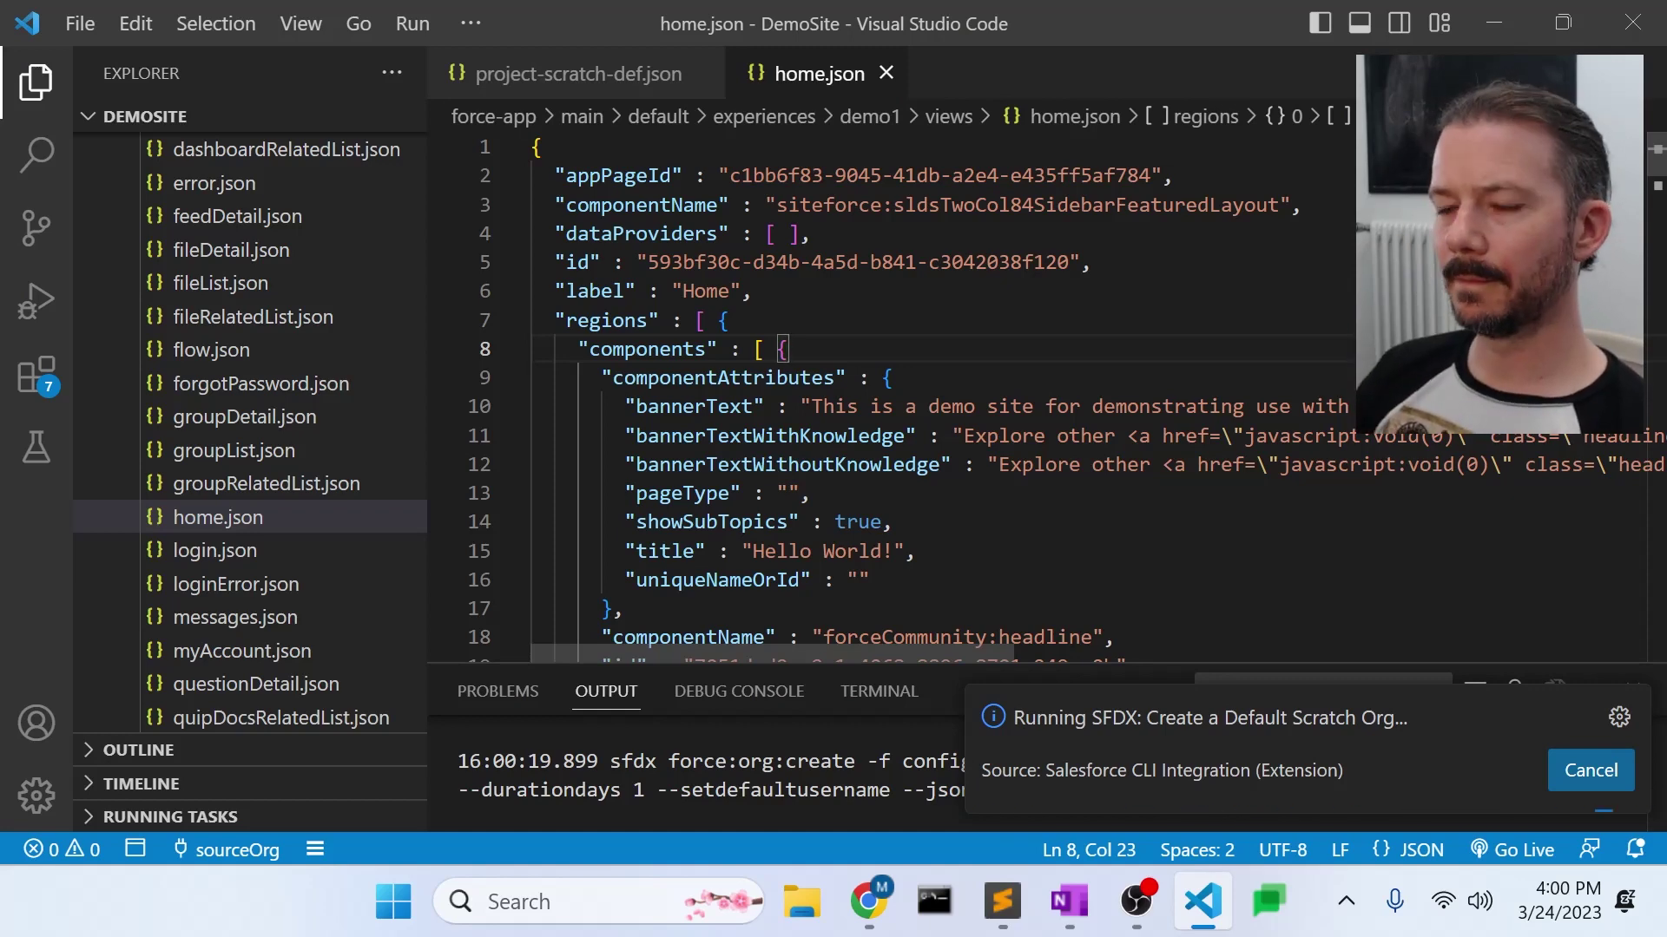
pyautogui.scroll(10, 122, 391)
pyautogui.click(118, 387)
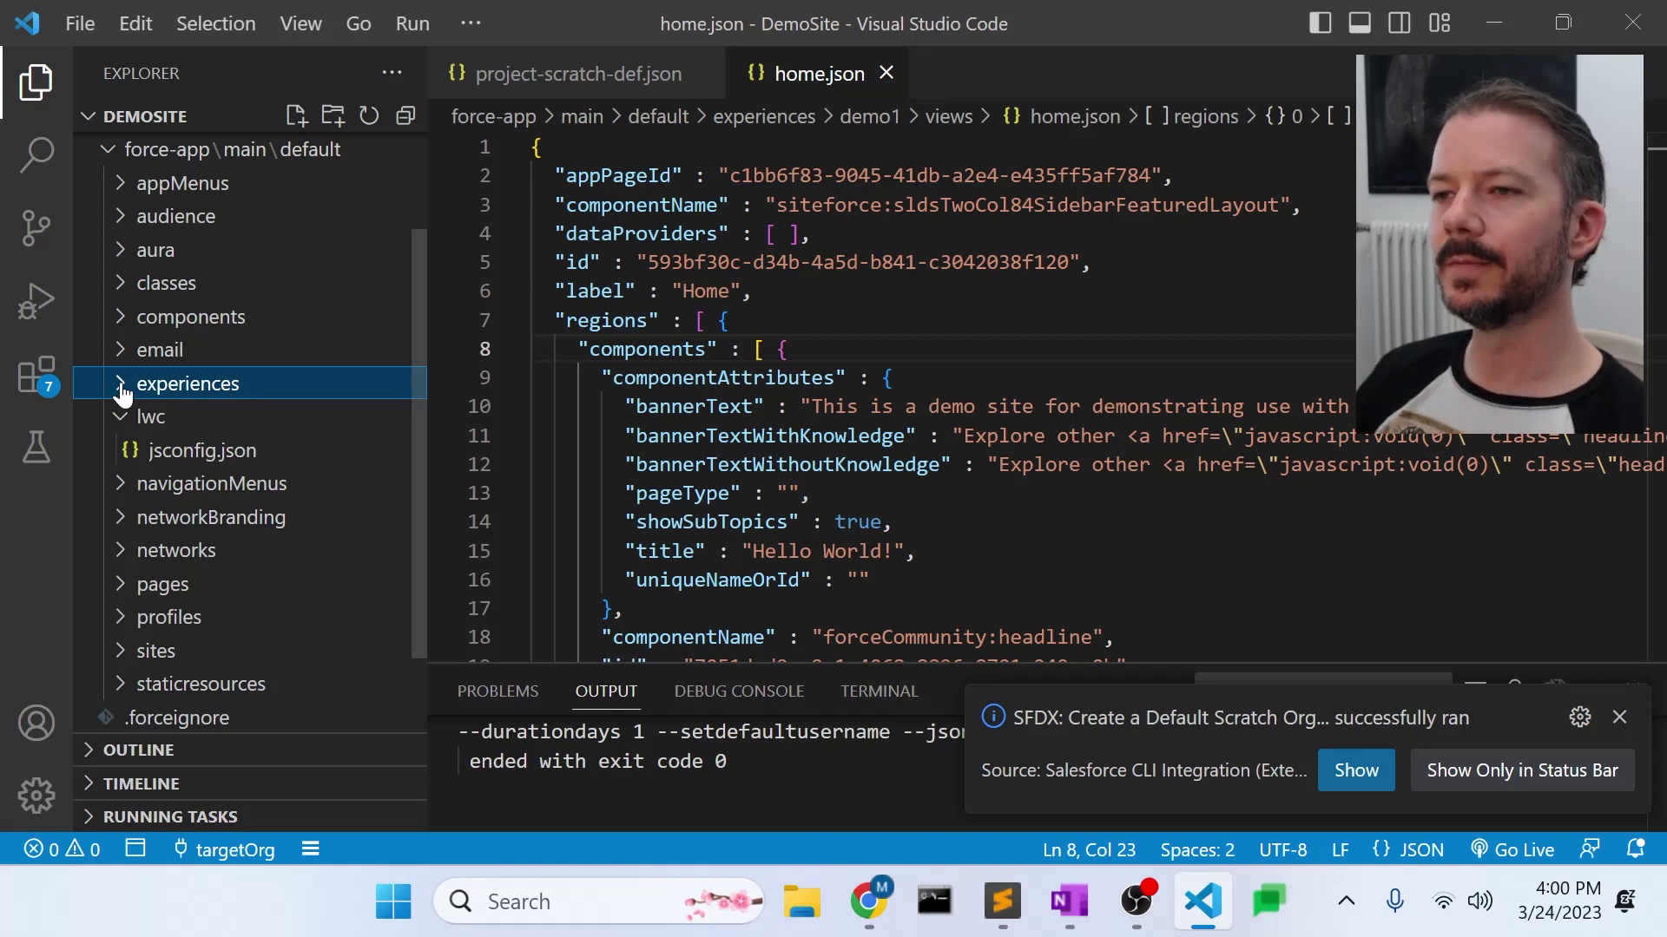
# Step: Push the project source to the targetOrg scratch org and enlarge the output to read the failure
pyautogui.click(1092, 262)
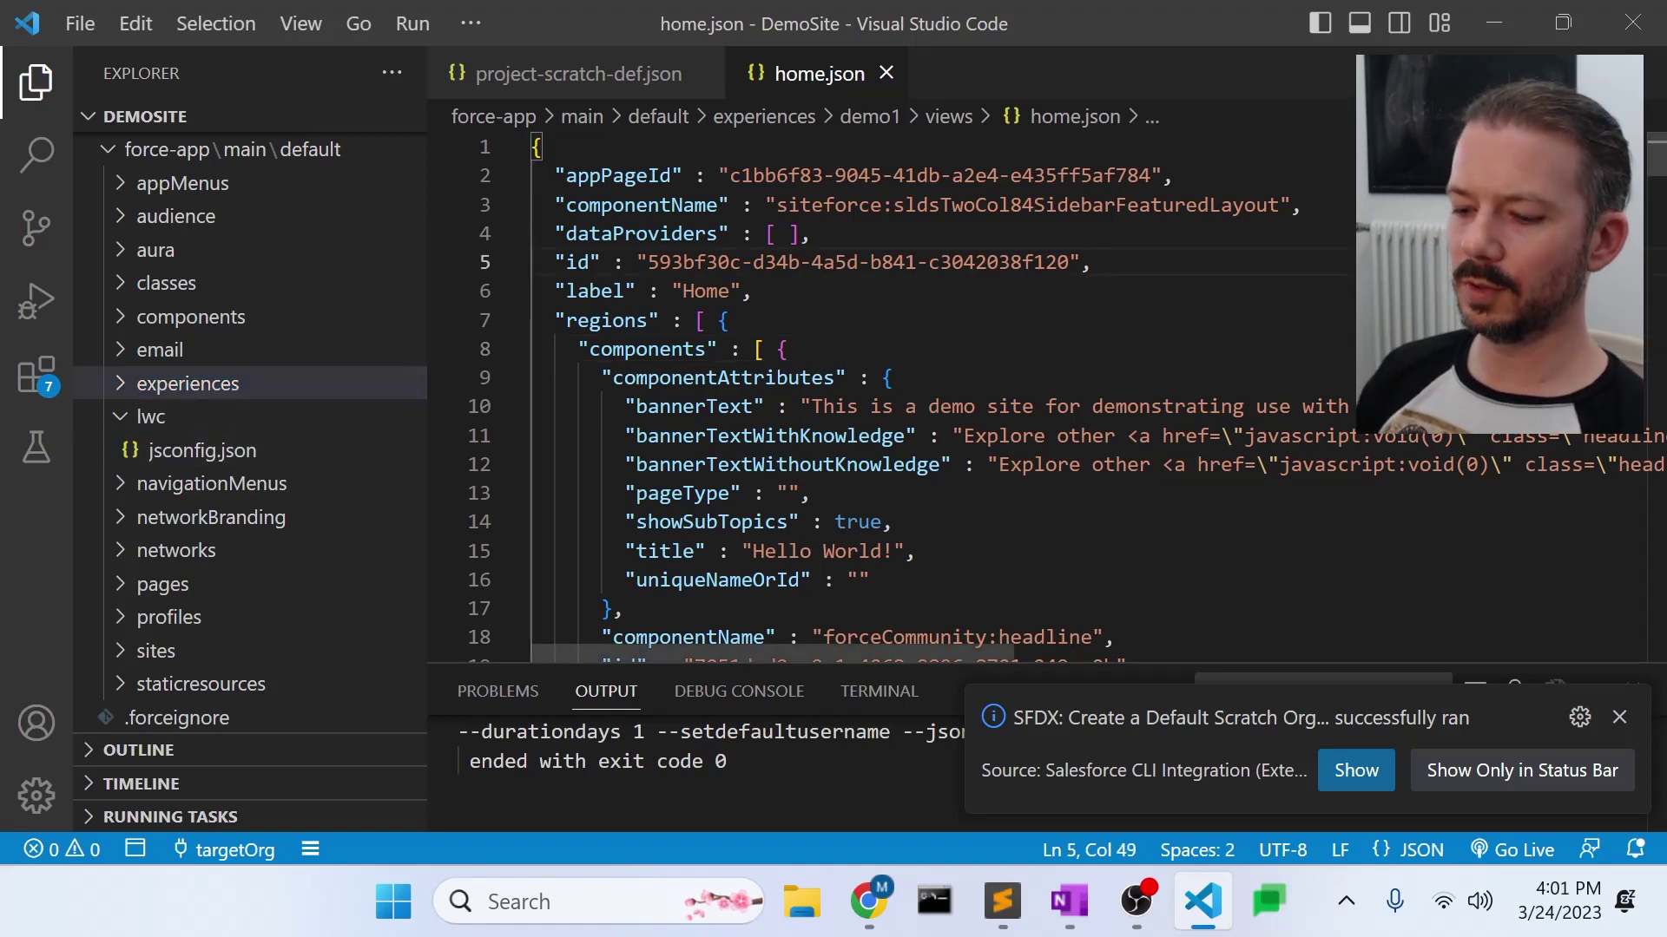
pyautogui.hotkey('ctrl', 'shift', 'p')
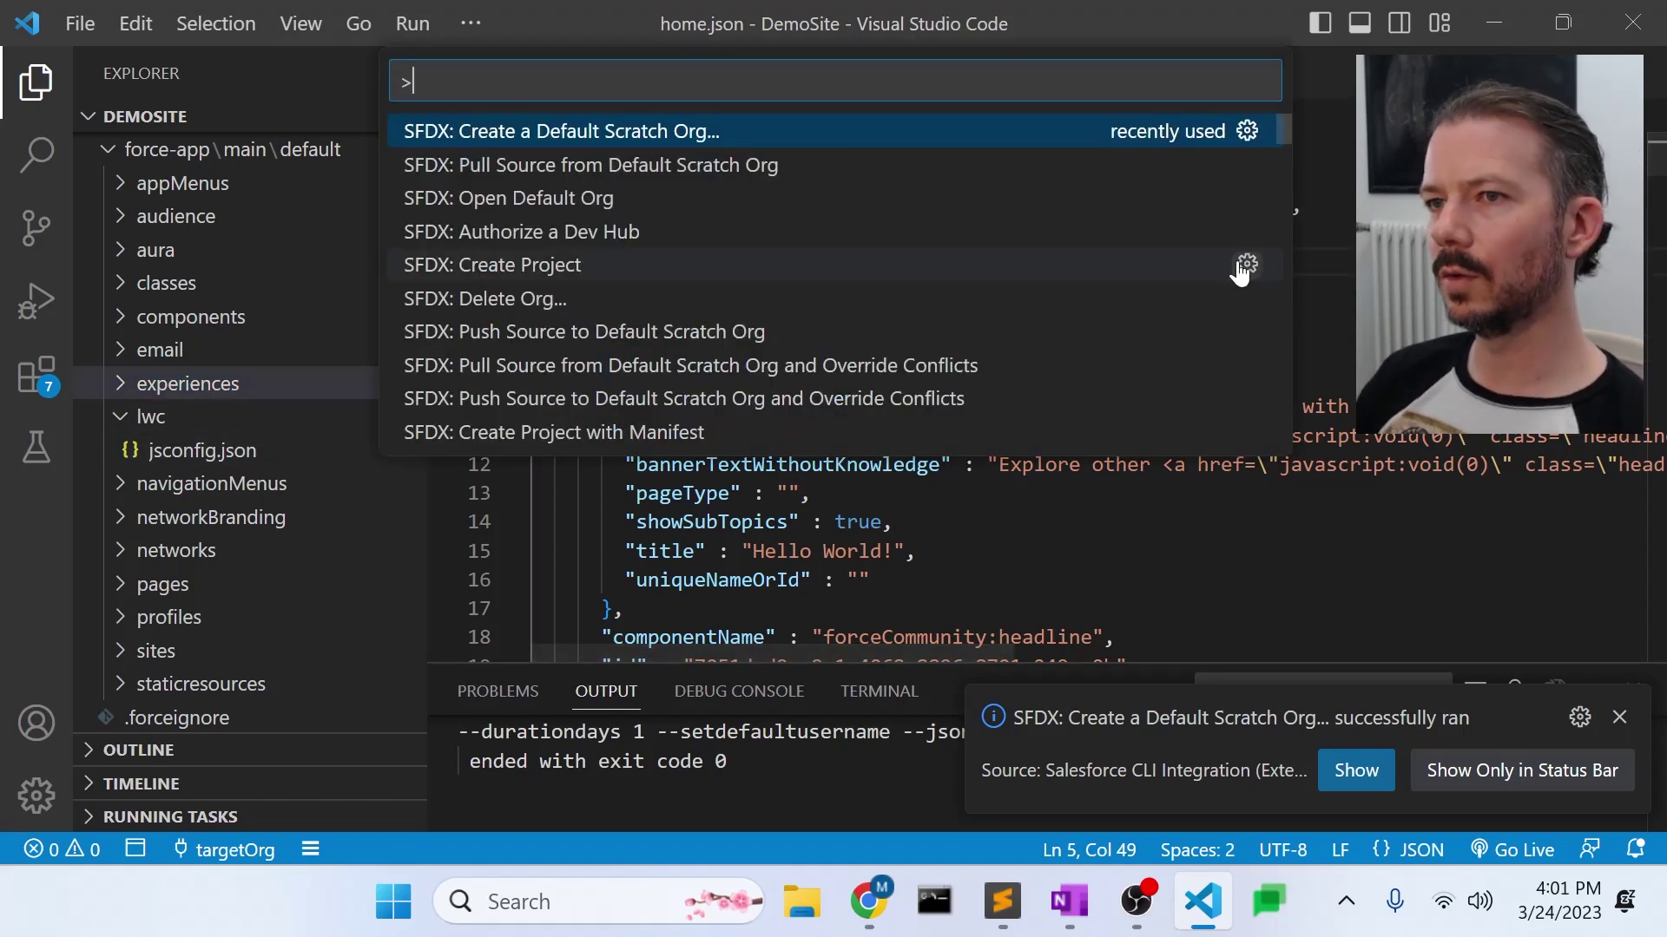
pyautogui.click(683, 347)
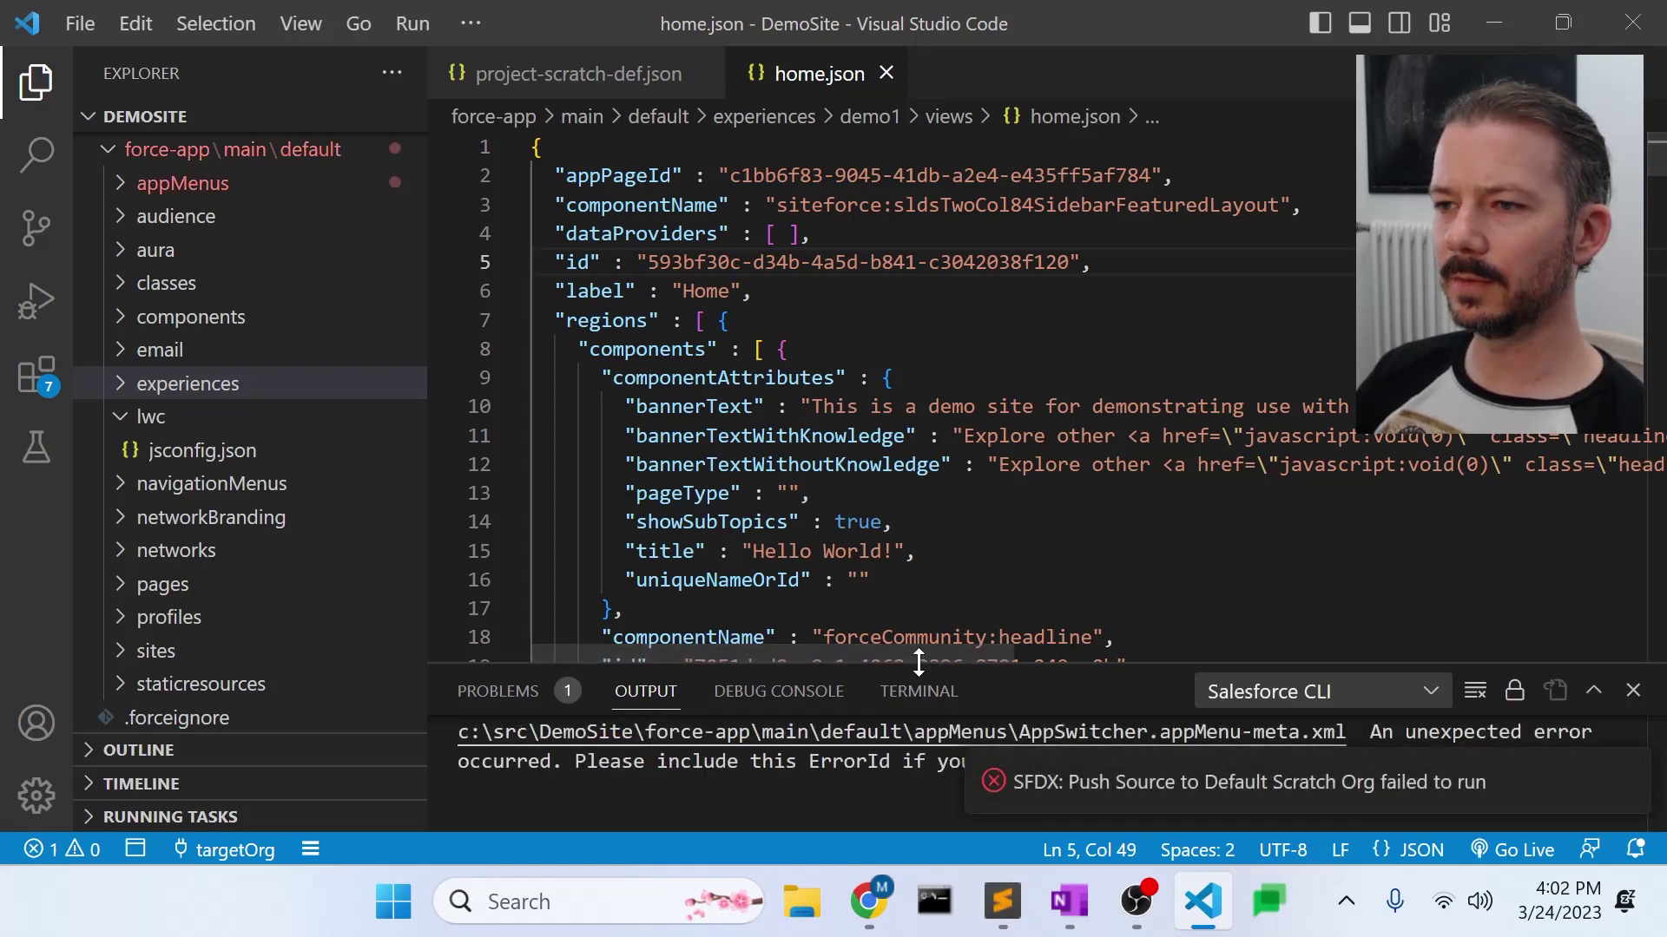
pyautogui.moveTo(918, 656); pyautogui.dragTo(912, 452)
# Step: Show the AppSwitcher.appMenu-meta.xml error in Problems, then open .forceignore
pyautogui.click(493, 480)
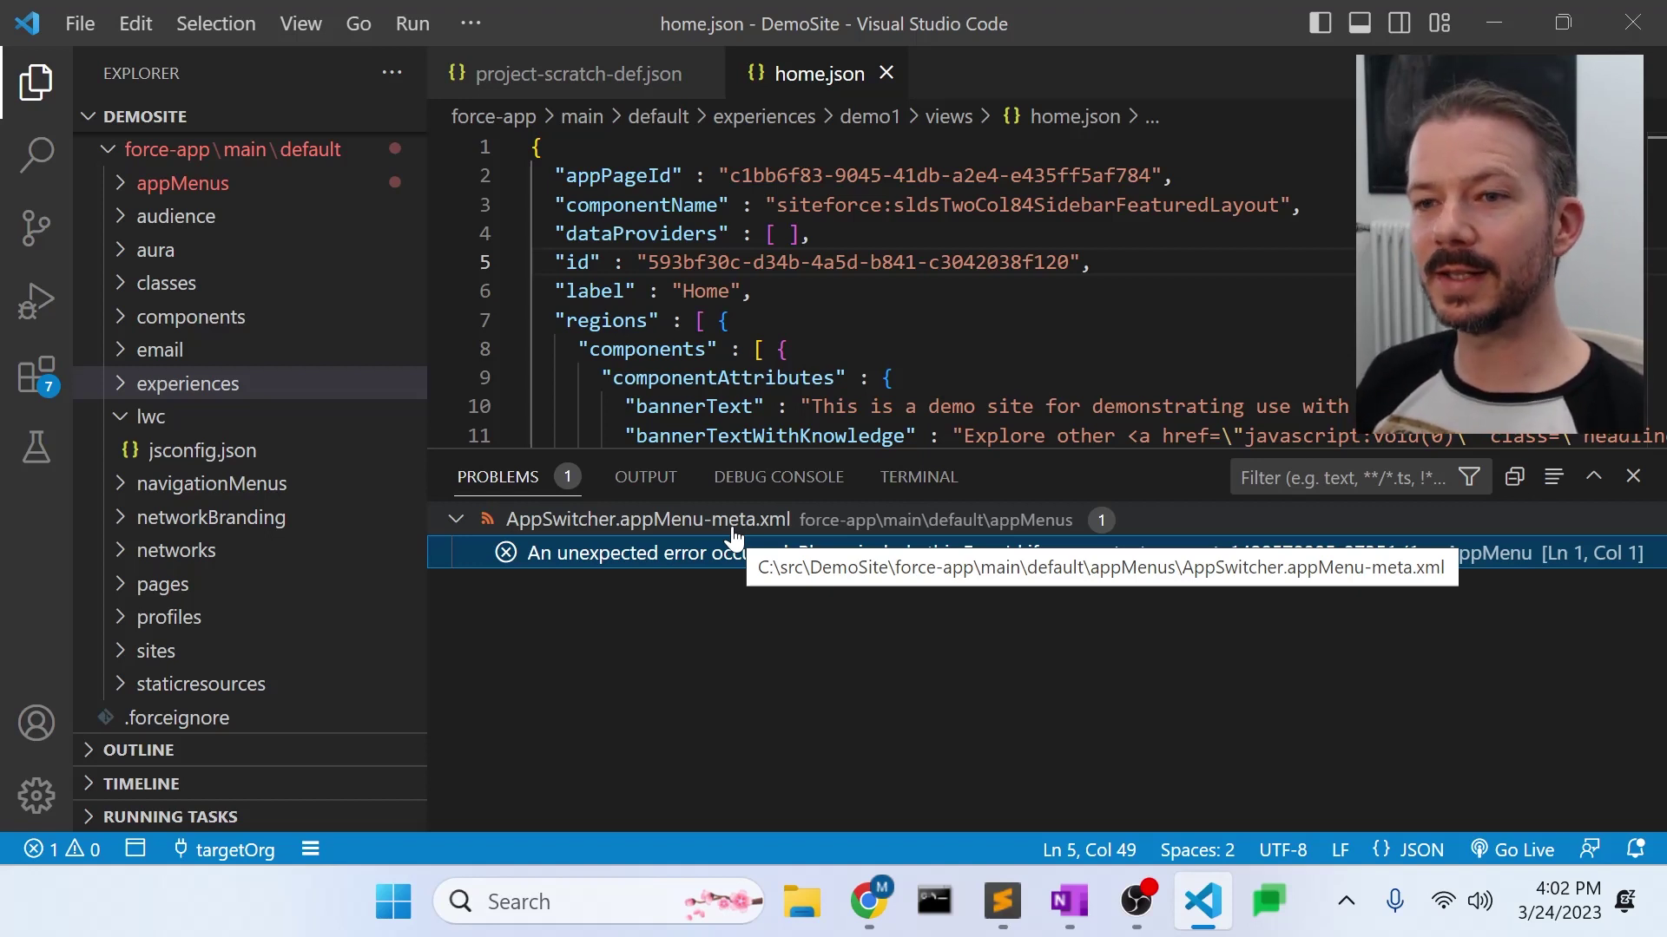
pyautogui.click(174, 718)
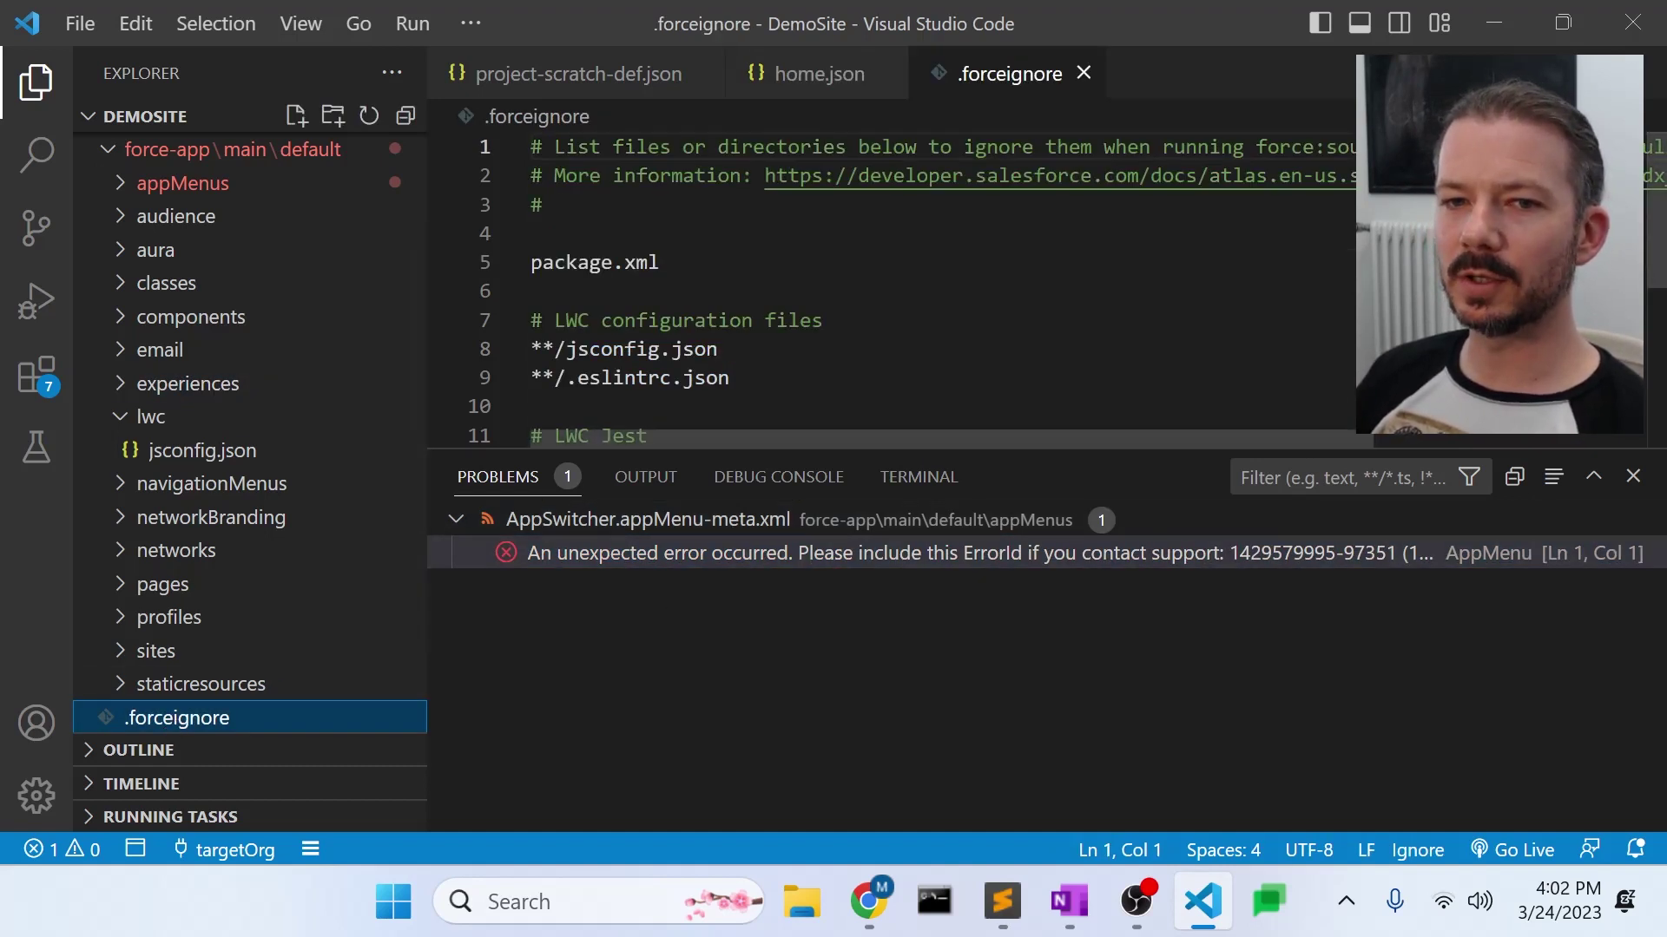
# Step: Append a '# AppSwitcher' comment and '**/AppSwitcher.appMenu-meta.xml' entry to the end of .forceignore
pyautogui.scroll(-2, 886, 278)
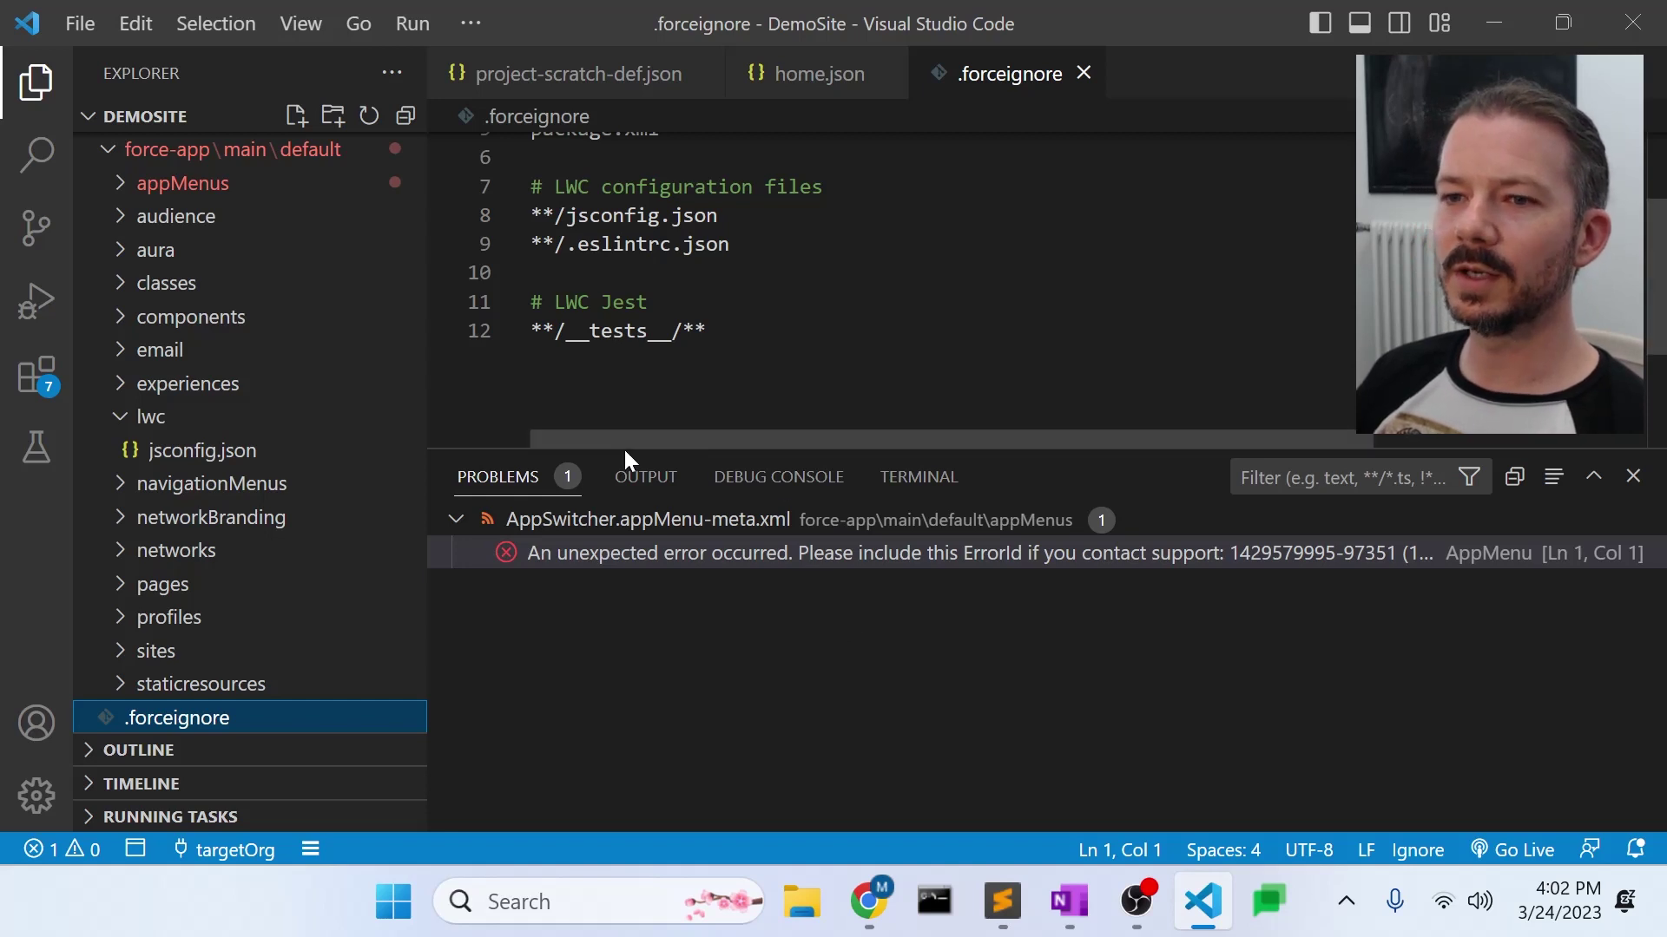
pyautogui.click(808, 374)
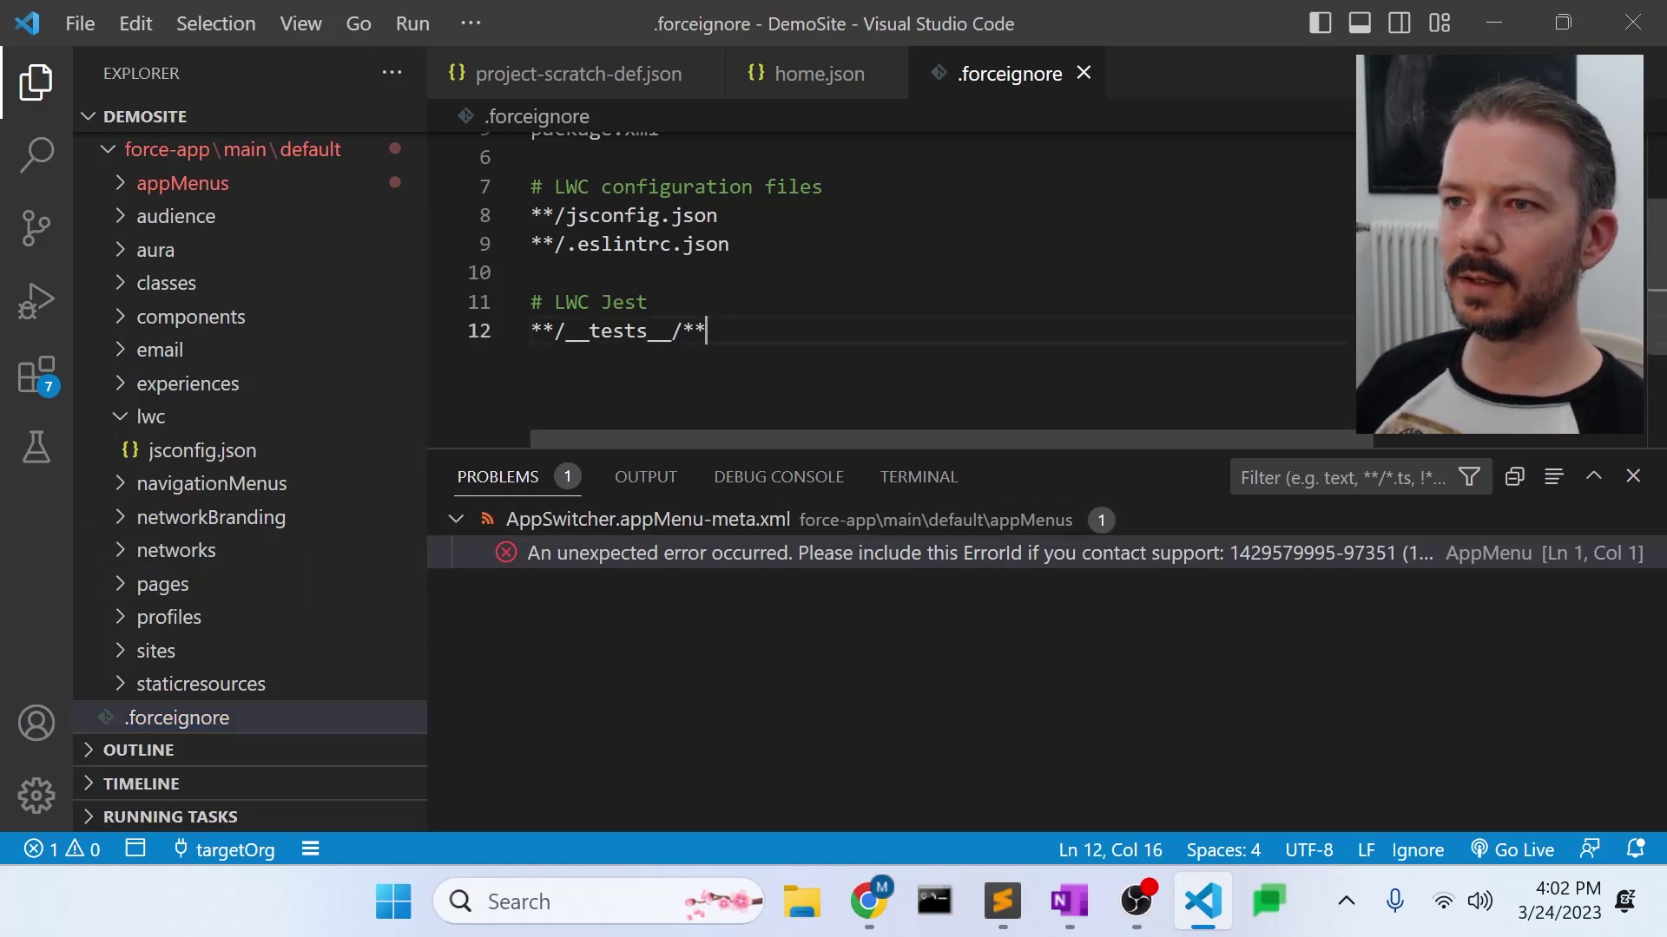
pyautogui.press('Return')
pyautogui.press('Return')
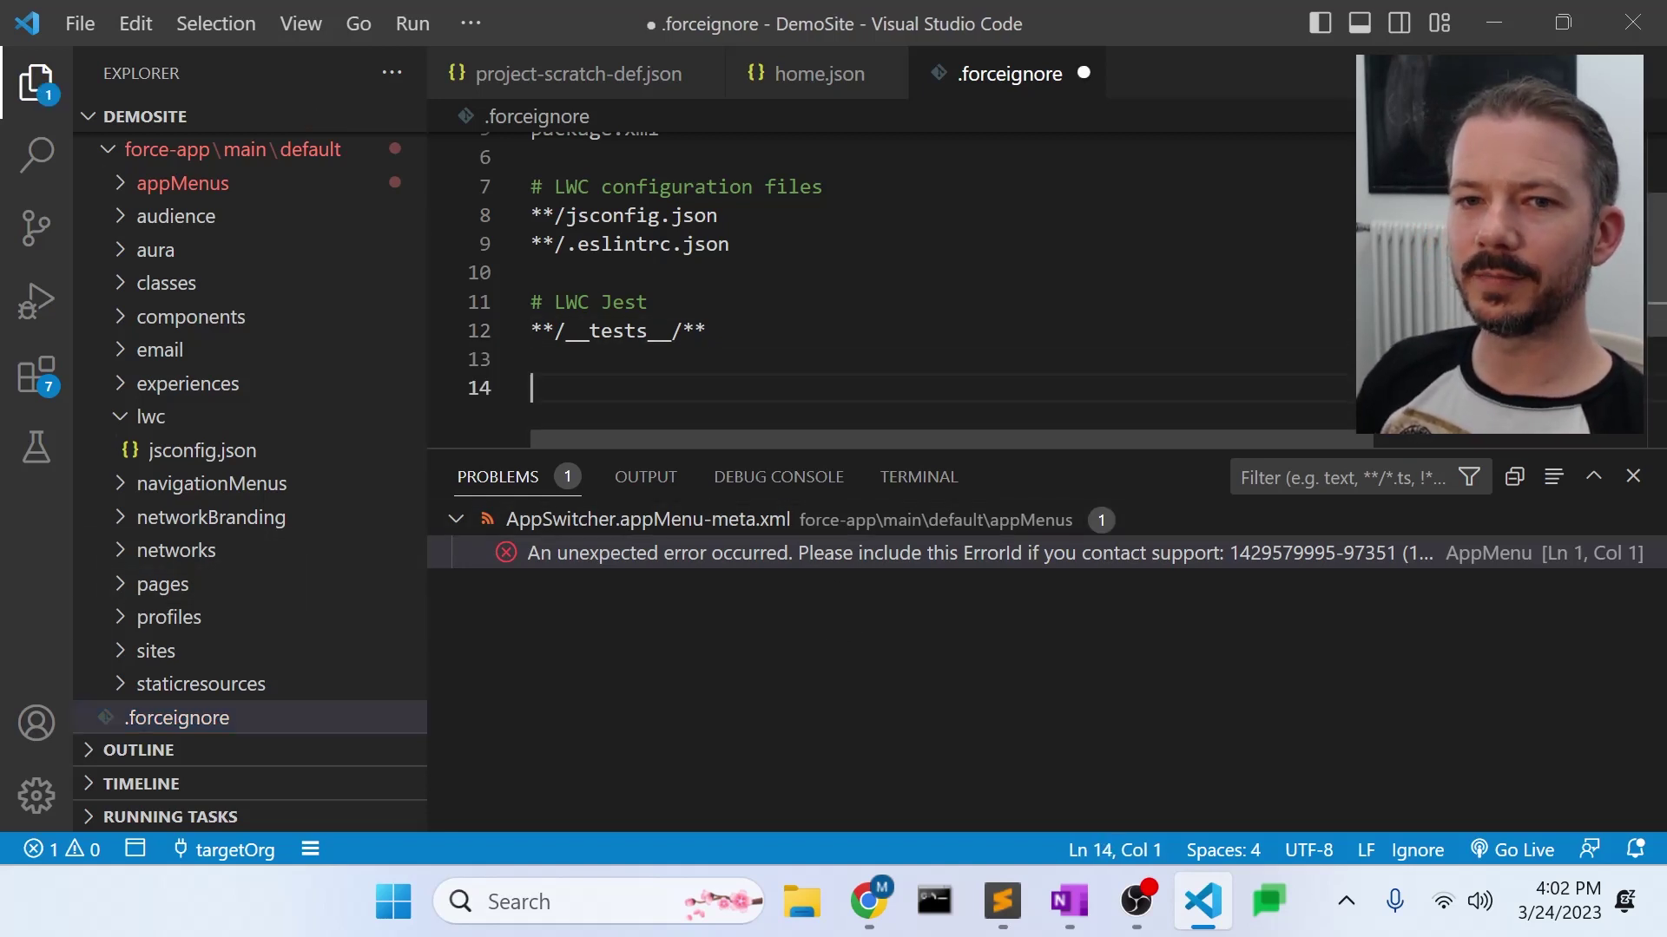
pyautogui.write('#')
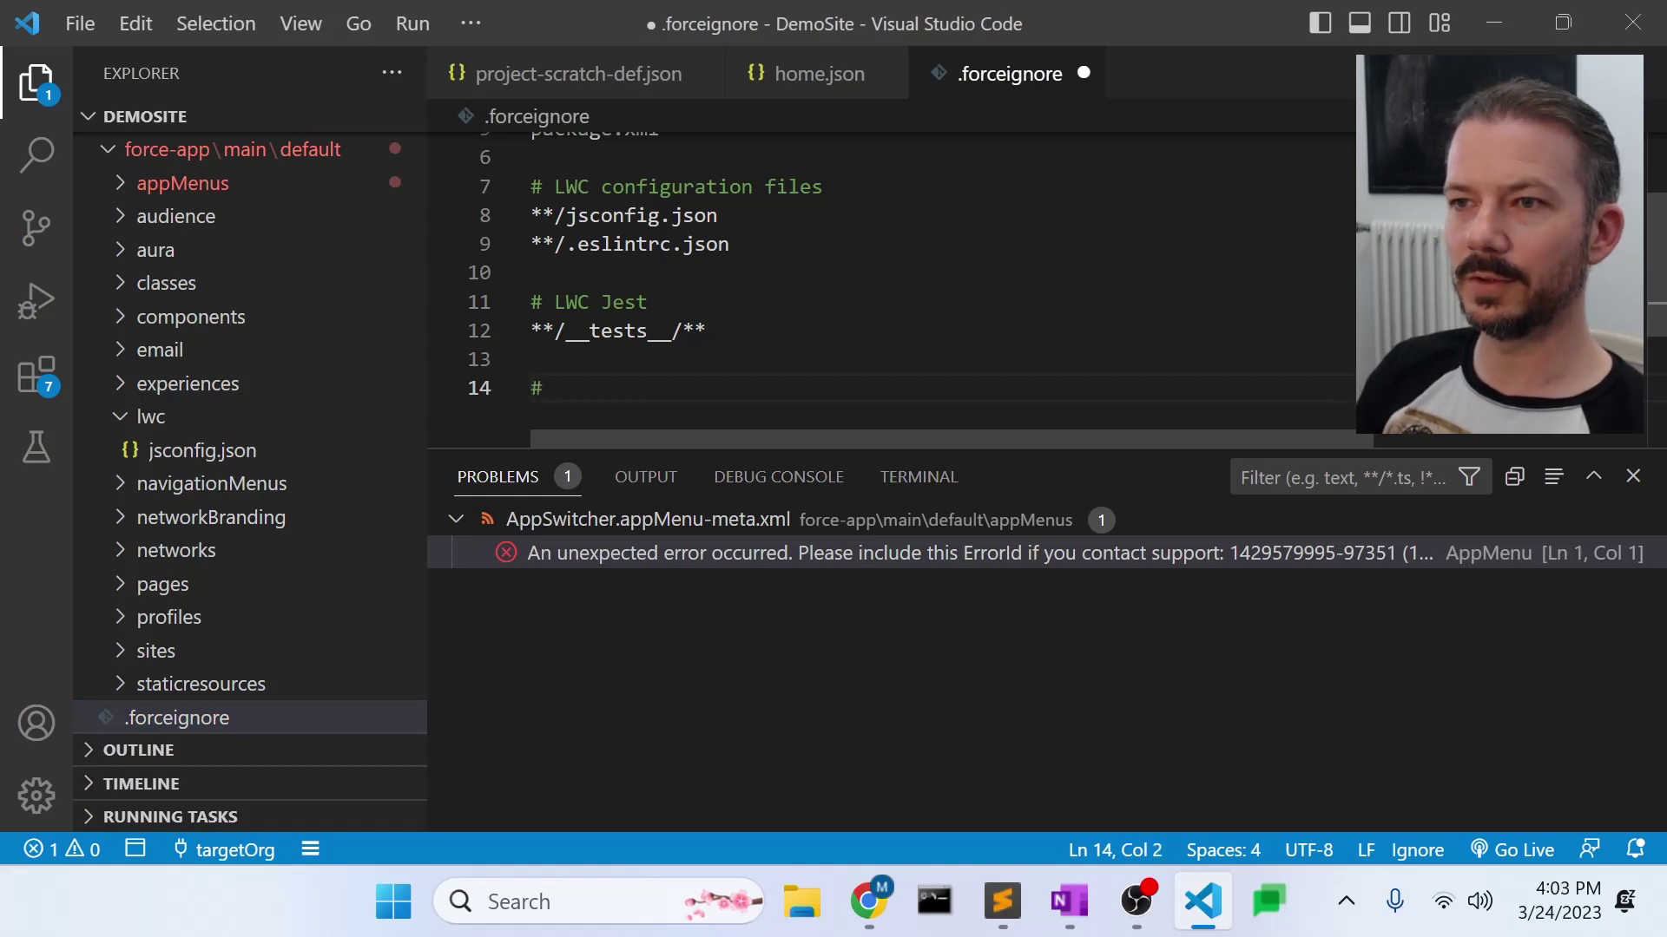
pyautogui.write(' App')
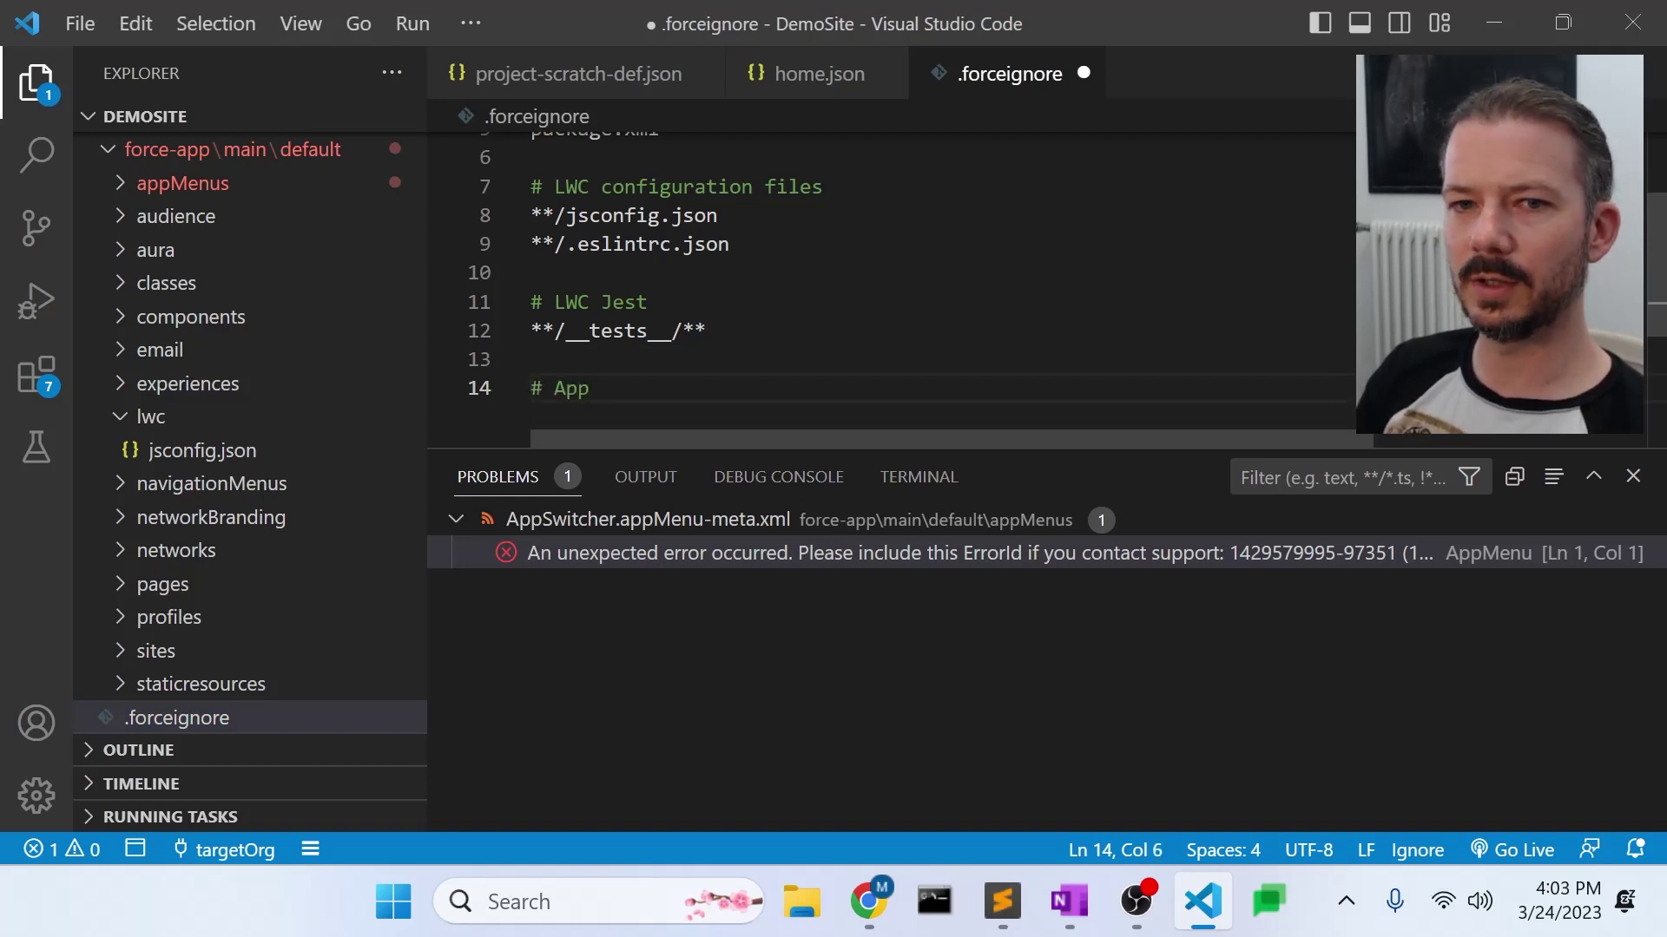
pyautogui.write('Switcher')
pyautogui.press('Return')
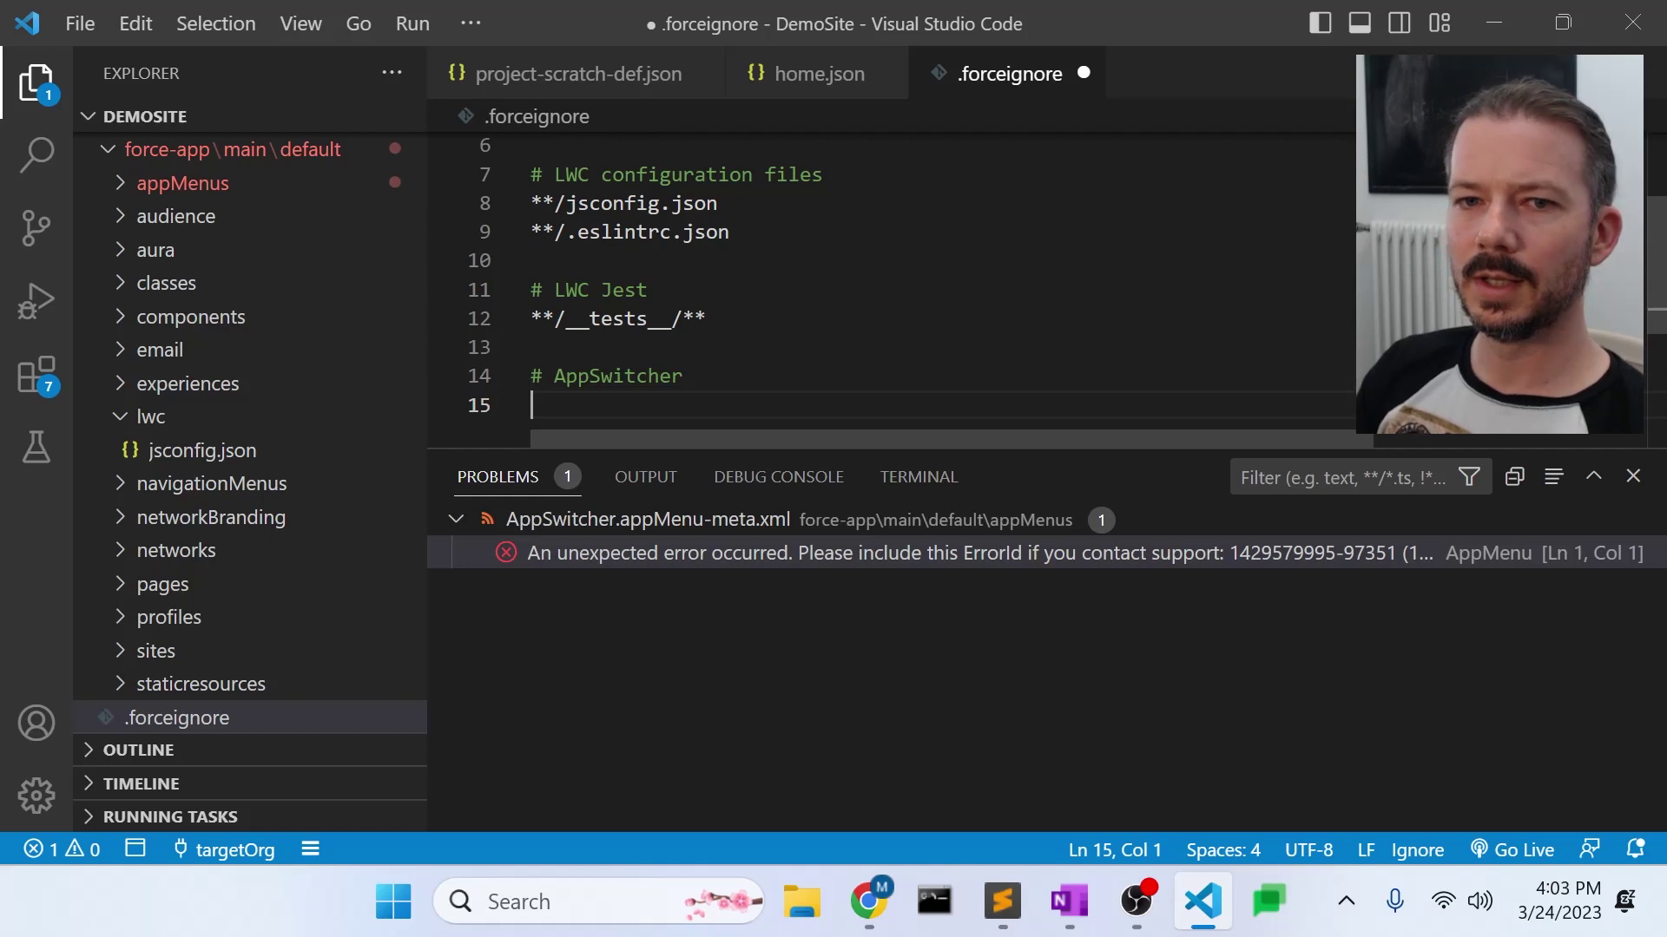
pyautogui.write('**')
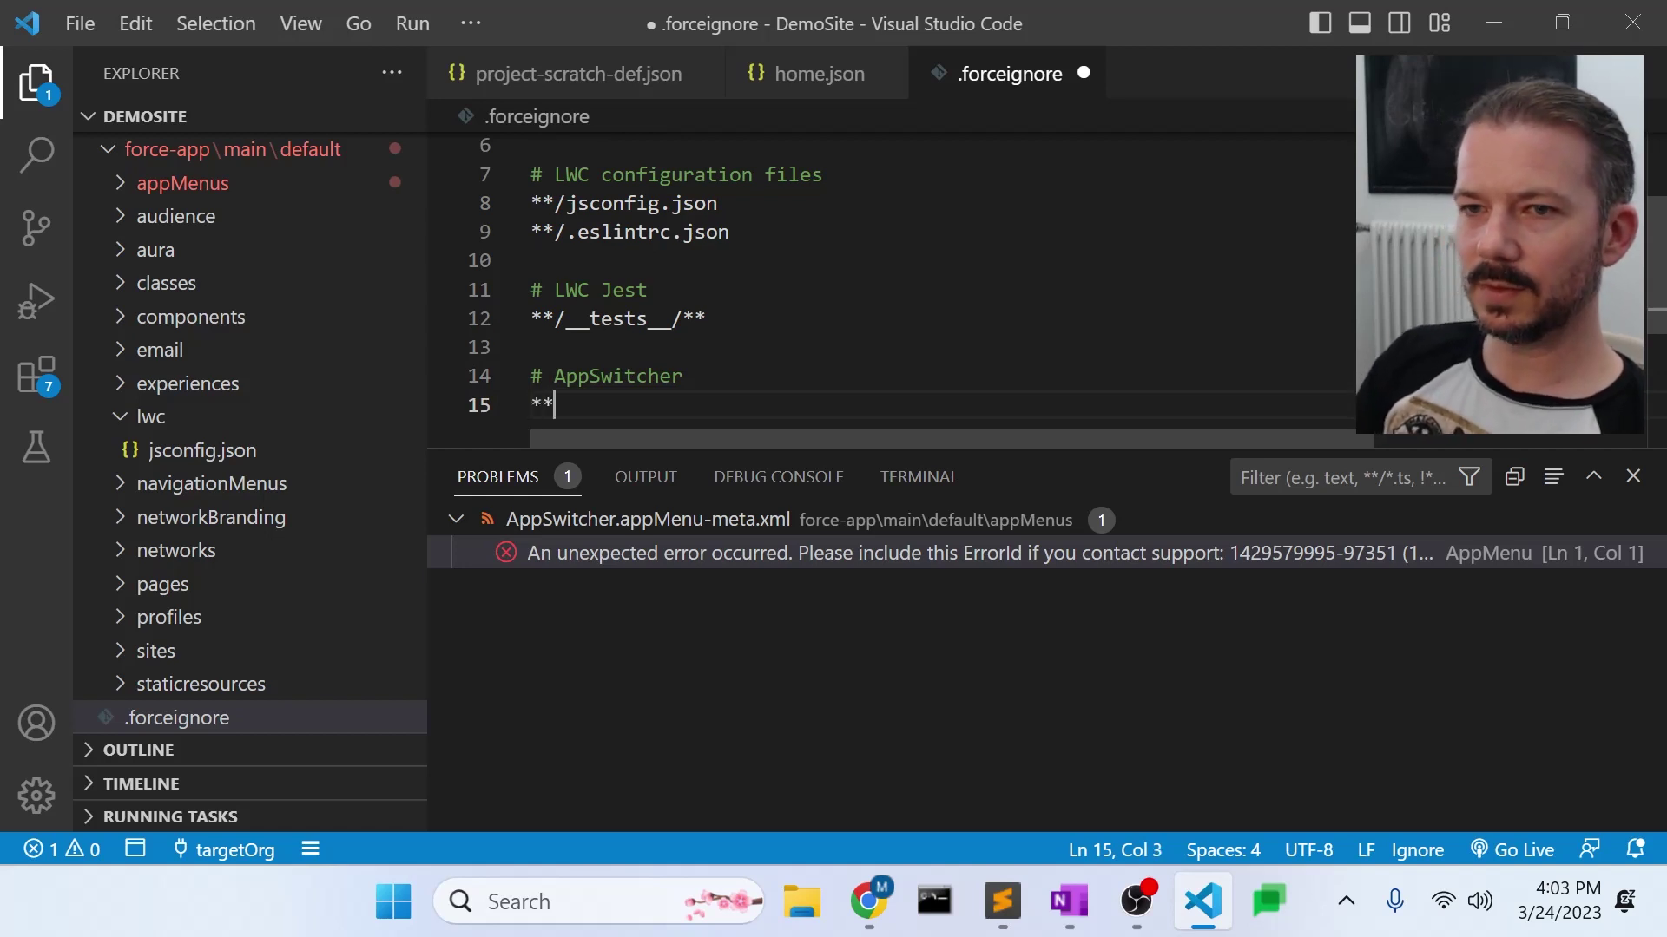
pyautogui.write('/')
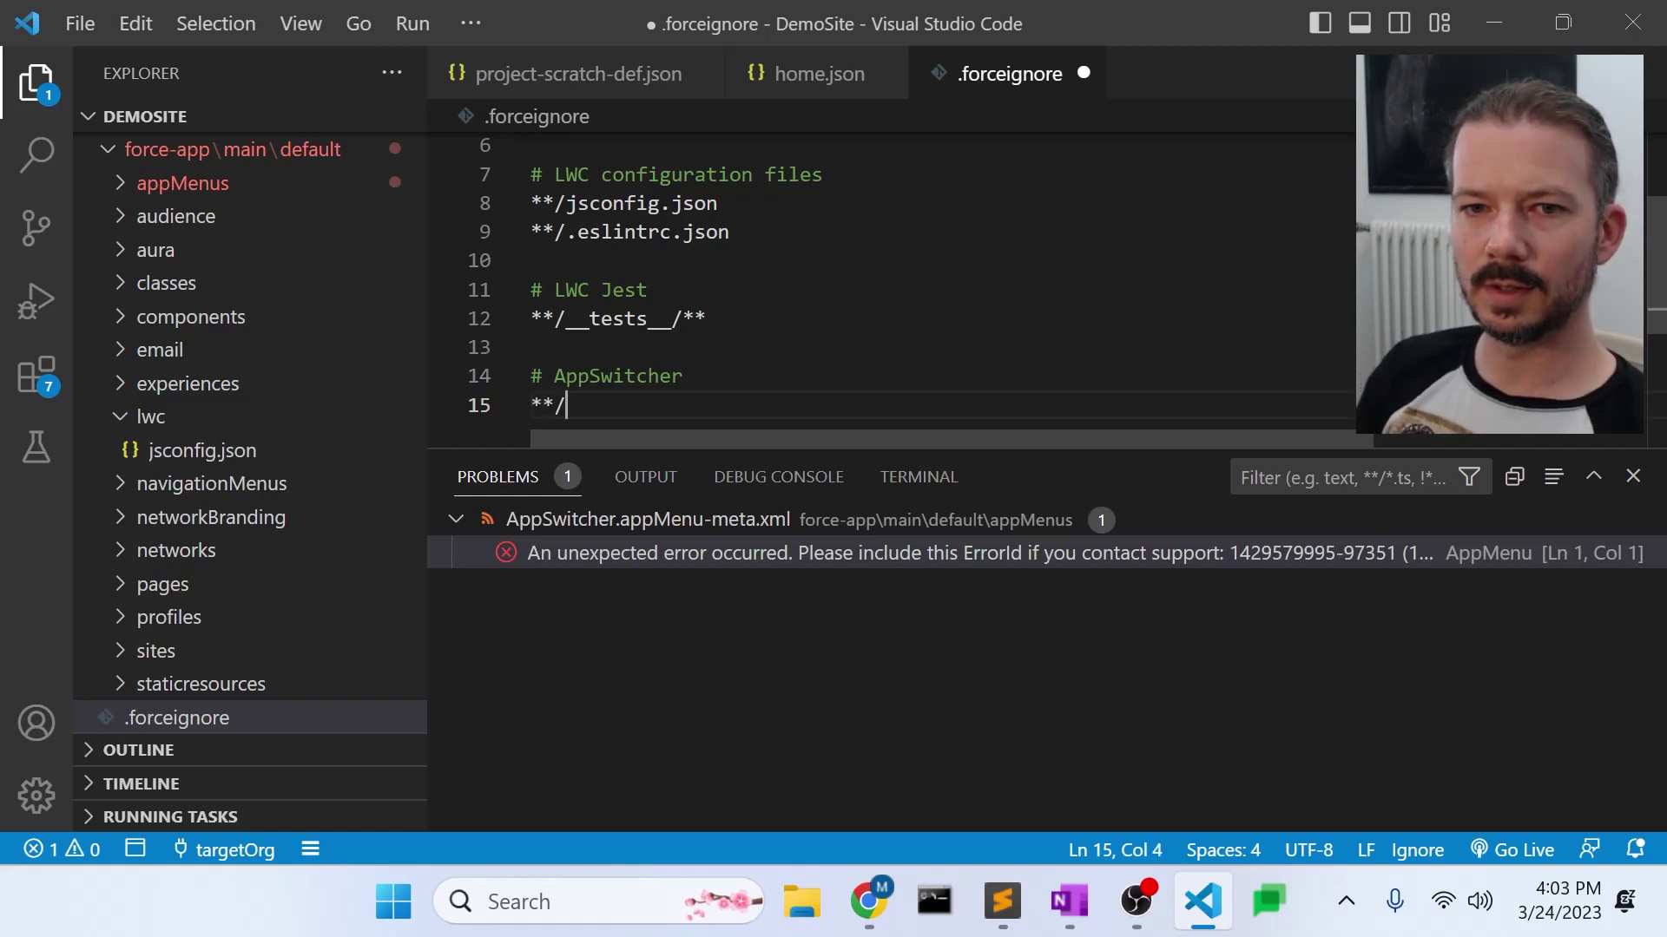
pyautogui.write('AppSwitcher')
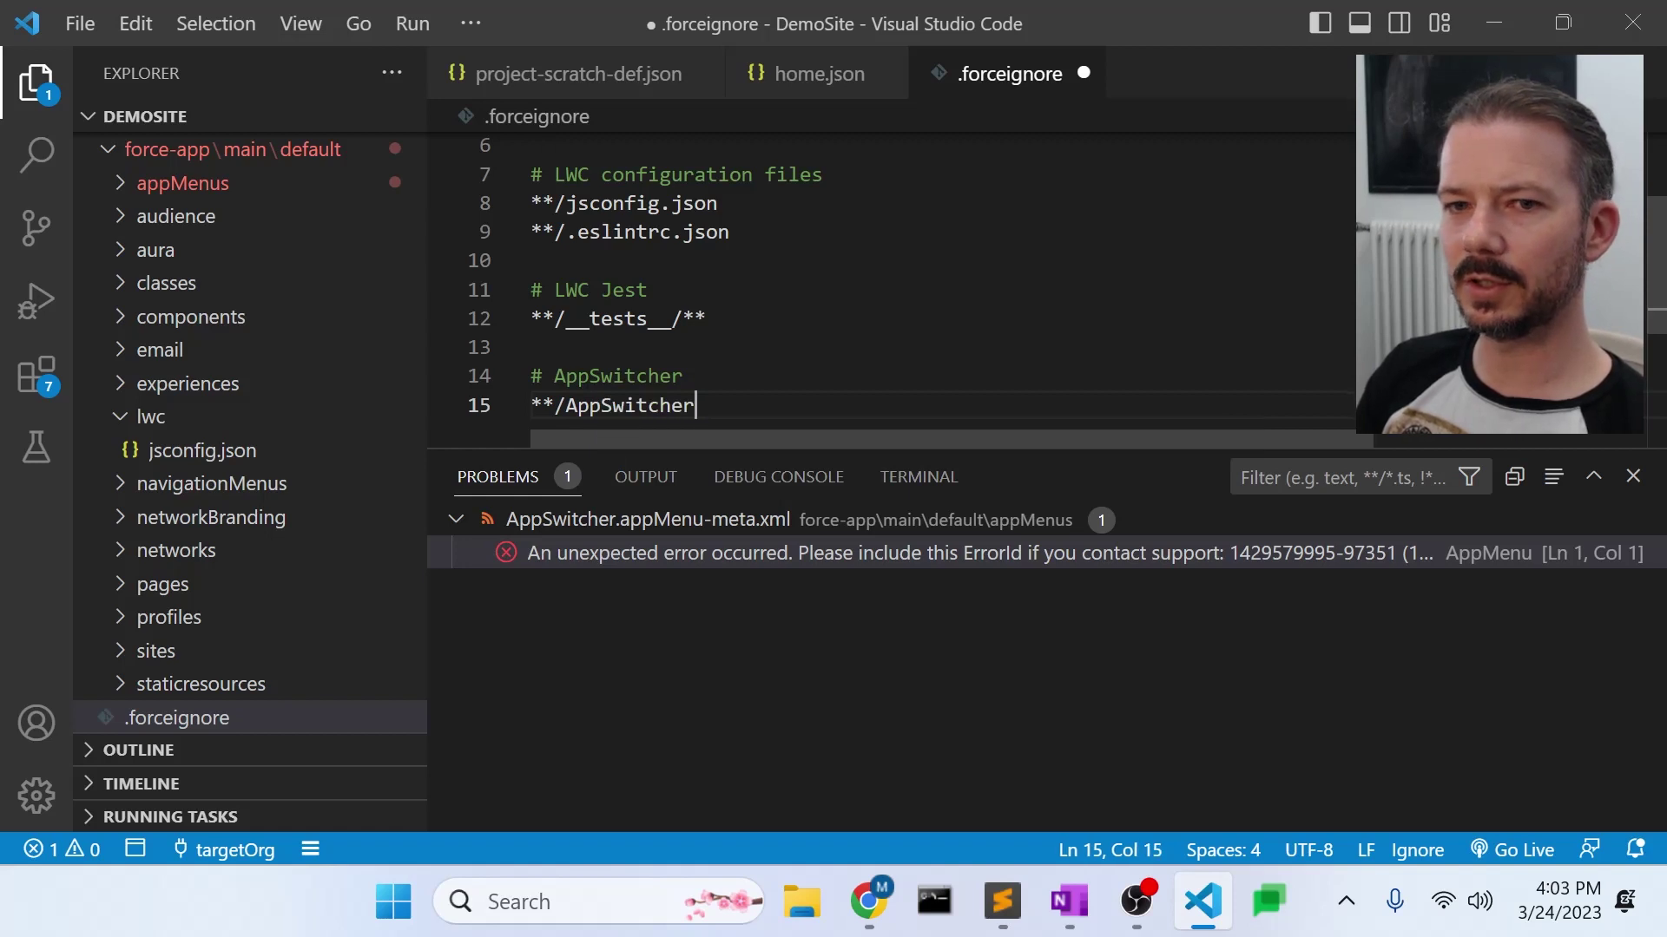
pyautogui.write('.app')
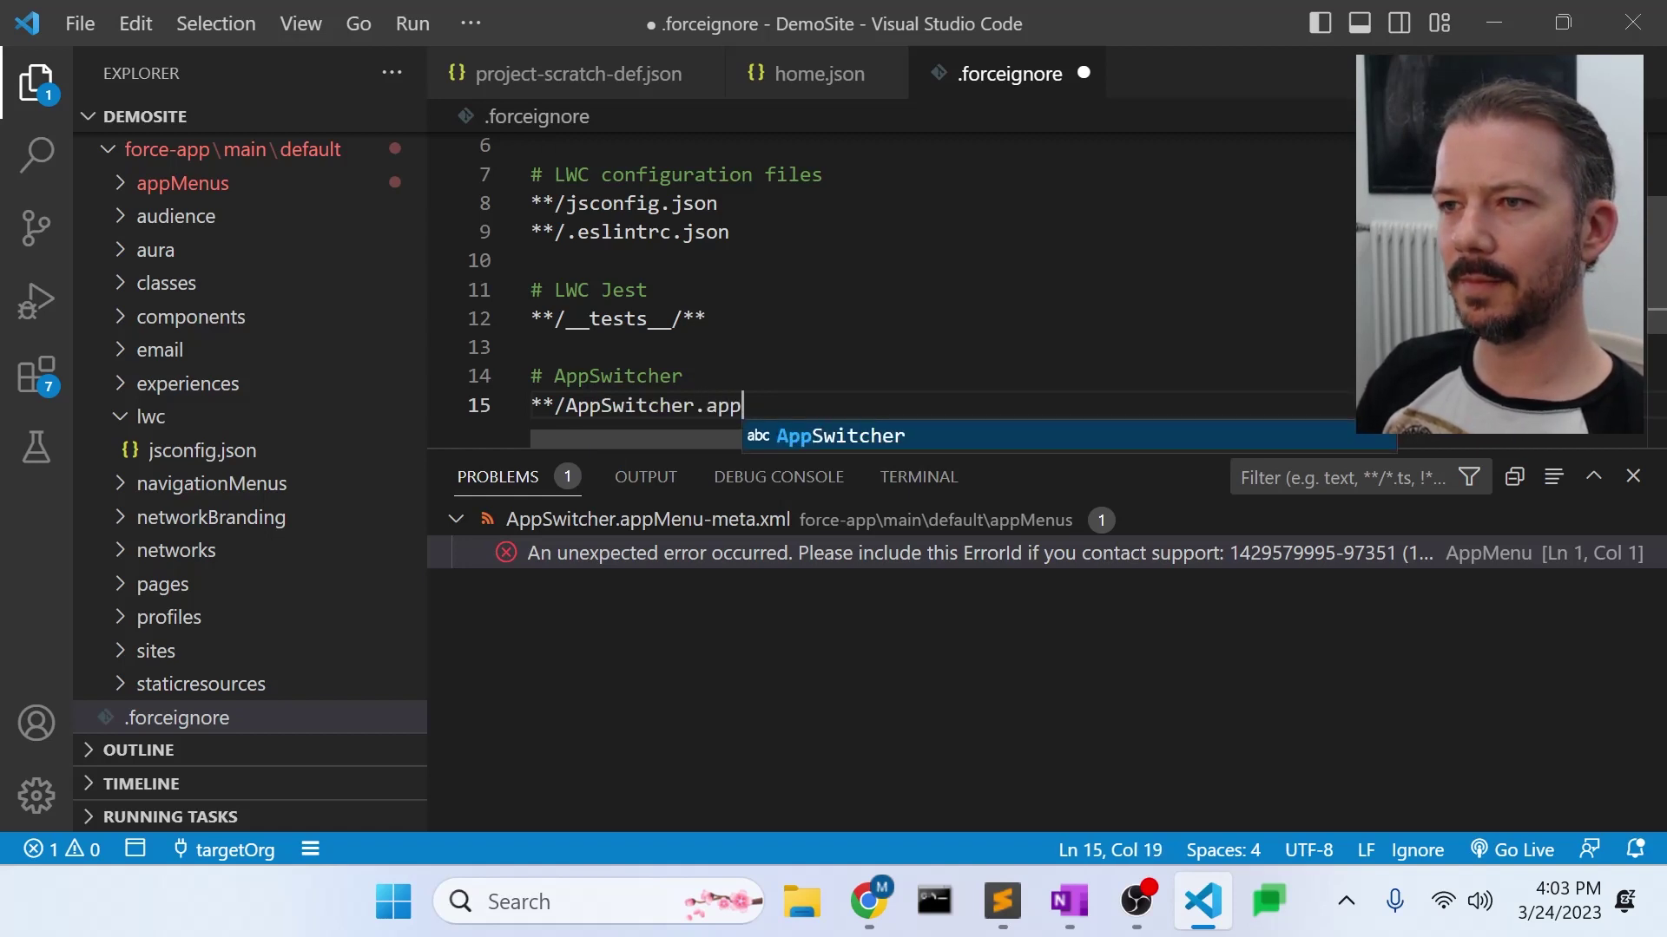
pyautogui.write('Menu')
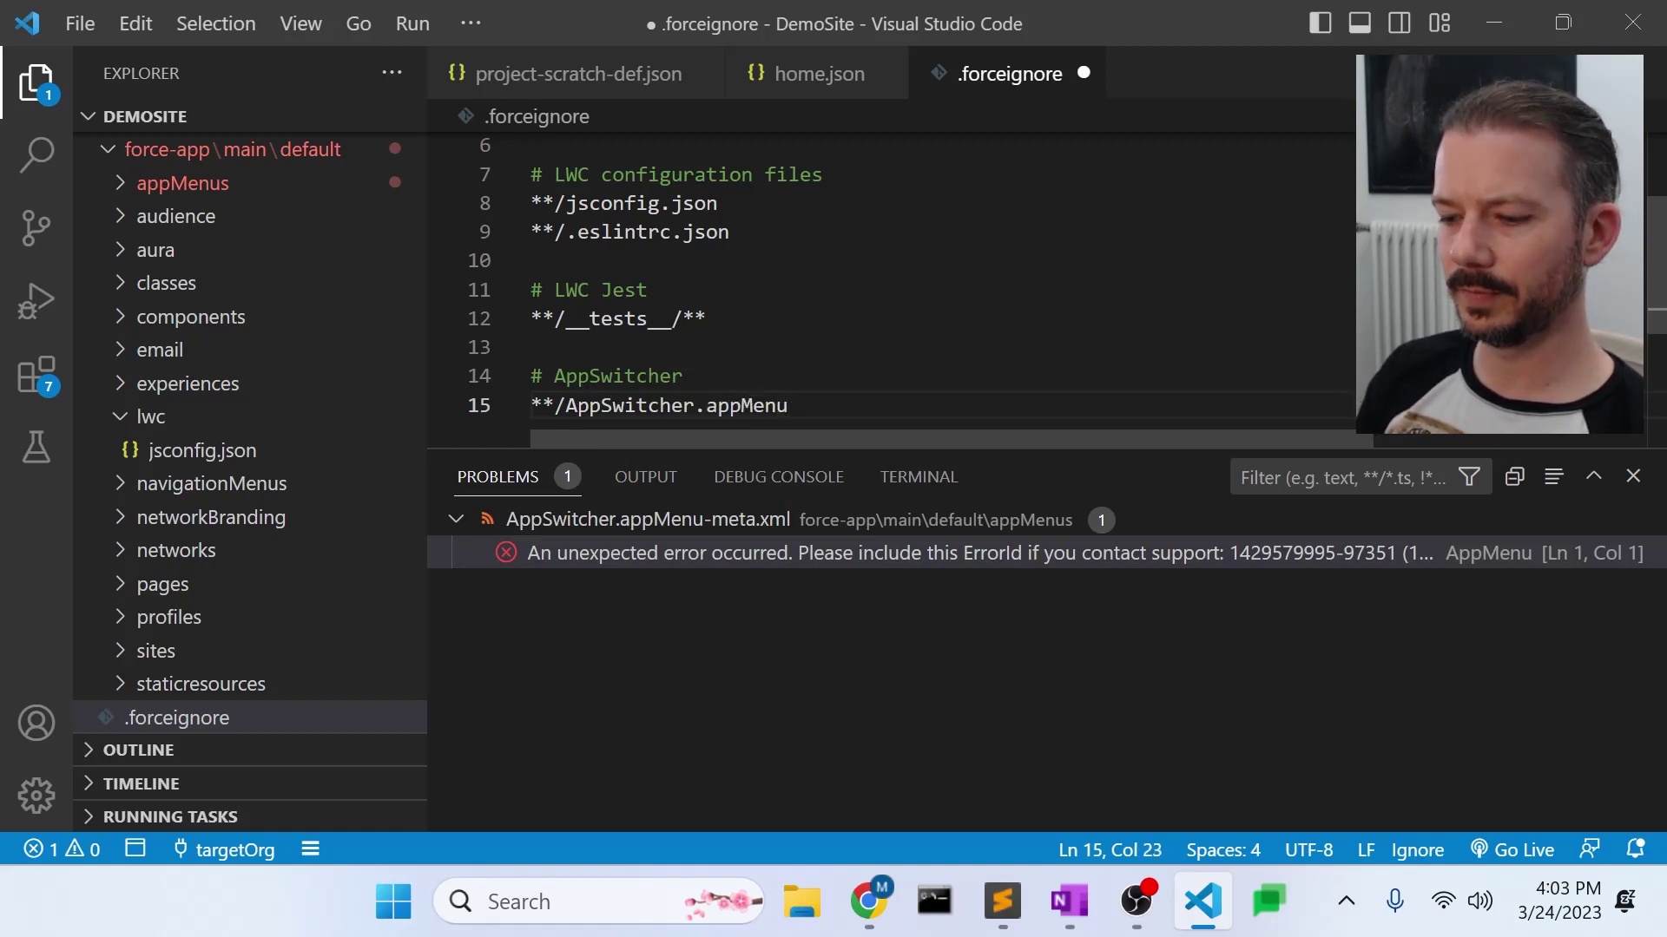
pyautogui.write('-me')
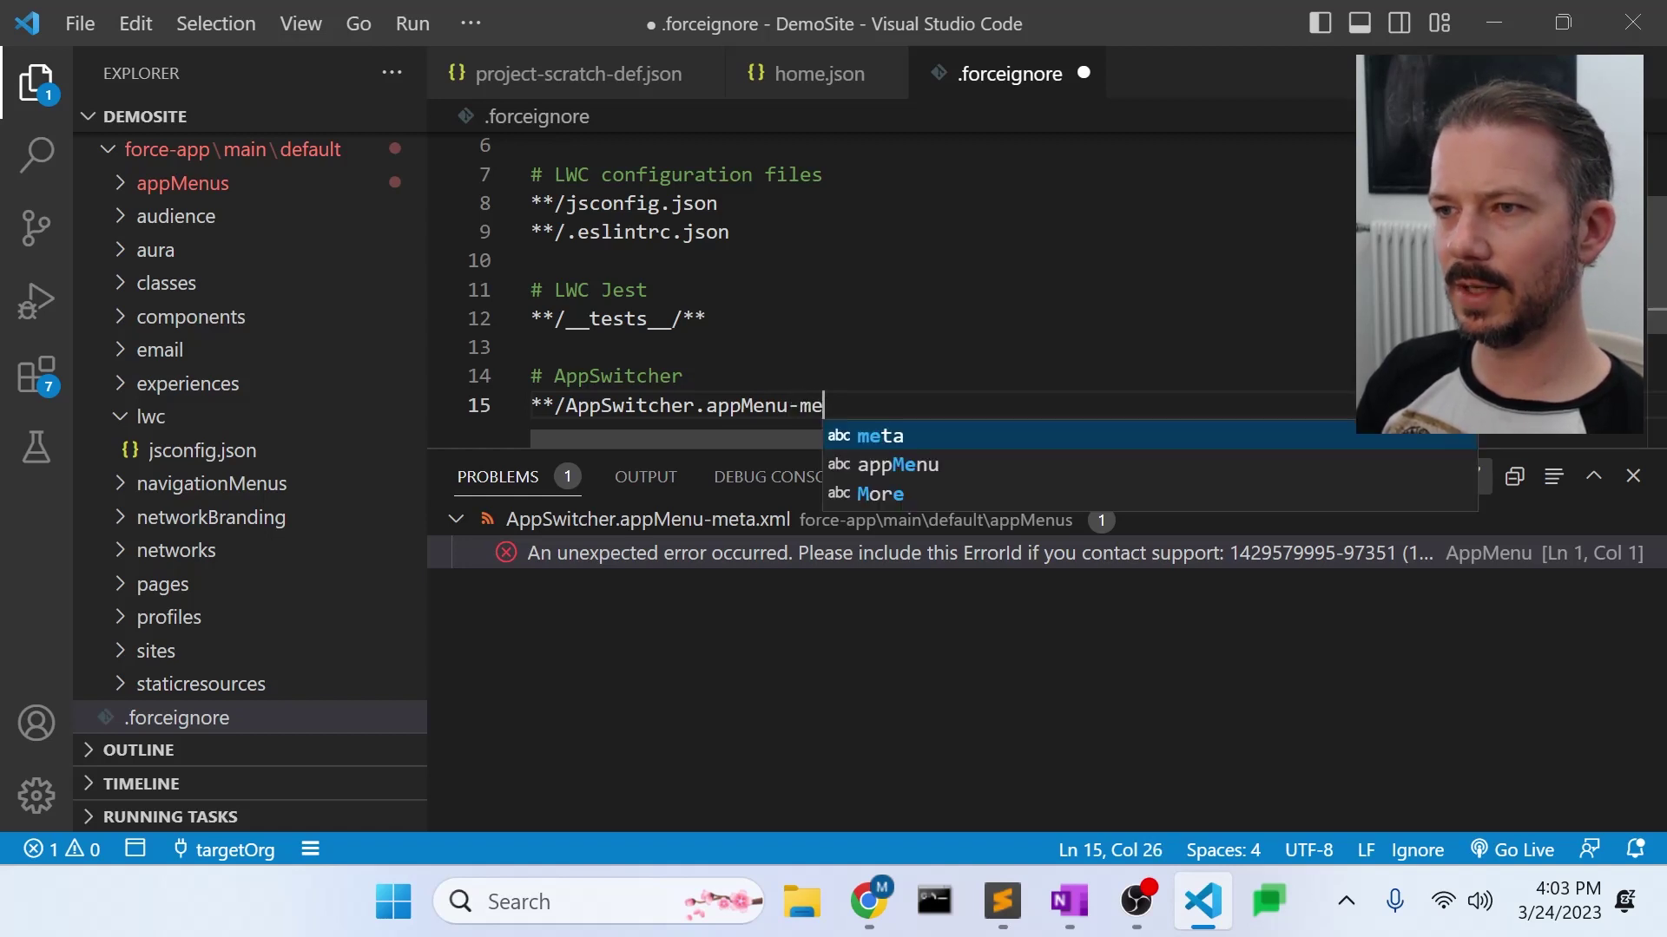
pyautogui.write('ta.xml')
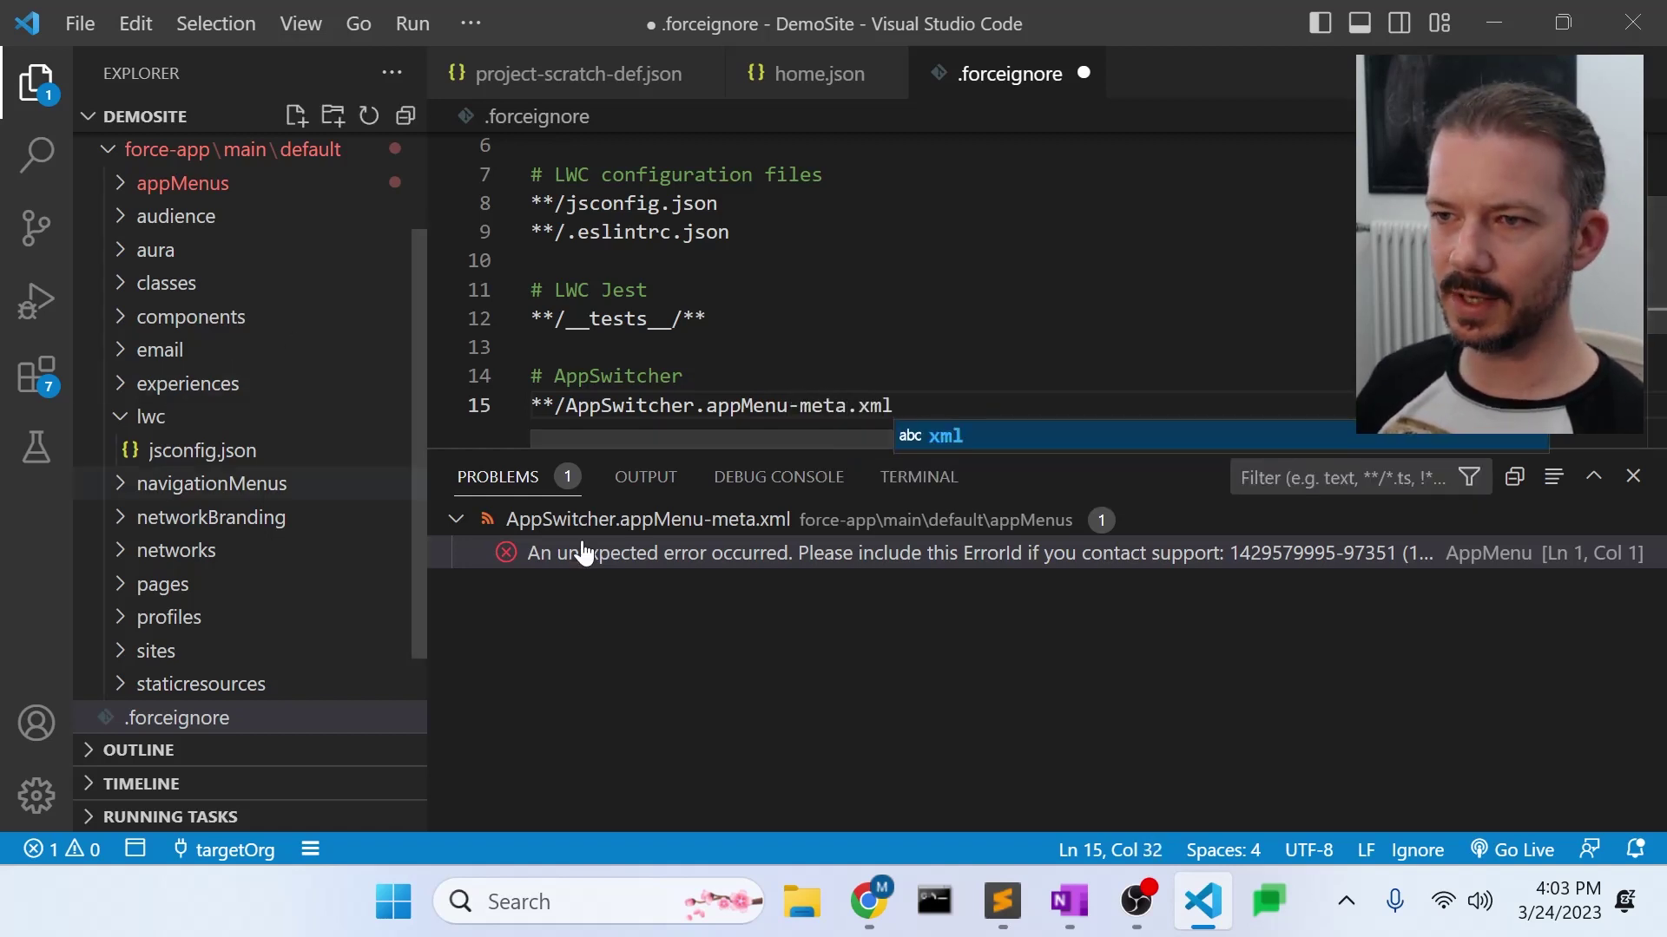
# Step: Dismiss the autocomplete suggestion and save the updated .forceignore file
pyautogui.press('Escape')
pyautogui.press('Up')
pyautogui.press('Up')
pyautogui.press('Up')
pyautogui.press('Up')
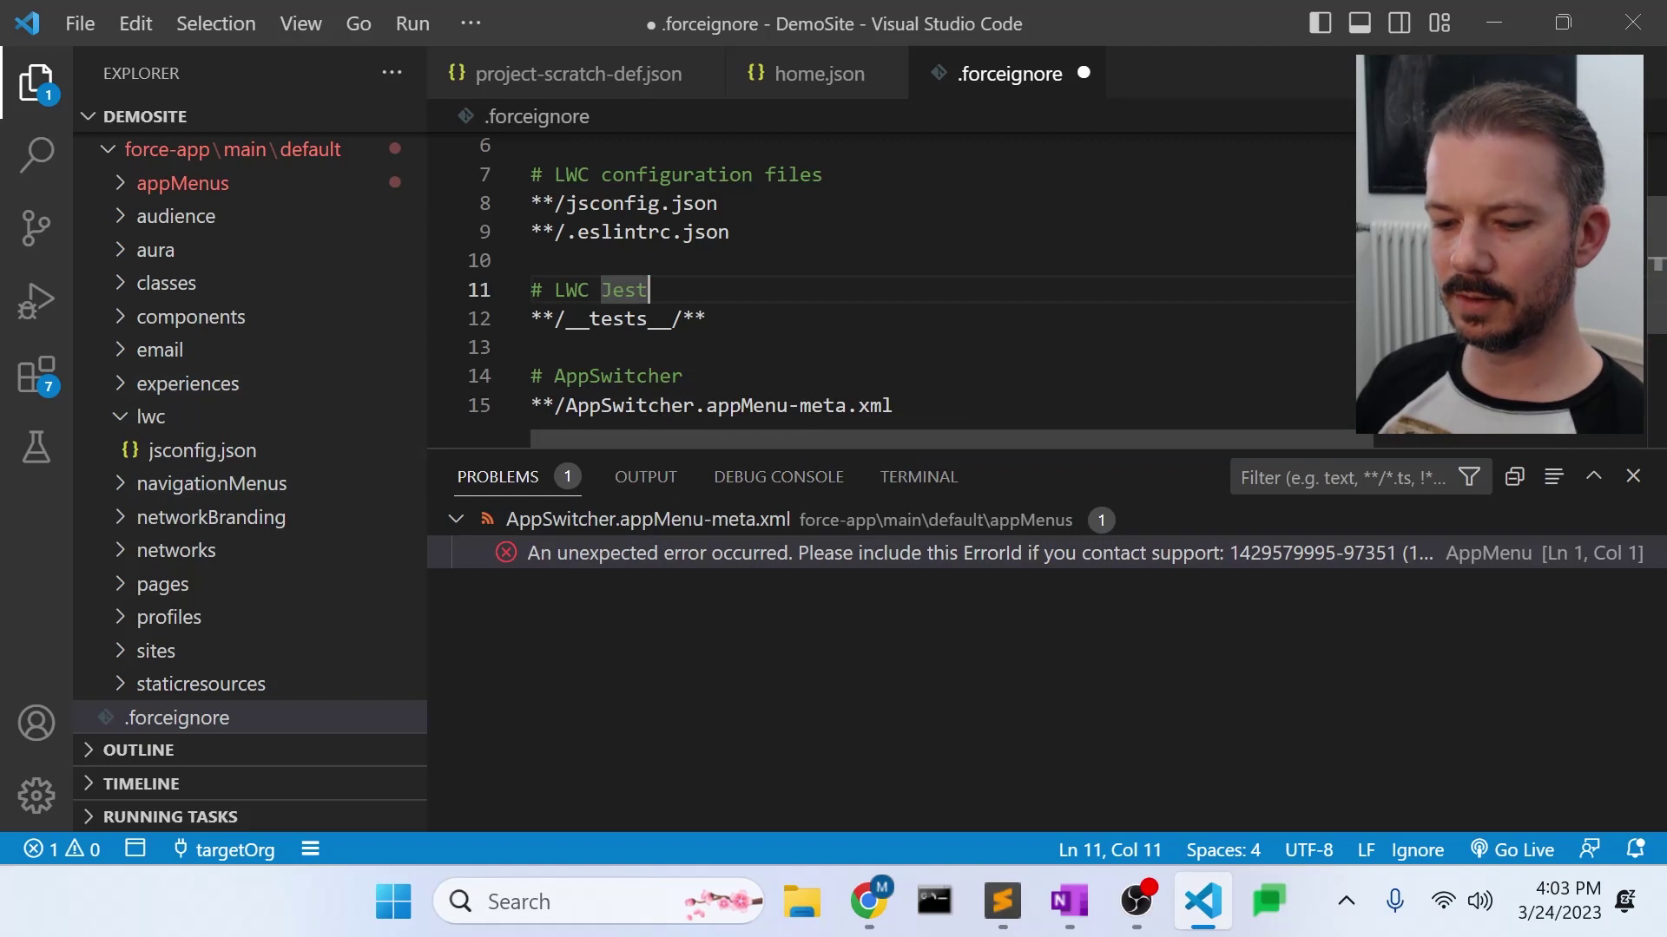
pyautogui.hotkey('ctrl', 's')
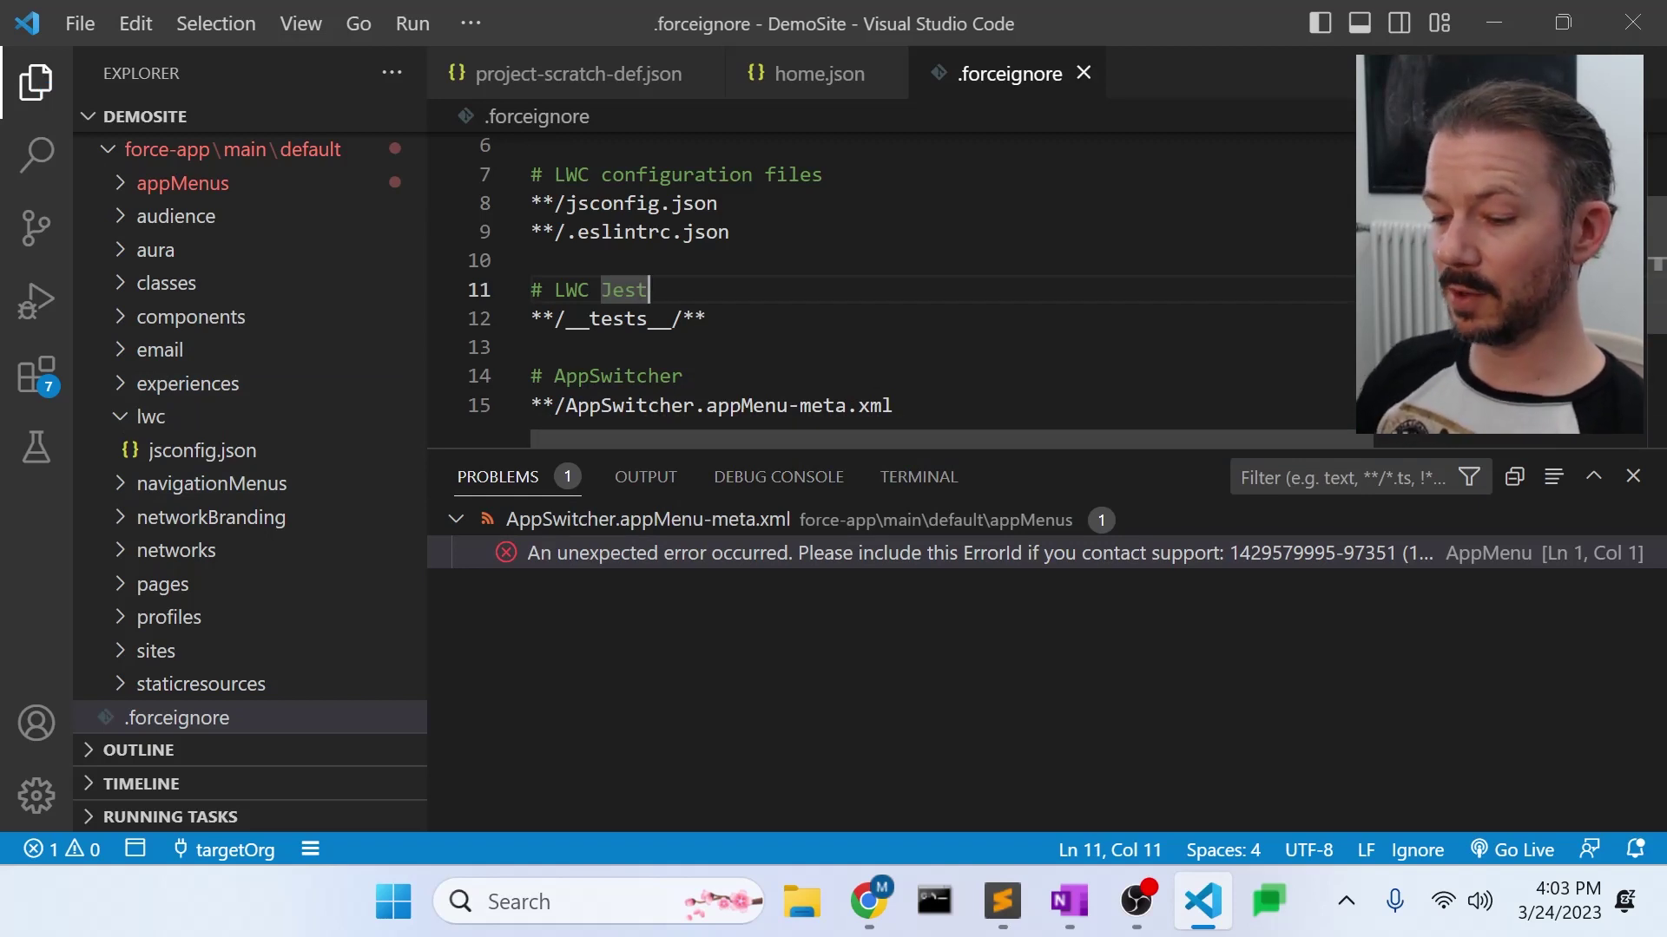
pyautogui.hotkey('ctrl', 'shift', 'p')
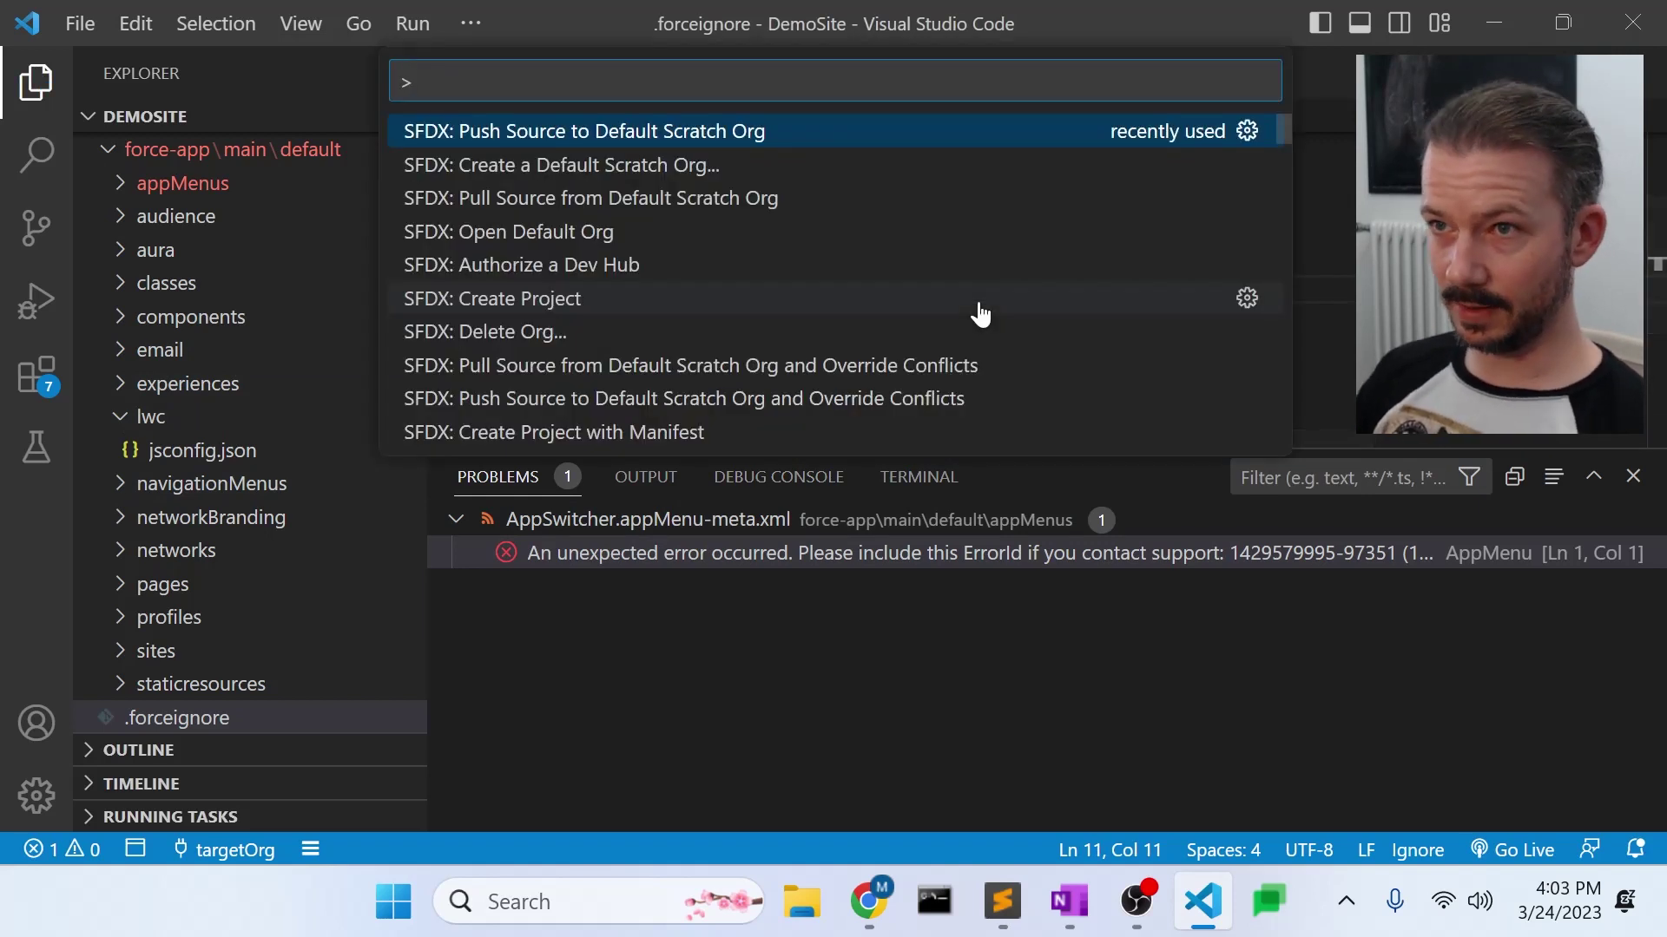
# Step: Run SFDX: Push Source to Default Scratch Org so the push to targetOrg succeeds
pyautogui.click(622, 130)
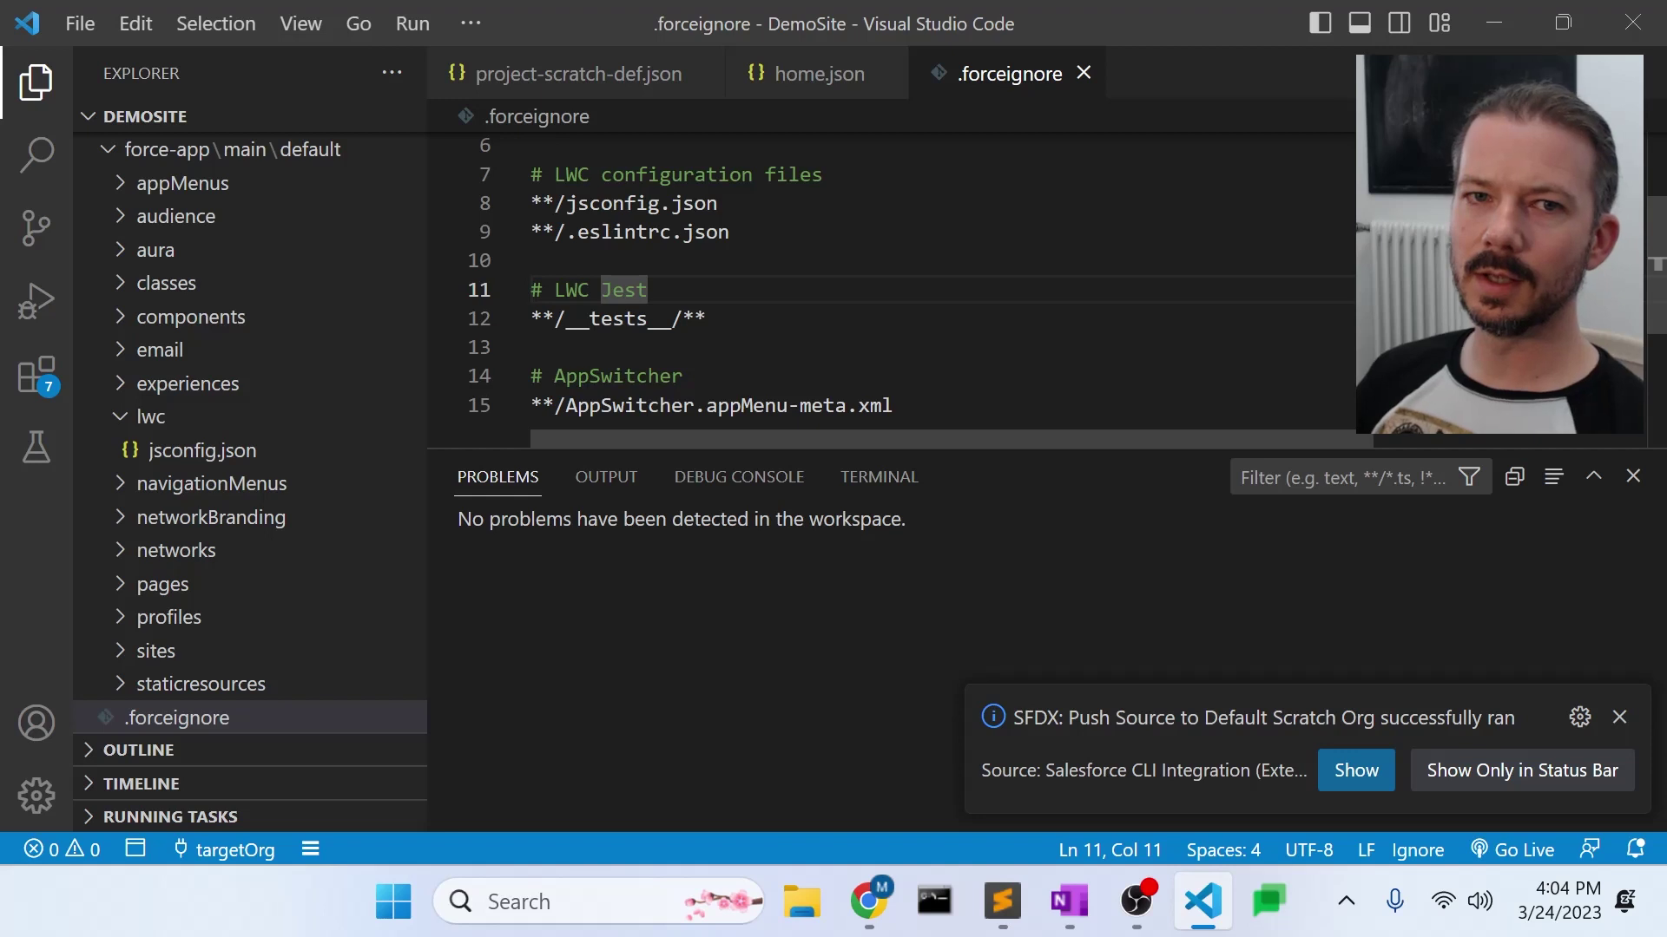
pyautogui.click(717, 203)
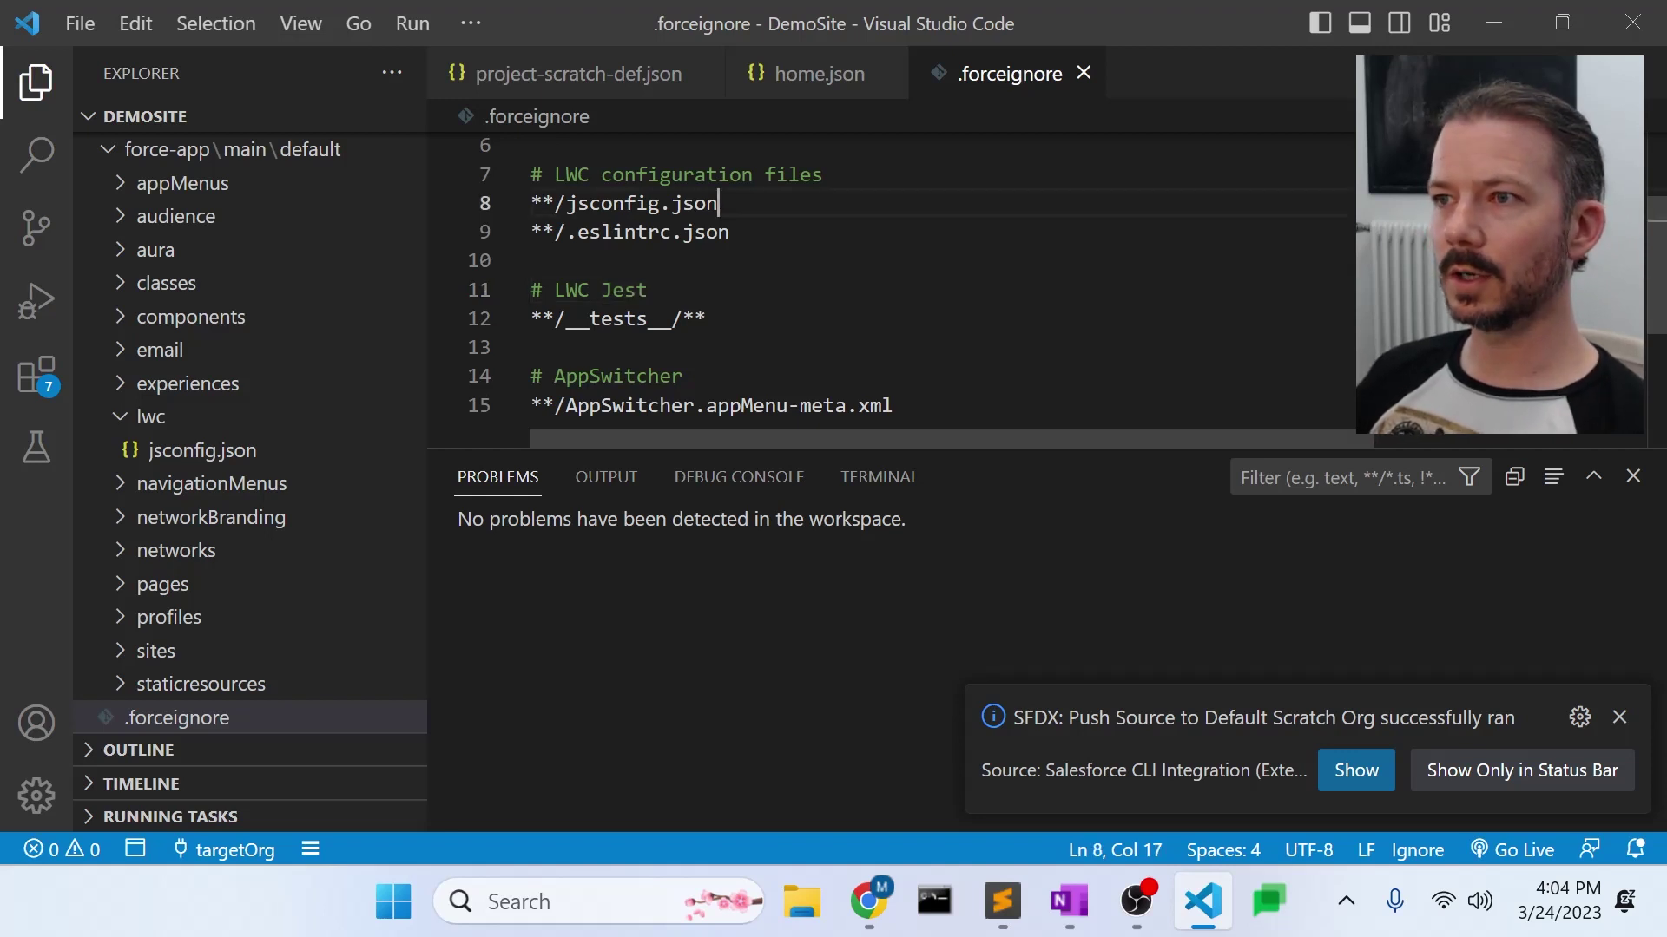
# Step: Run SFDX: Open Default Org to launch the targetOrg scratch org in the browser
pyautogui.hotkey('ctrl', 'shift', 'p')
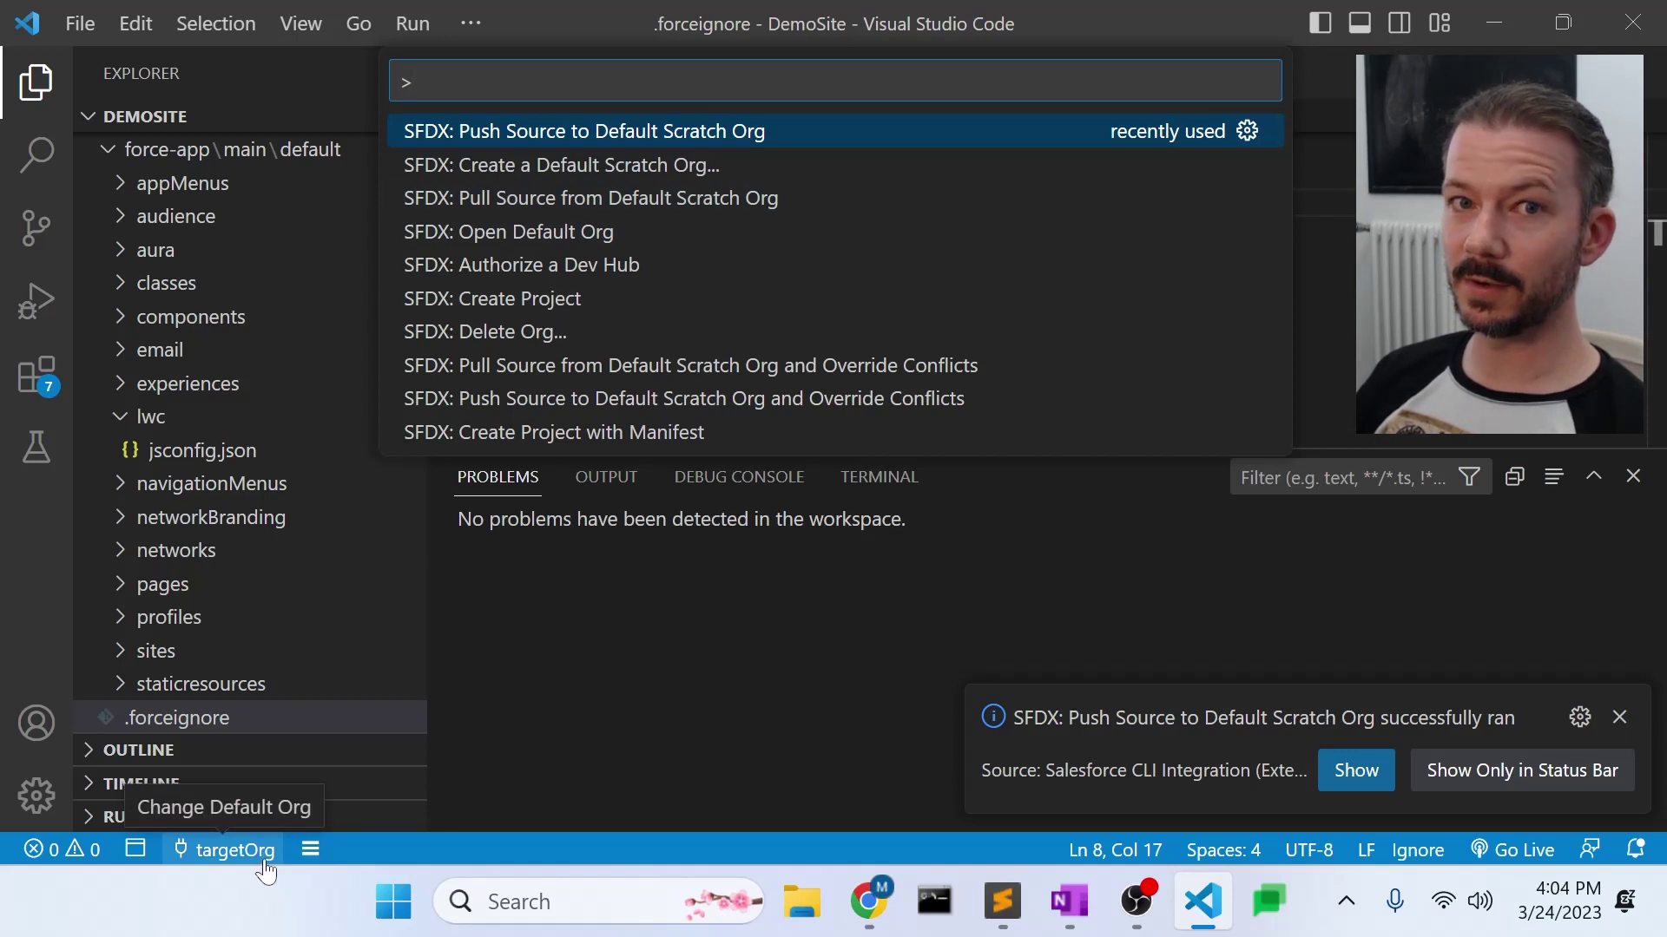
pyautogui.click(590, 244)
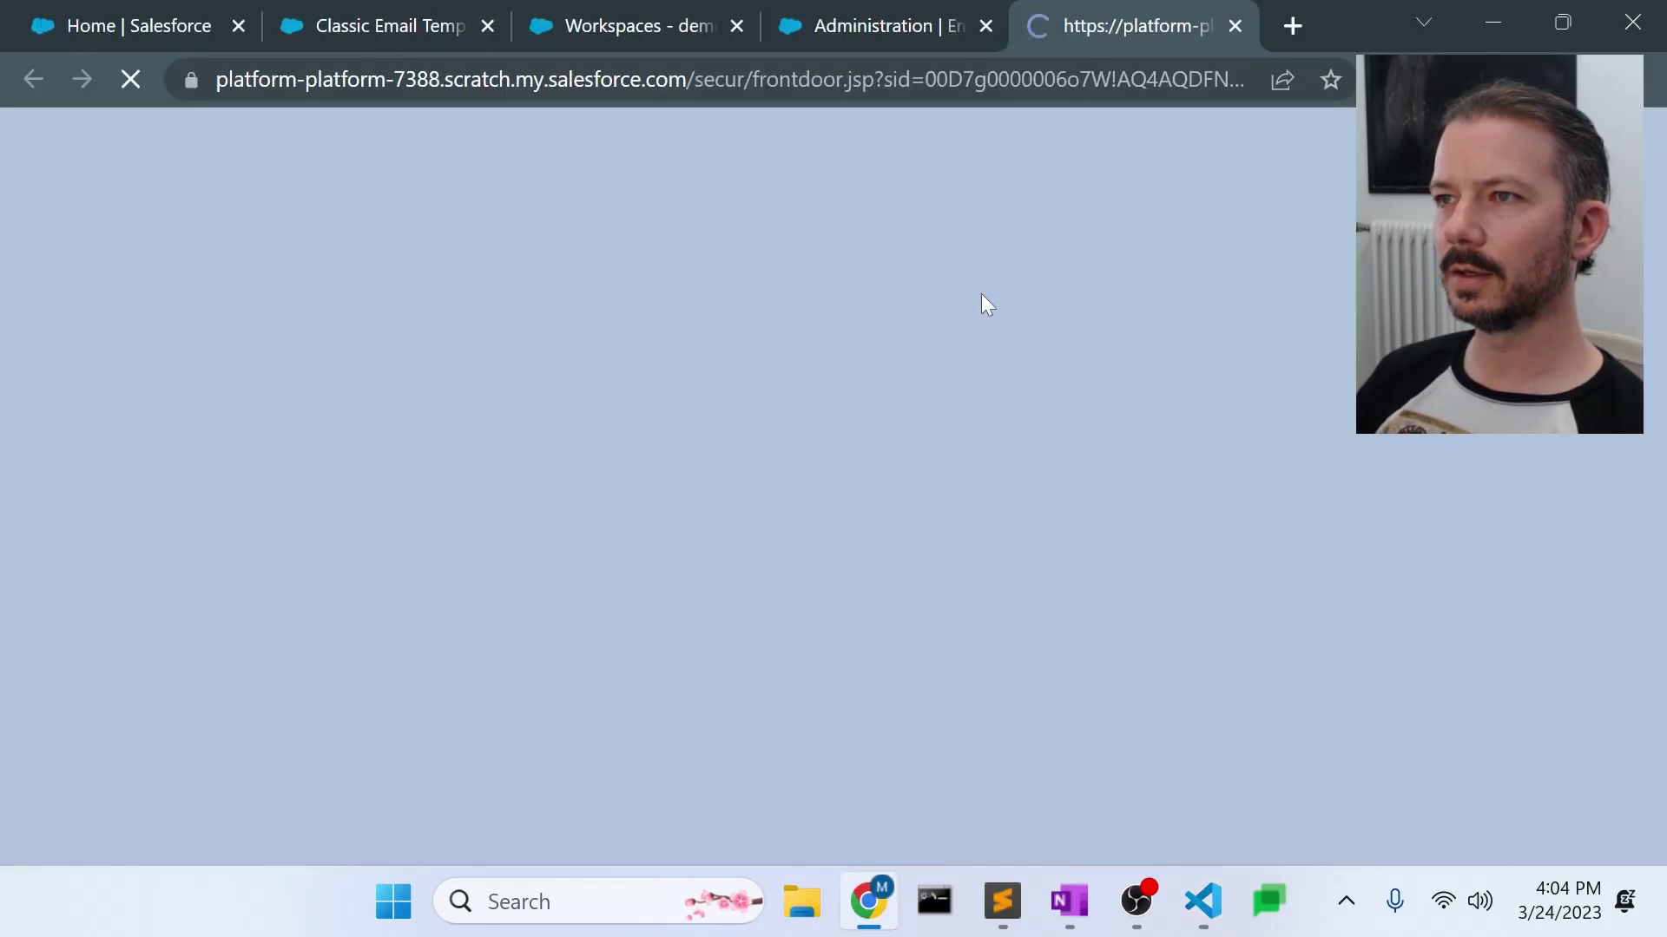
# Step: Close the other browser tabs and dismiss the notifications permission prompt
pyautogui.rightClick(1109, 21)
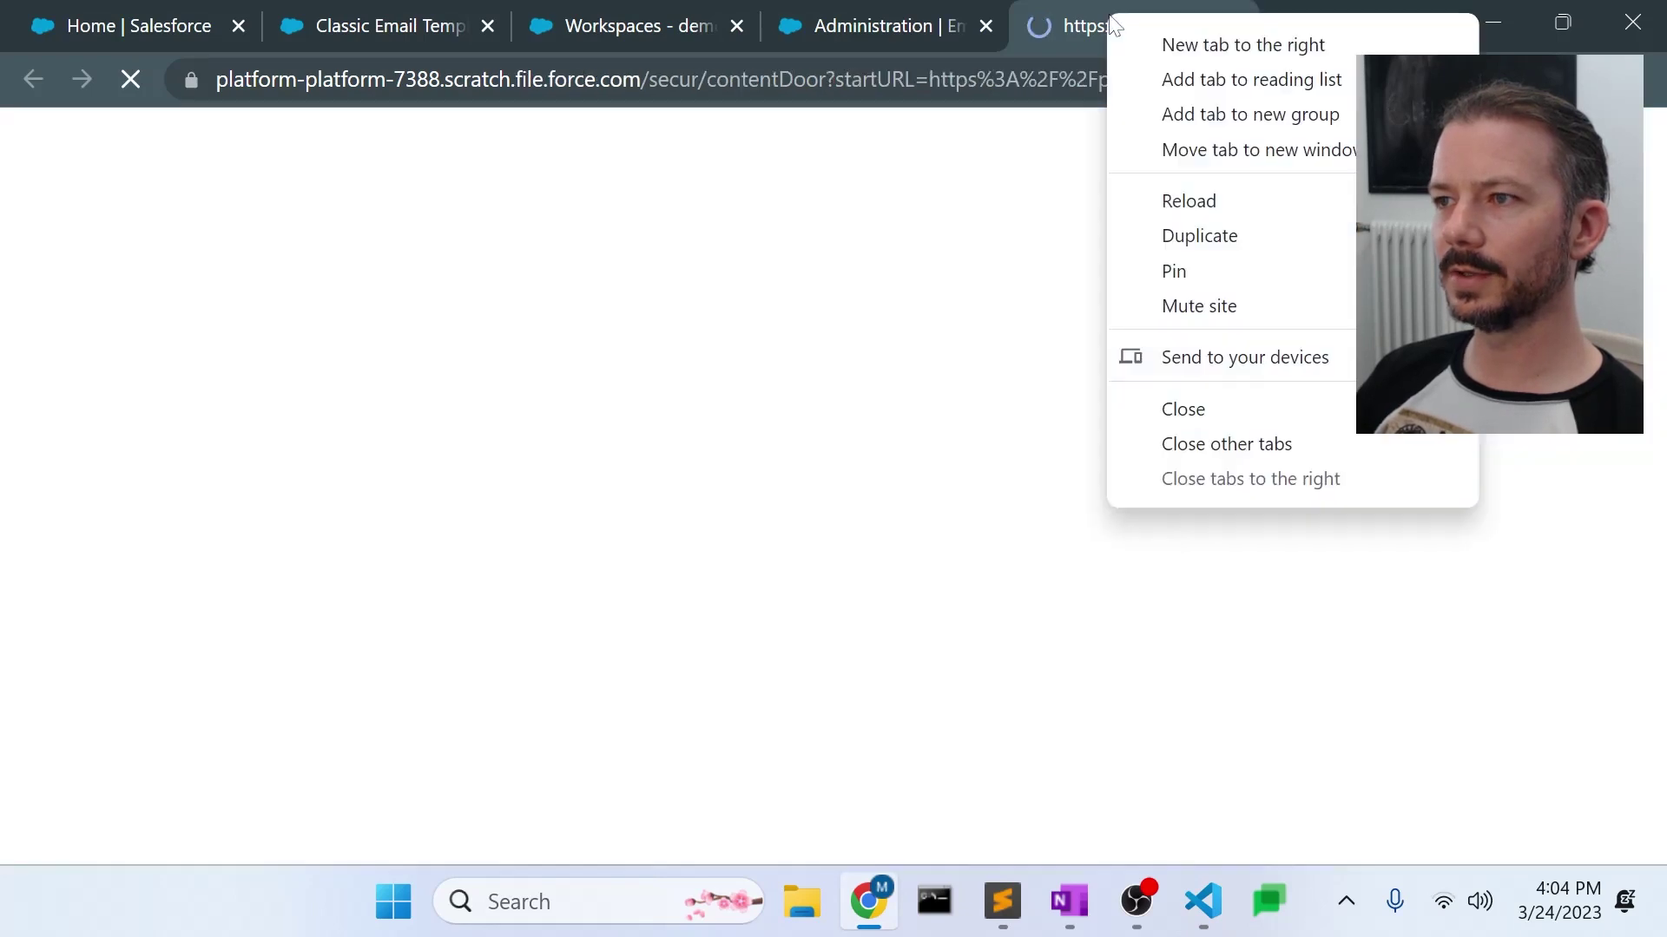
pyautogui.click(1226, 443)
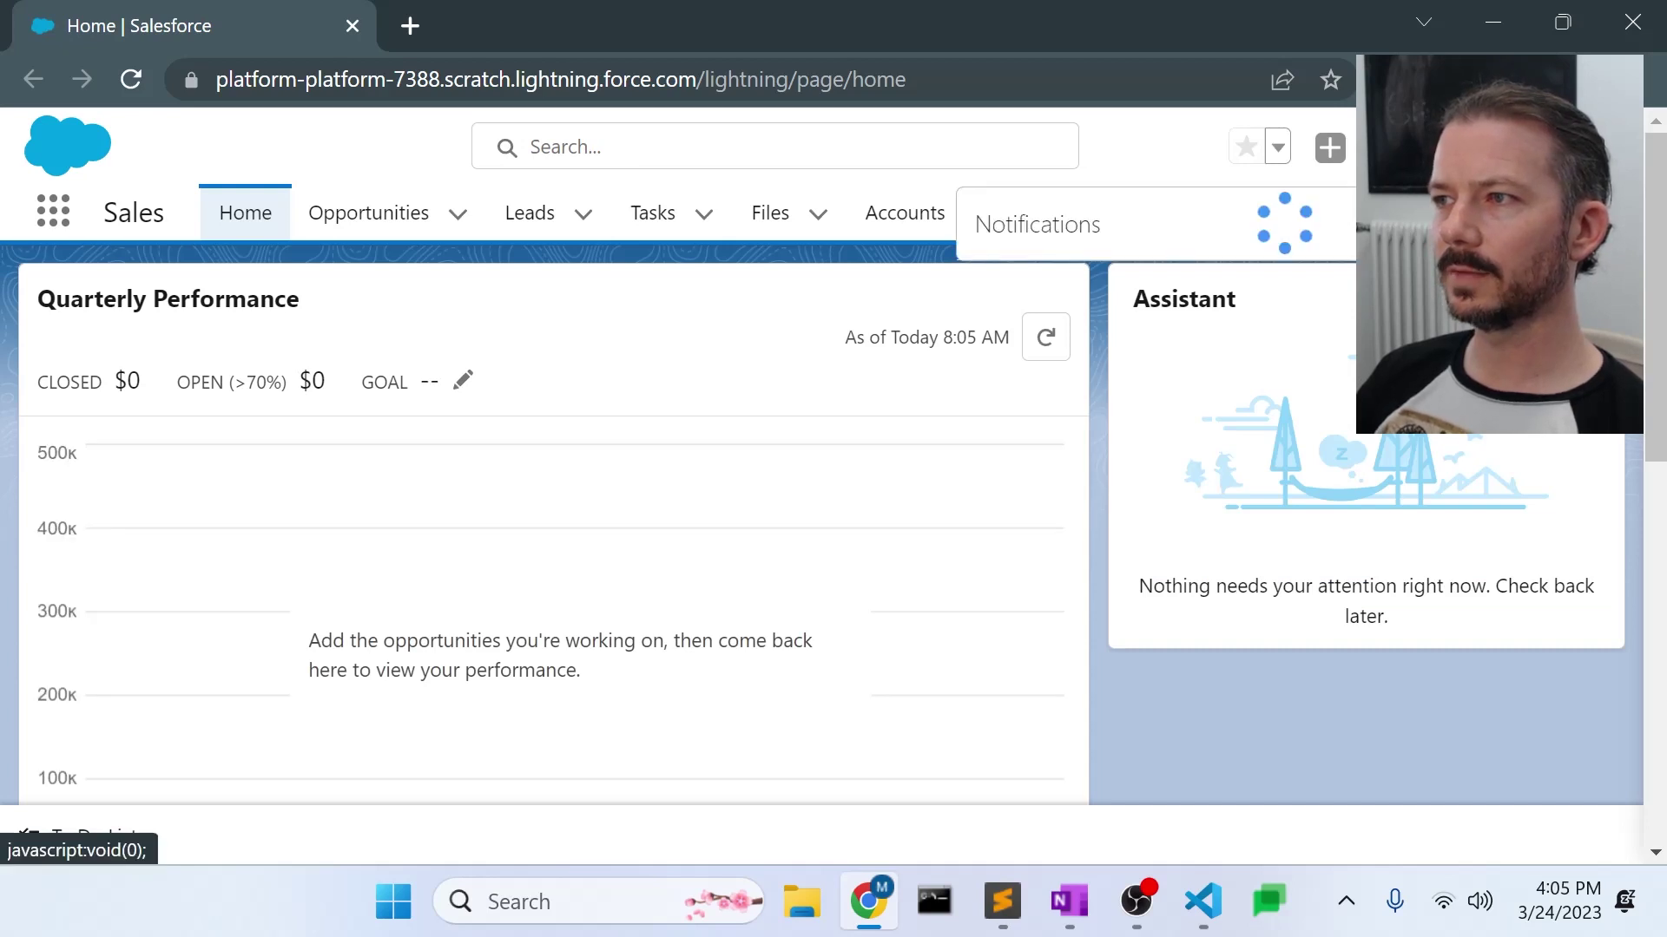
pyautogui.click(495, 252)
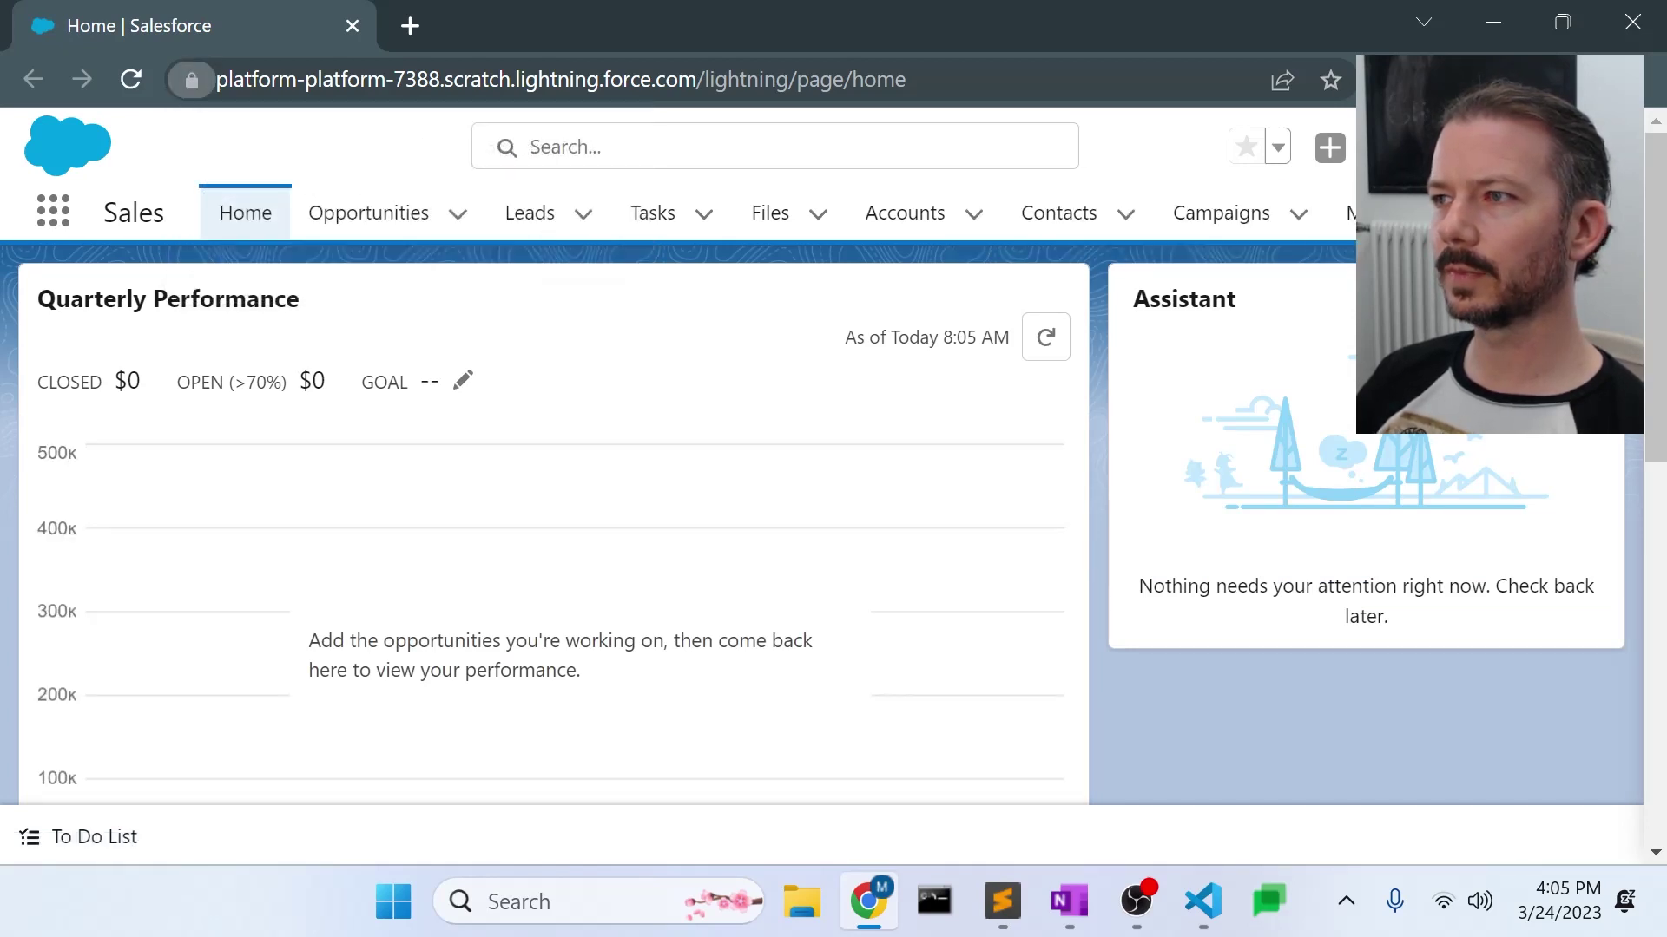
# Step: Find All Sites through Setup's Quick Find and open the demo site in Experience Builder
pyautogui.click(1413, 147)
pyautogui.click(1310, 226)
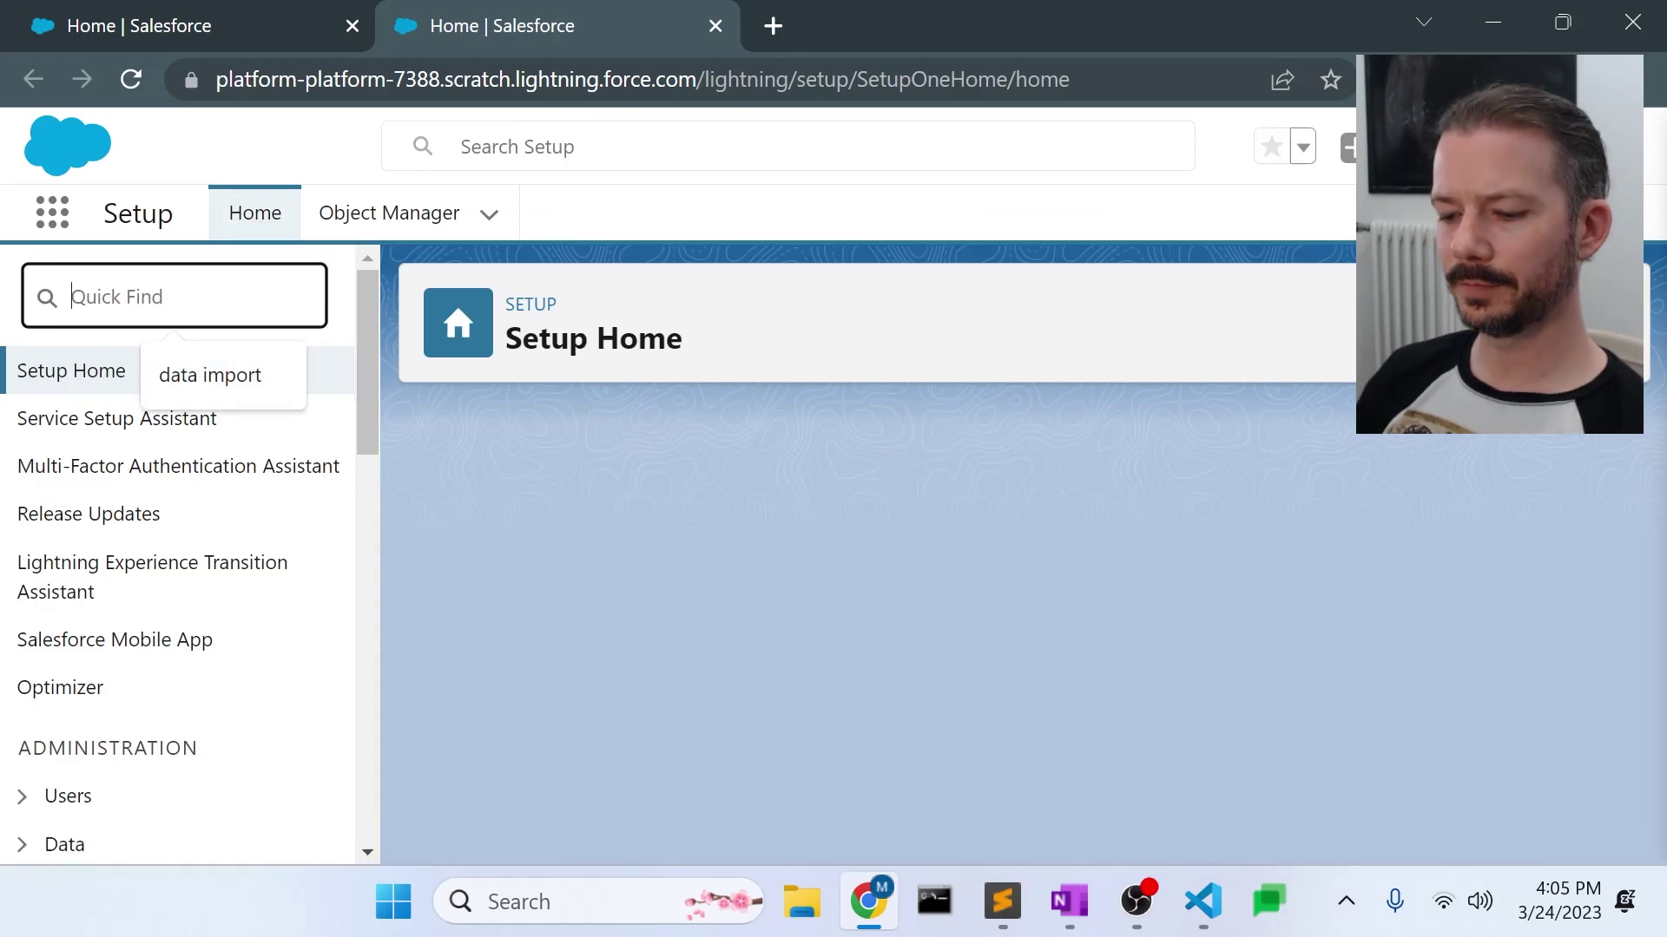
pyautogui.write('all sites')
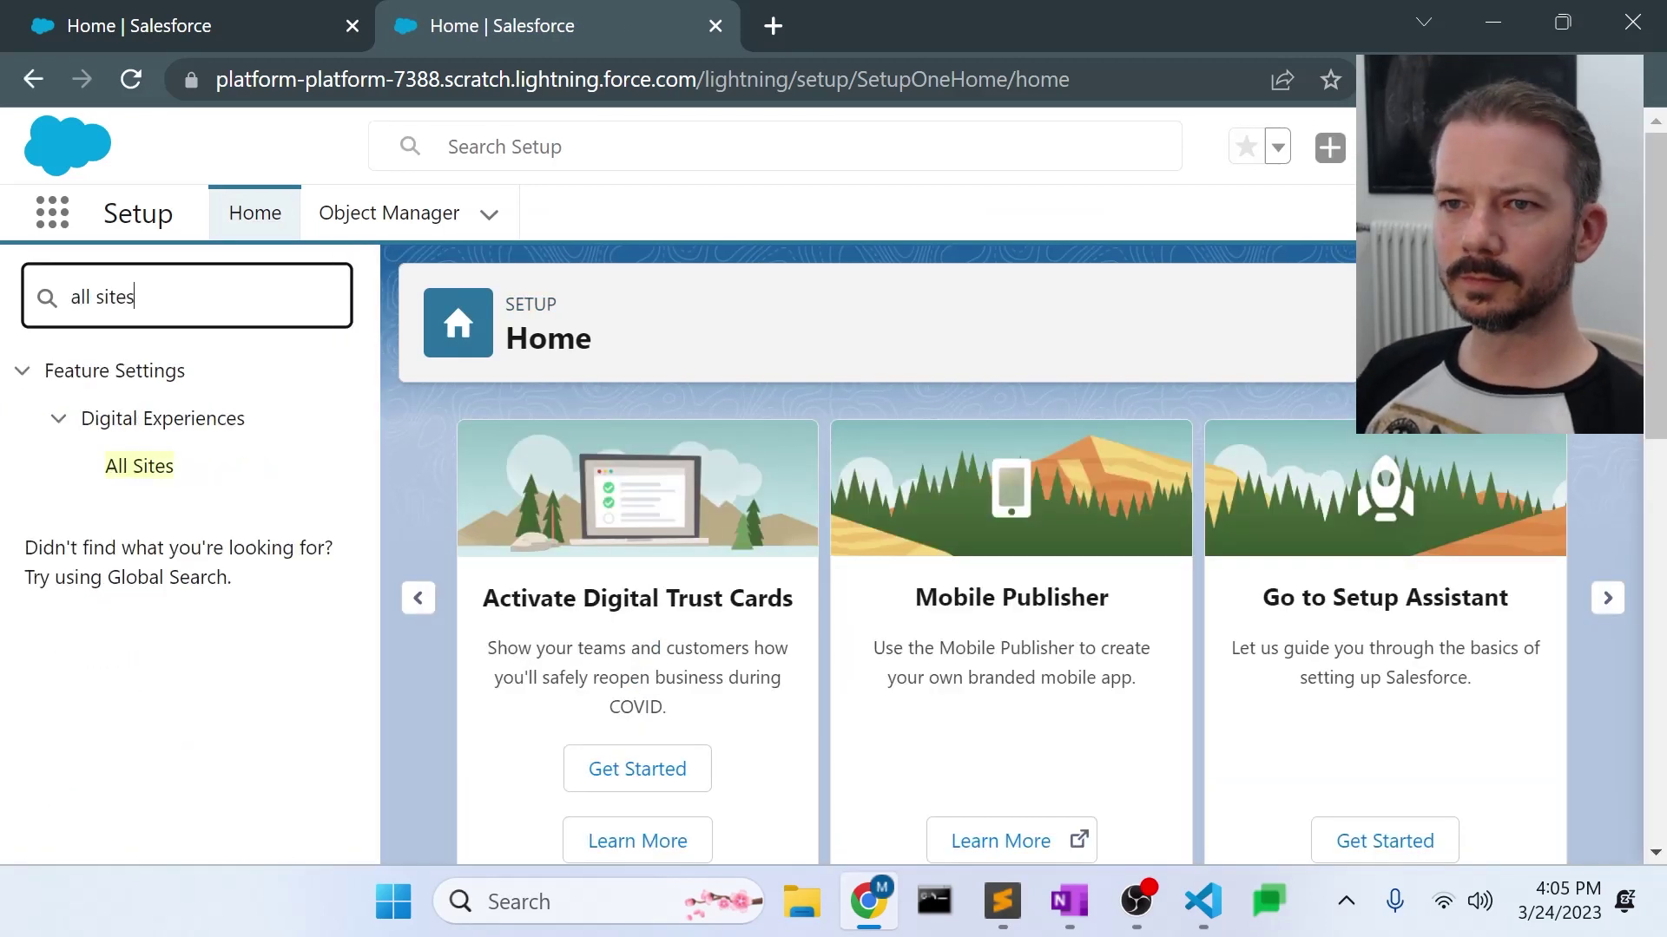
pyautogui.click(155, 480)
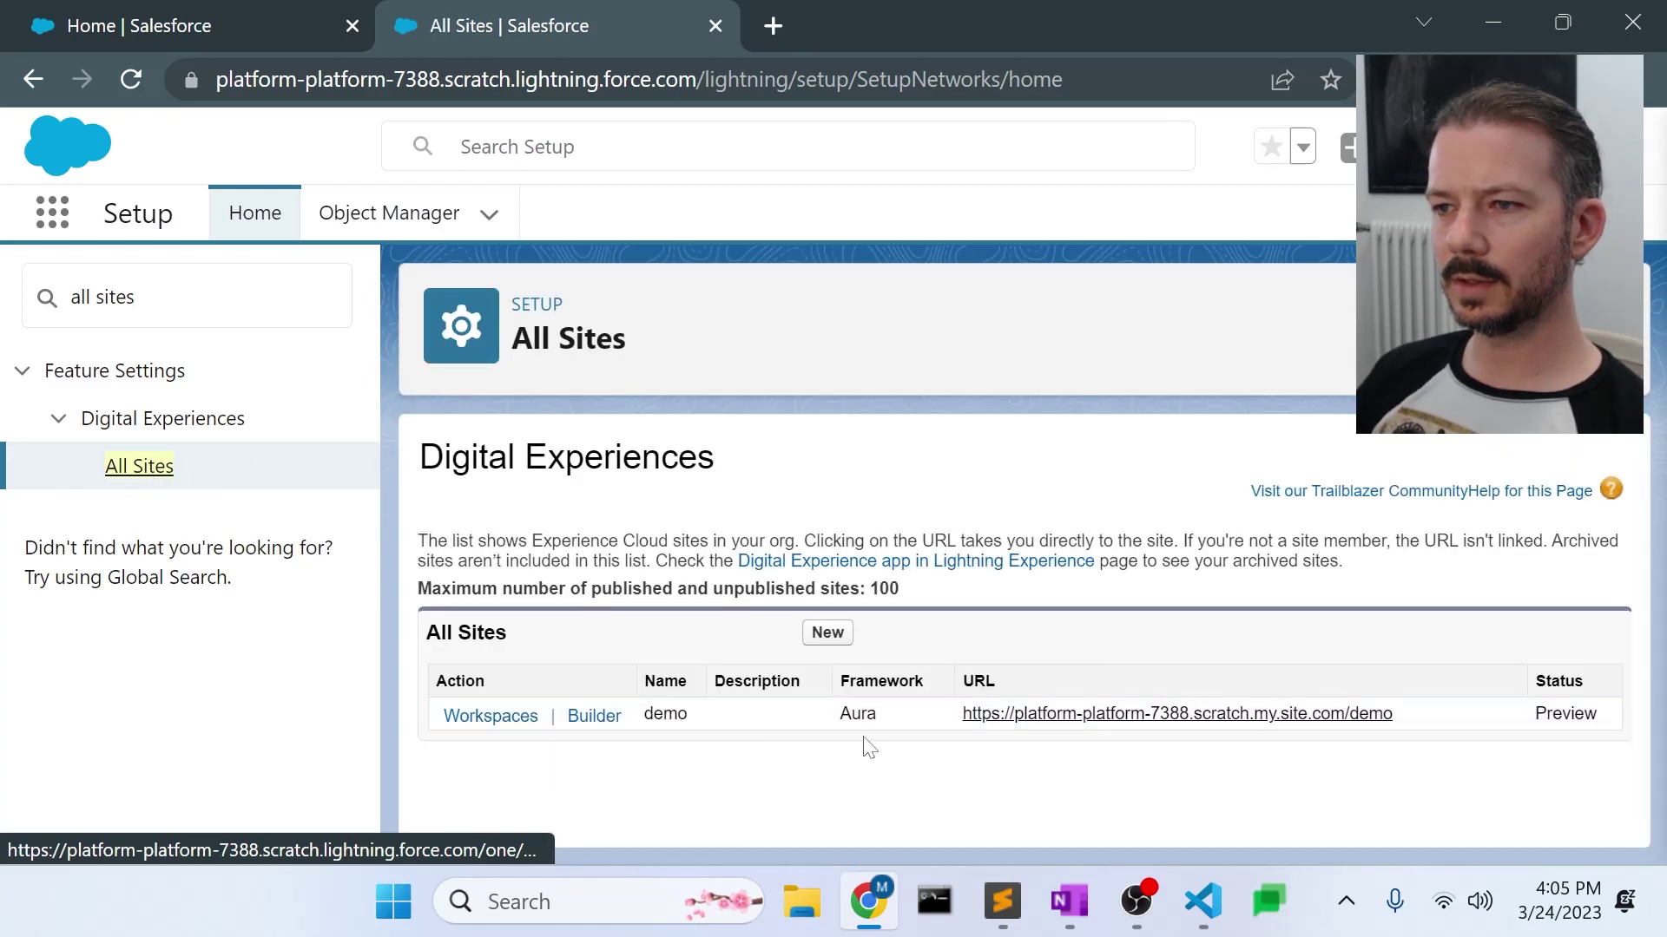
pyautogui.click(595, 719)
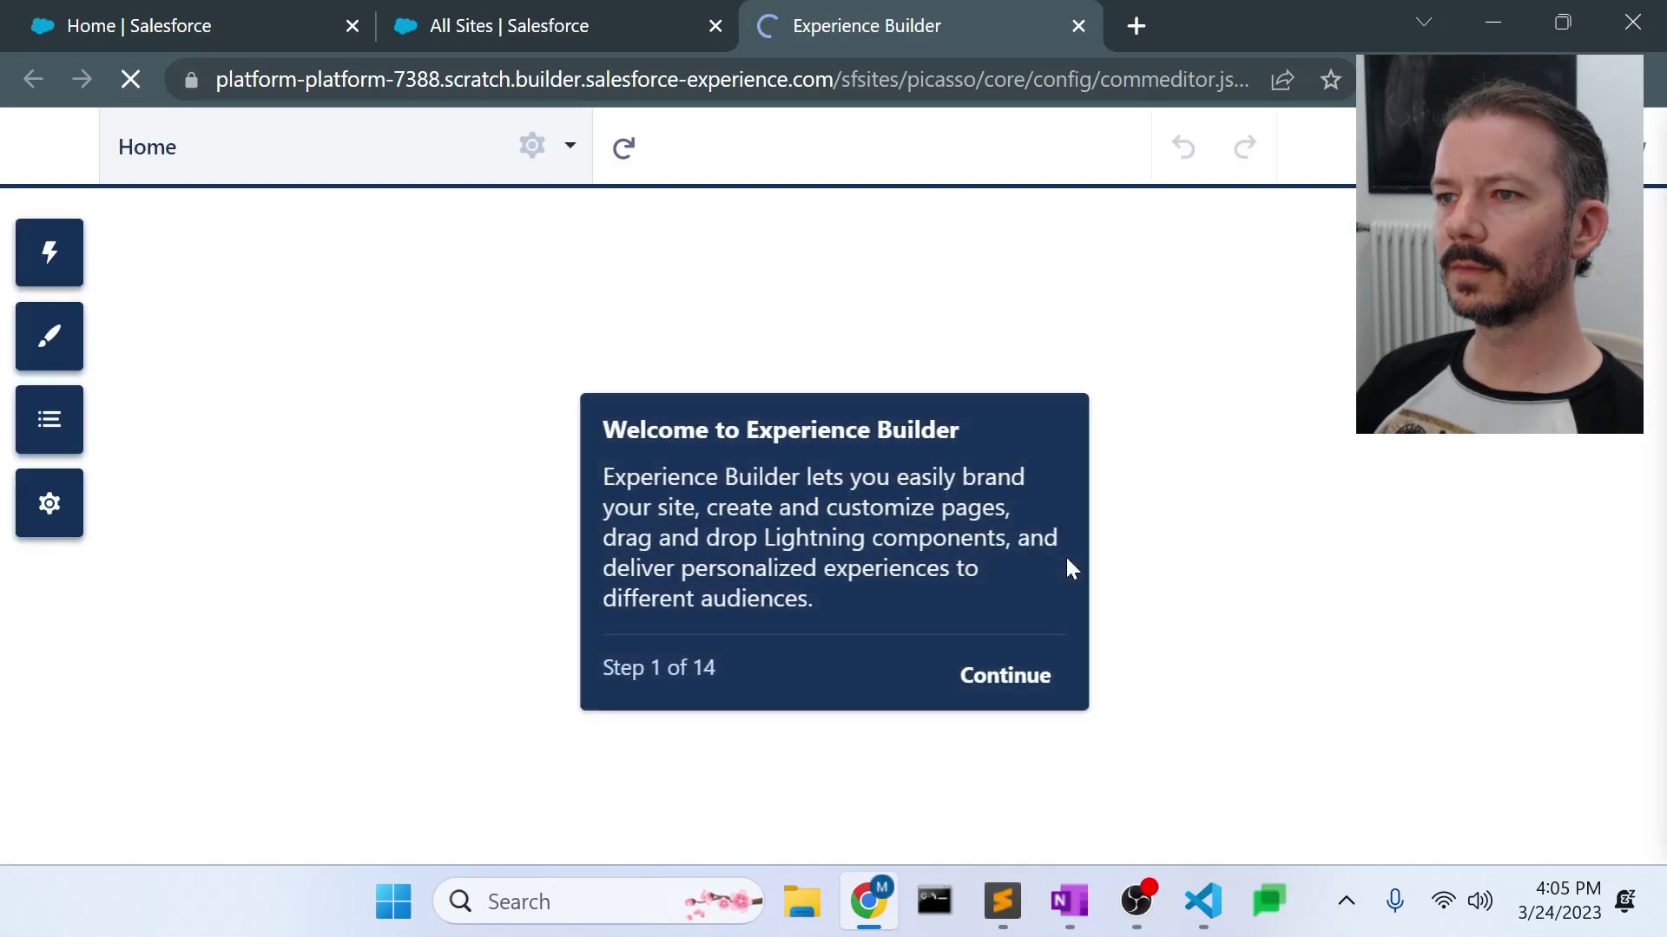
# Step: Close the welcome tour, reload the builder, and scroll to the 'Hello World!' headline
pyautogui.click(1063, 415)
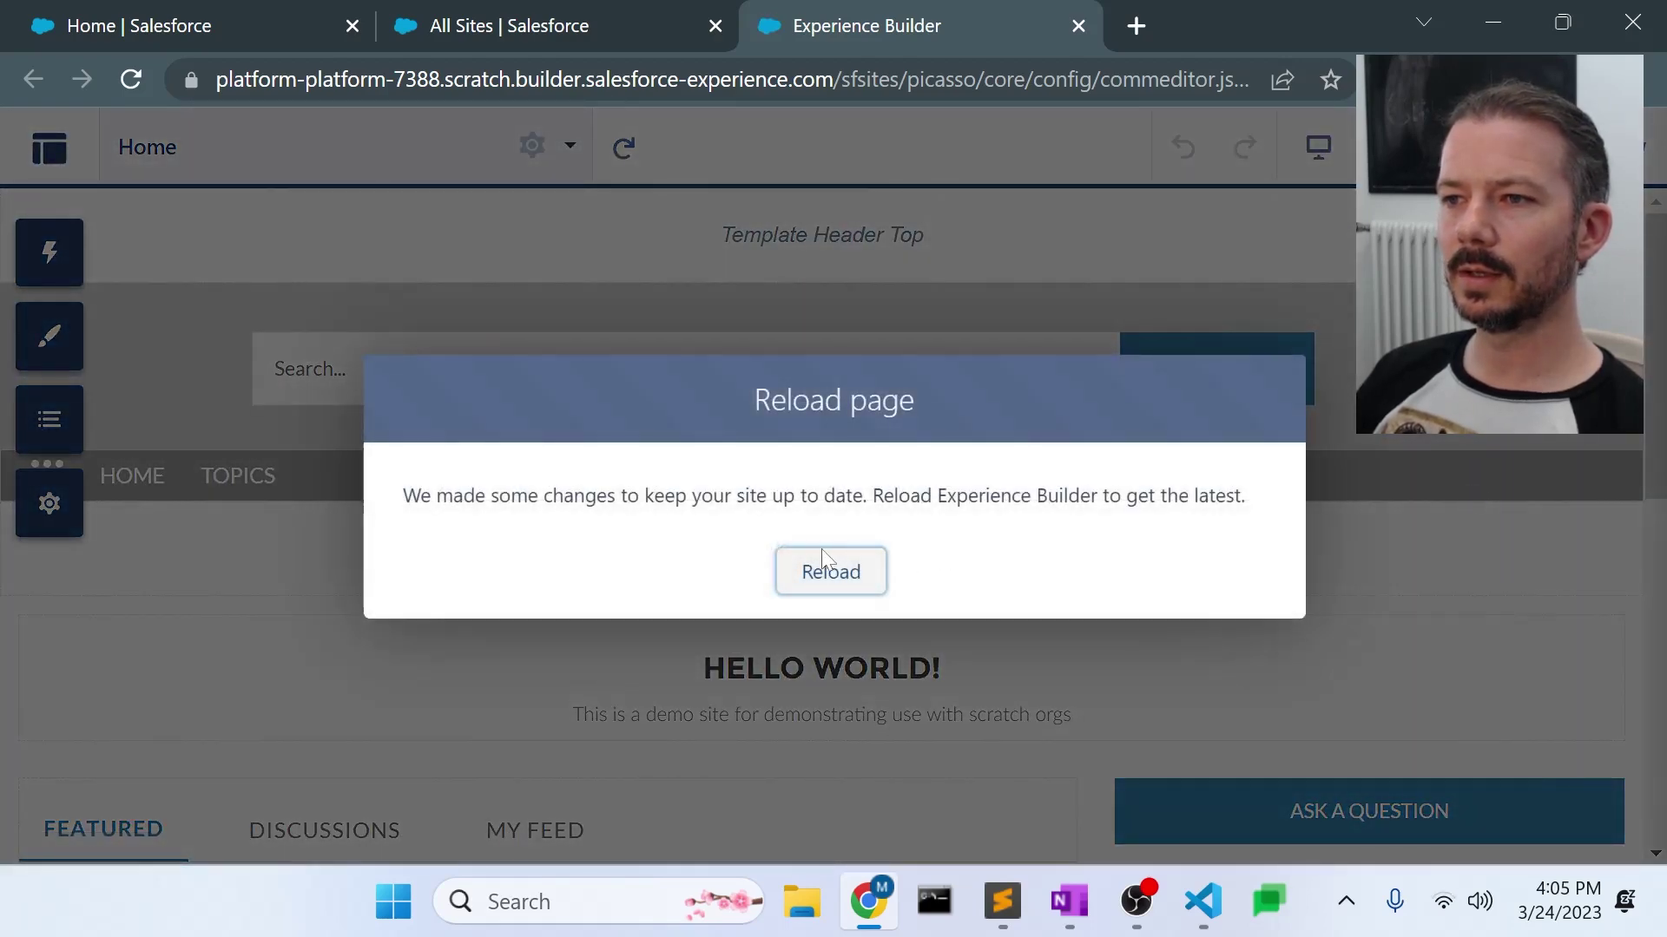
pyautogui.click(823, 566)
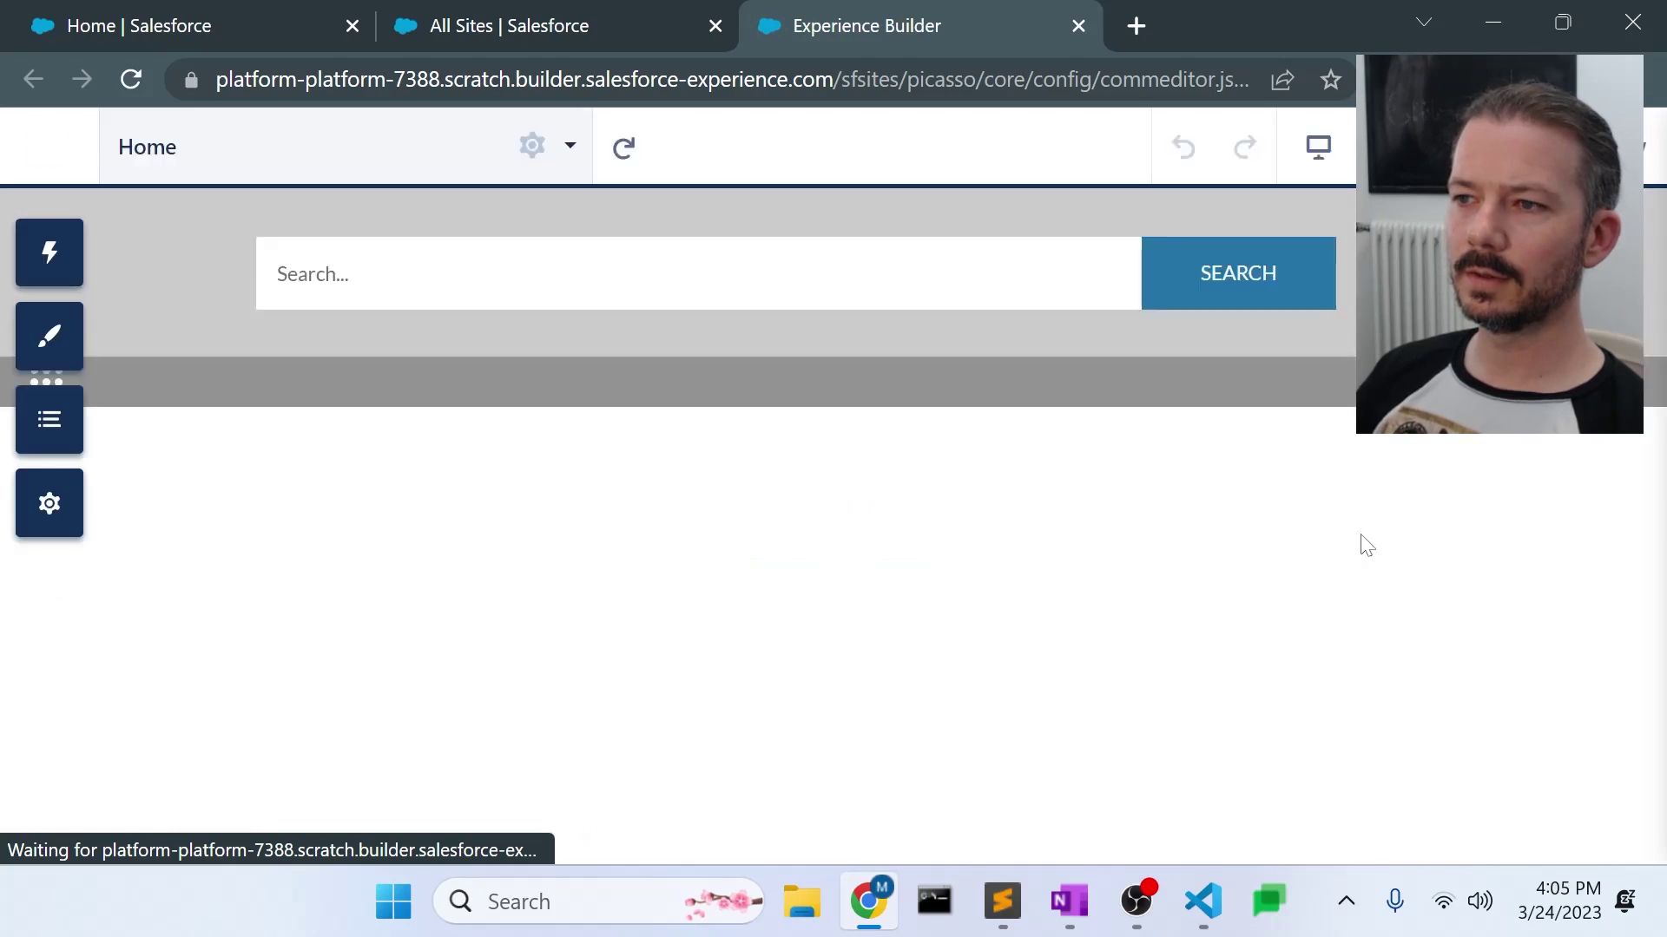
pyautogui.scroll(-2, 1367, 549)
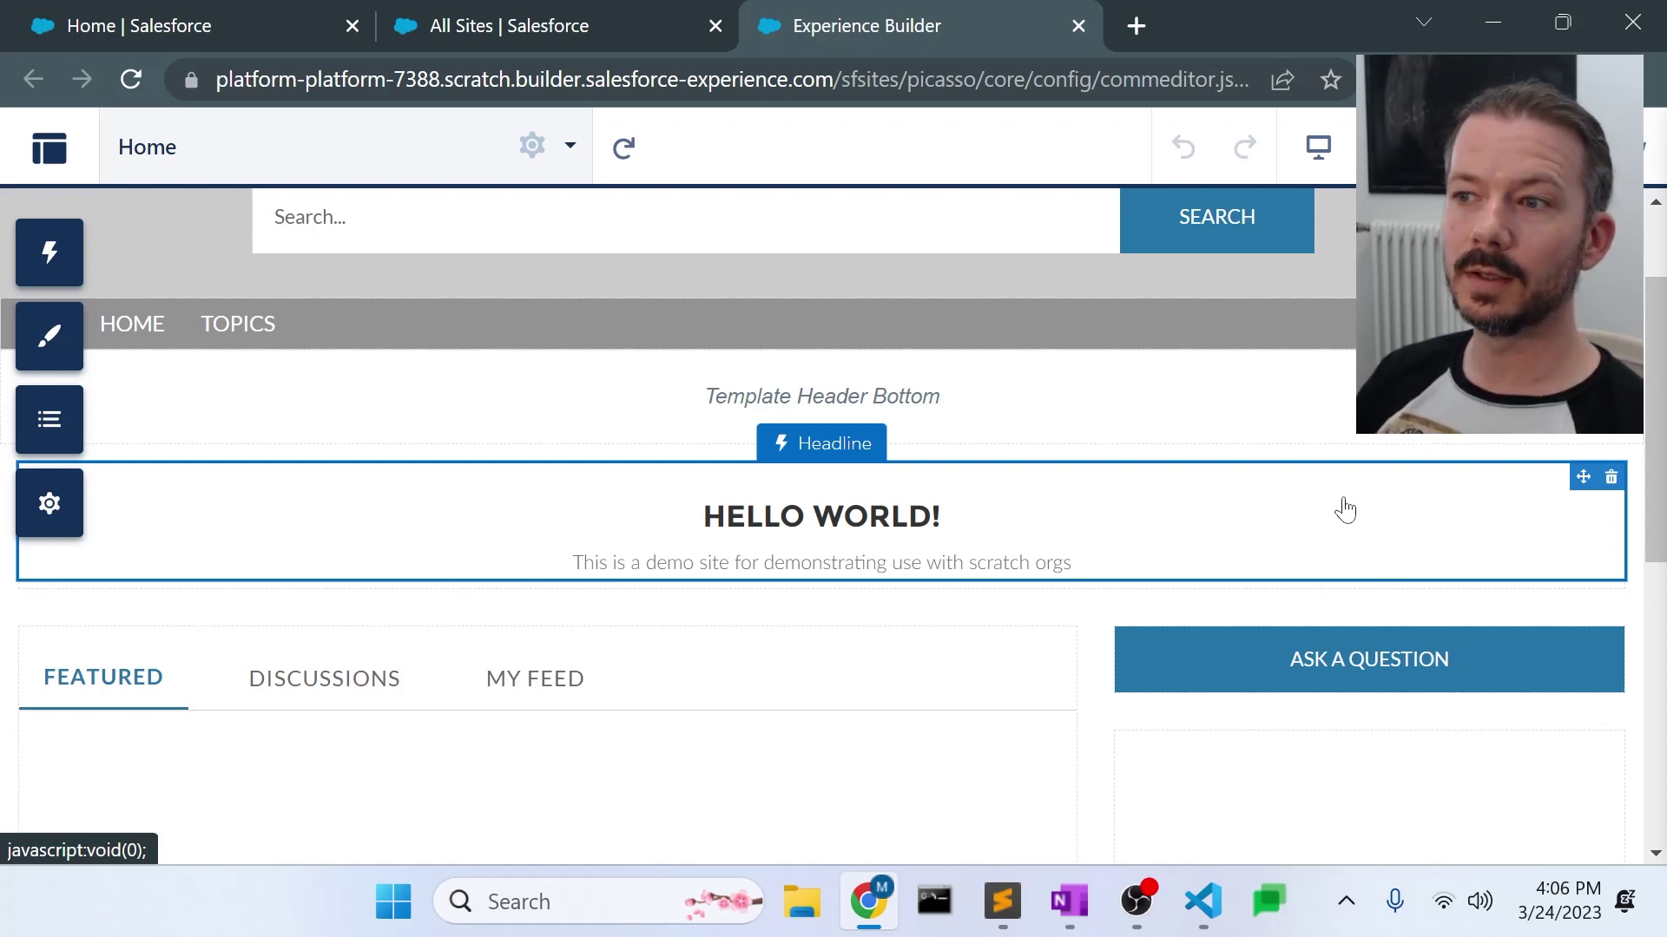
# Step: Publish the project as public GitHub repository DemoSite, excluding the .sf and .sfdx folders
pyautogui.click(1207, 905)
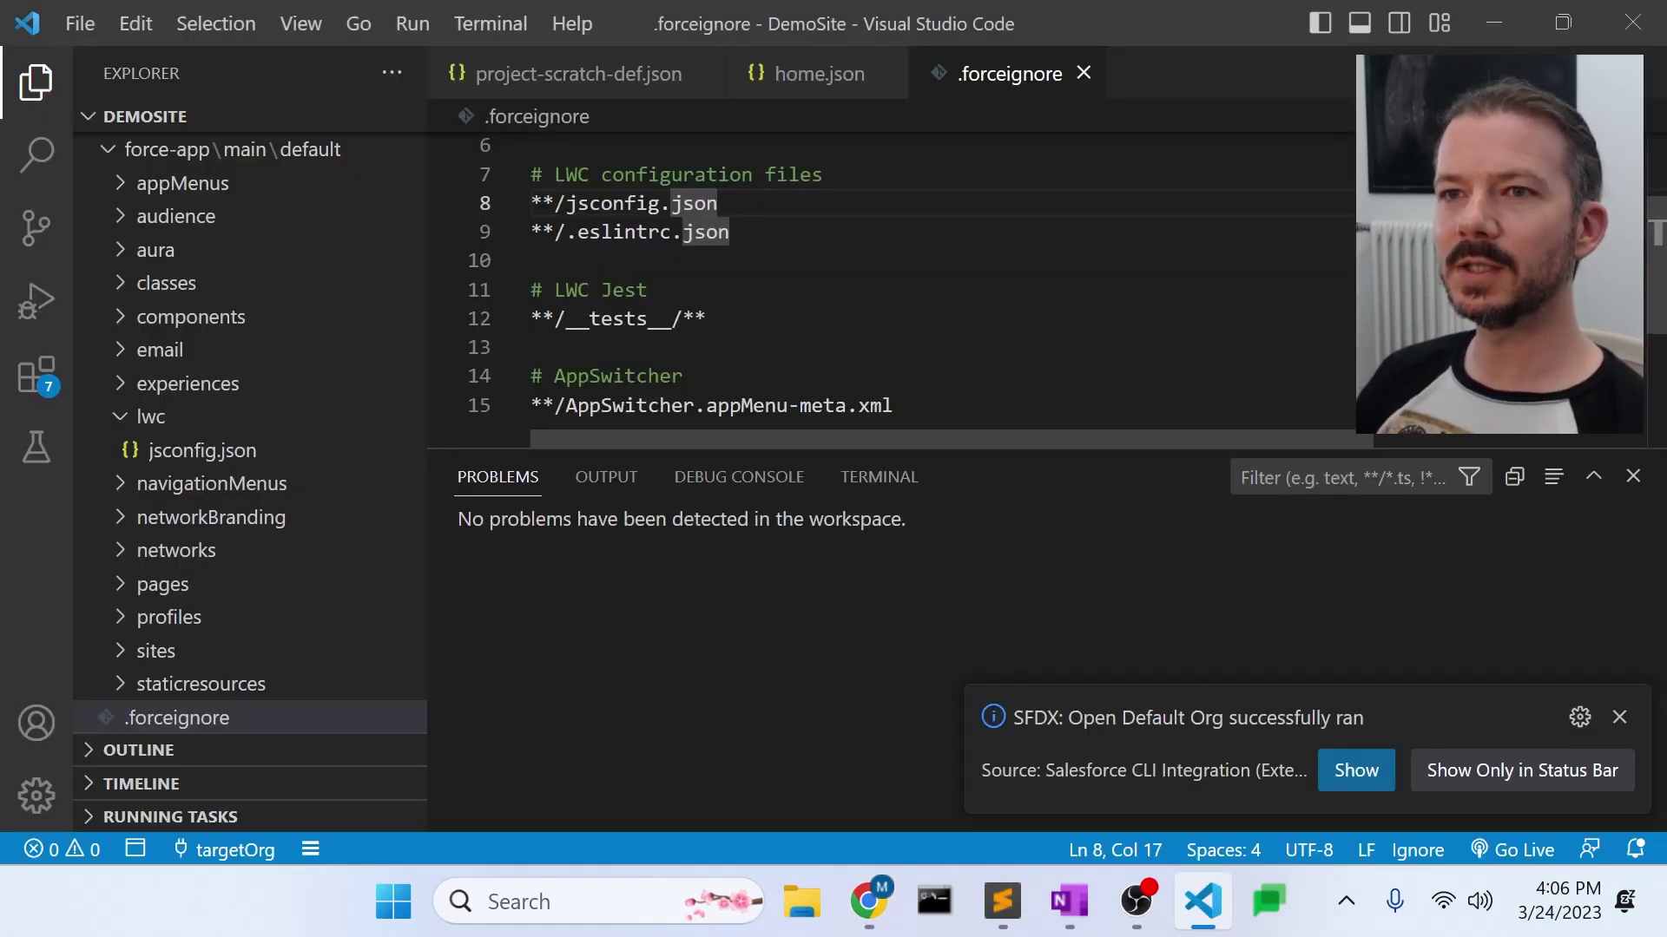
pyautogui.click(31, 230)
pyautogui.click(208, 627)
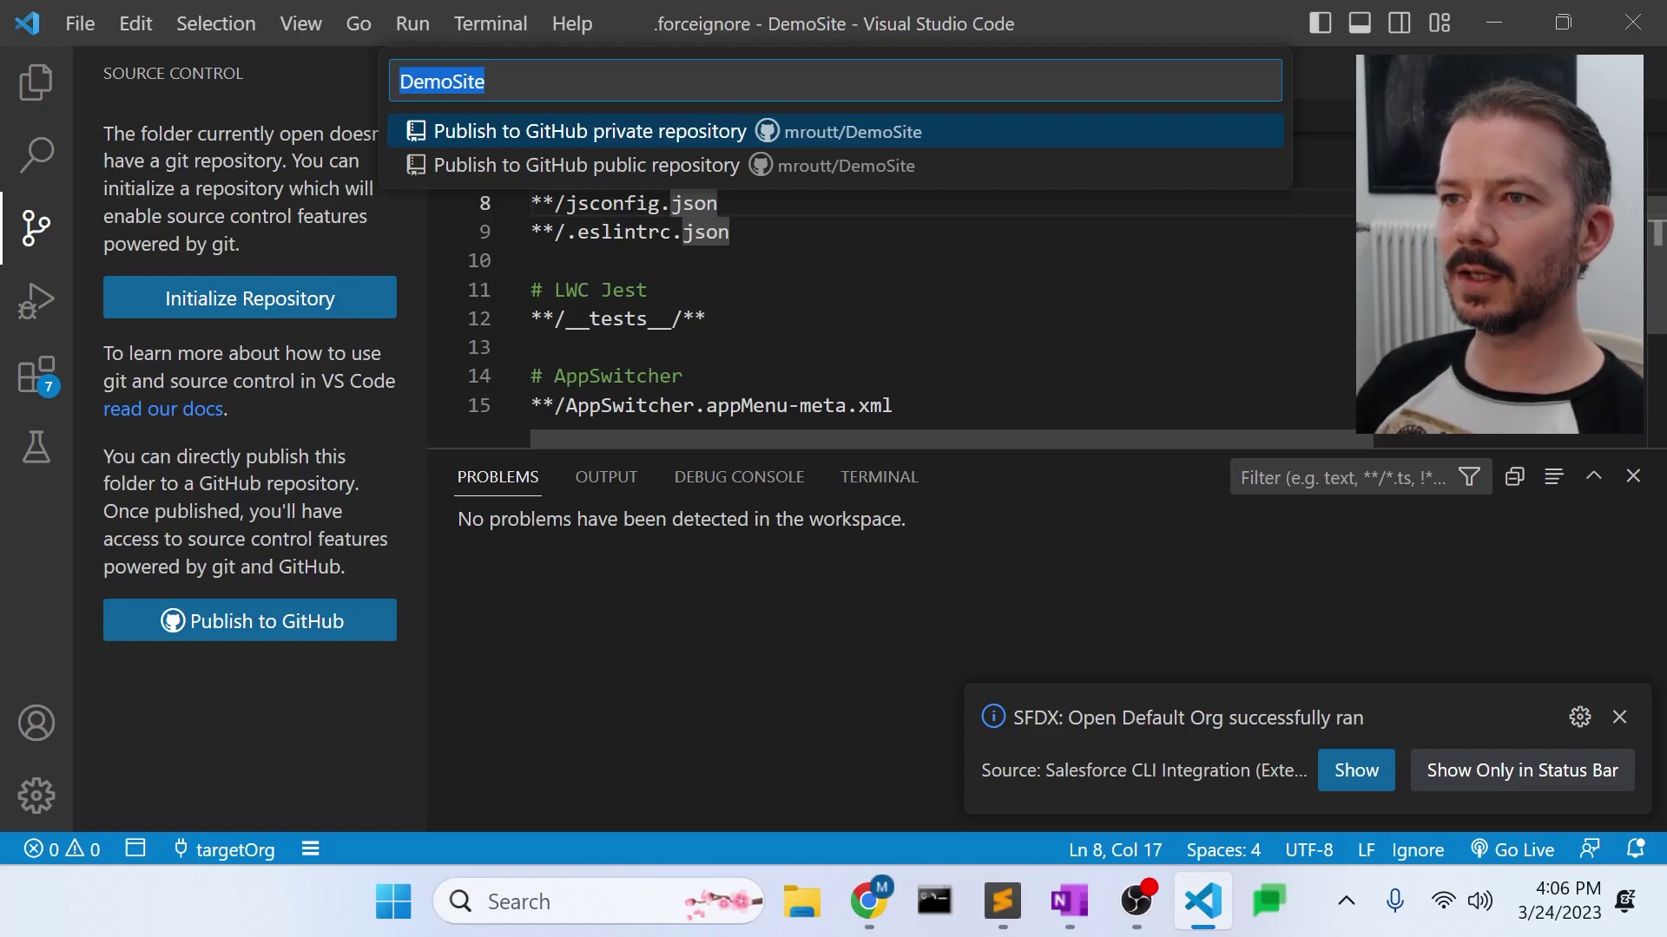
pyautogui.click(638, 174)
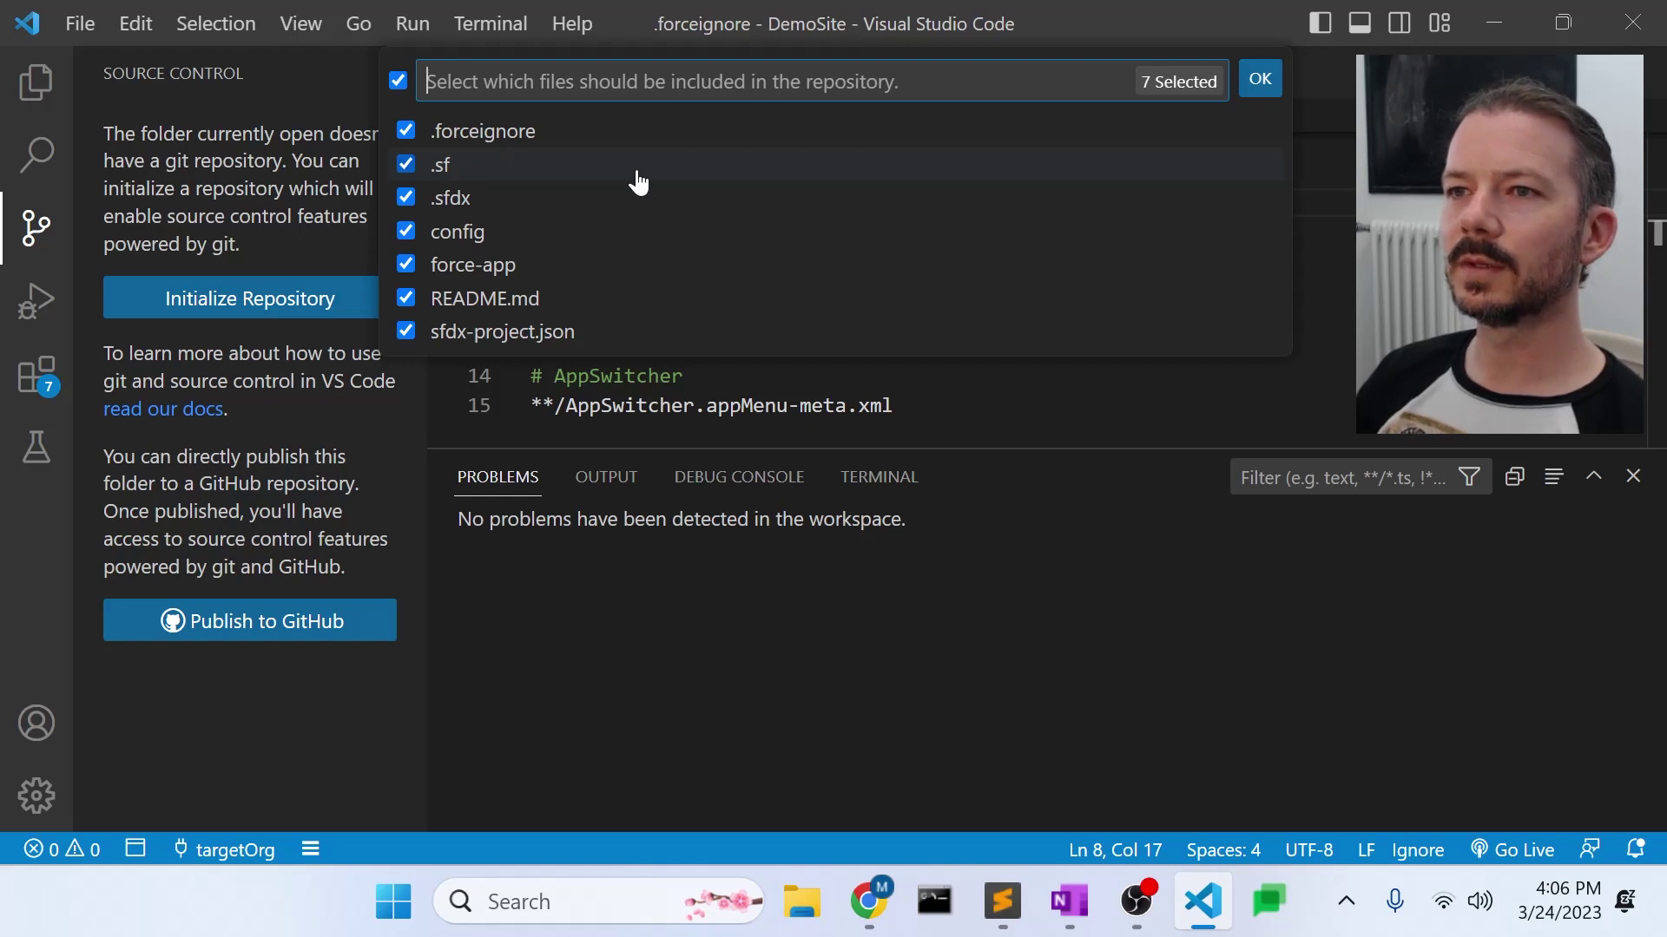
pyautogui.click(407, 164)
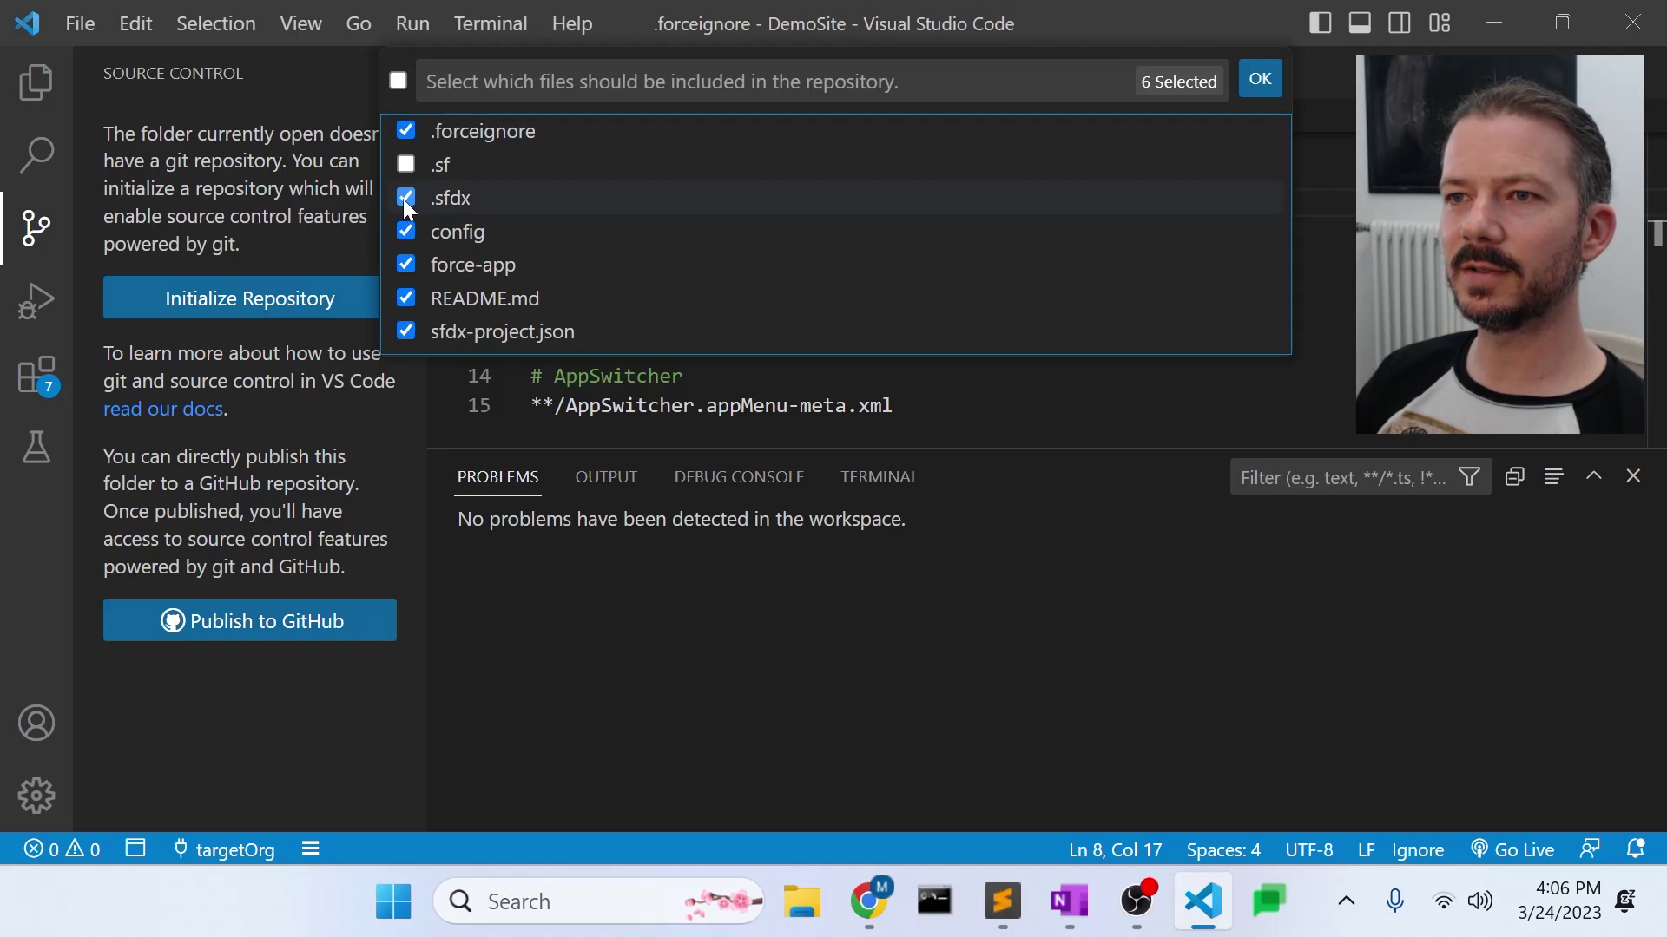
pyautogui.click(405, 199)
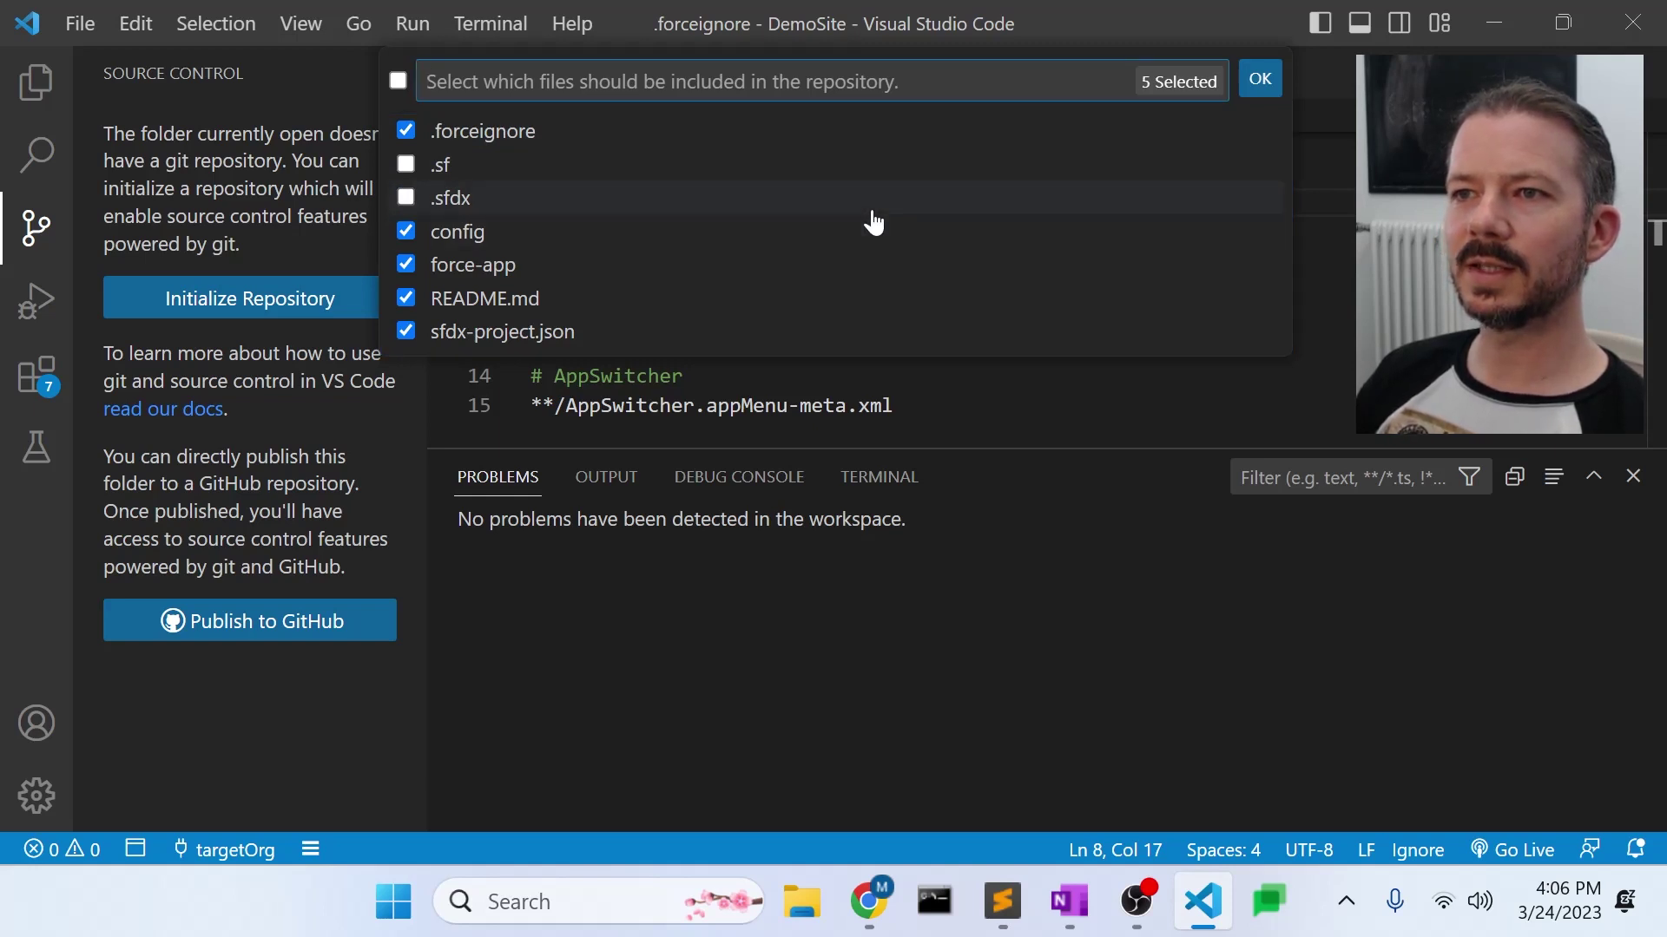
pyautogui.click(1260, 82)
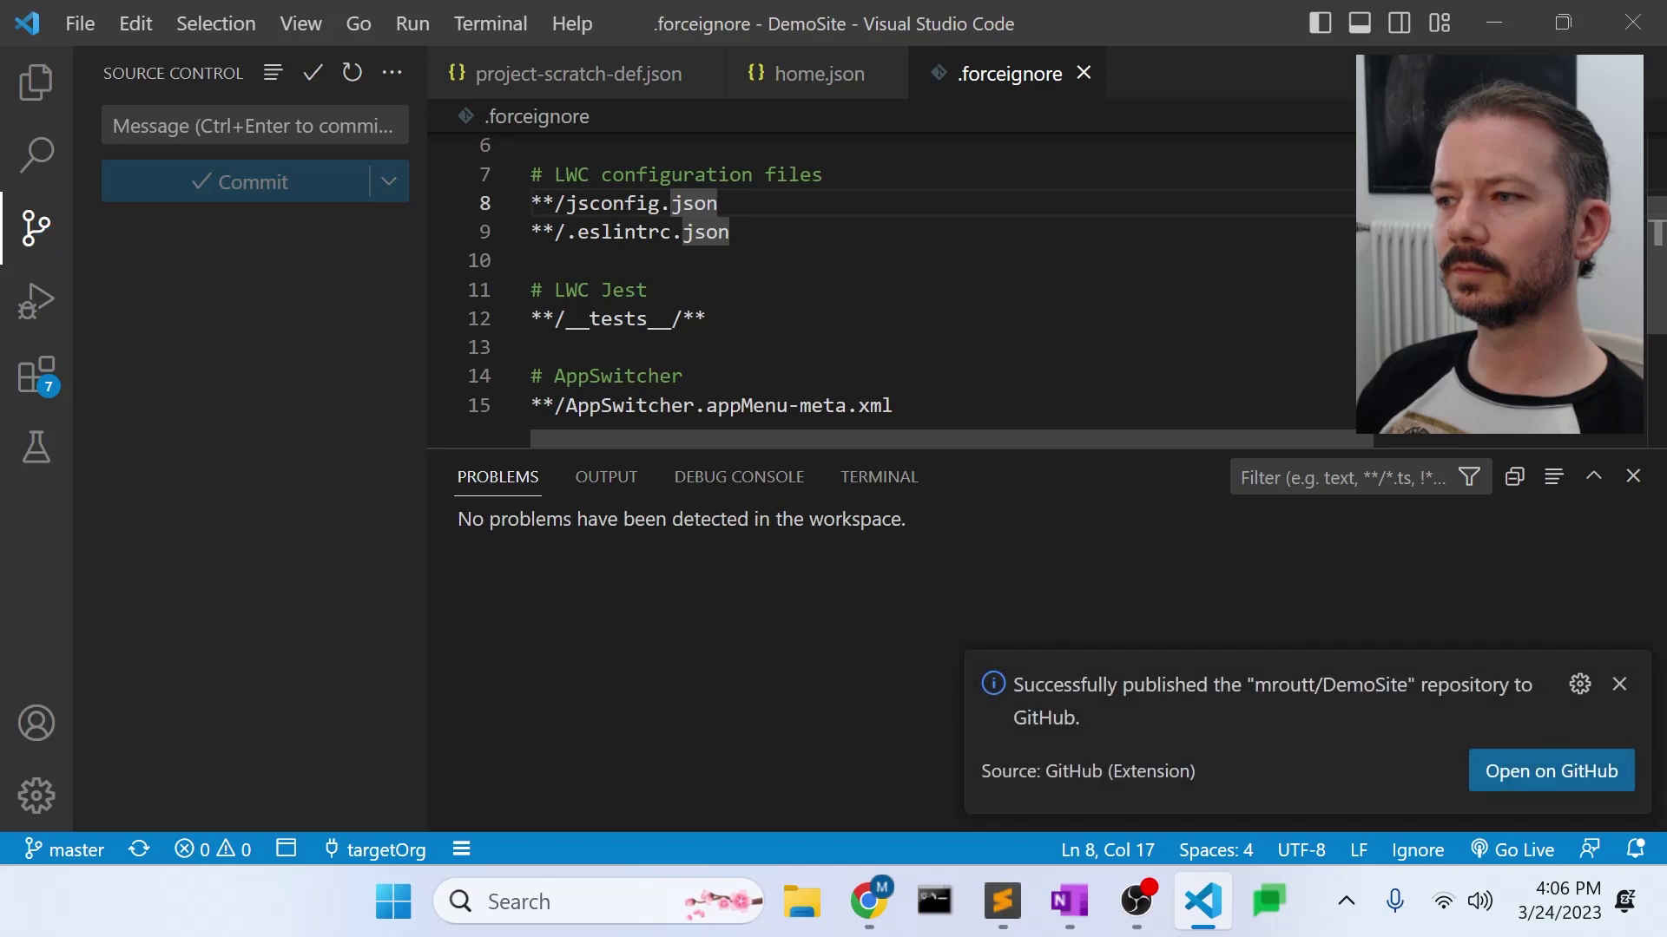
# Step: Open the DemoSite repository on GitHub and scroll through its first-commit files
pyautogui.click(1565, 775)
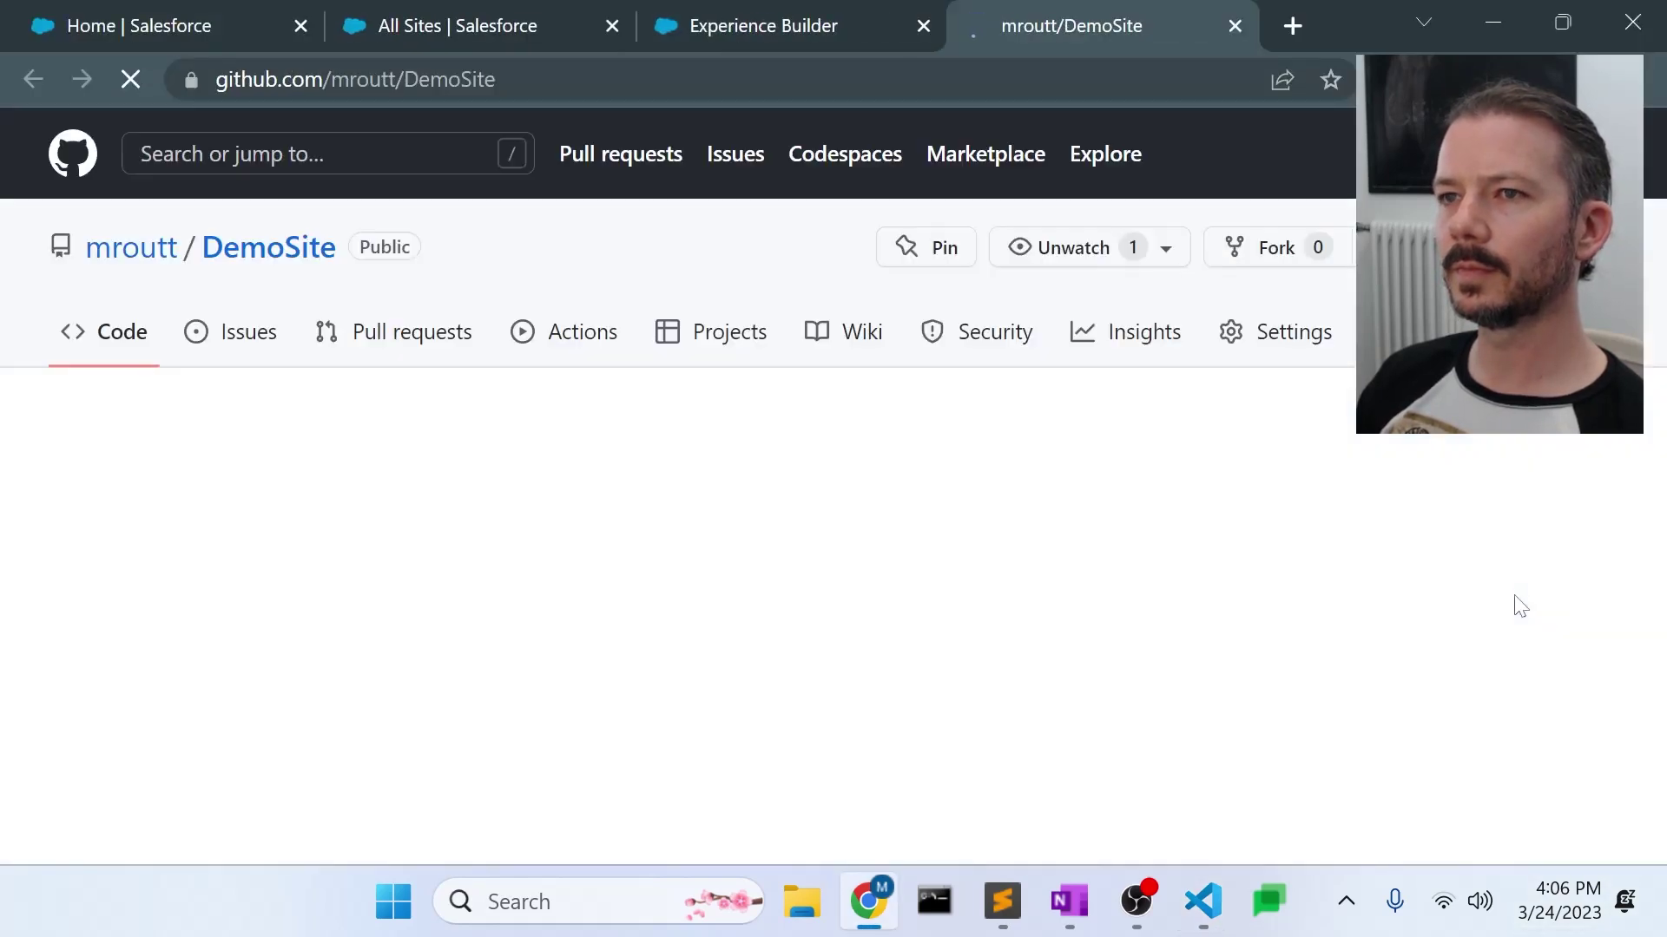
pyautogui.scroll(-2, 1101, 564)
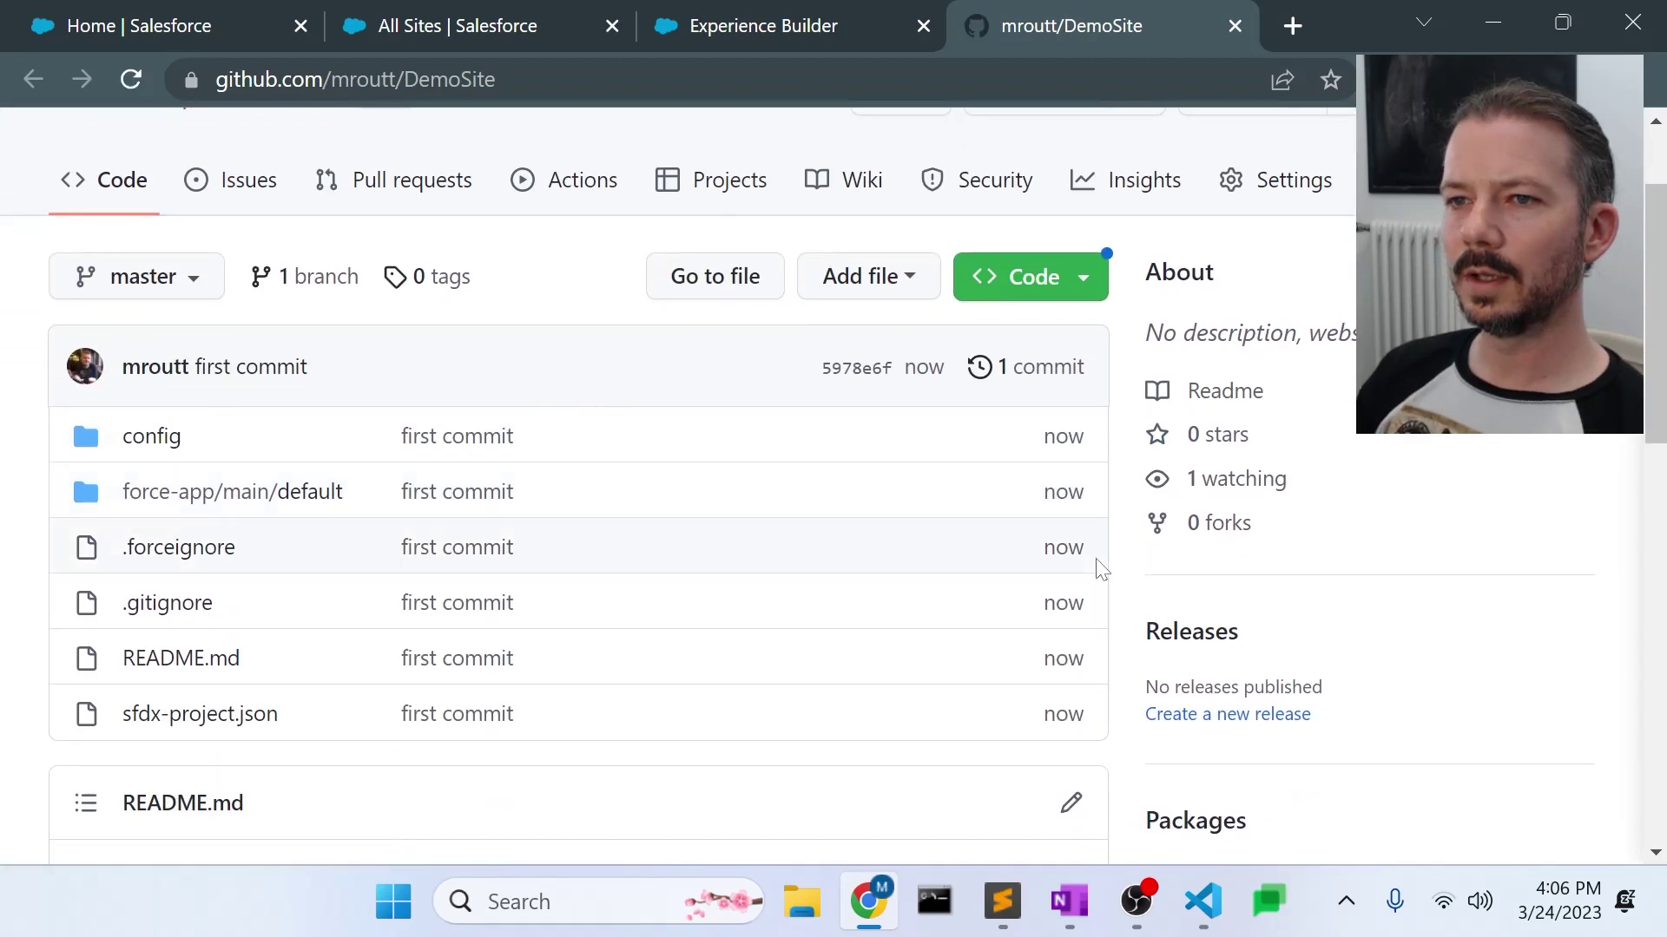